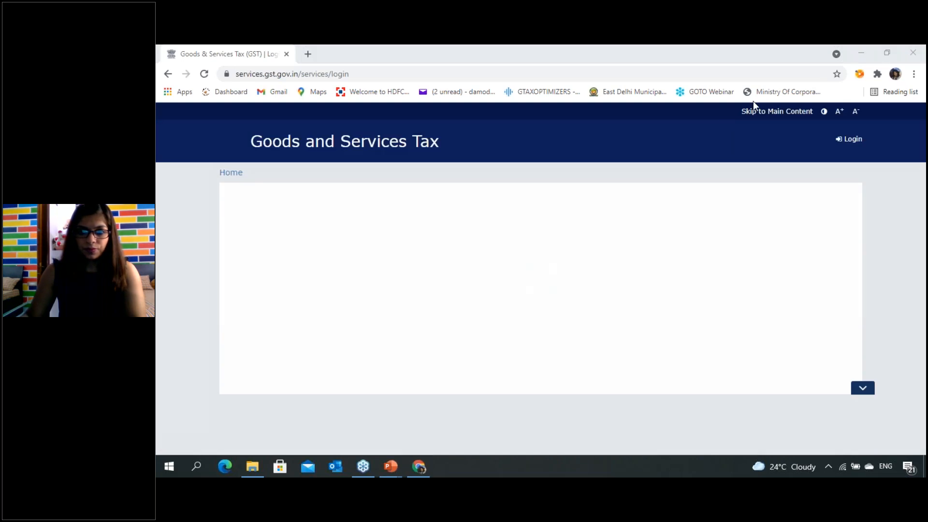
- Log in to the GST portal with the account username, password and captcha characters, and postpone the Aadhaar authentication
left_click(430, 274)
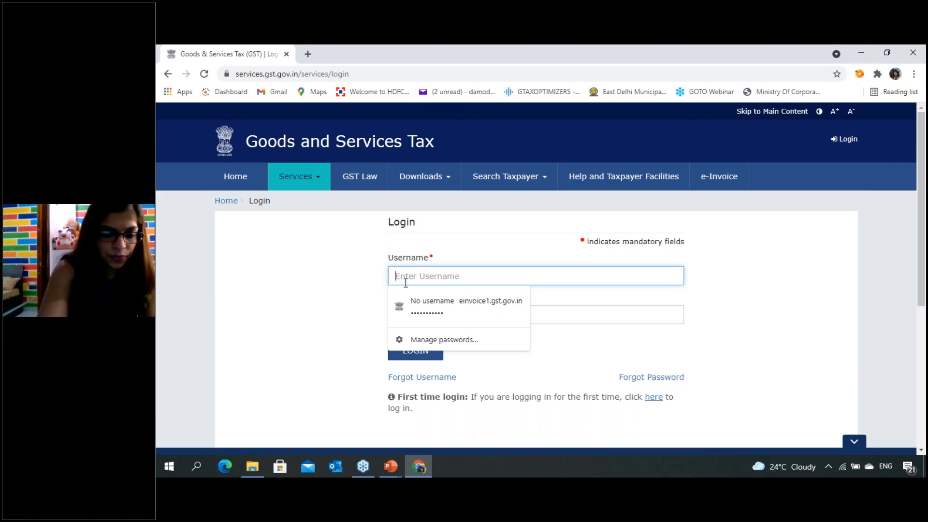
type("Damodar")
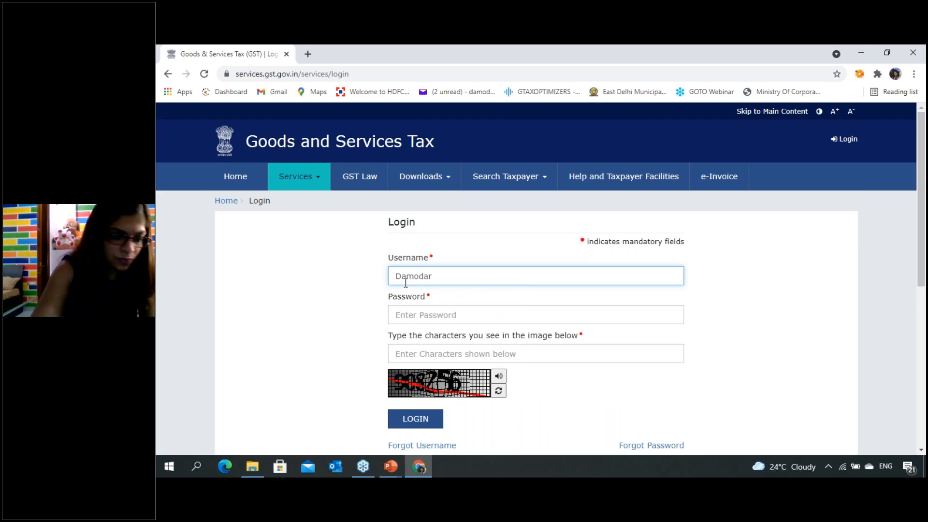
type("2014")
key("Tab")
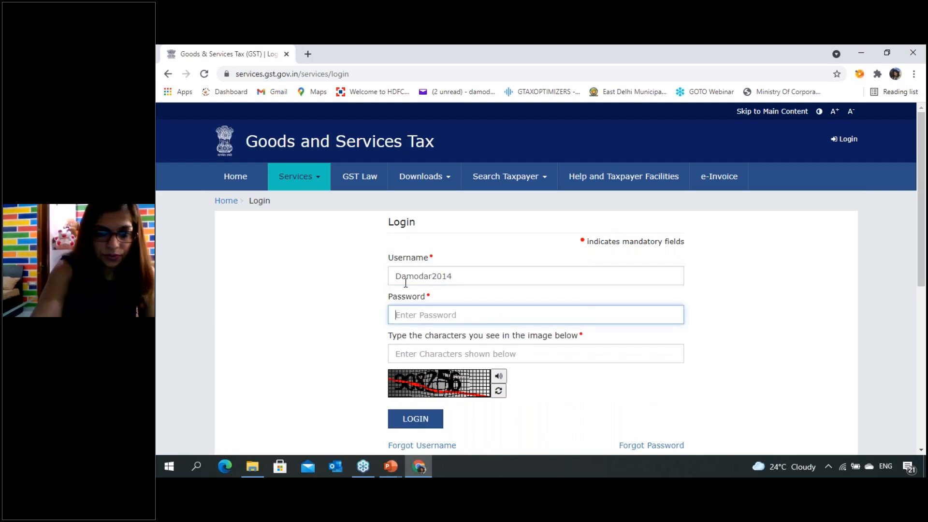
type("****")
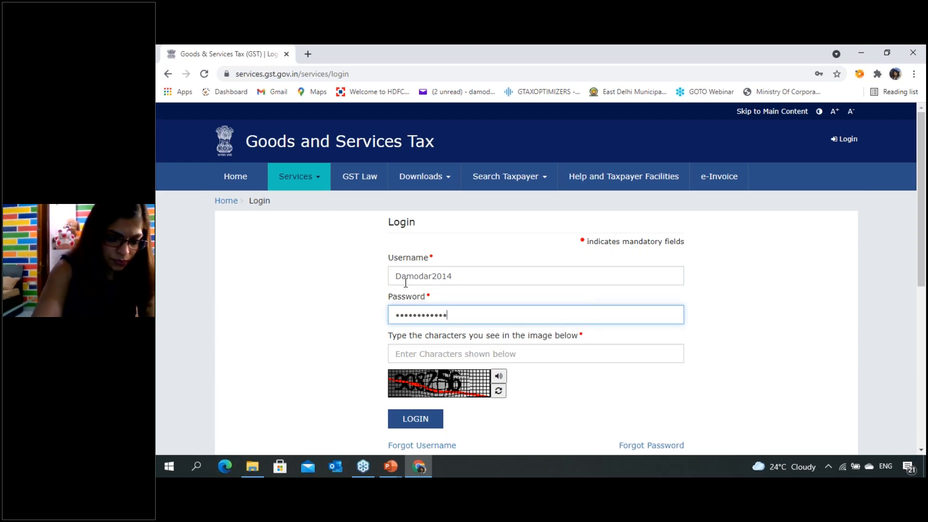
key("Tab")
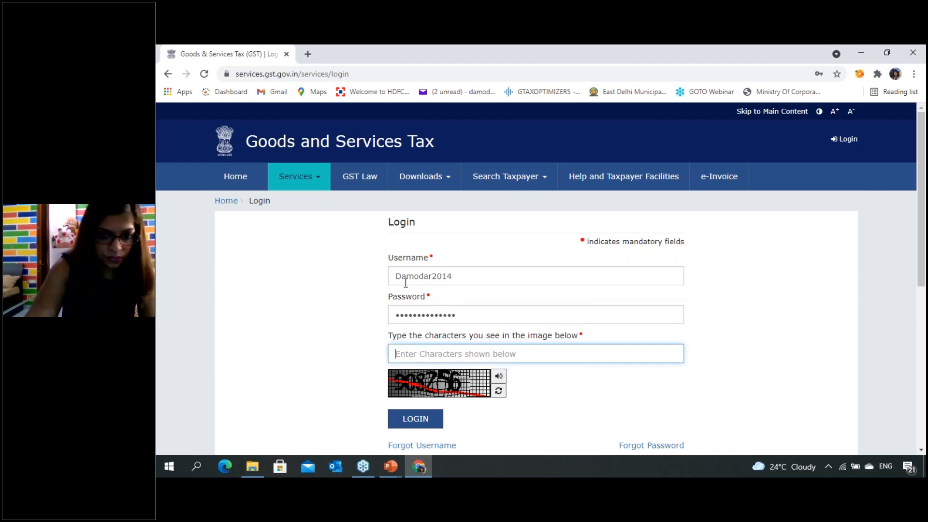
type("908256")
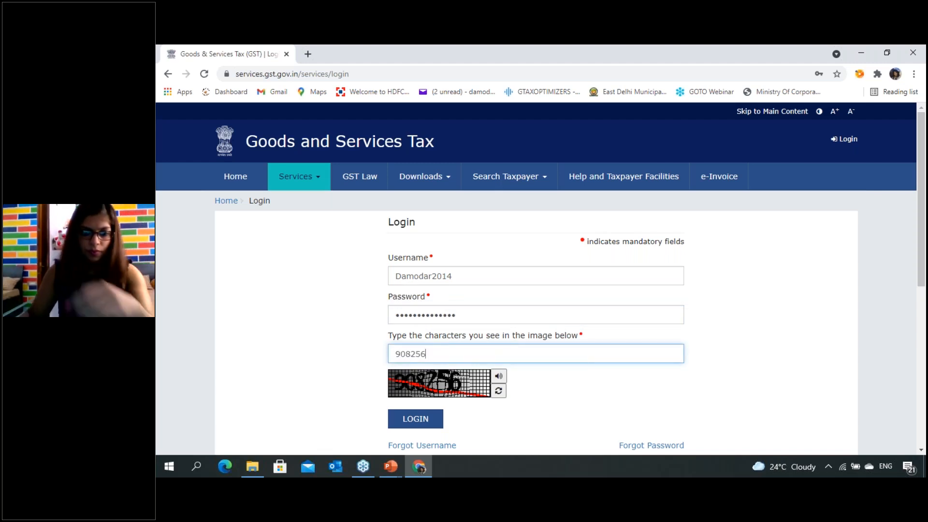
left_click(428, 416)
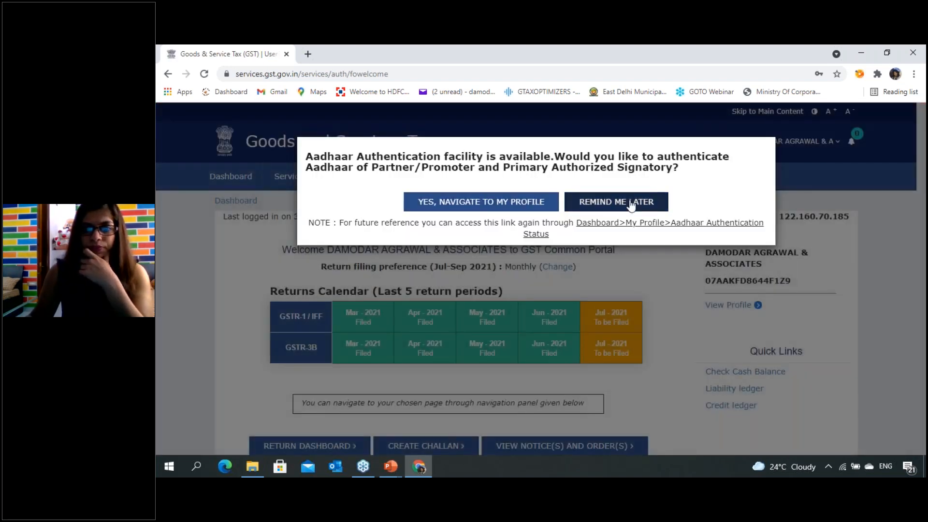
left_click(631, 204)
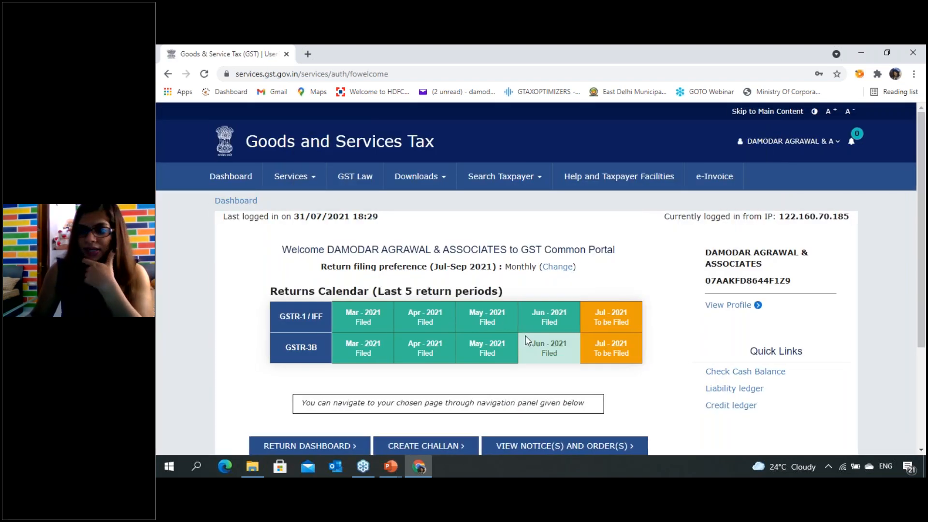
- Open the return dashboard and set the filing period to July of Quarter 2 (Jul - Sep), financial year 2021-22
left_click(310, 446)
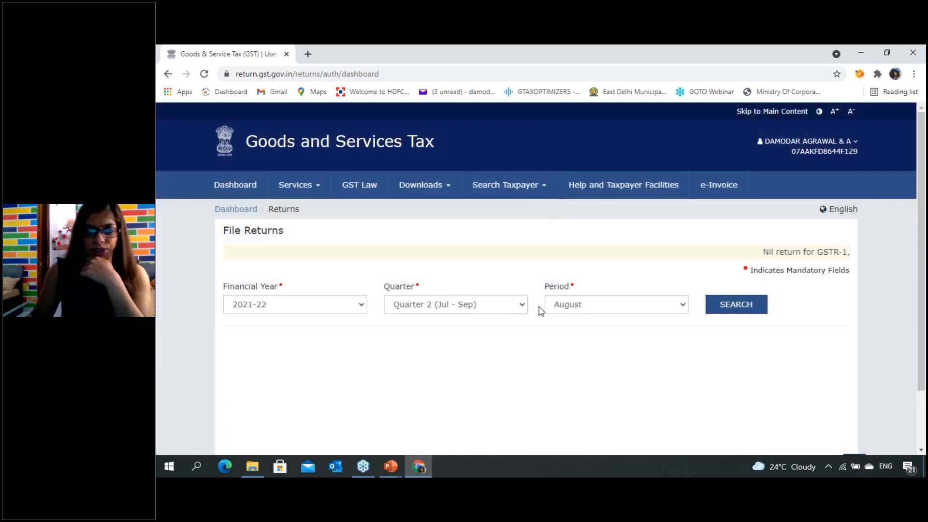
left_click(570, 305)
left_click(573, 319)
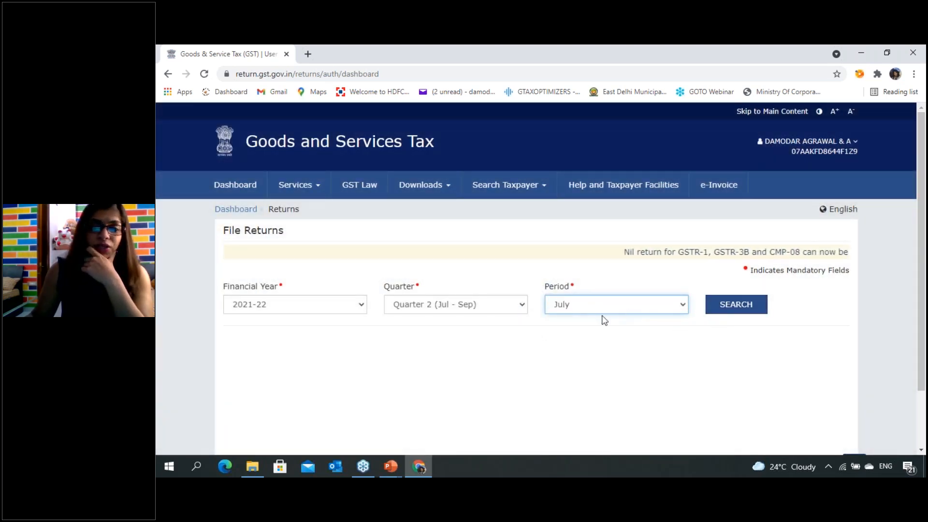
- Change the period to August and search for that month's returns
left_click(622, 312)
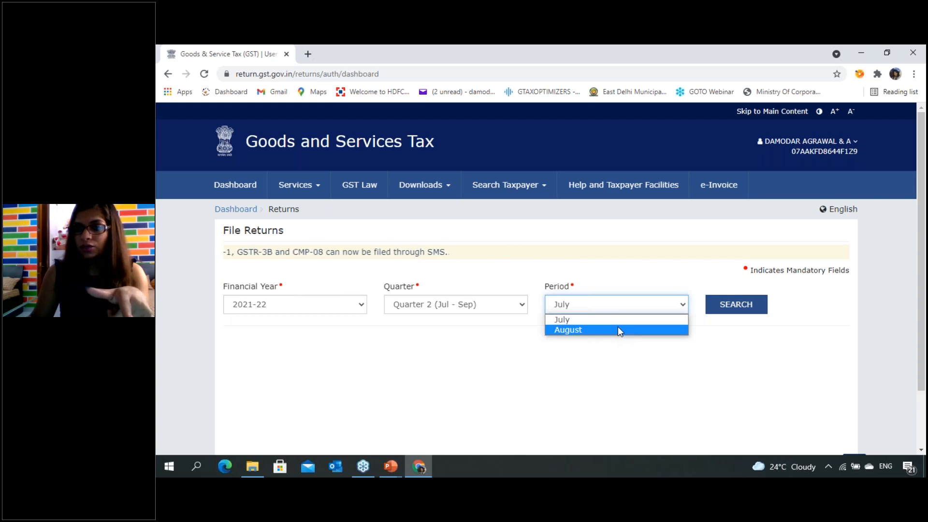
left_click(617, 330)
left_click(725, 308)
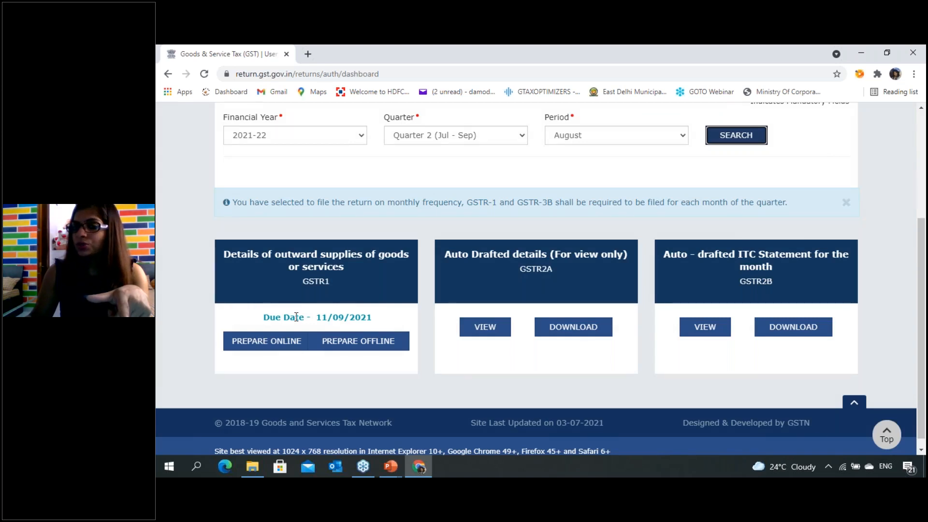
scroll(296, 317, "up", 3)
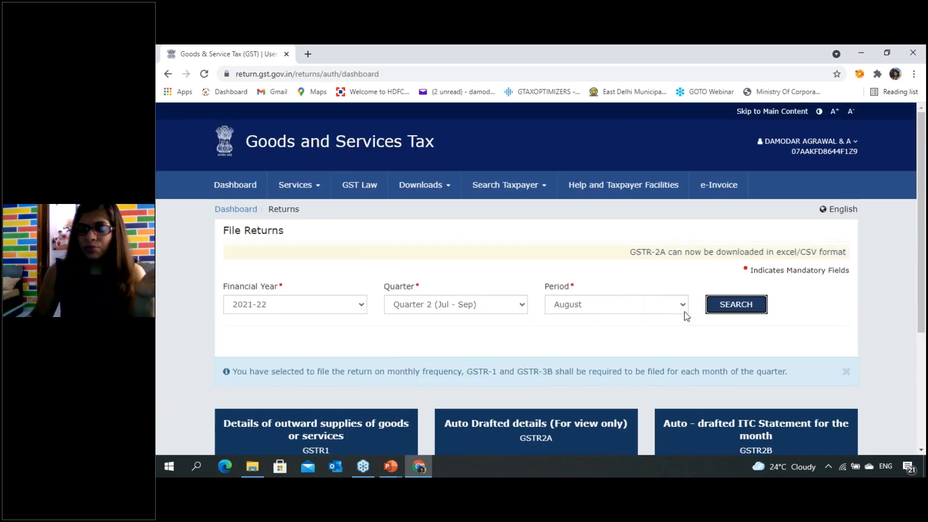
- Set the period back to July and search for the returns of that month
left_click(683, 306)
left_click(601, 319)
left_click(736, 304)
scroll(604, 306, "down", 5)
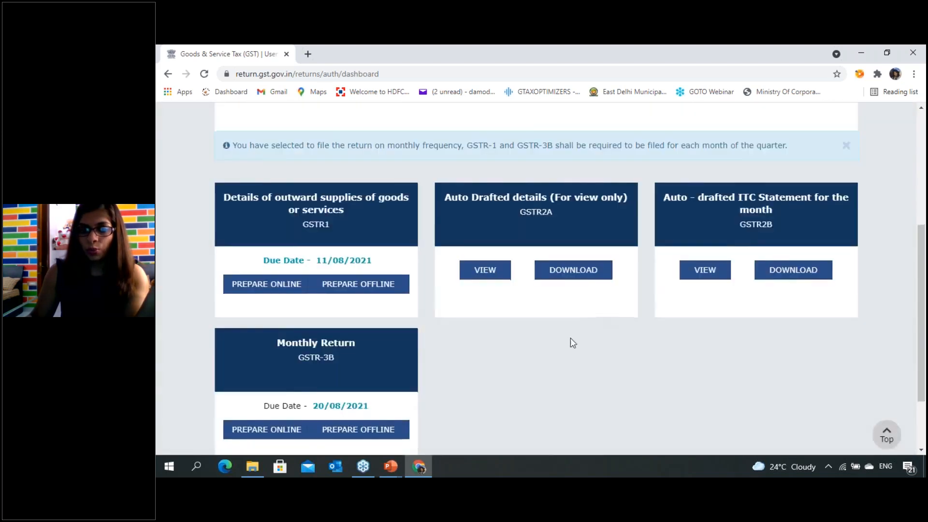
- Review the July return tiles and open the GSTR-1 return for online preparation
scroll(677, 195, "up", 2)
scroll(679, 197, "up", 3)
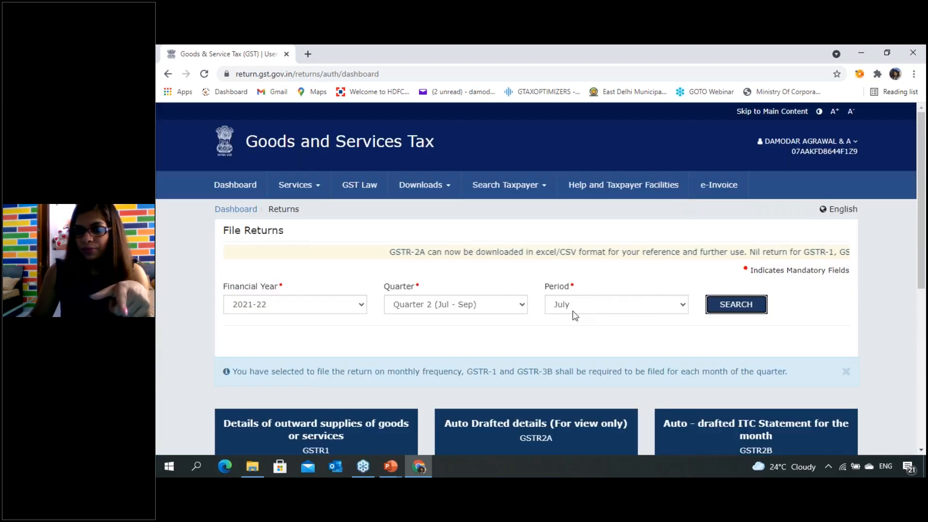
scroll(570, 320, "down", 3)
scroll(570, 325, "down", 3)
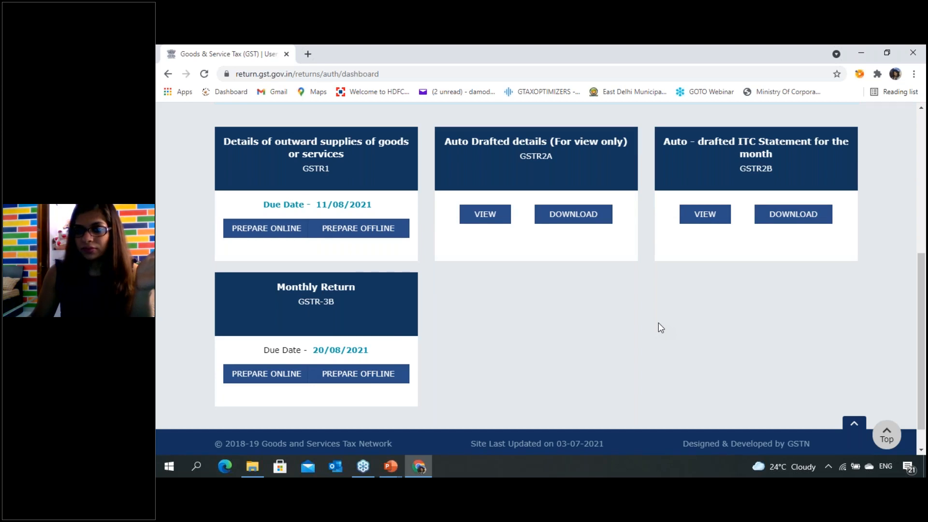
scroll(658, 323, "up", 3)
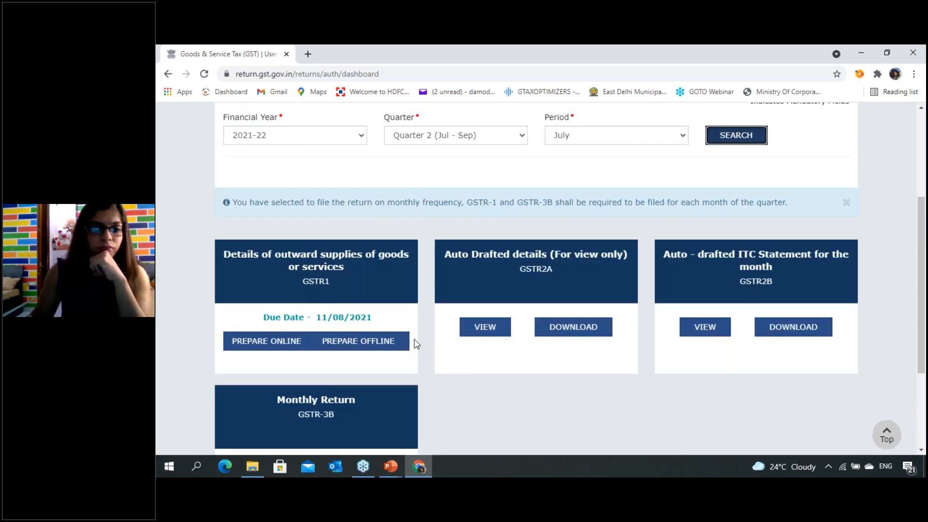
scroll(414, 343, "up", 3)
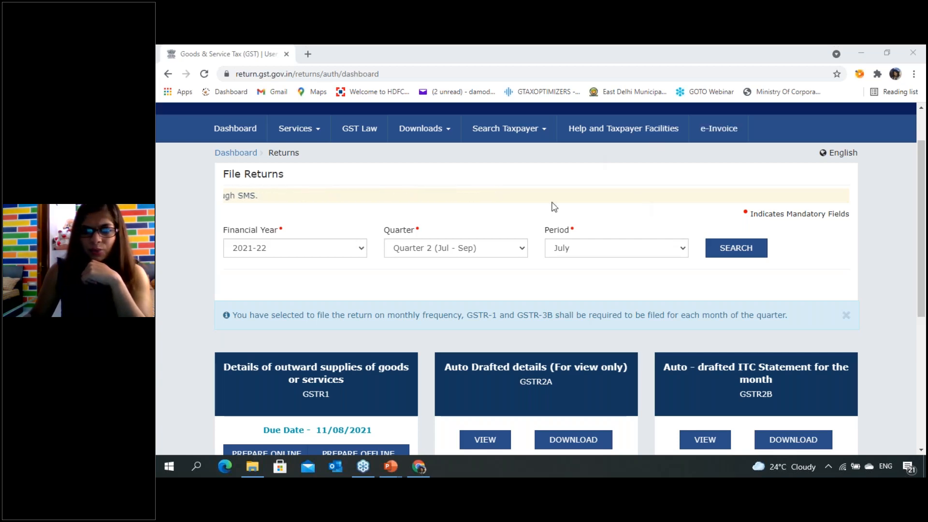
scroll(503, 261, "down", 2)
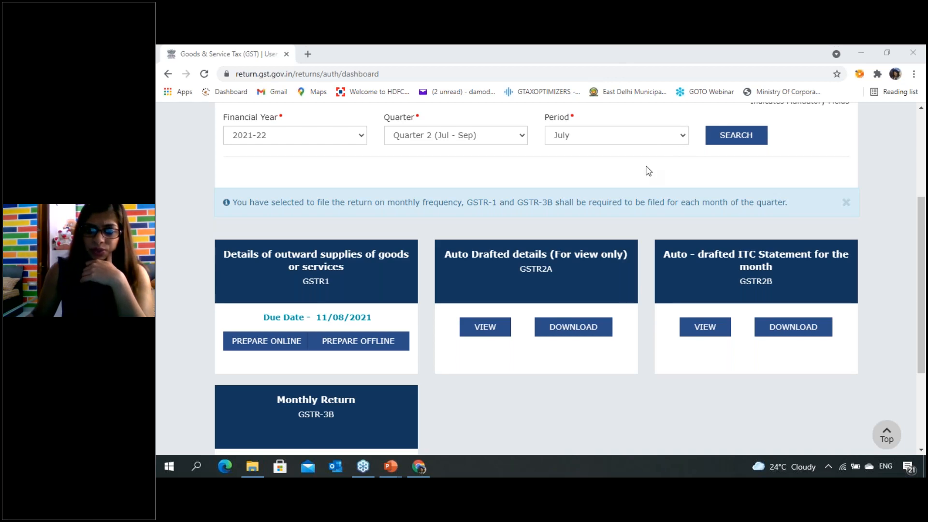
left_click(352, 298)
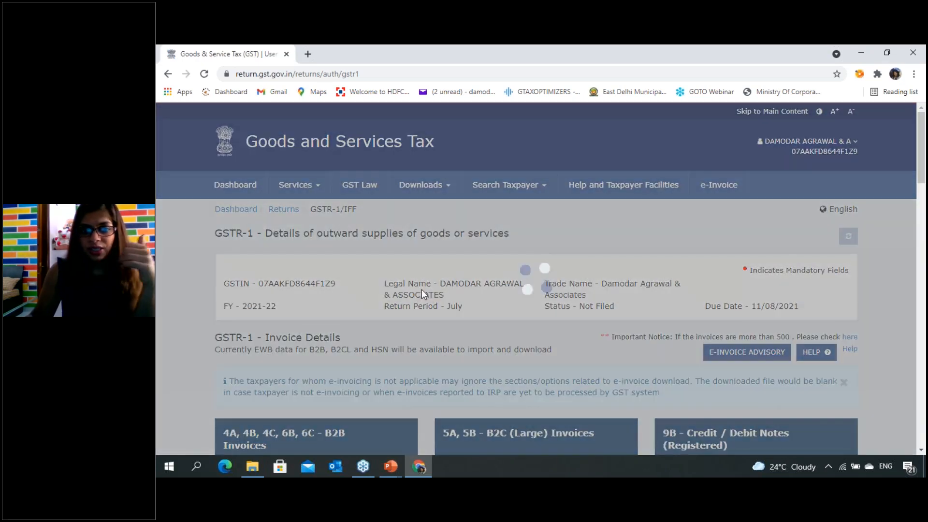
- Examine the GSTR-1 header with taxpayer details, return period, filing status and due date, and the first invoice tiles
scroll(422, 290, "down", 1)
scroll(539, 278, "down", 1)
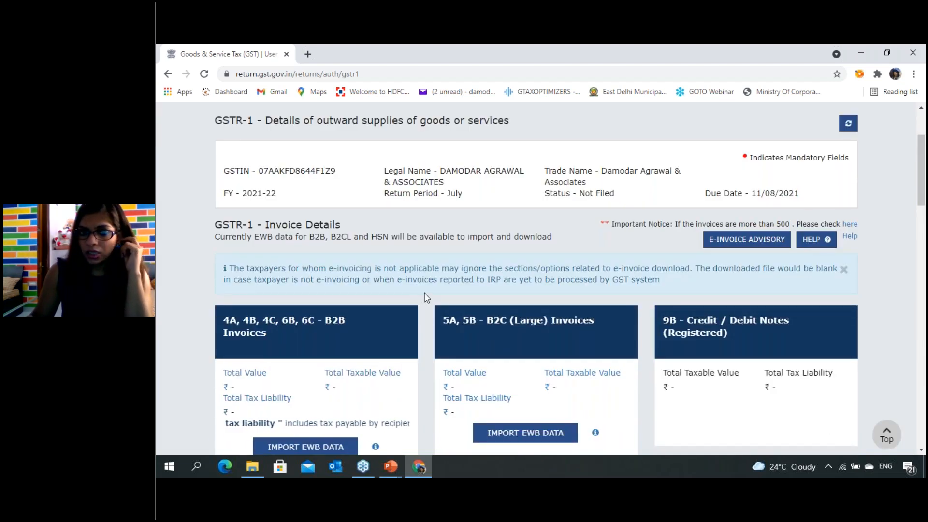
scroll(425, 296, "down", 1)
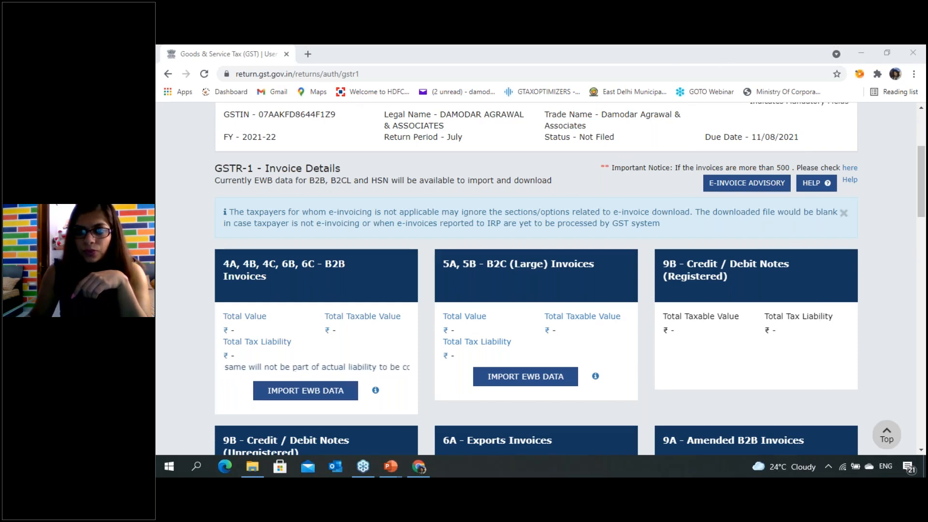
scroll(725, 241, "down", 2)
scroll(726, 188, "up", 2)
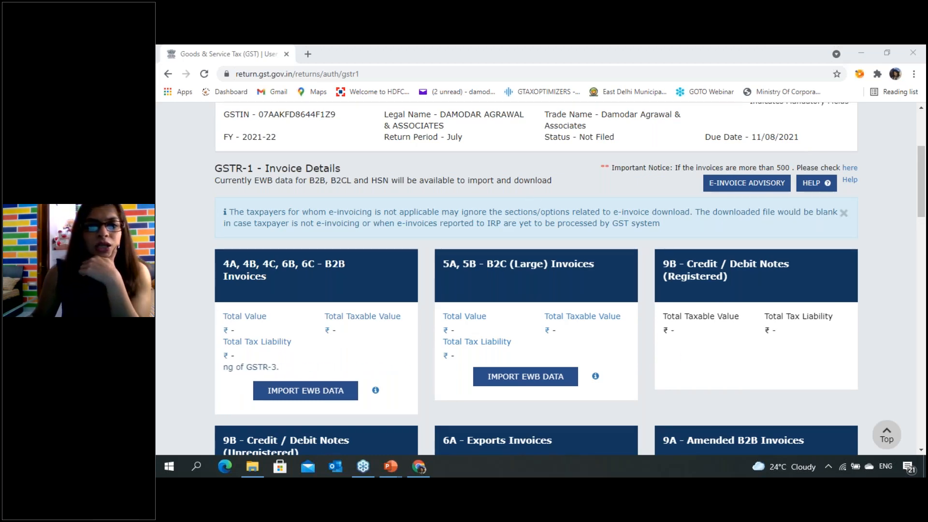
scroll(604, 268, "up", 3)
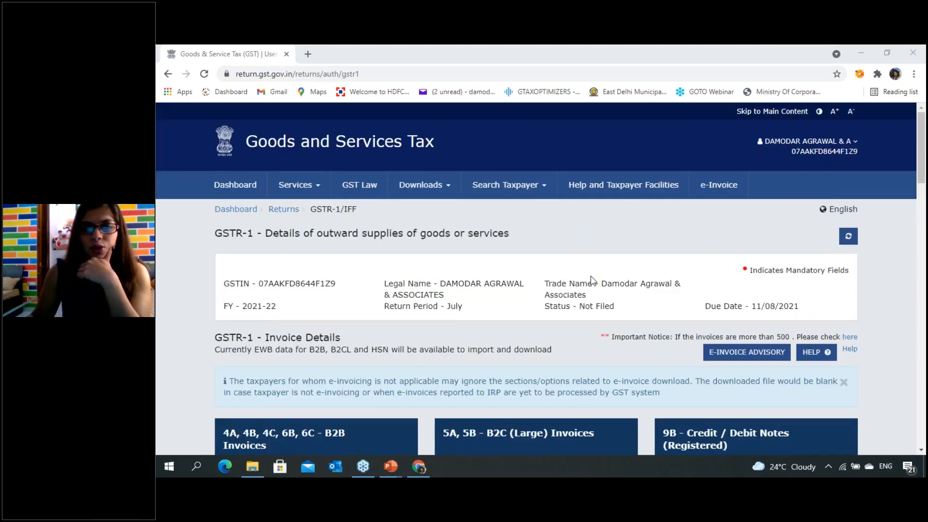
scroll(591, 279, "down", 1)
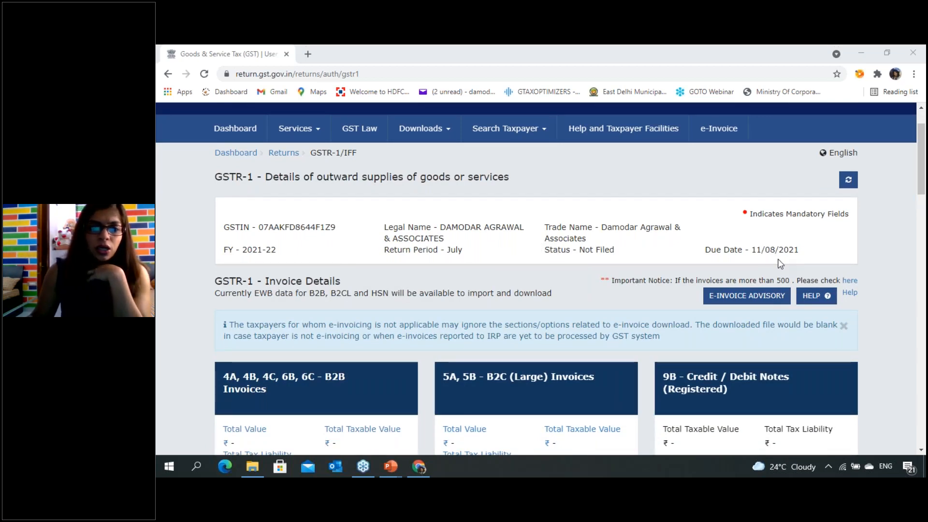
scroll(781, 263, "down", 1)
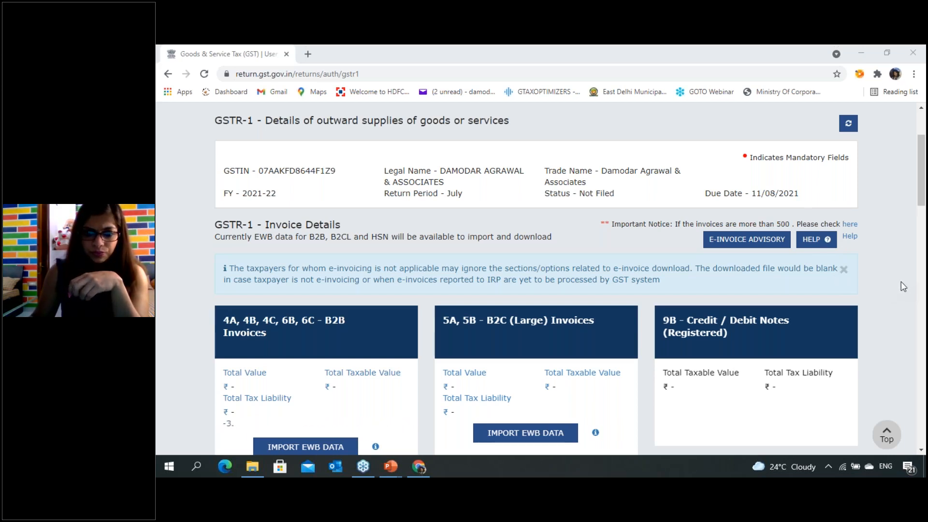
- Look through all GSTR-1 tiles, from B2B Invoices to Amended B2C (Others), and the summary and filing options below them
scroll(903, 286, "down", 1)
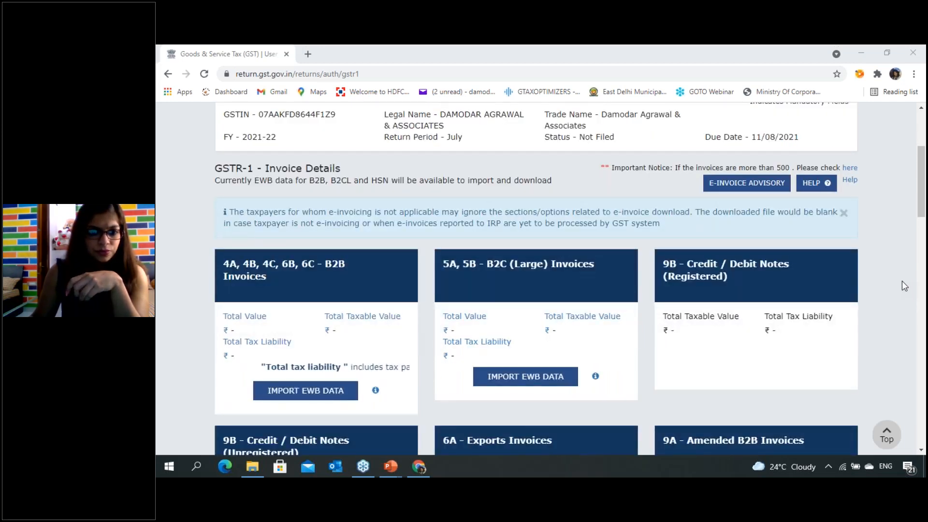
scroll(903, 285, "down", 1)
scroll(903, 285, "down", 1)
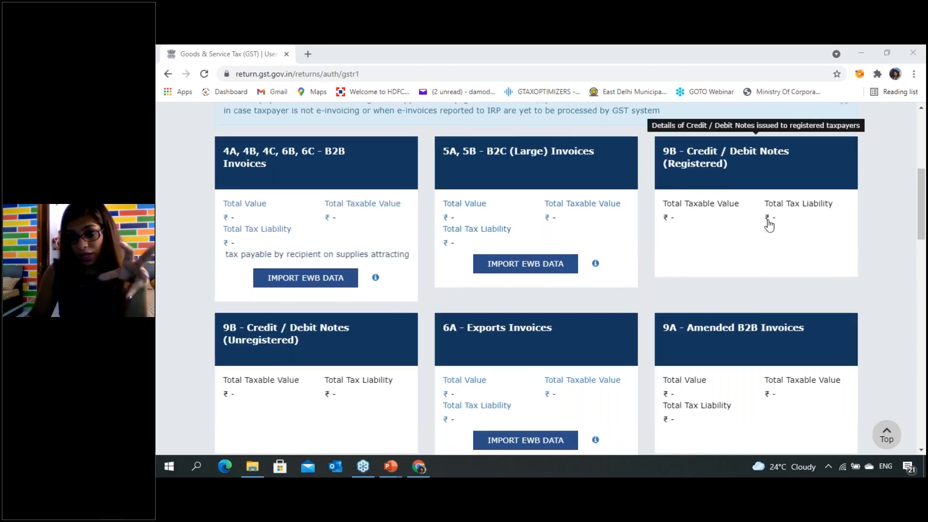
scroll(843, 198, "down", 1)
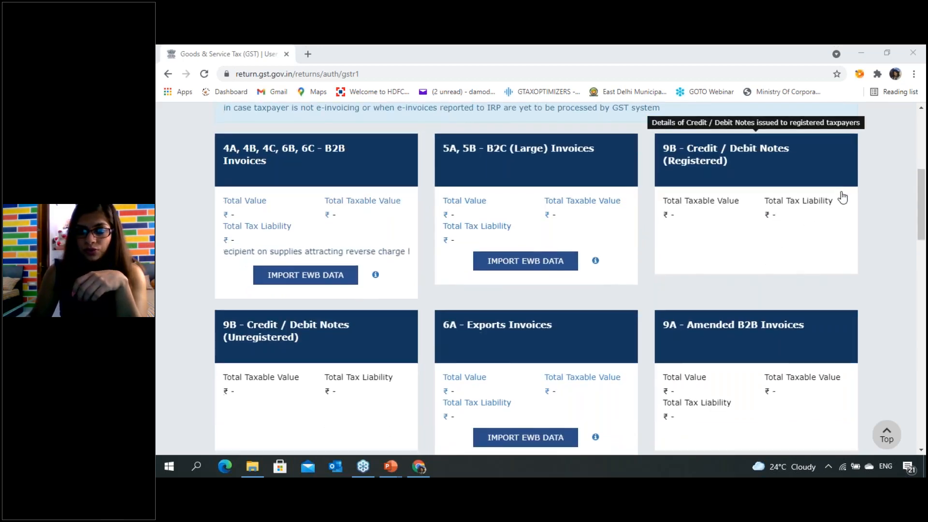
scroll(843, 198, "down", 6)
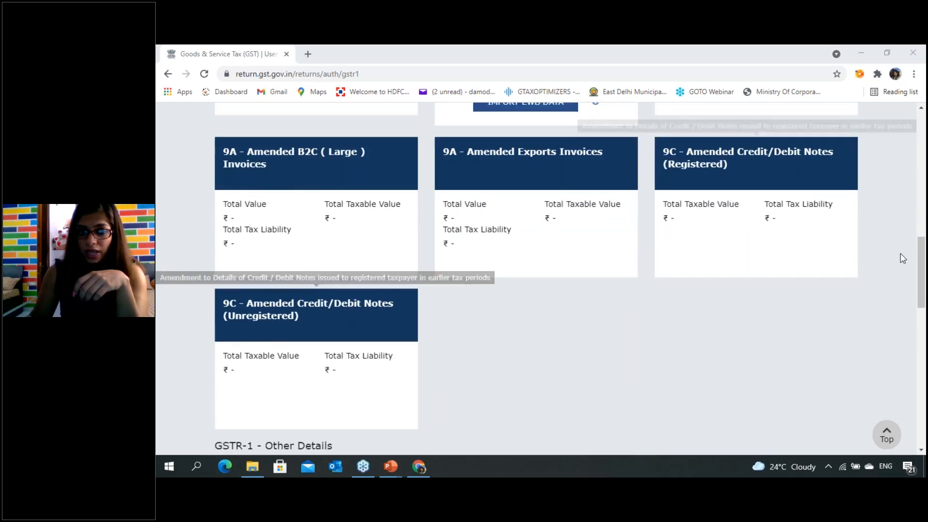
scroll(902, 257, "down", 6)
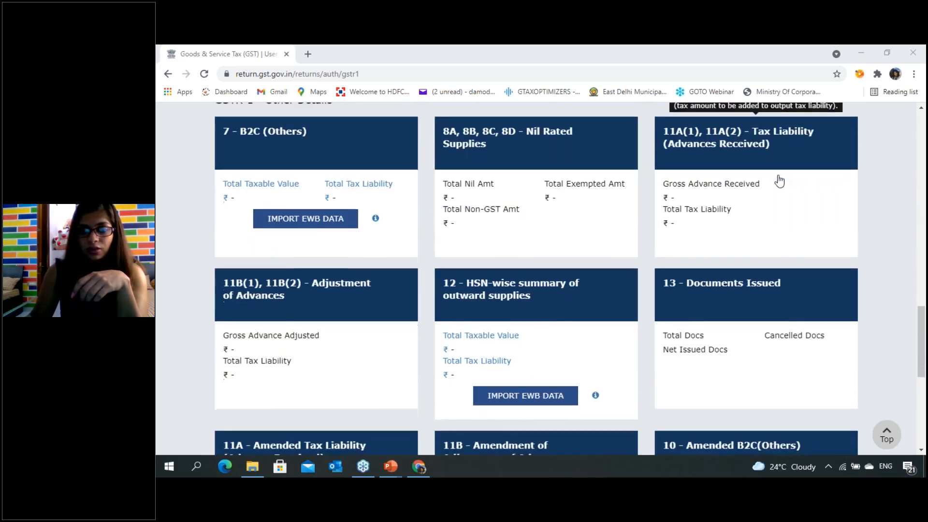
scroll(779, 179, "down", 5)
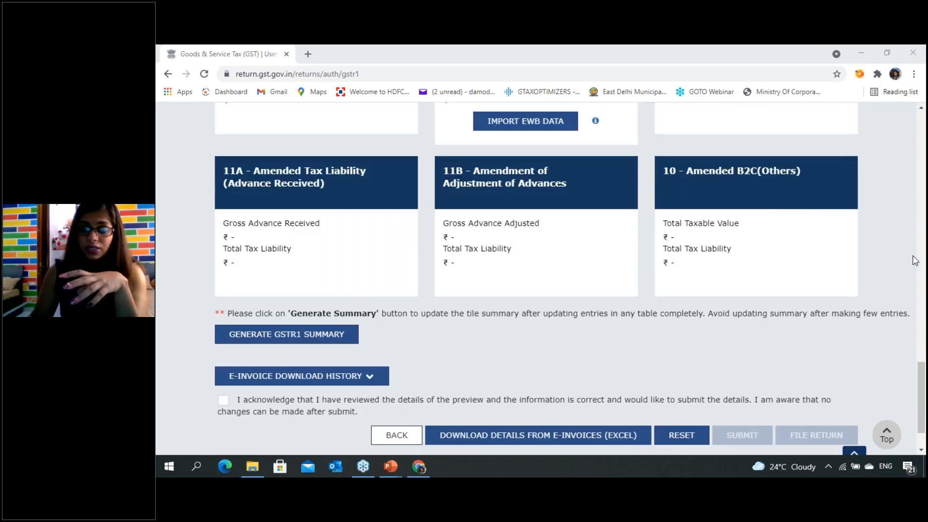
scroll(803, 232, "up", 13)
scroll(802, 228, "up", 10)
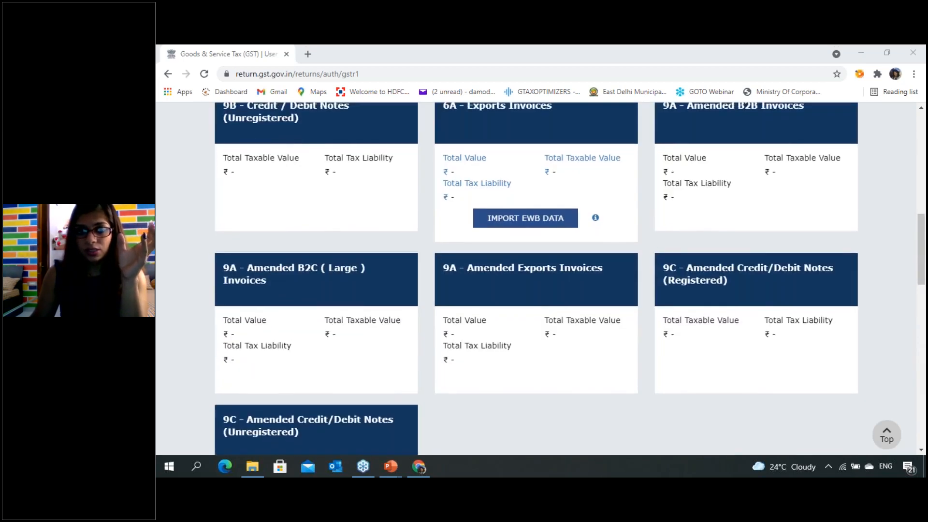
scroll(802, 229, "down", 3)
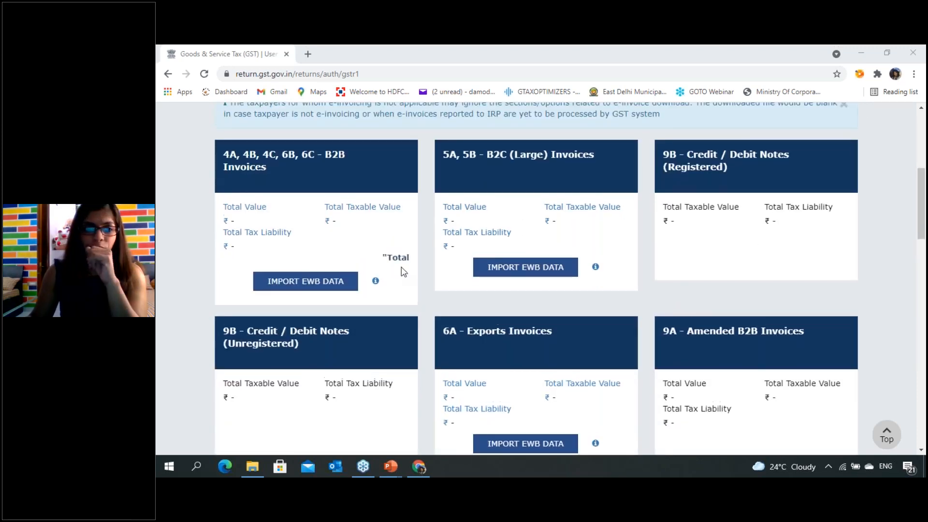
scroll(386, 261, "up", 1)
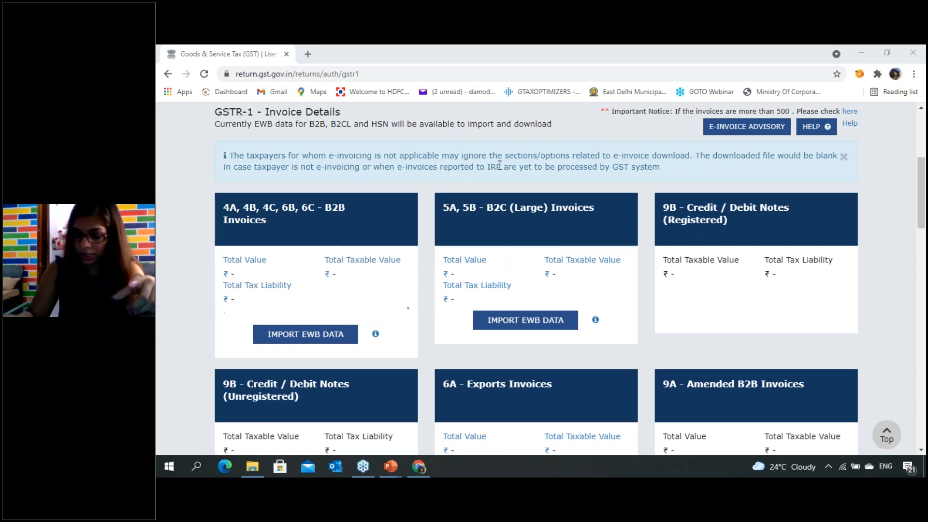
- Switch to the blank PowerPoint slide and handwrite the underlined heading "B2B invoices" with "Business to Business" below it
key("alt+Tab")
key("alt+Tab")
key("alt+Tab")
key("alt+Tab")
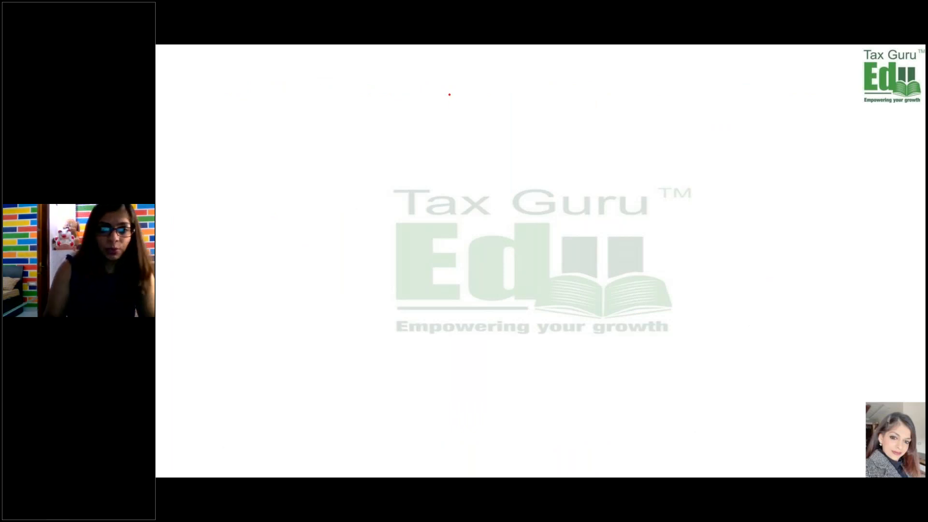
mouse_move(449, 88)
left_mouse_down()
mouse_move(455, 102)
mouse_move(512, 96)
mouse_move(500, 100)
left_mouse_up()
mouse_move(436, 116)
left_mouse_down()
mouse_move(620, 101)
mouse_move(450, 138)
mouse_move(457, 137)
left_mouse_up()
left_click_drag(462, 130, 666, 125)
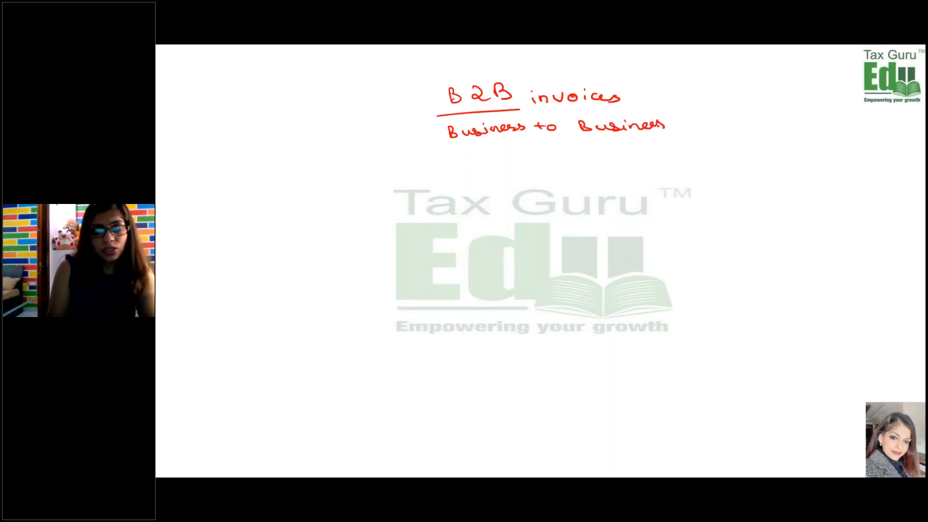
- Draw arrows from both "Business" words down to handwritten "Registered", and from each of those to "GSTIN"
mouse_move(498, 139)
left_mouse_down()
mouse_move(482, 154)
mouse_move(491, 156)
left_mouse_up()
mouse_move(450, 167)
left_mouse_down()
mouse_move(454, 181)
mouse_move(478, 187)
mouse_move(504, 164)
mouse_move(538, 169)
mouse_move(594, 145)
mouse_move(594, 173)
mouse_move(639, 160)
mouse_move(682, 167)
mouse_move(695, 150)
left_mouse_up()
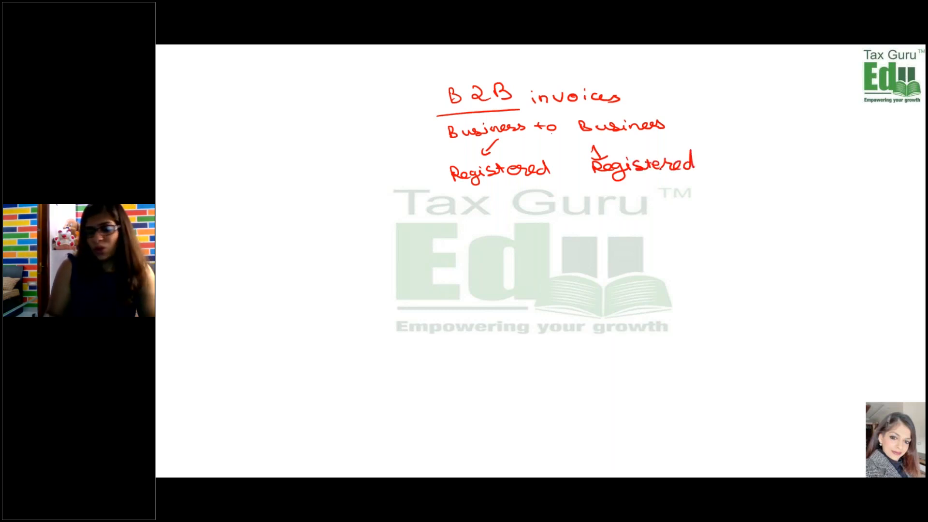
mouse_move(484, 188)
left_mouse_down()
mouse_move(474, 215)
mouse_move(523, 202)
left_mouse_up()
mouse_move(624, 182)
left_mouse_down()
mouse_move(617, 203)
mouse_move(626, 214)
mouse_move(675, 200)
left_mouse_up()
- Annotate the B2B diagram with "Tax invoices Not Bill of Supply" and "No taxable value limit", underlining both GSTIN entries
left_click(394, 119)
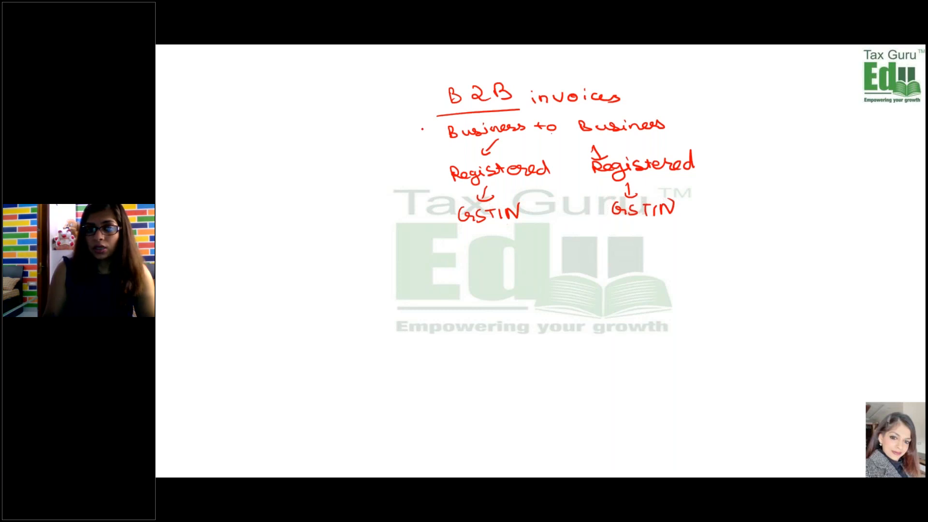
mouse_move(394, 120)
left_mouse_down()
mouse_move(420, 107)
mouse_move(351, 154)
mouse_move(370, 145)
mouse_move(344, 183)
mouse_move(393, 168)
left_mouse_up()
left_click_drag(372, 206, 393, 195)
mouse_move(399, 189)
left_mouse_down()
mouse_move(404, 199)
mouse_move(407, 187)
left_mouse_up()
left_click_drag(357, 247, 416, 228)
mouse_move(381, 261)
left_mouse_down()
mouse_move(374, 269)
mouse_move(407, 264)
mouse_move(427, 246)
mouse_move(424, 270)
left_mouse_up()
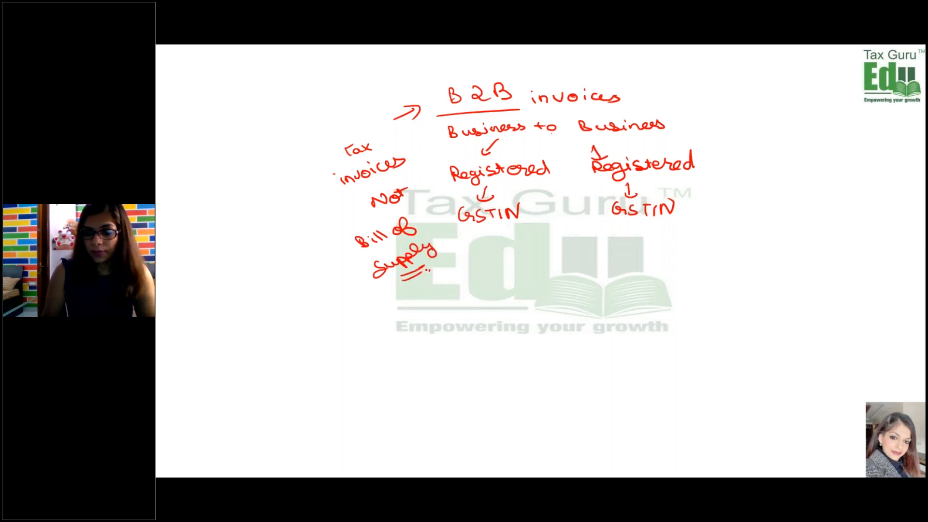
left_click_drag(477, 235, 521, 229)
left_click_drag(611, 230, 674, 231)
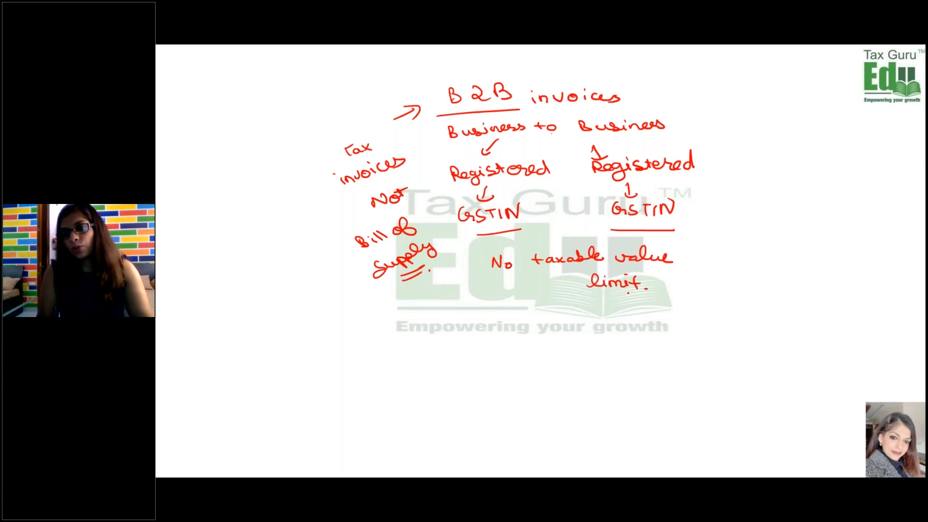
- Check the B2B tile's EWB import option in the GST portal, and handwrite the double-underlined heading "E-way bills" on the cleared PowerPoint slide
key("alt+Tab")
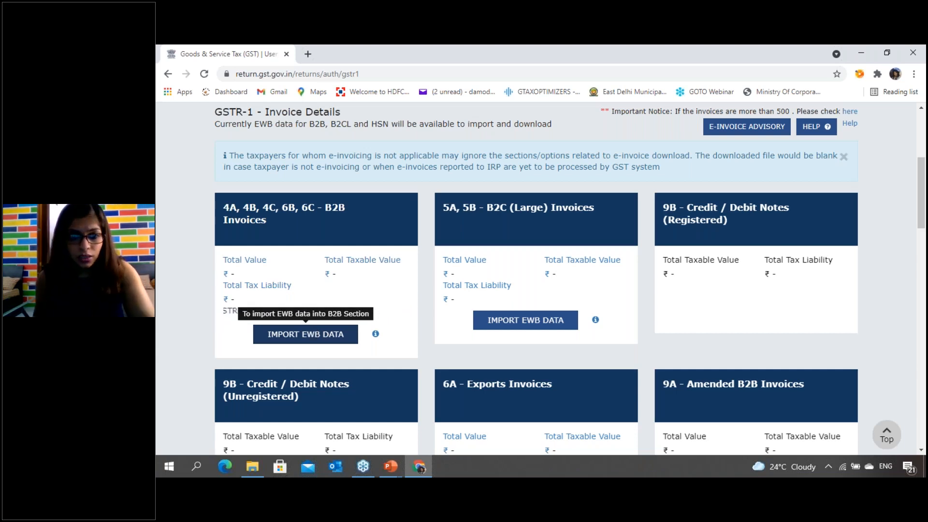
key("alt+Tab")
key("e")
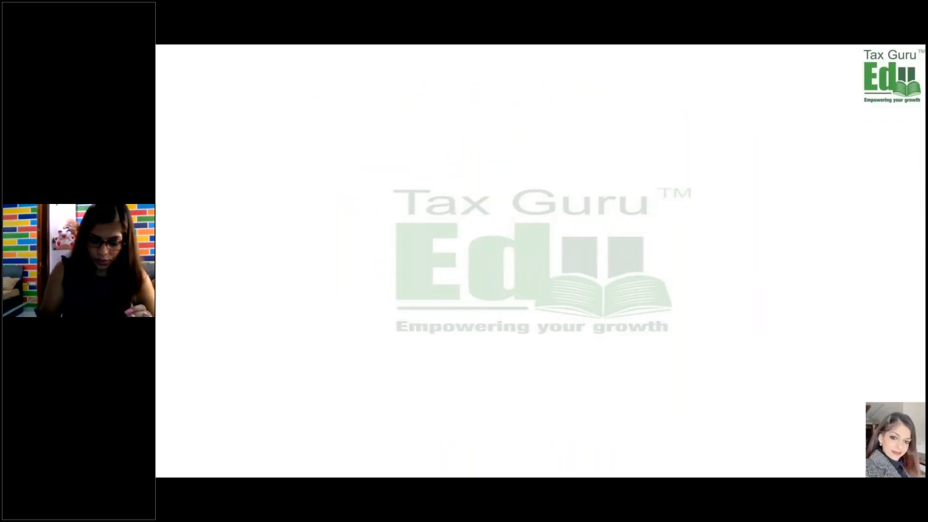
left_click_drag(437, 97, 469, 105)
left_click_drag(476, 100, 513, 103)
left_click_drag(513, 102, 529, 111)
mouse_move(542, 92)
left_mouse_down()
mouse_move(546, 105)
mouse_move(578, 103)
left_mouse_up()
left_click_drag(597, 92, 585, 104)
left_click_drag(490, 118, 536, 116)
left_click_drag(492, 126, 547, 121)
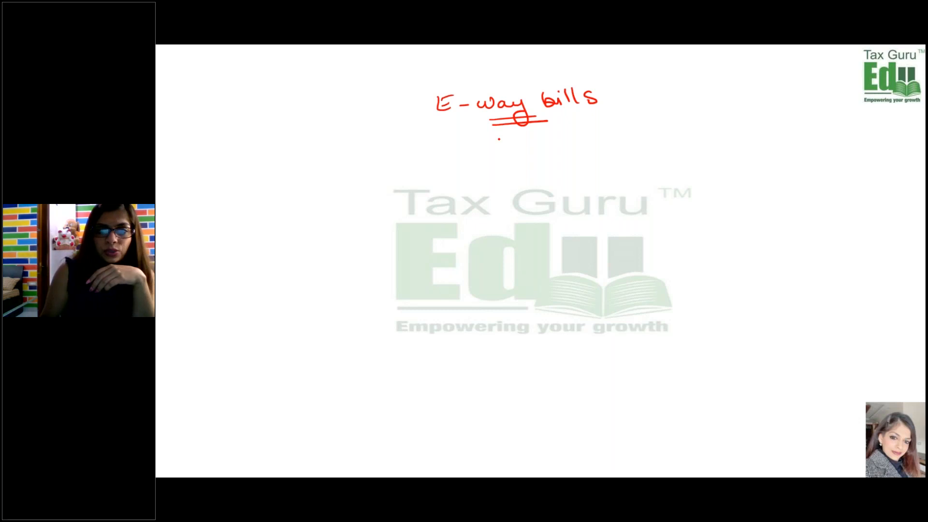
- Draw an arrow down from the "E-way bills" heading and handwrite "Transporting" with a double underline
key("e")
left_click_drag(494, 146, 507, 147)
key("Left")
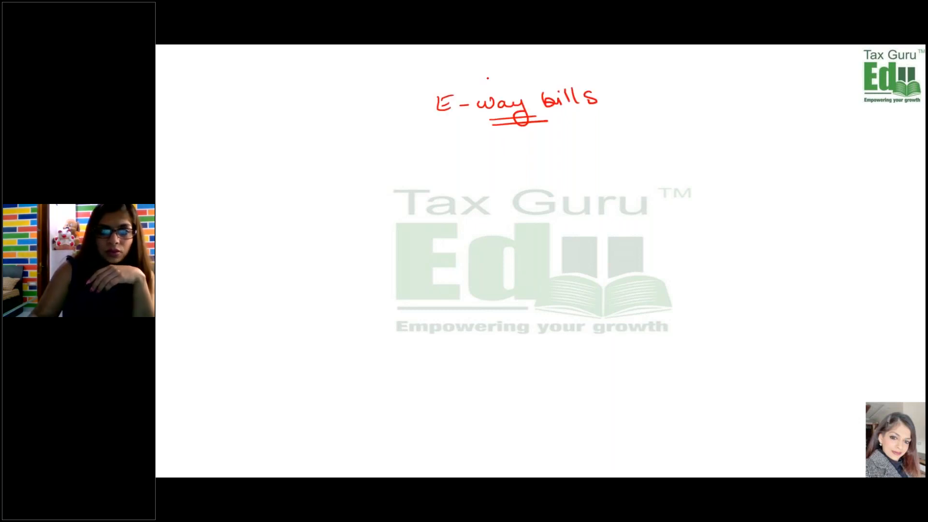
left_click_drag(519, 133, 521, 144)
mouse_move(479, 154)
left_mouse_down()
mouse_move(513, 164)
mouse_move(583, 145)
mouse_move(591, 164)
left_mouse_up()
left_click_drag(532, 172, 562, 167)
left_click_drag(531, 177, 561, 172)
- Handwrite an underlined "limits" below "Transporting" and branch it with arrows to "inter state" and "Intra-state"
left_click_drag(507, 194, 565, 186)
mouse_move(576, 183)
left_mouse_down()
mouse_move(575, 202)
mouse_move(518, 227)
mouse_move(526, 226)
left_mouse_up()
left_click_drag(466, 246, 466, 255)
left_click(480, 253)
left_click_drag(470, 255, 485, 254)
left_click_drag(486, 244, 506, 248)
left_click(514, 246)
left_click_drag(544, 215, 563, 222)
left_click_drag(565, 216, 564, 229)
left_click_drag(597, 227, 594, 240)
left_click_drag(602, 231, 612, 237)
mouse_move(616, 226)
left_mouse_down()
mouse_move(619, 236)
mouse_move(720, 222)
left_mouse_up()
left_click(476, 265)
mouse_move(476, 264)
left_mouse_down()
mouse_move(516, 260)
mouse_move(510, 275)
left_mouse_up()
left_click(522, 279)
left_click_drag(478, 290, 523, 278)
- Add arrows to the limit amounts, writing 100,000 under "Intra-state" and 50,000 under "inter state", and underline both
left_click_drag(609, 251, 610, 267)
mouse_move(605, 261)
left_mouse_down()
mouse_move(622, 260)
mouse_move(623, 288)
mouse_move(675, 288)
left_mouse_up()
mouse_move(502, 298)
left_mouse_down()
mouse_move(506, 309)
mouse_move(517, 304)
mouse_move(477, 339)
mouse_move(492, 326)
mouse_move(500, 342)
left_mouse_up()
left_click(503, 332)
left_click_drag(510, 323, 541, 320)
left_click_drag(503, 342, 549, 339)
mouse_move(586, 296)
left_mouse_down()
mouse_move(683, 299)
mouse_move(692, 285)
left_mouse_up()
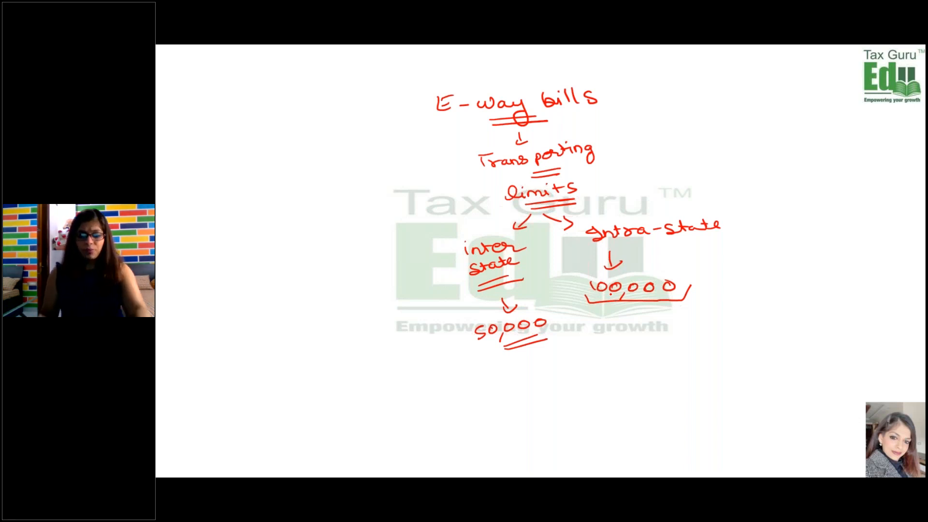
- Return to the GSTR-1 page in the GST portal, open B2B Invoices and start adding invoice details
key("alt+Tab")
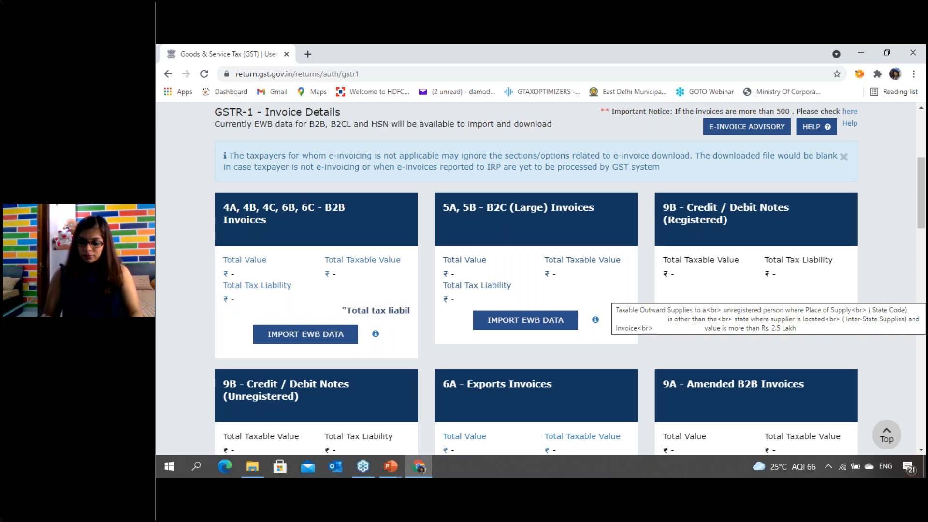
scroll(618, 293, "up", 1)
scroll(379, 288, "up", 1)
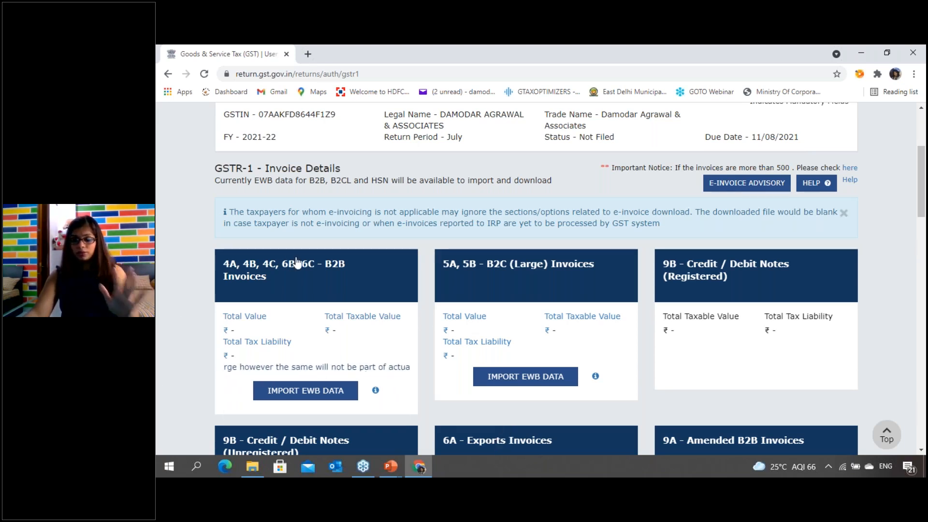
left_click(314, 295)
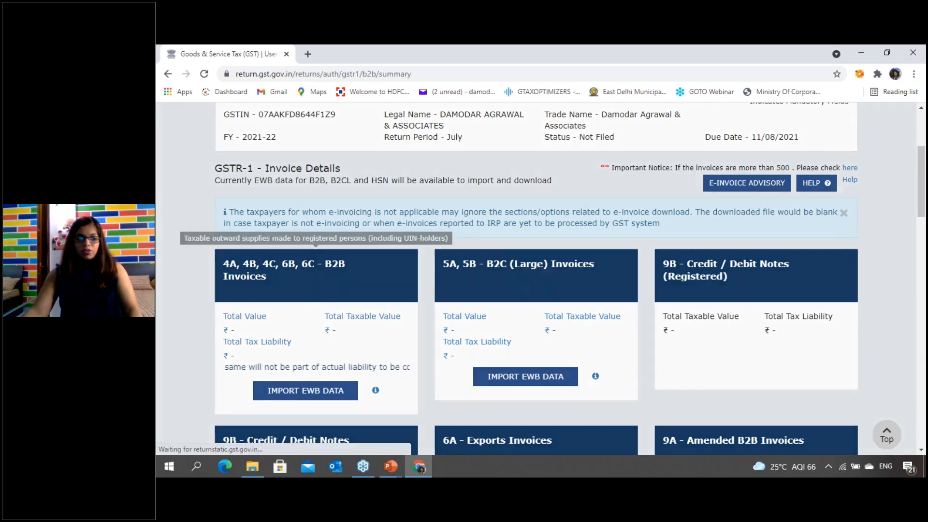
scroll(437, 330, "down", 3)
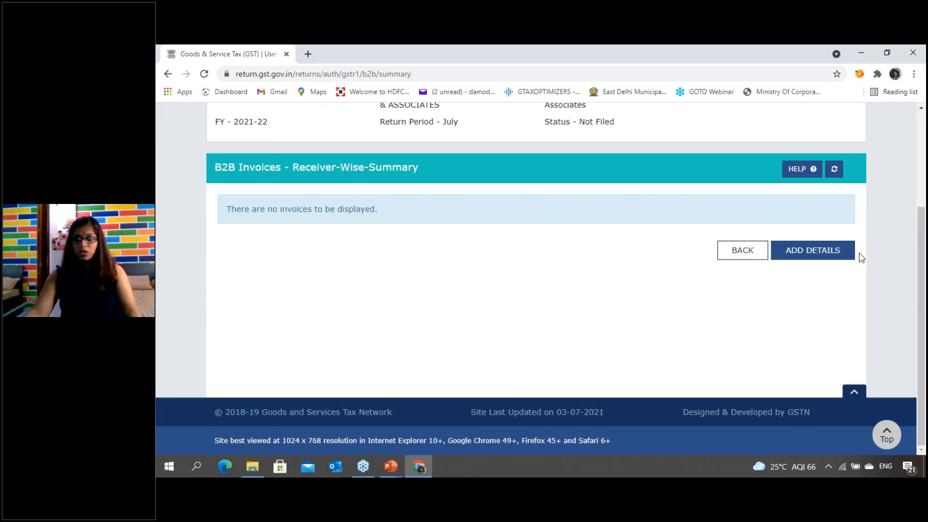
left_click(812, 256)
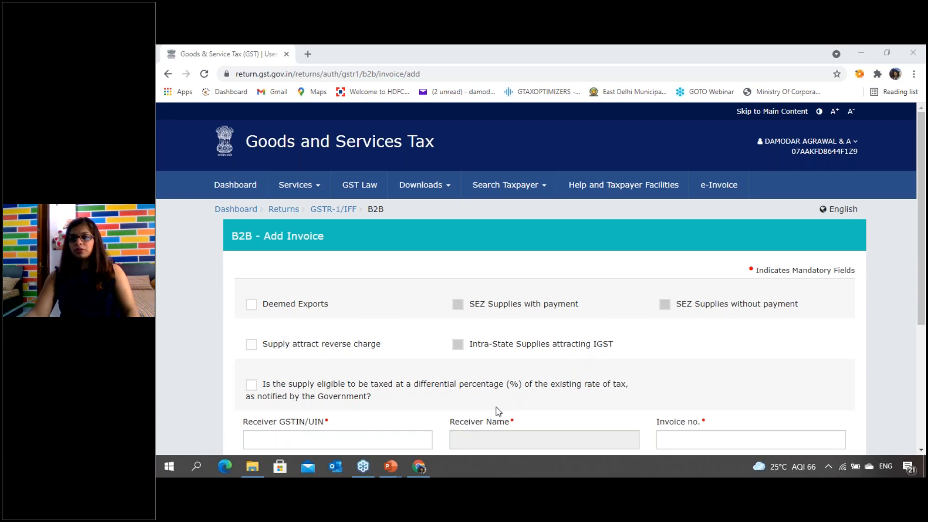
- Review the B2B Add Invoice form's fields and try a first GSTIN for the receiver
scroll(513, 346, "down", 1)
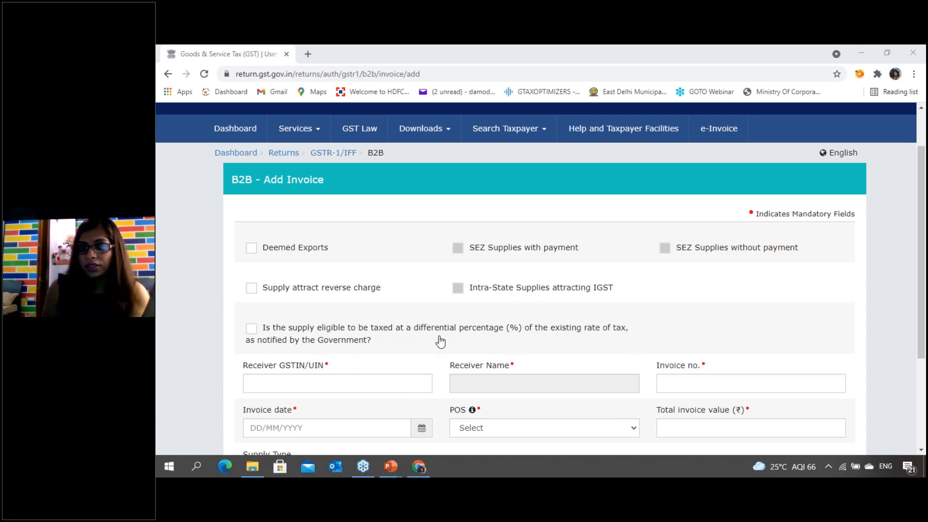
scroll(437, 340, "down", 3)
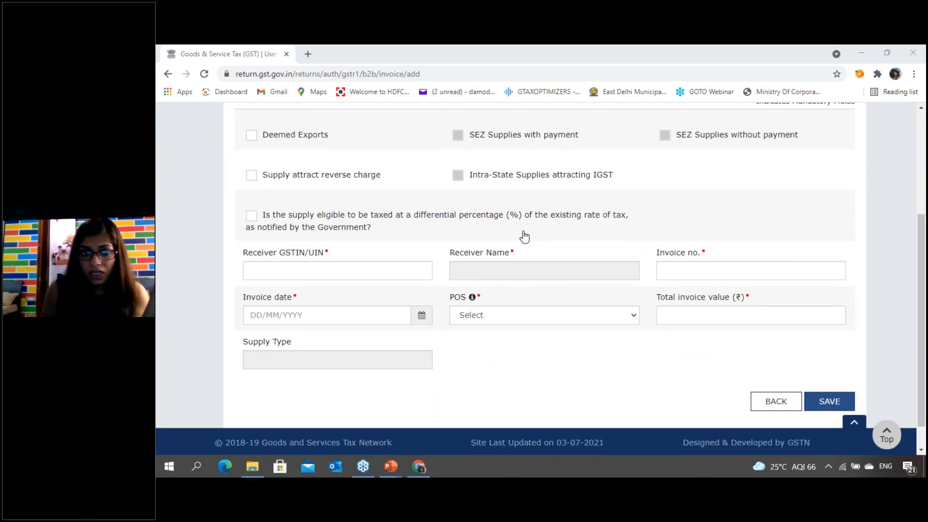
scroll(638, 199, "up", 1)
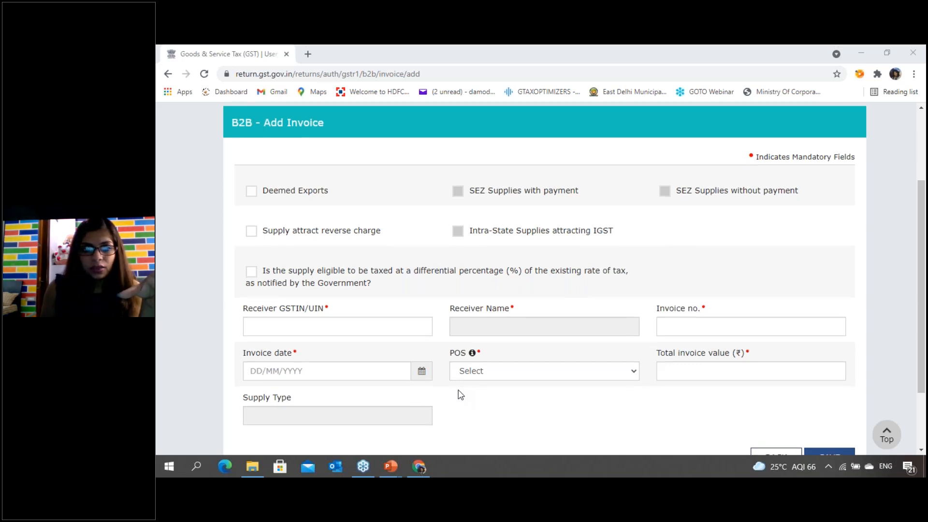
scroll(457, 394, "down", 1)
left_click(288, 272)
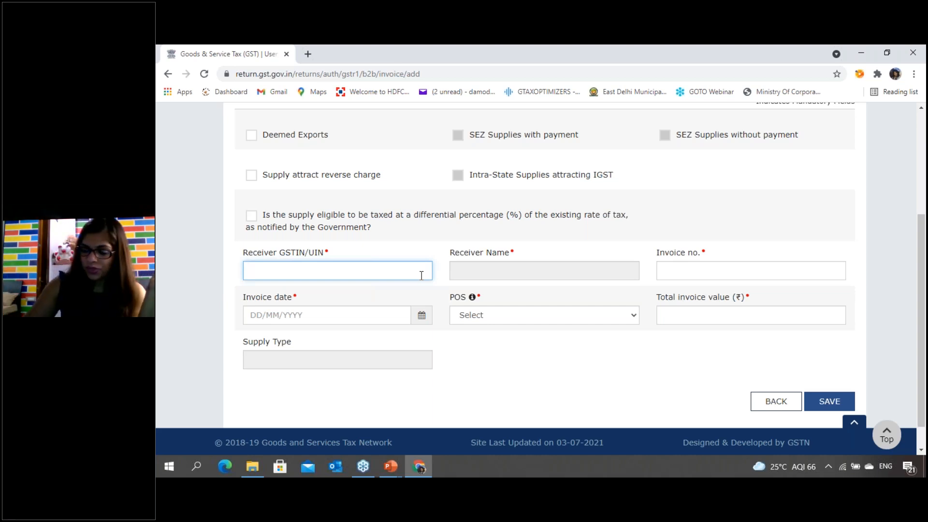
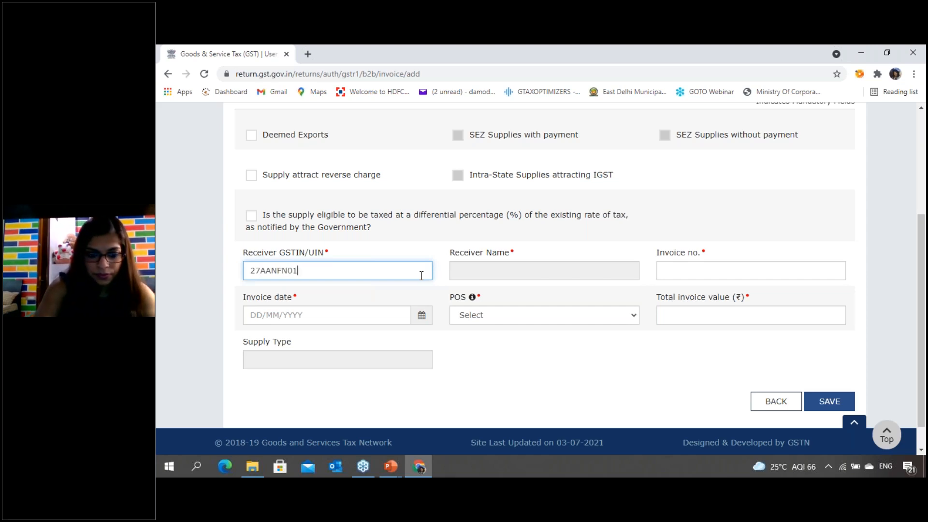
key("Tab")
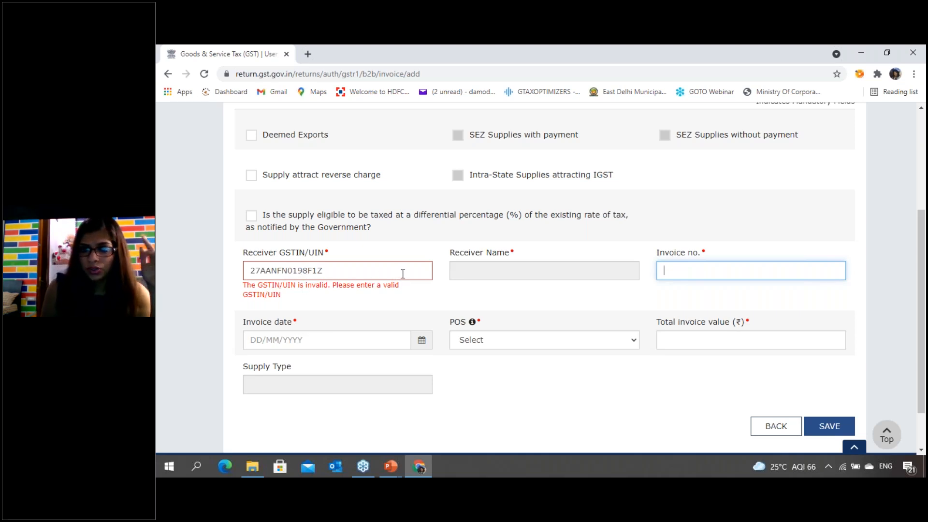
- Correct the receiver's GSTIN by replacing everything after its first four characters
left_click_drag(377, 268, 274, 272)
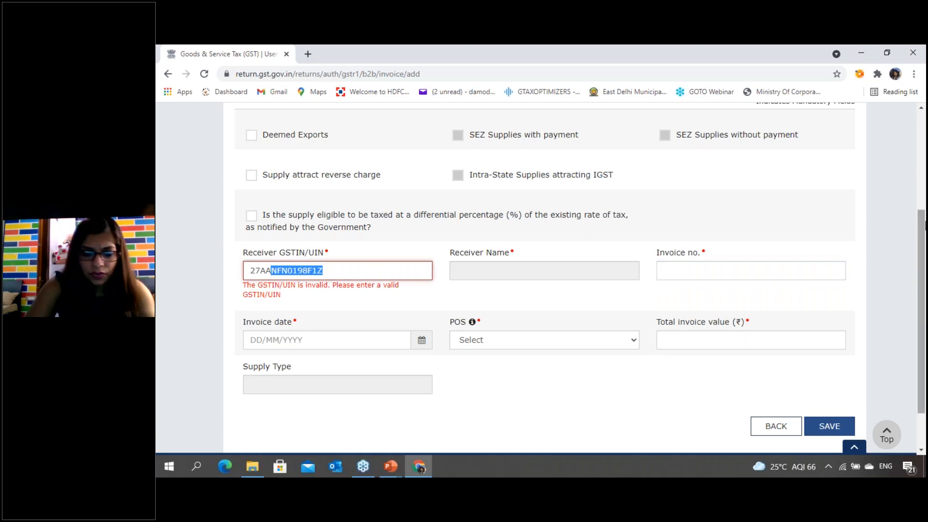
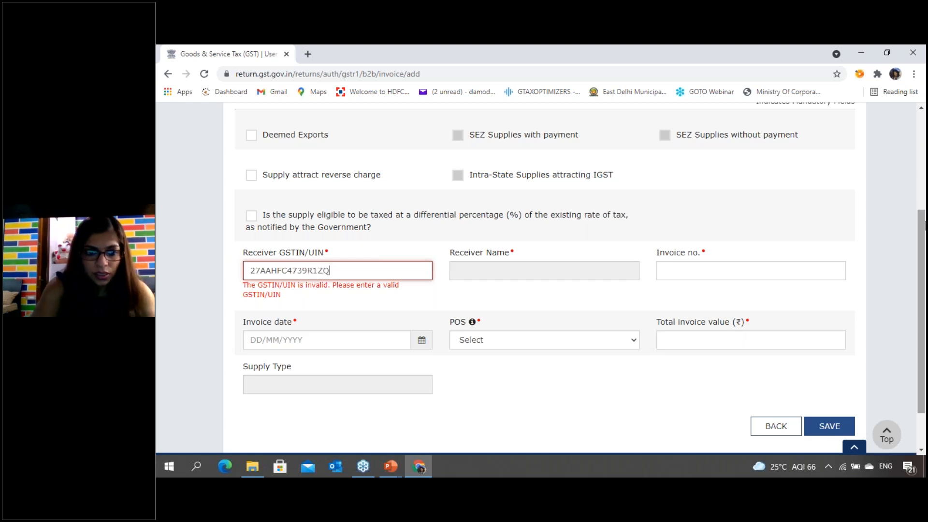
key("Tab")
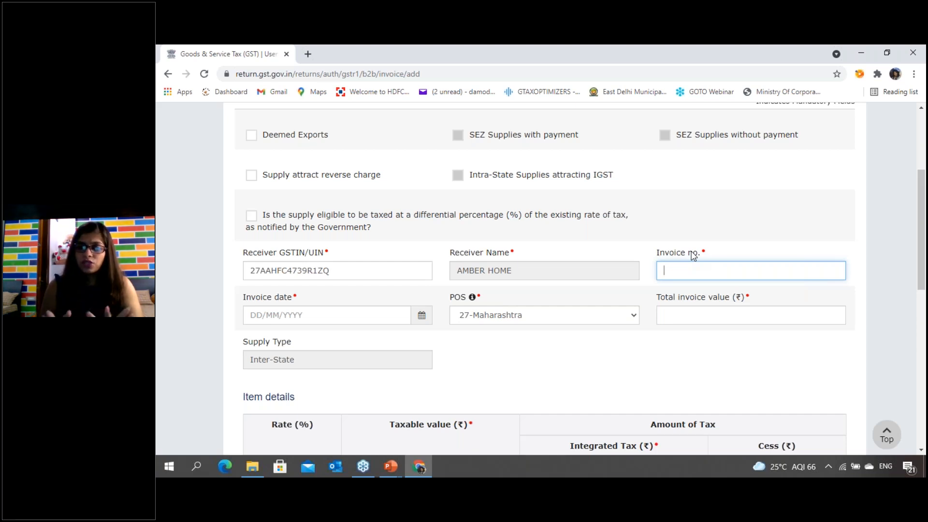
- Set the invoice number of the B2B invoice to DAA/21-22/050
type("DAA/")
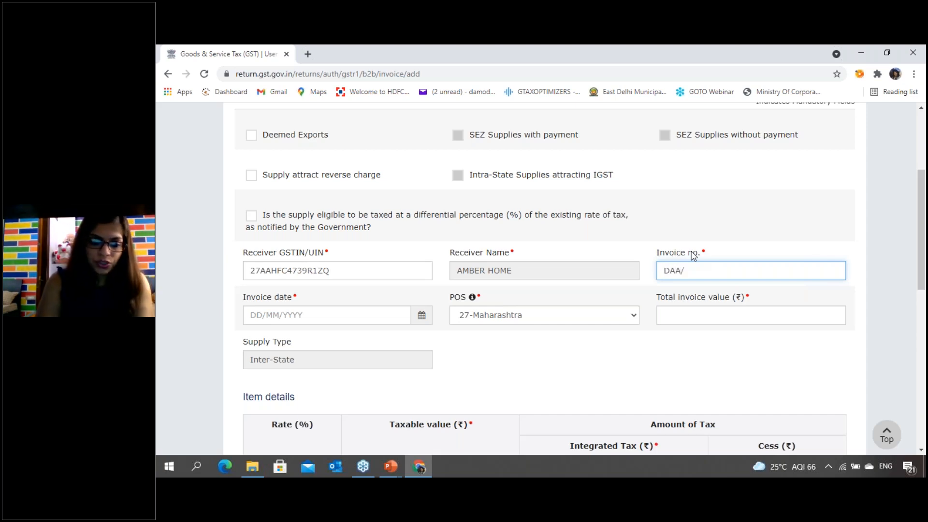
type("2")
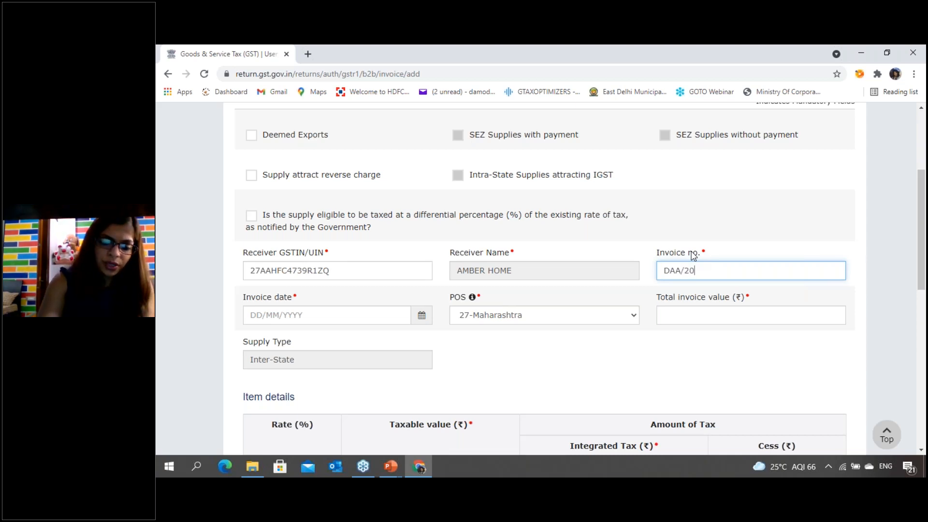
type("1-")
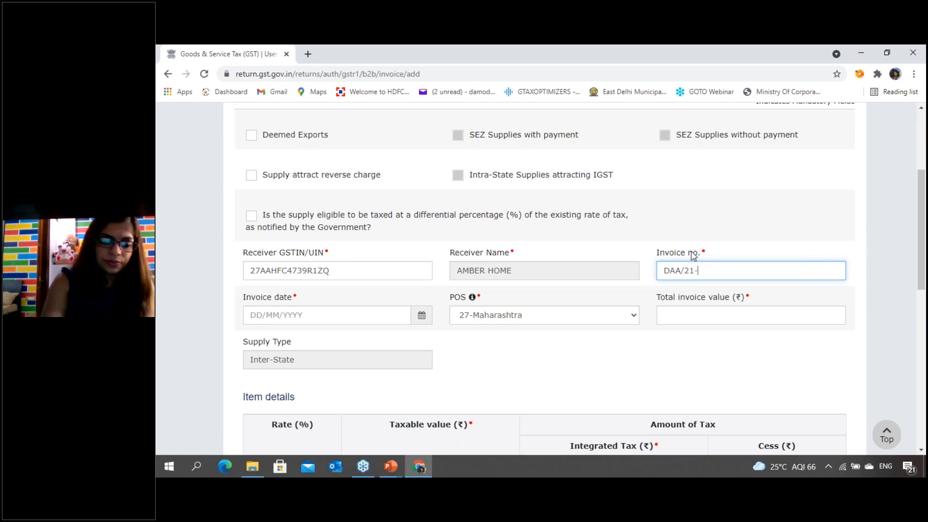
type("22/")
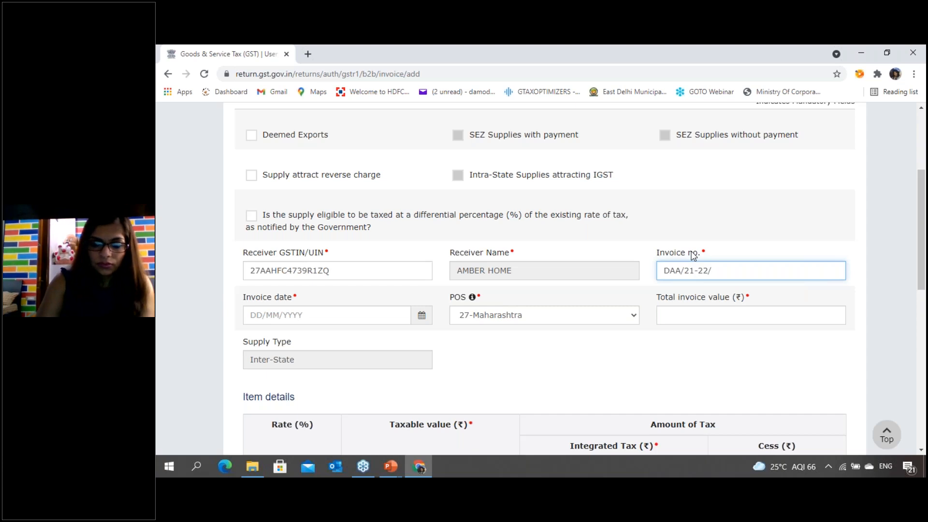
type("050")
key("Tab")
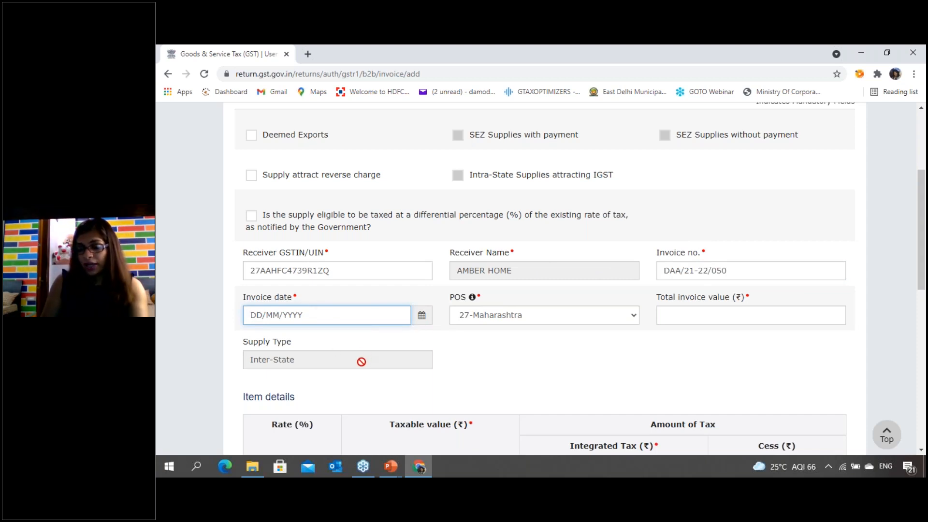
- Set the invoice date of the B2B invoice to 08/07/2021
type("08/")
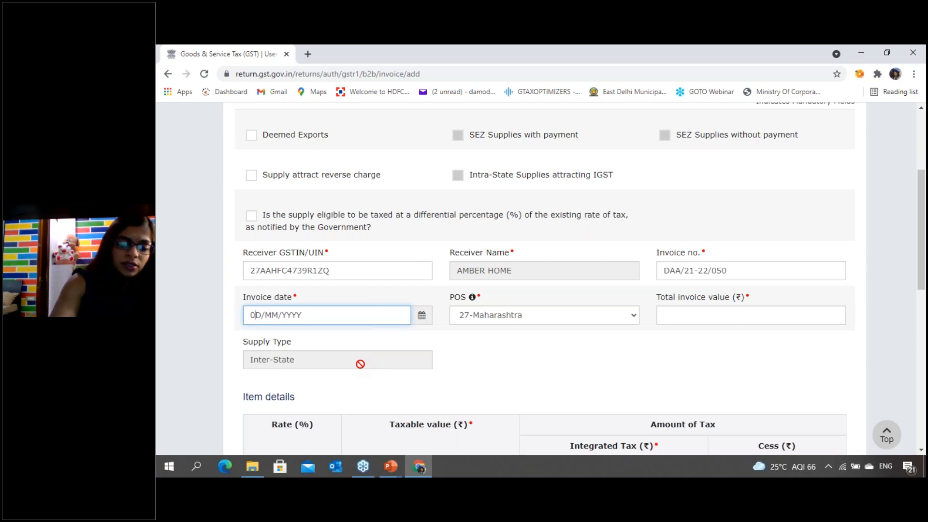
type("07/")
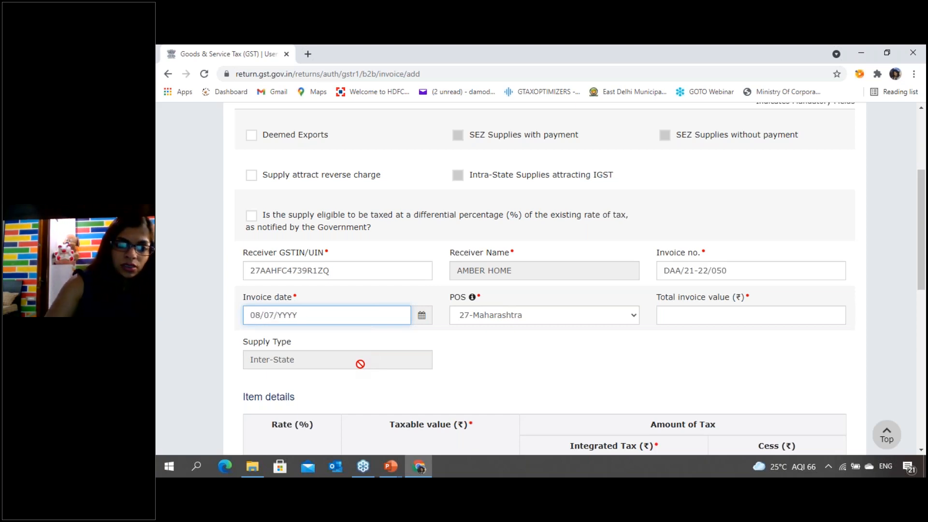
type("2021")
key("Tab")
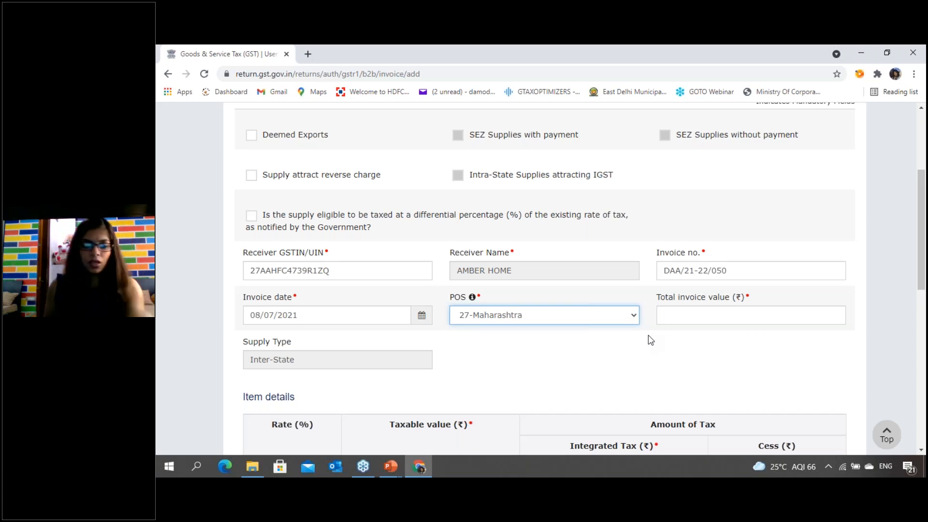
- Switch to the PowerPoint slide show and handwrite the underlined heading "Bill to Ship to" on the next blank slide
key("alt+Tab")
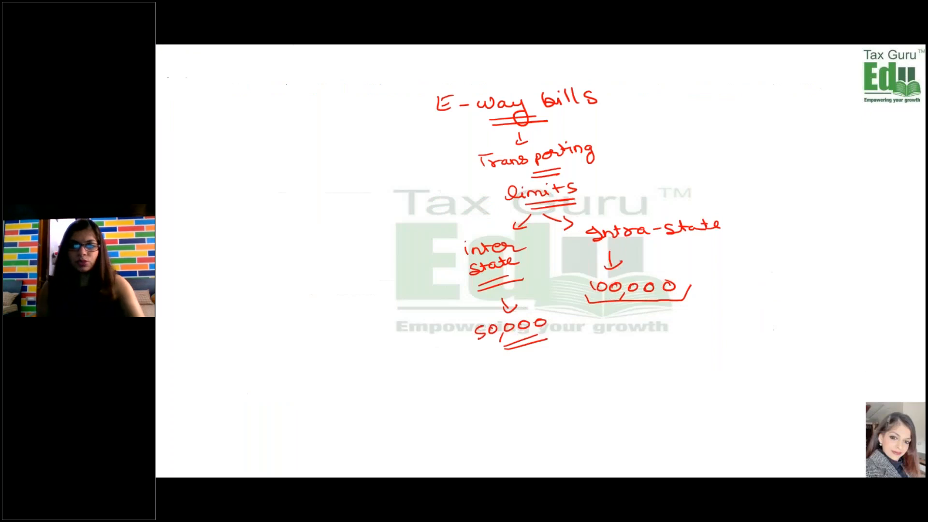
key("Right")
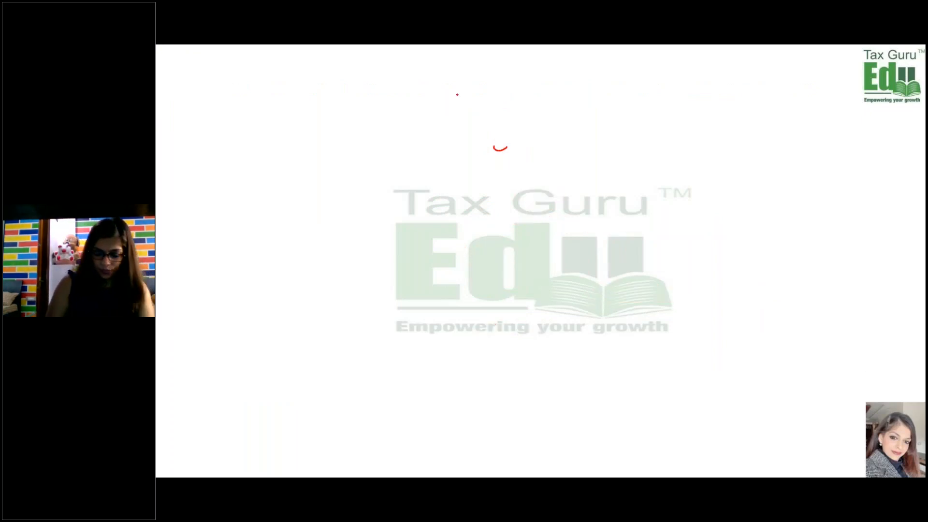
mouse_move(442, 100)
left_mouse_down()
mouse_move(443, 109)
mouse_move(506, 94)
mouse_move(562, 97)
mouse_move(582, 85)
mouse_move(598, 92)
left_mouse_up()
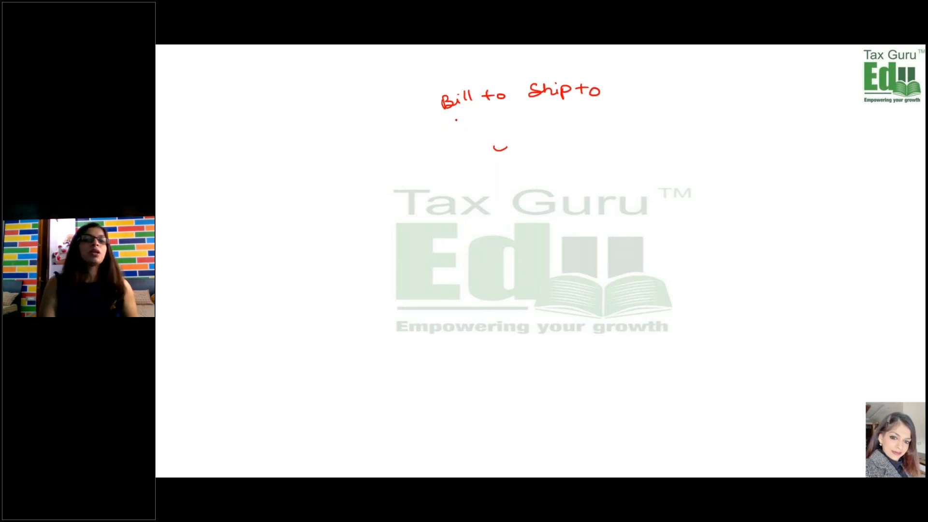
left_click_drag(455, 119, 571, 111)
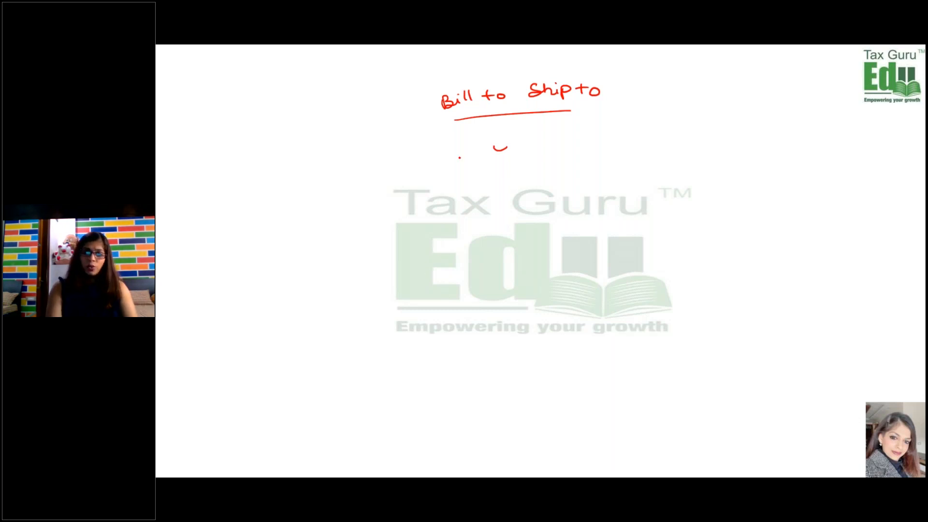
- Handwrite "GSTIN", "Credit to flow", "Registered office address" and a circled 07 beneath the Bill to heading
left_click_drag(478, 143, 464, 164)
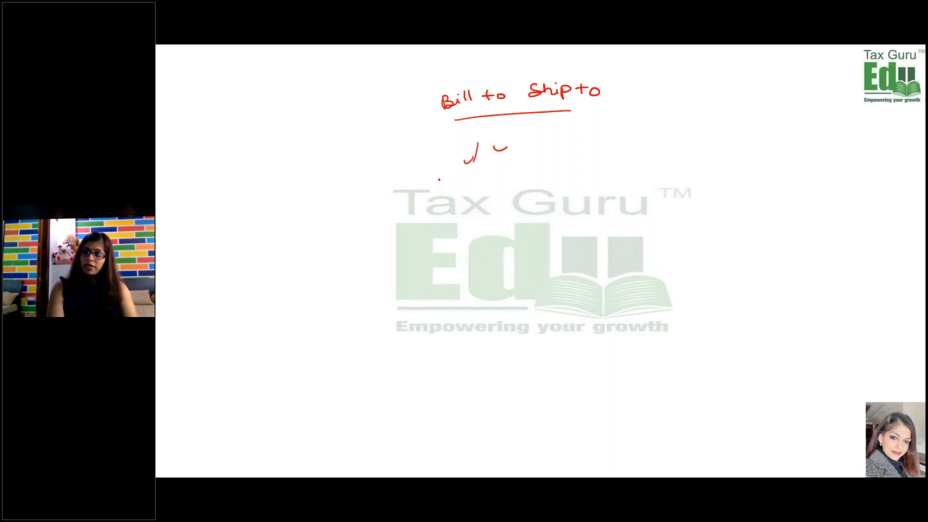
mouse_move(447, 184)
left_mouse_down()
mouse_move(463, 195)
mouse_move(516, 176)
left_mouse_up()
left_click_drag(457, 224, 518, 219)
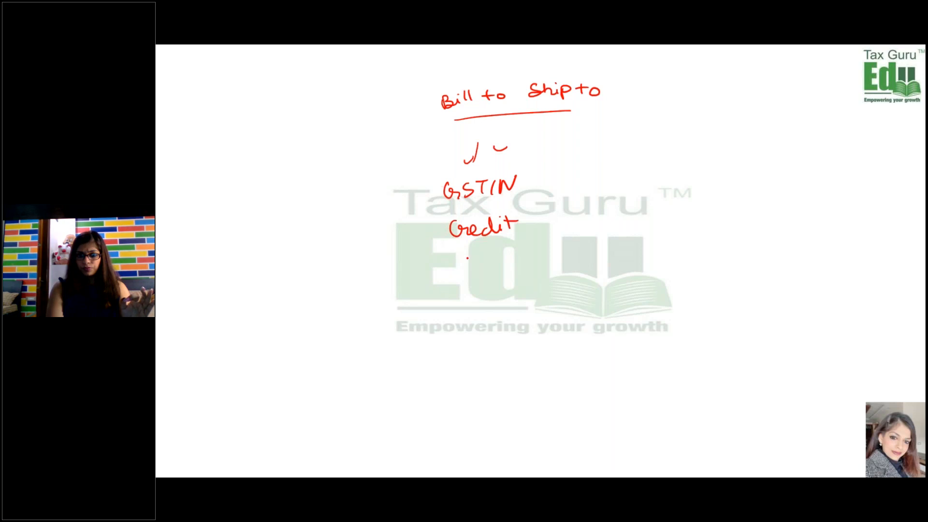
mouse_move(467, 258)
left_mouse_down()
mouse_move(454, 293)
mouse_move(479, 277)
mouse_move(514, 277)
left_mouse_up()
mouse_move(434, 326)
left_mouse_down()
mouse_move(520, 309)
mouse_move(516, 316)
left_mouse_up()
mouse_move(471, 341)
left_mouse_down()
mouse_move(479, 358)
mouse_move(495, 339)
mouse_move(520, 338)
left_mouse_up()
mouse_move(468, 384)
left_mouse_down()
mouse_move(499, 370)
mouse_move(563, 368)
left_mouse_up()
mouse_move(507, 385)
left_mouse_down()
mouse_move(534, 381)
mouse_move(494, 396)
mouse_move(510, 407)
mouse_move(508, 385)
left_mouse_up()
- Draw an arrow from Ship to and write "delivery address", with another arrow leading to an underlined "South delhi"
left_click_drag(580, 139, 593, 160)
left_click_drag(587, 164, 605, 154)
mouse_move(575, 182)
left_mouse_down()
mouse_move(642, 177)
mouse_move(643, 193)
left_mouse_up()
mouse_move(580, 215)
left_mouse_down()
mouse_move(589, 224)
mouse_move(603, 208)
mouse_move(652, 205)
mouse_move(654, 214)
left_mouse_up()
mouse_move(613, 229)
left_mouse_down()
mouse_move(615, 241)
mouse_move(629, 234)
mouse_move(618, 266)
mouse_move(660, 249)
mouse_move(705, 259)
left_mouse_up()
left_click_drag(637, 278, 676, 276)
- Extend the Ship to notes with an arrow to "Gurgaon" and a further arrow to a circled "HR"
mouse_move(639, 282)
left_mouse_down()
mouse_move(676, 280)
mouse_move(651, 311)
left_mouse_up()
mouse_move(644, 304)
left_mouse_down()
mouse_move(661, 310)
mouse_move(663, 296)
left_mouse_up()
mouse_move(618, 327)
left_mouse_down()
mouse_move(628, 344)
mouse_move(645, 324)
mouse_move(680, 320)
left_mouse_up()
left_click_drag(694, 322, 714, 321)
mouse_move(716, 320)
left_mouse_down()
mouse_move(716, 328)
mouse_move(729, 329)
left_mouse_up()
mouse_move(699, 337)
left_mouse_down()
mouse_move(697, 350)
mouse_move(709, 346)
mouse_move(715, 373)
left_mouse_up()
mouse_move(716, 366)
left_mouse_down()
mouse_move(762, 369)
mouse_move(739, 382)
mouse_move(769, 345)
left_mouse_up()
left_click(765, 347)
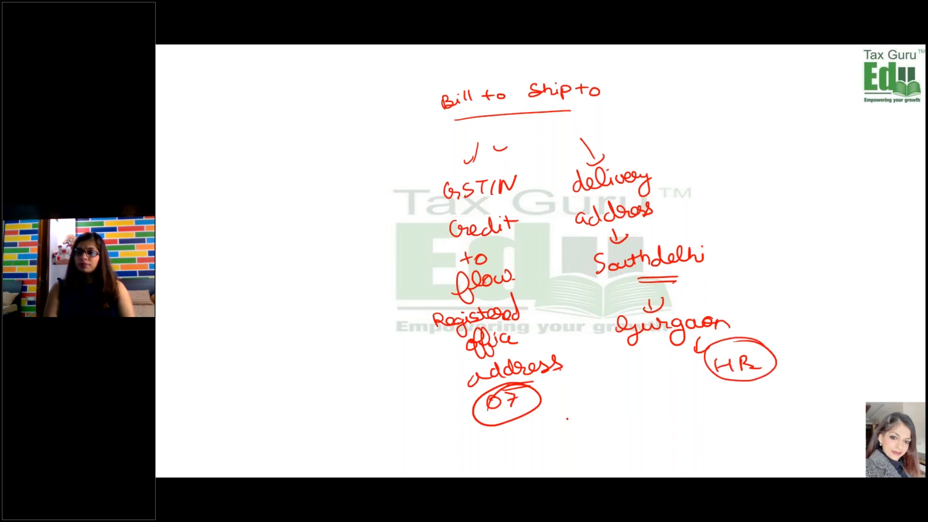
- Handwrite the chain "GST", "Basics", "GST has to be charged" ending in a circled "POS", and draw lines from it towards 07 and HR
mouse_move(291, 159)
left_mouse_down()
mouse_move(297, 173)
mouse_move(320, 162)
left_mouse_up()
left_click(308, 154)
mouse_move(283, 196)
left_mouse_down()
mouse_move(337, 170)
mouse_move(300, 231)
mouse_move(360, 199)
mouse_move(354, 234)
left_mouse_up()
left_click(319, 221)
mouse_move(328, 257)
left_mouse_down()
mouse_move(323, 271)
mouse_move(361, 241)
mouse_move(357, 259)
left_mouse_up()
left_click(339, 273)
left_click_drag(300, 297, 393, 252)
left_click_drag(346, 304, 336, 317)
mouse_move(341, 296)
left_mouse_down()
mouse_move(353, 310)
mouse_move(377, 290)
left_mouse_up()
left_click_drag(379, 288, 401, 268)
mouse_move(351, 337)
left_mouse_down()
mouse_move(358, 323)
mouse_move(378, 331)
mouse_move(386, 304)
left_mouse_up()
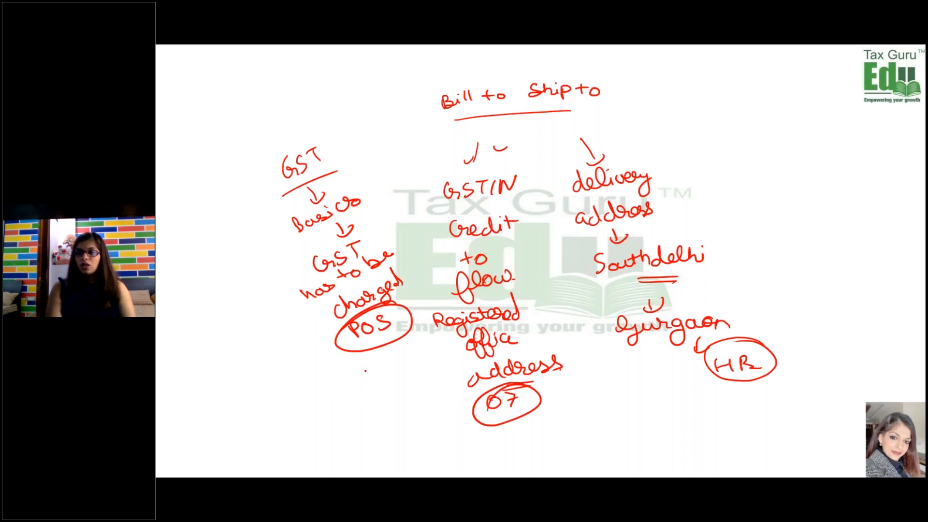
mouse_move(361, 348)
left_mouse_down()
mouse_move(379, 390)
mouse_move(506, 414)
left_mouse_up()
mouse_move(387, 349)
left_mouse_down()
mouse_move(438, 411)
mouse_move(534, 416)
mouse_move(652, 374)
mouse_move(654, 389)
left_mouse_up()
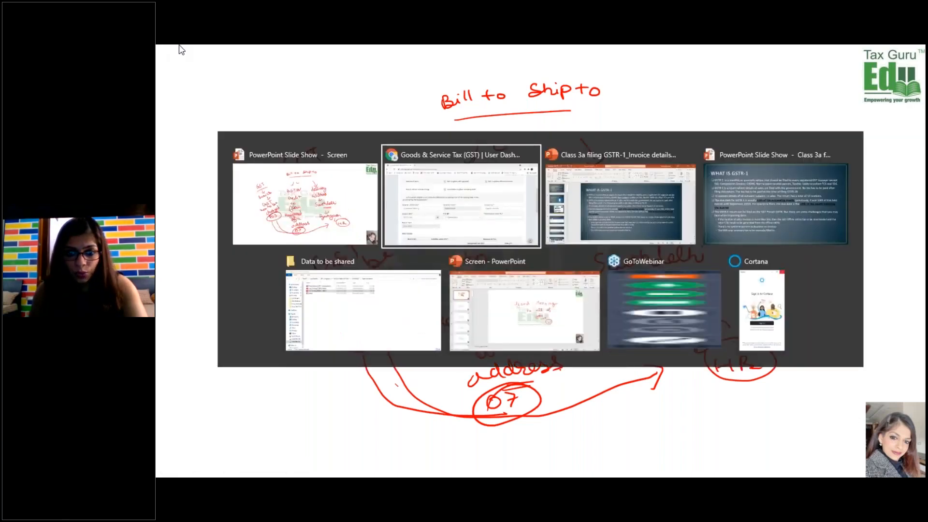
- Return to the GST portal's invoice form, try 30-Goa as the place of supply, and set it back to 27-Maharashtra
key("alt+Tab")
left_click(522, 322)
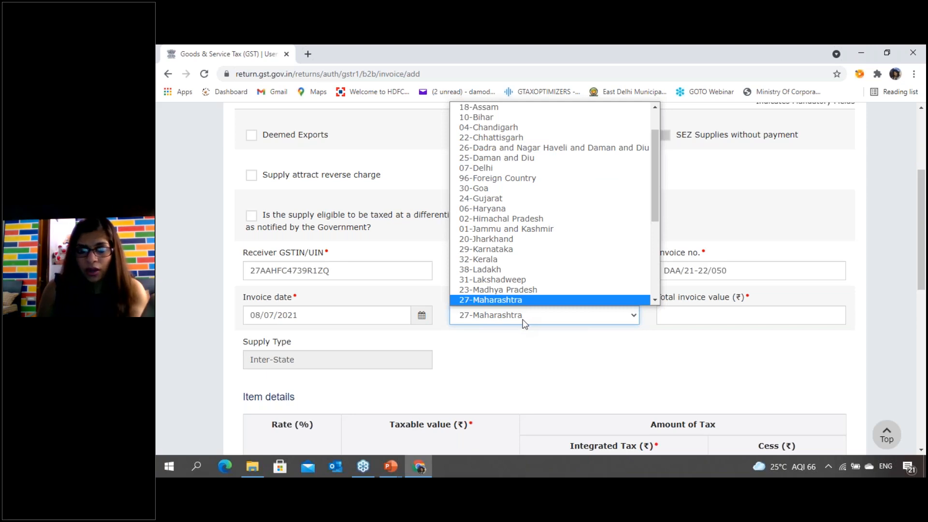
scroll(505, 232, "down", 1)
left_click(489, 168)
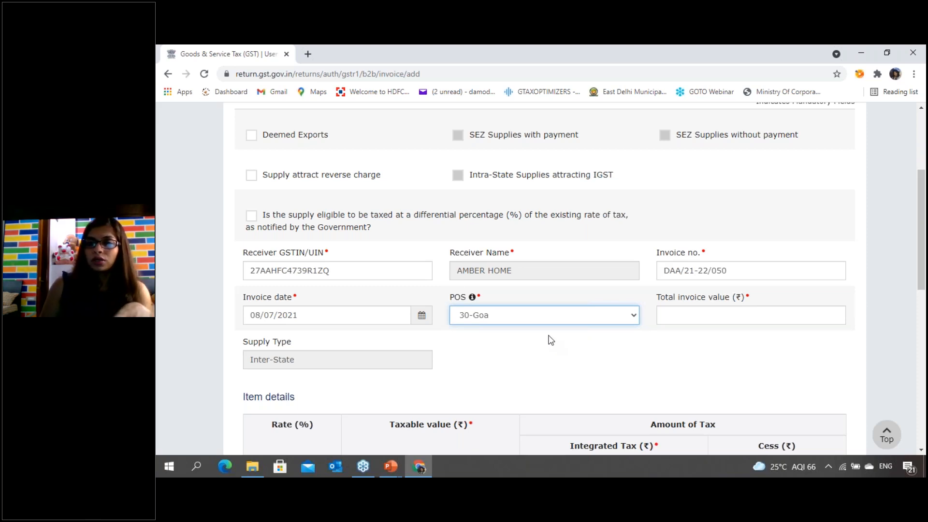
left_click(528, 317)
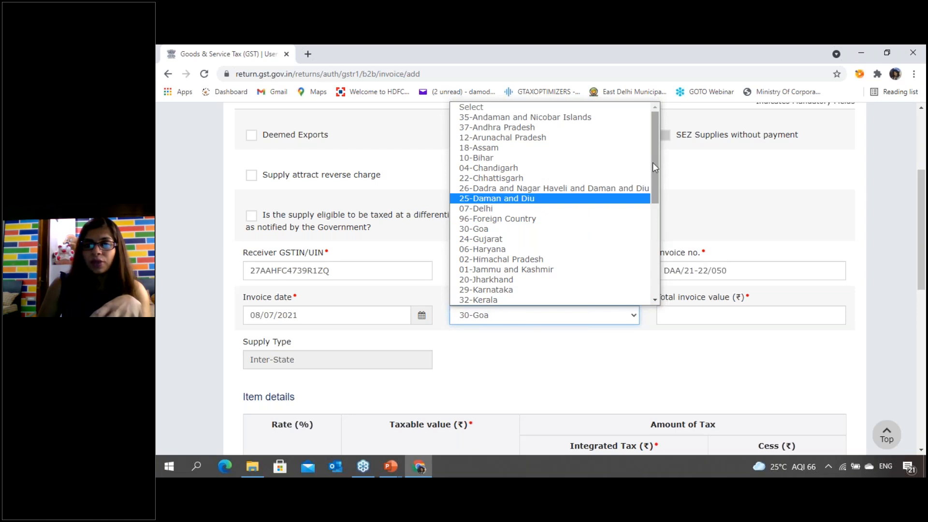
left_click_drag(654, 164, 654, 207)
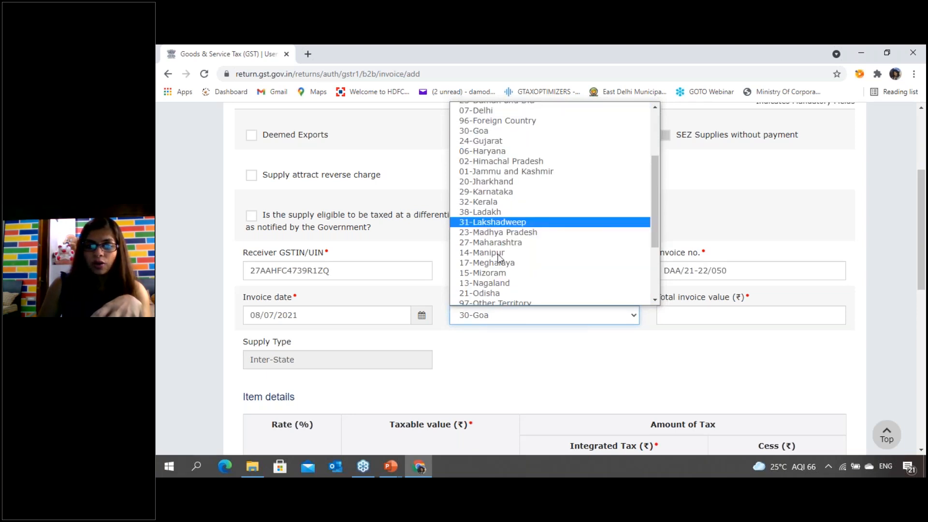
left_click(462, 242)
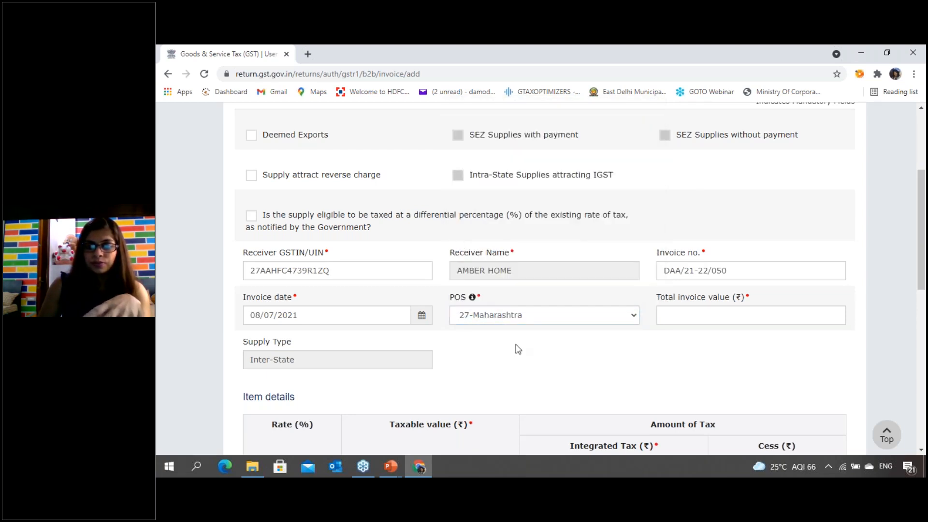
- Set the total invoice value of the B2B invoice to 118000
left_click(696, 315)
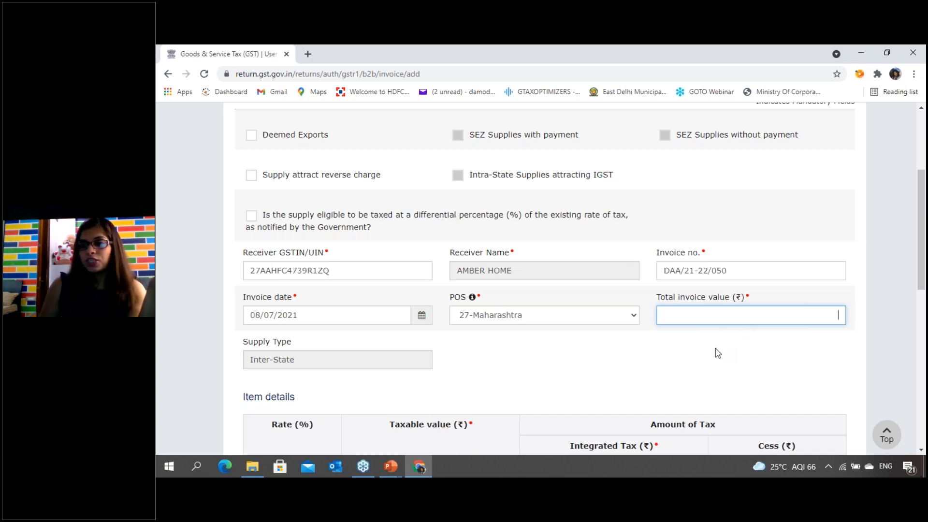
type("100000")
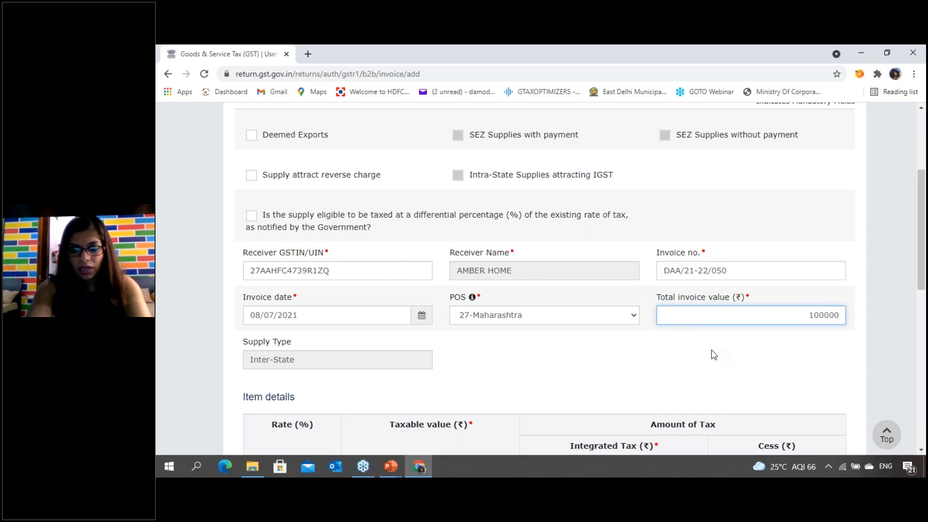
key("BackSpace")
key("BackSpace")
key("BackSpace")
key("BackSpace")
key("BackSpace")
key("BackSpace")
type("11")
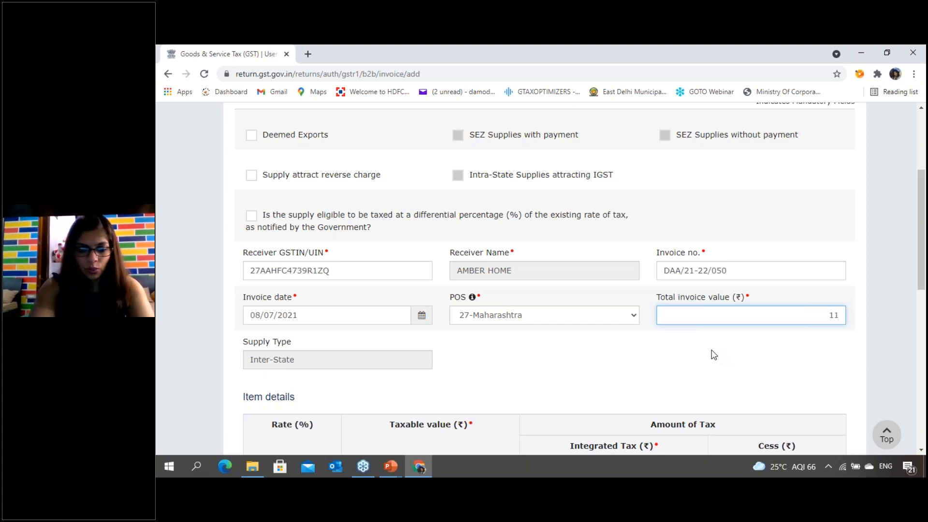
type("8000")
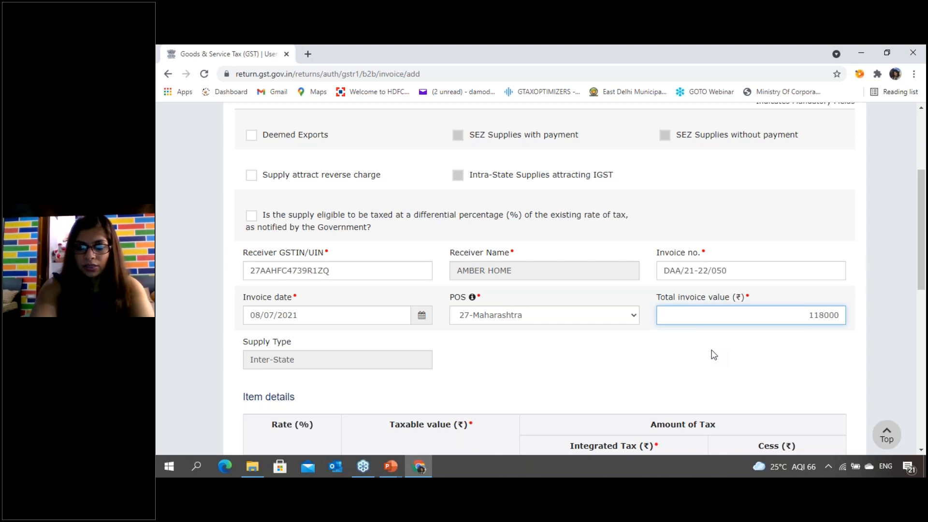
key("Tab")
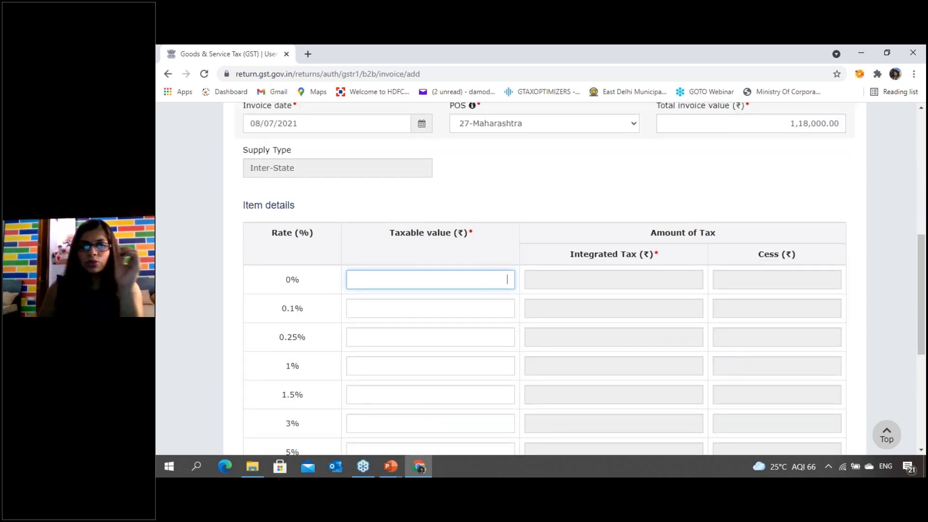
- Enter a taxable value of 100000 at the 18% rate in the item details
scroll(673, 234, "up", 3)
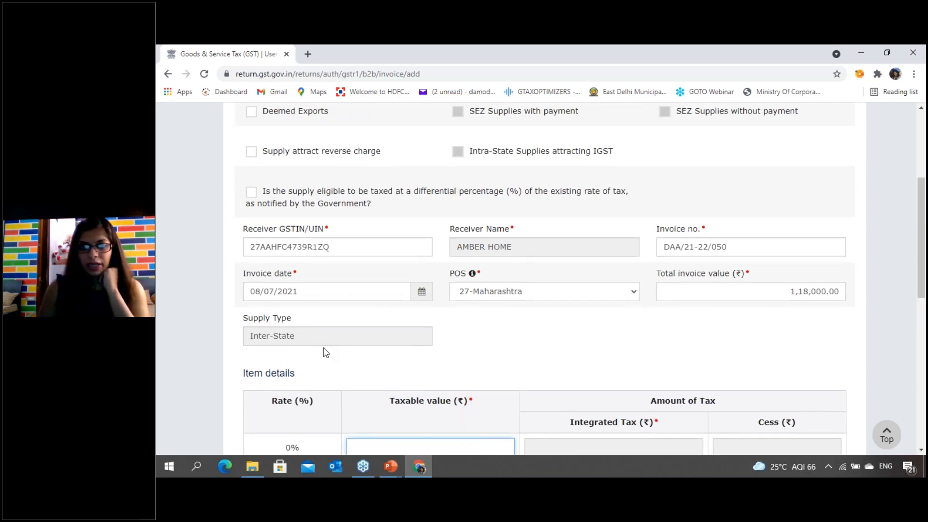
scroll(326, 352, "down", 6)
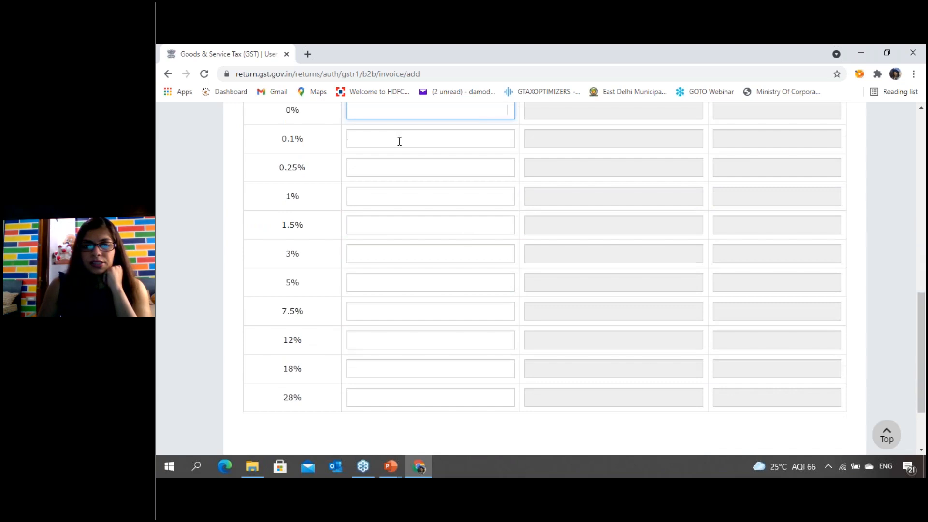
scroll(387, 395, "up", 1)
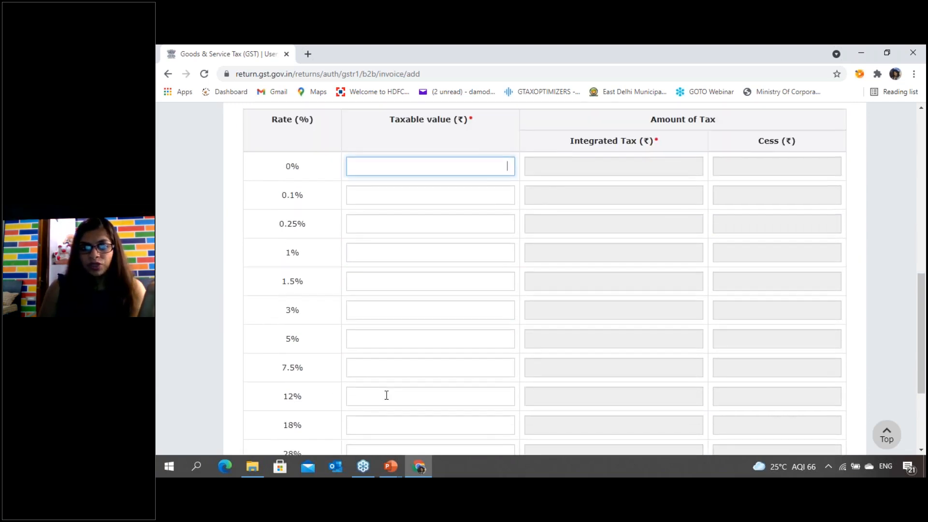
scroll(385, 394, "up", 1)
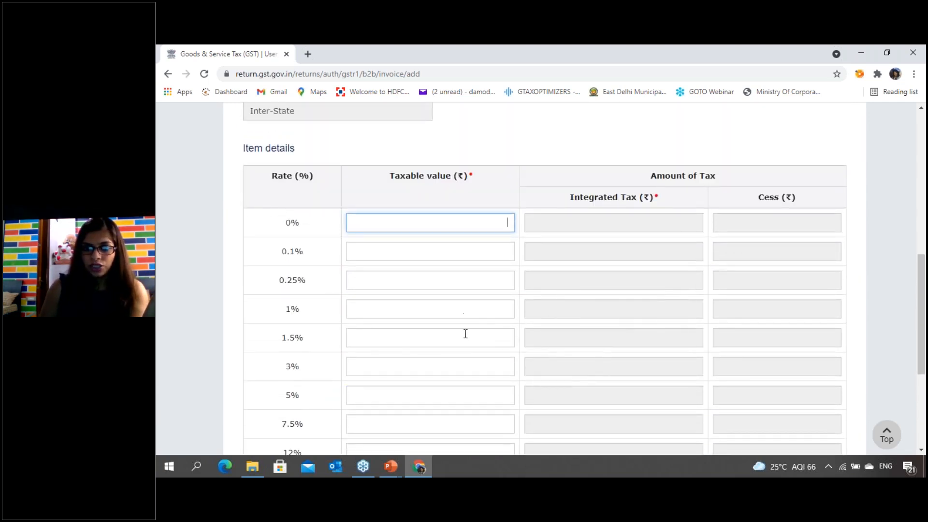
scroll(411, 356, "down", 1)
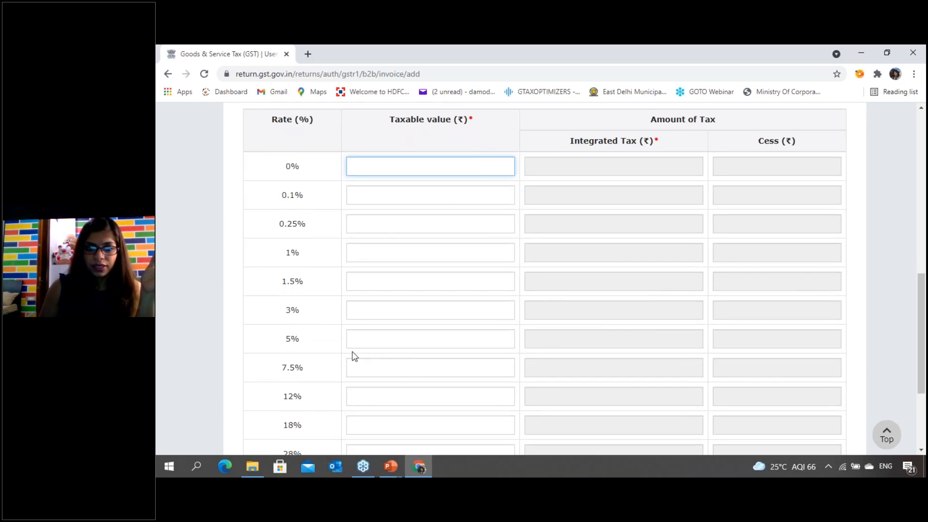
scroll(353, 356, "down", 2)
left_click(396, 319)
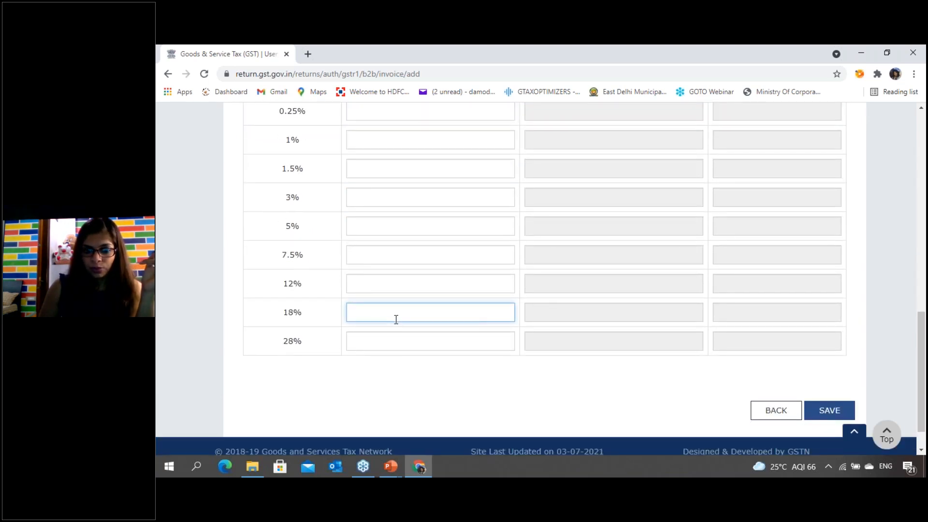
type("100000")
key("Tab")
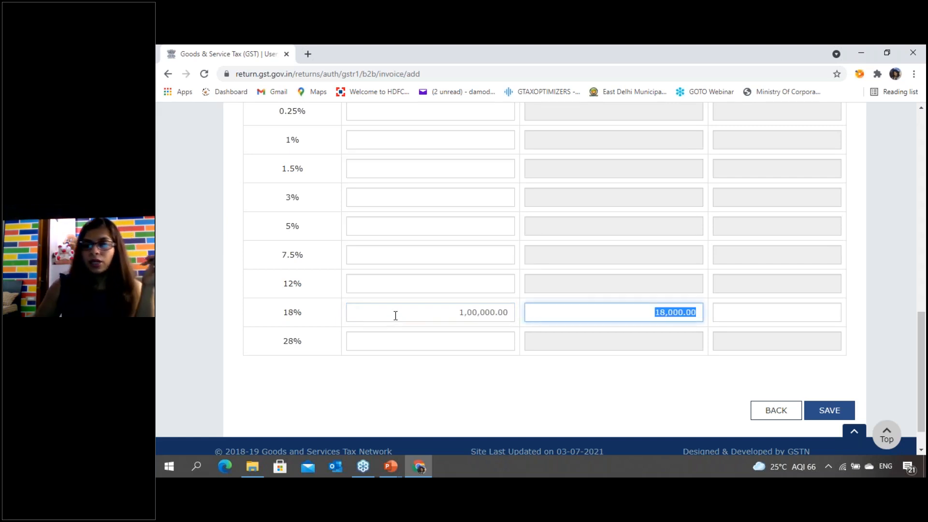
left_click(871, 317)
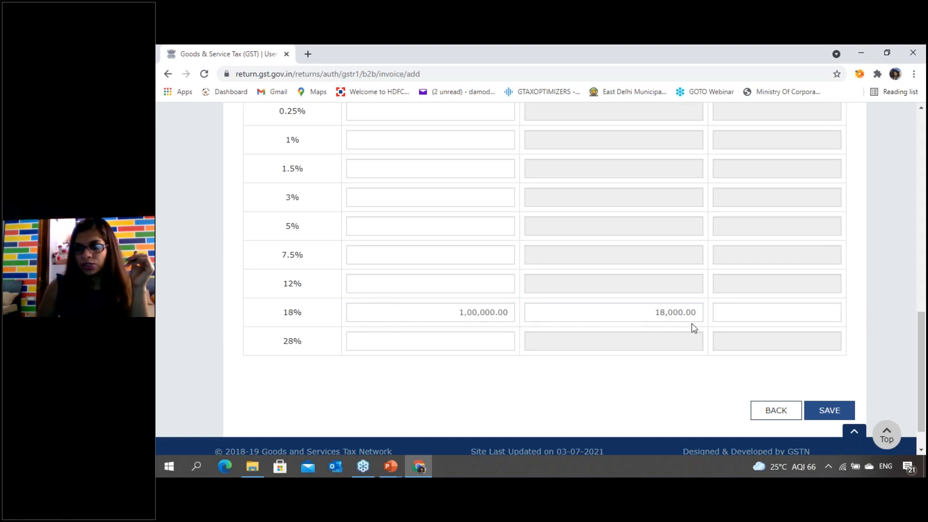
- Review the filled-in invoice fields and the item details table of the B2B invoice
scroll(687, 317, "up", 5)
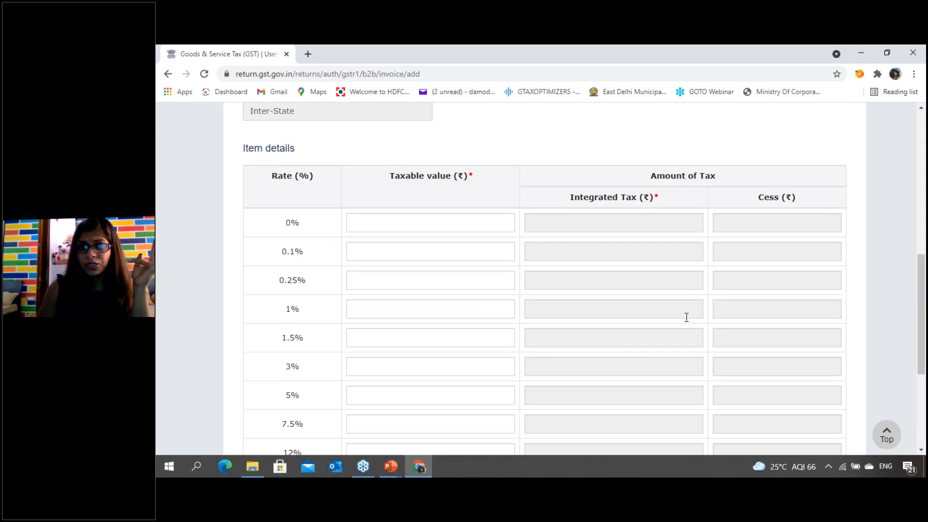
scroll(680, 324, "up", 3)
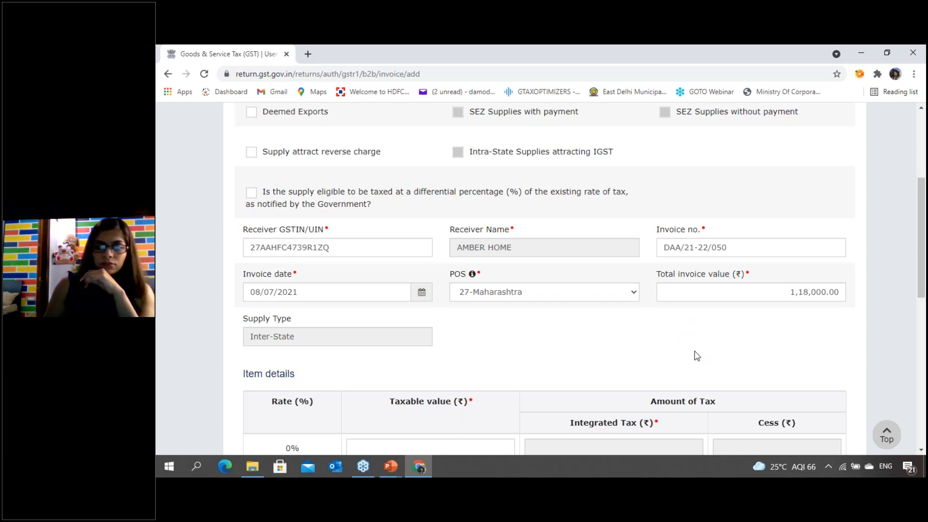
scroll(685, 344, "down", 1)
scroll(687, 349, "down", 9)
scroll(748, 226, "up", 8)
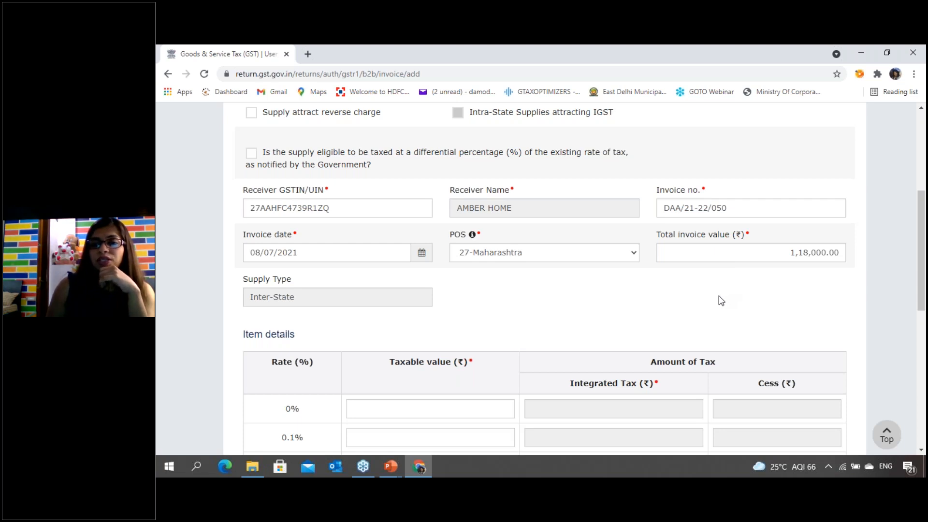
scroll(712, 304, "up", 1)
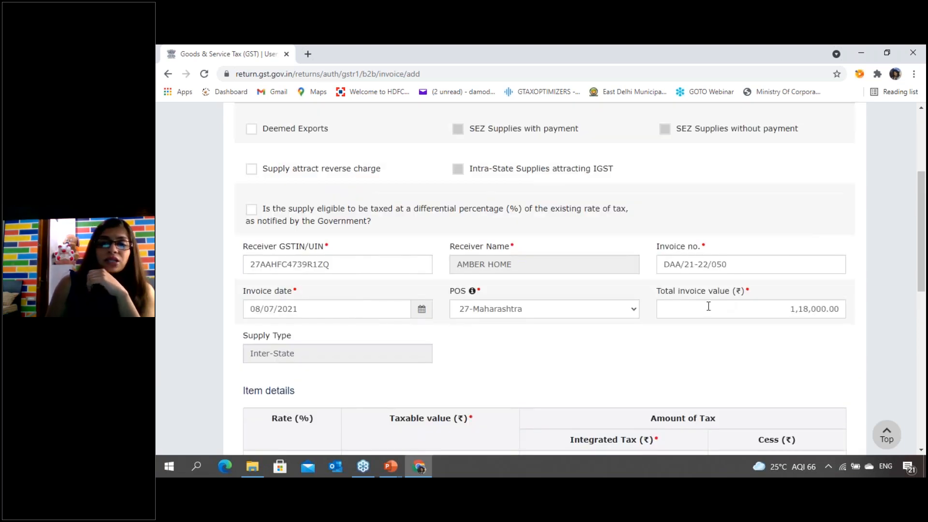
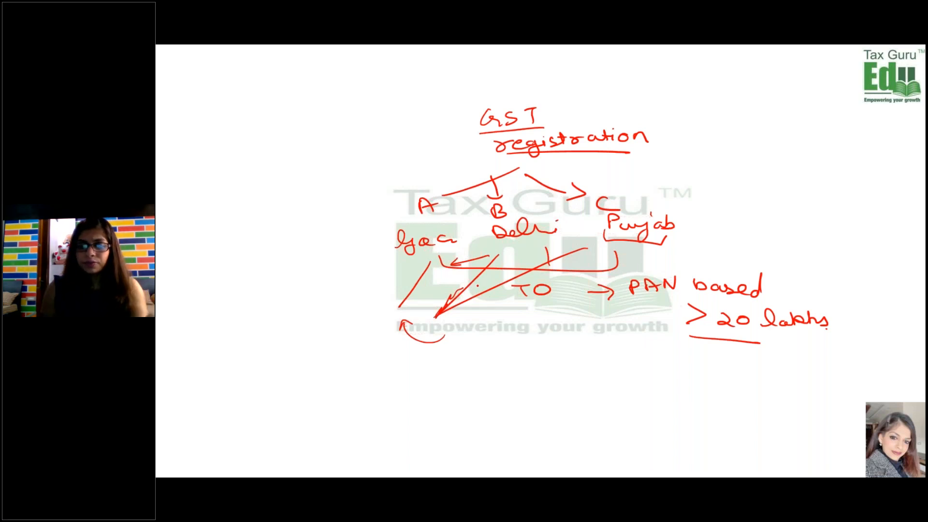
- Return to the GST portal's invoice form and save the filled-in B2B invoice
key("alt+Tab")
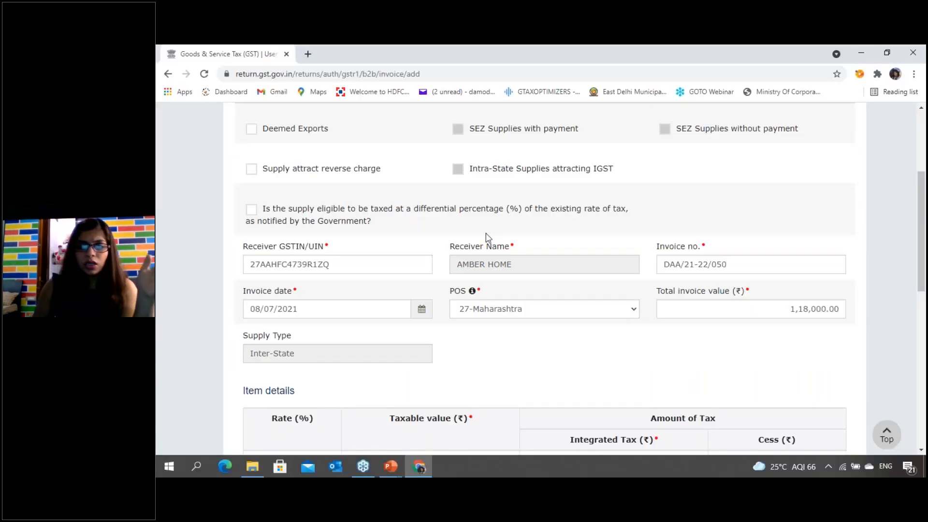
scroll(481, 251, "down", 3)
scroll(499, 263, "down", 6)
left_click(830, 371)
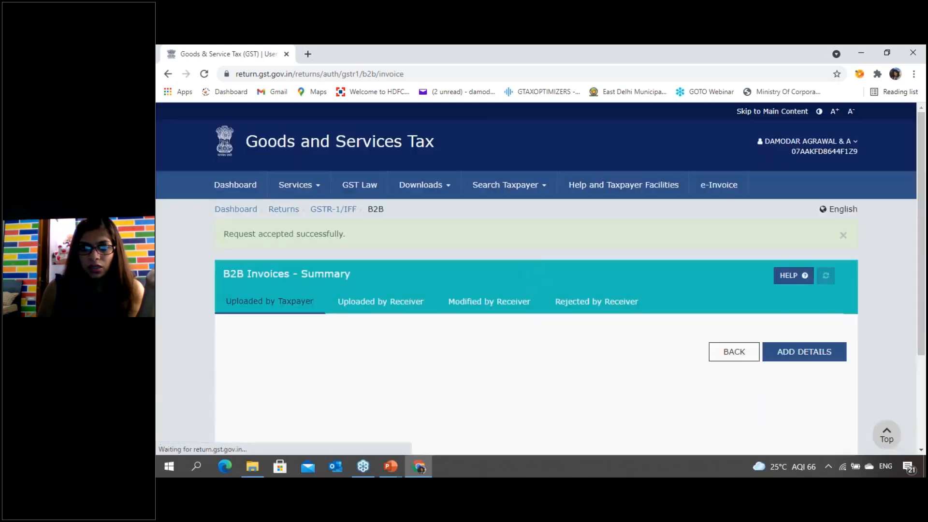
scroll(394, 322, "down", 3)
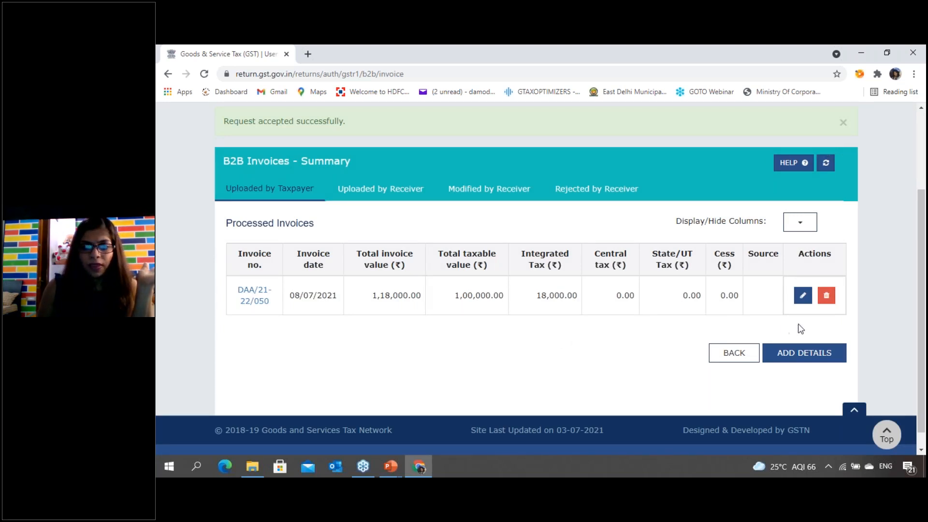
- Start another B2B invoice and replace the receiver GSTIN with the one belonging to CINEMA 4EVER
left_click(805, 354)
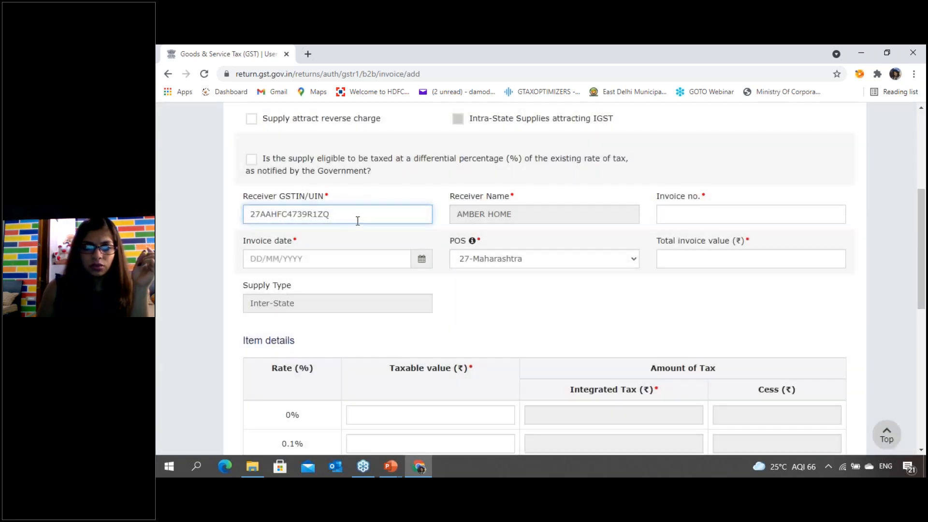
left_click_drag(357, 216, 182, 214)
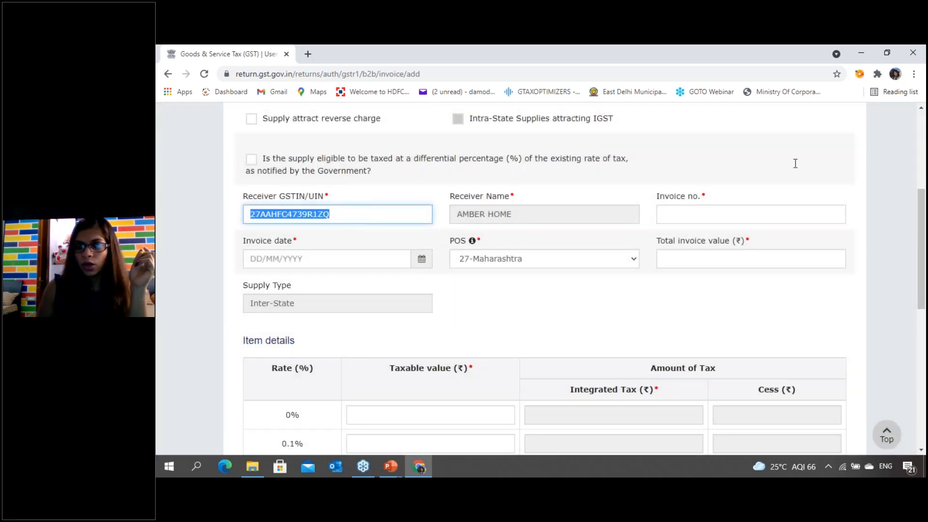
left_click(885, 104)
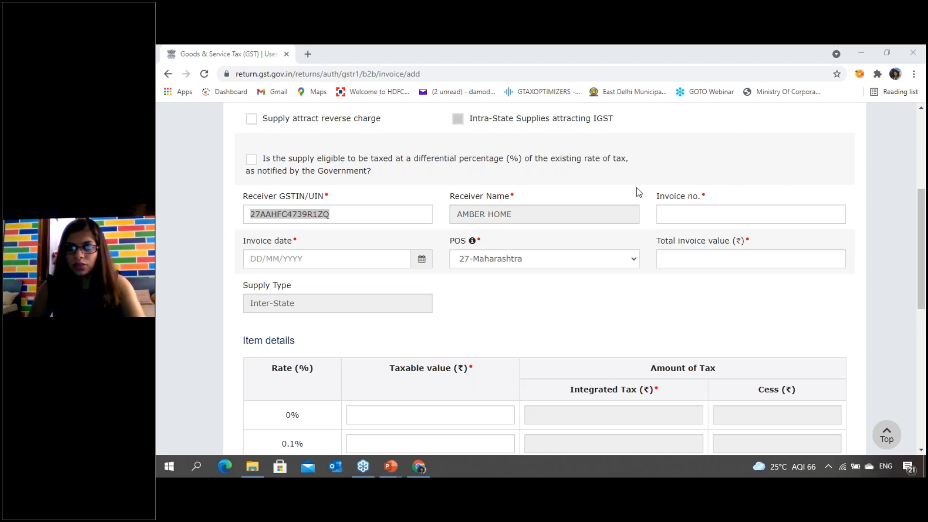
left_click_drag(360, 213, 190, 209)
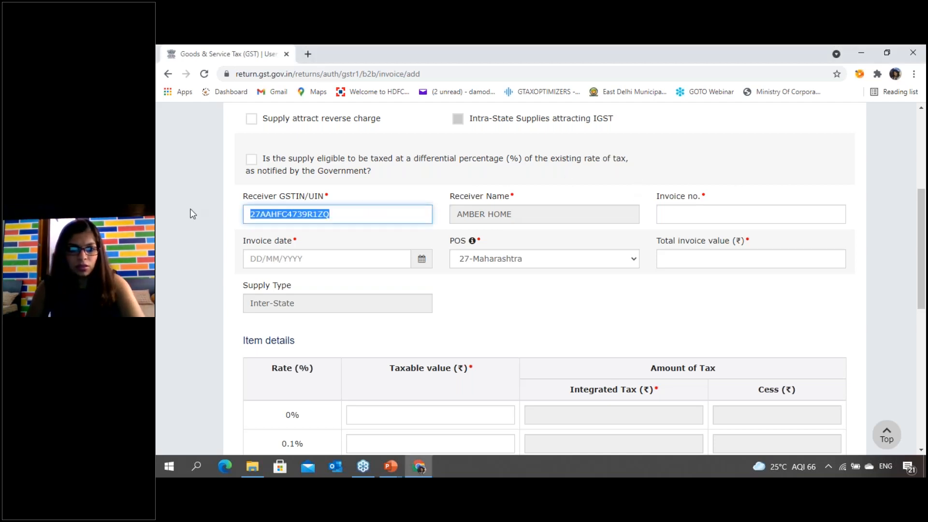
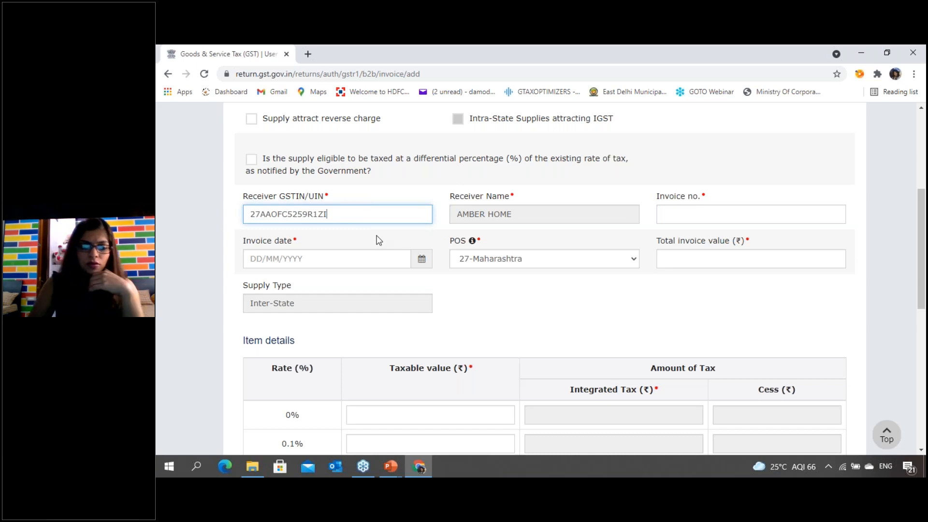
key("Tab")
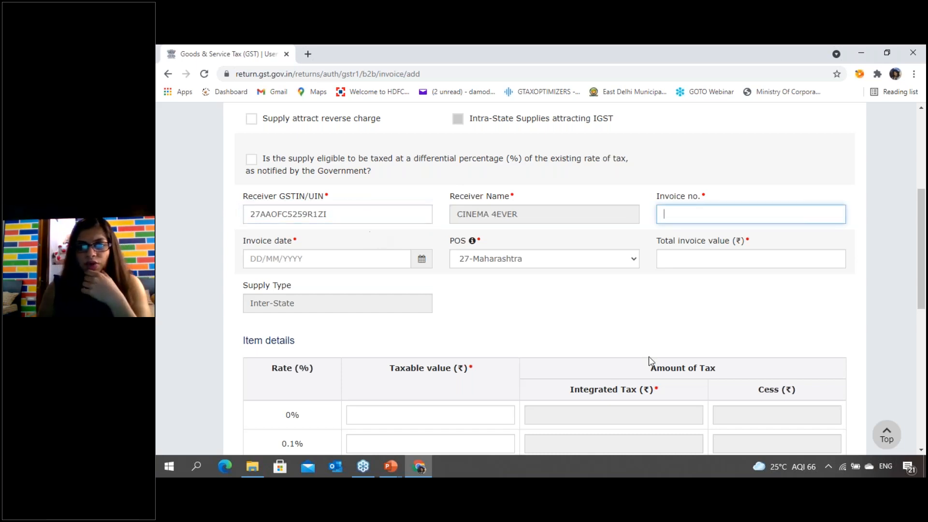
left_click(615, 304)
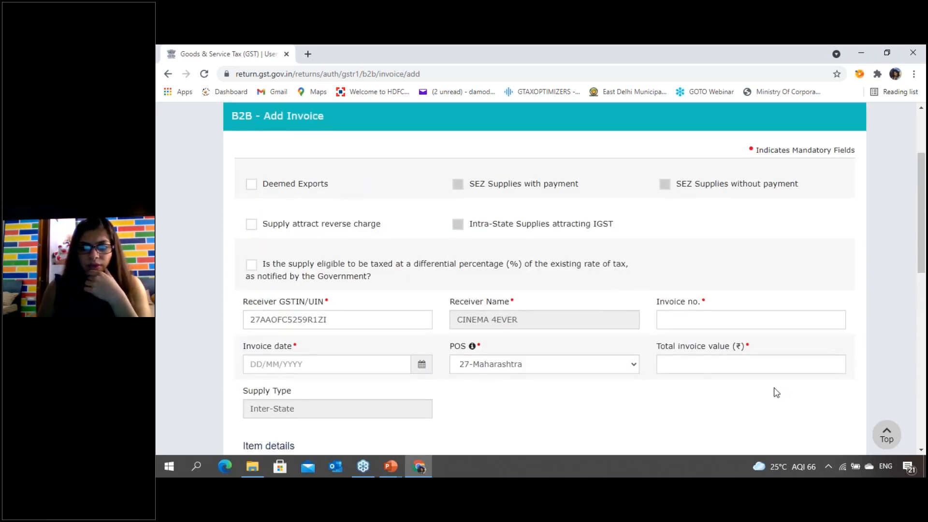
- Enter DAA/21-22/0051 as the invoice number of the new B2B invoice
left_click(700, 261)
scroll(590, 308, "up", 1)
left_click(684, 268)
type("DAA/21-22/")
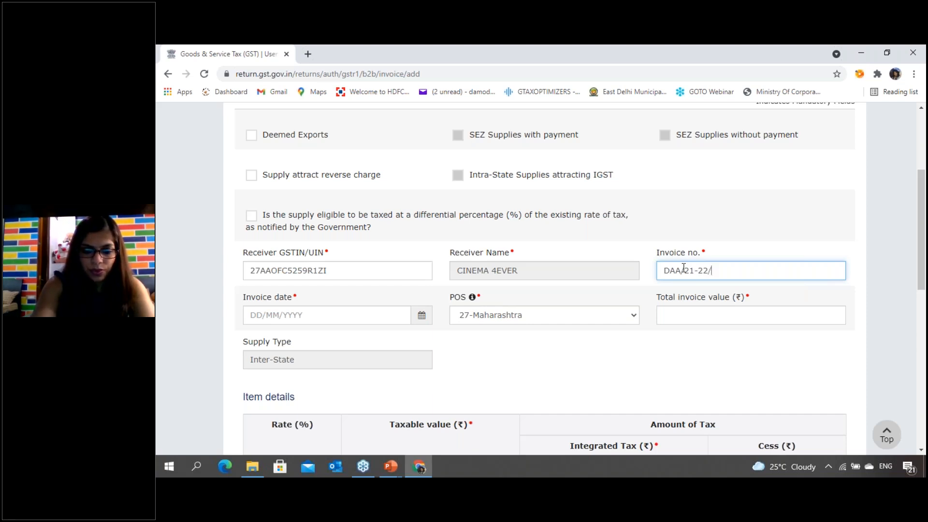
type("0051")
key("Tab")
- Set the total invoice value to 236000 and the invoice date to 10/07/2021
left_click(701, 317)
type("2,36,")
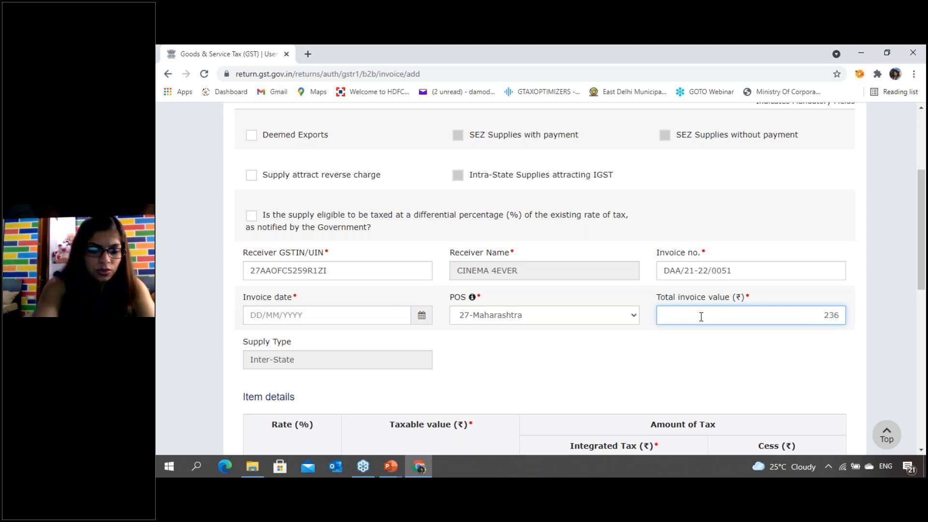
type("000")
key("Tab")
scroll(346, 226, "up", 2)
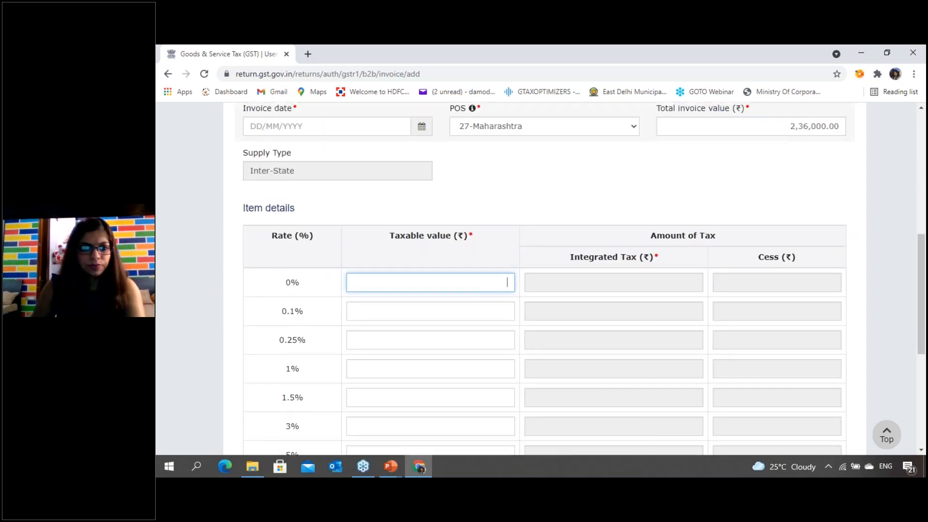
left_click(337, 237)
type("10/07/")
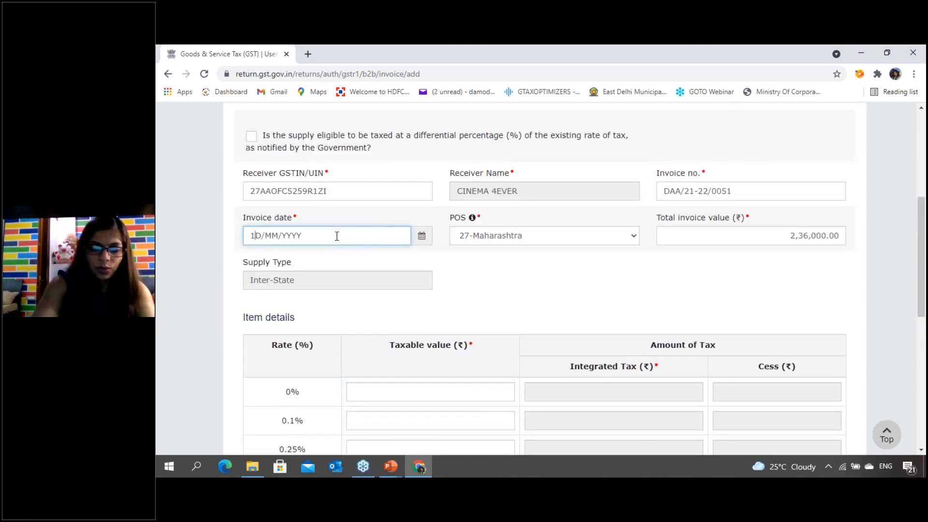
type("202")
left_click(582, 281)
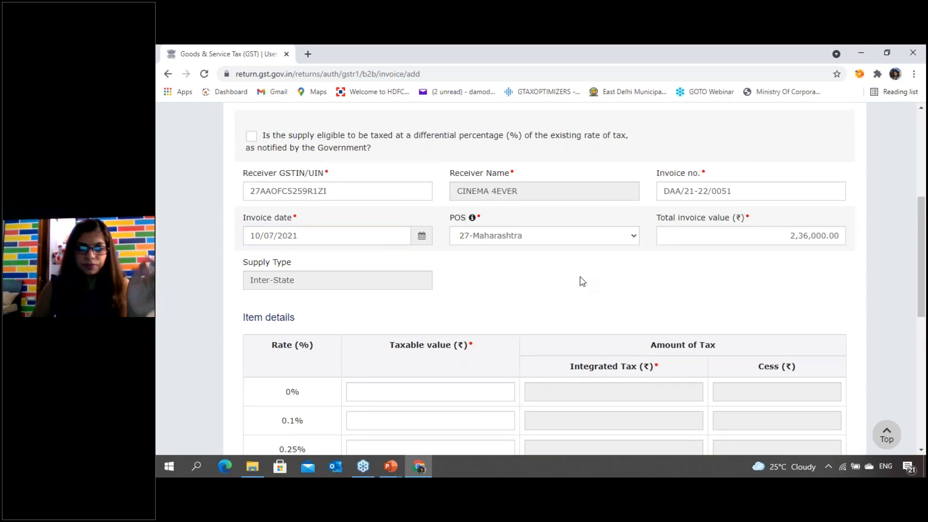
- Enter a taxable value of 200000 at the 18% rate and save the invoice
scroll(453, 357, "down", 7)
left_click(389, 312)
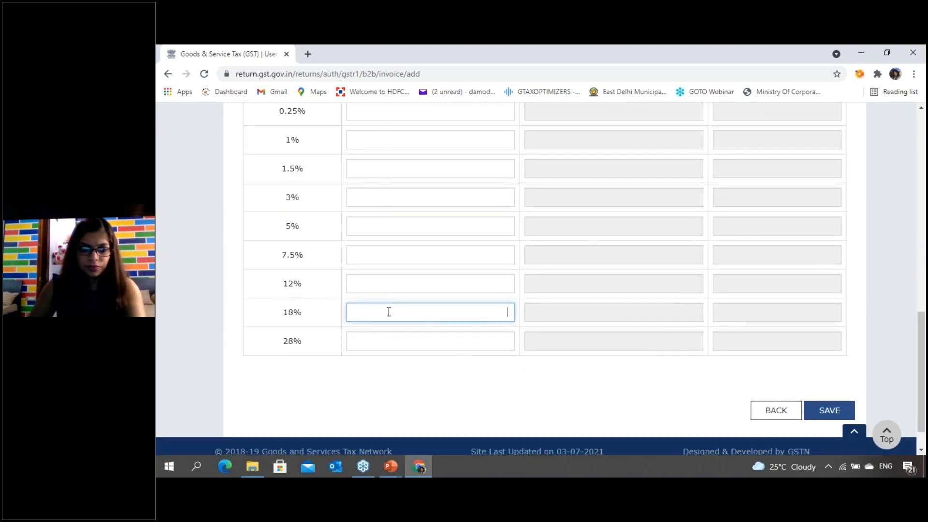
type("200000")
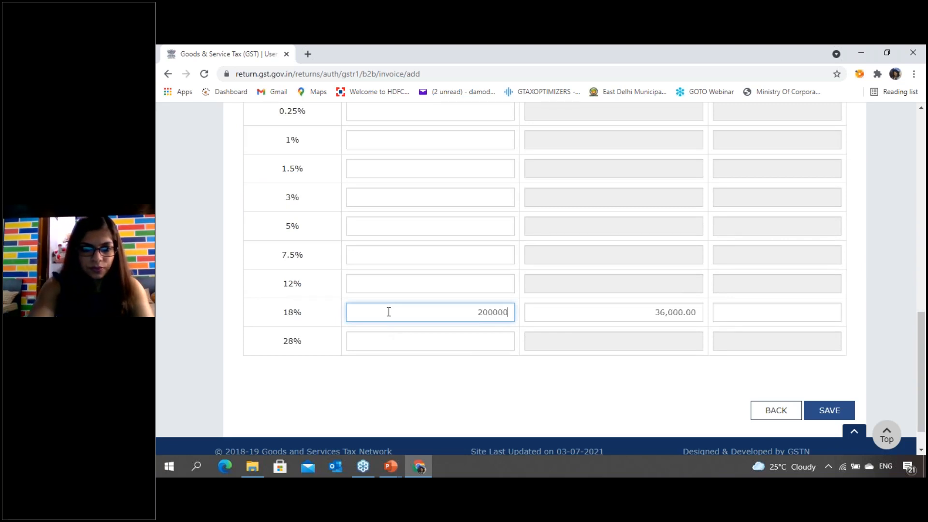
key("Tab")
left_click(585, 401)
left_click(825, 417)
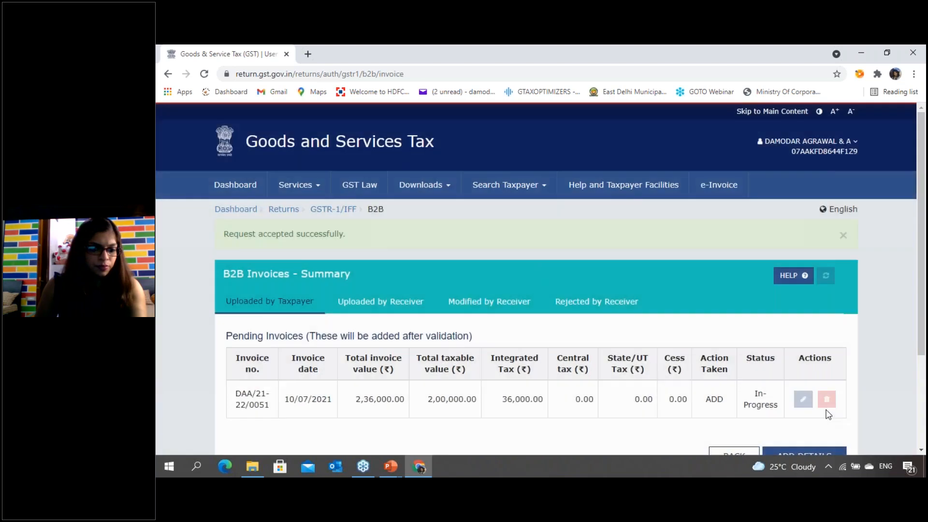
- Go back to the receiver-wise B2B summary, try refreshing it, and check the processed and pending invoices
scroll(677, 365, "down", 3)
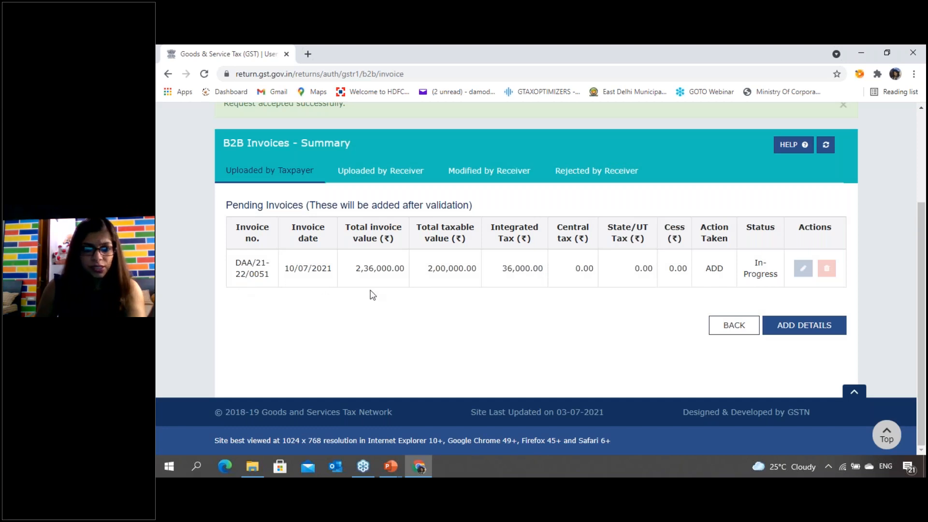
left_click(729, 327)
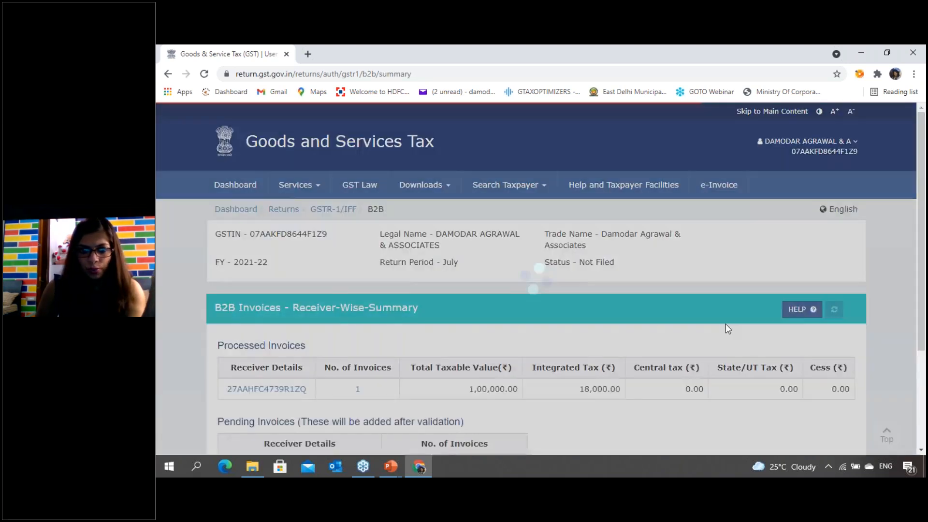
scroll(728, 328, "down", 3)
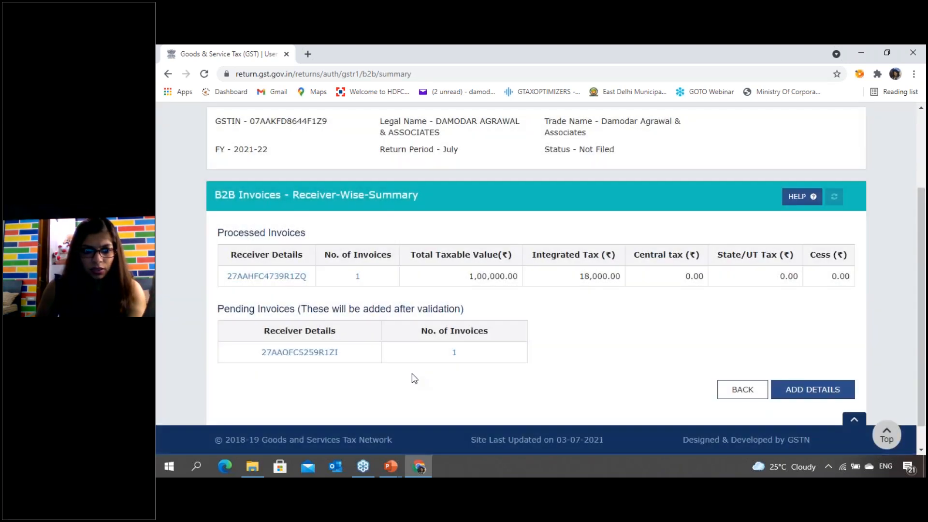
scroll(763, 325, "up", 3)
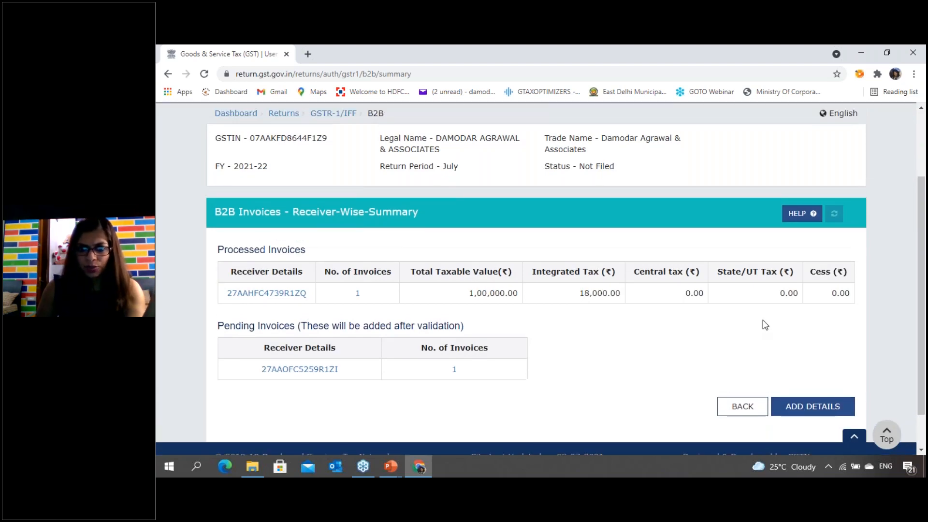
left_click(834, 311)
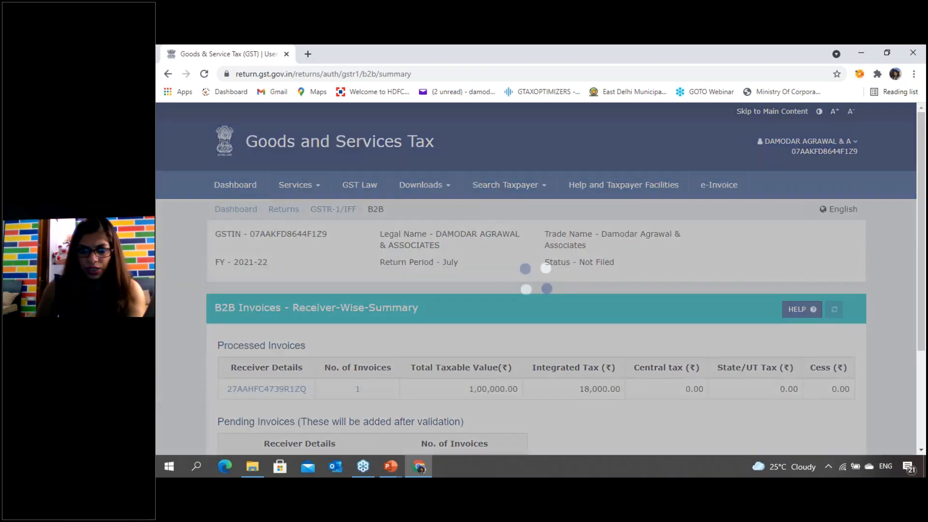
scroll(820, 344, "down", 1)
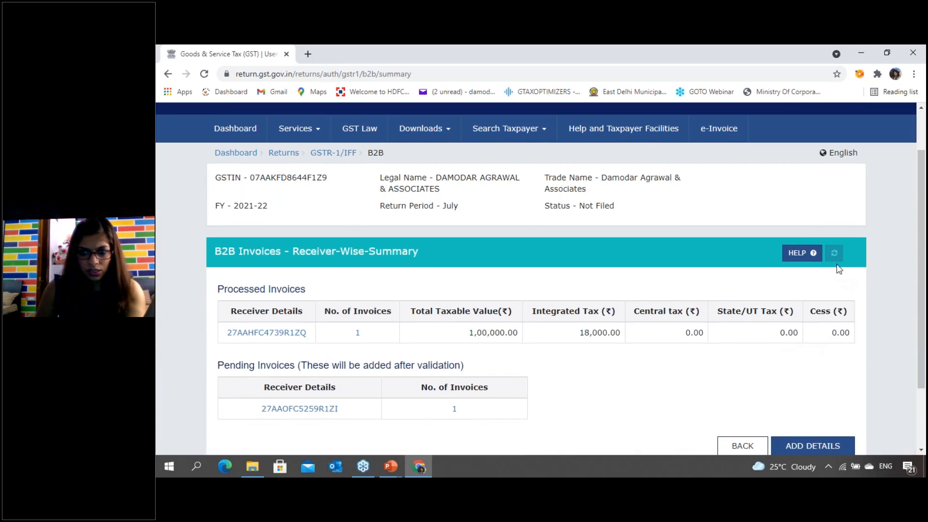
- Go back to the GSTR-1 overview, check the B2B invoice totals, and refresh the page
left_click(742, 446)
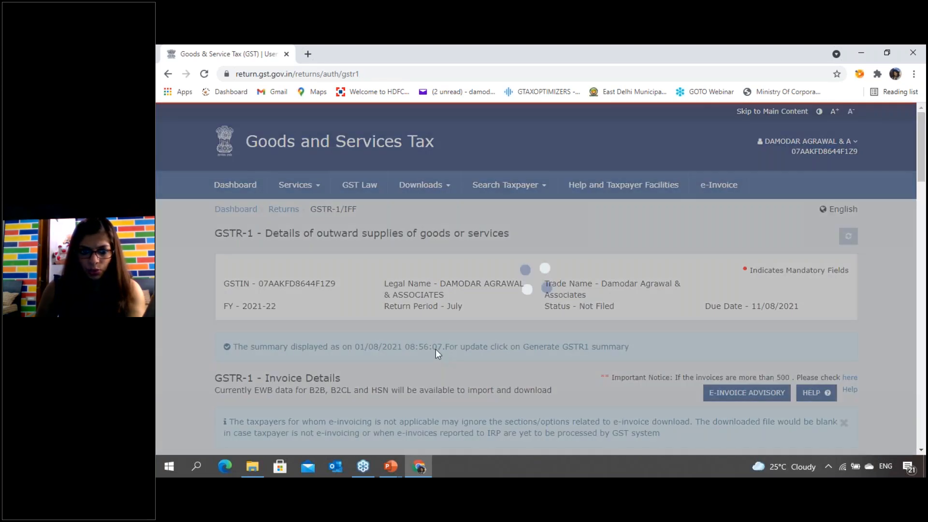
scroll(436, 346, "down", 5)
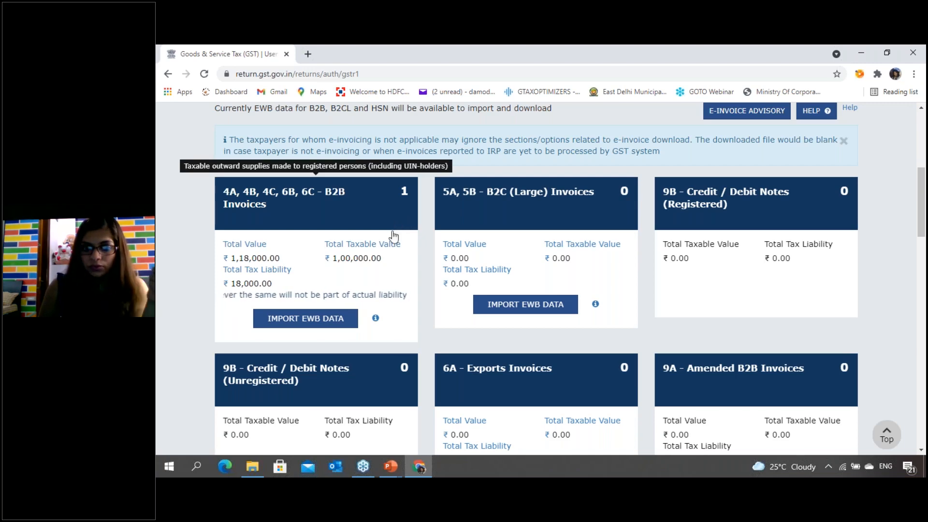
scroll(401, 198, "up", 5)
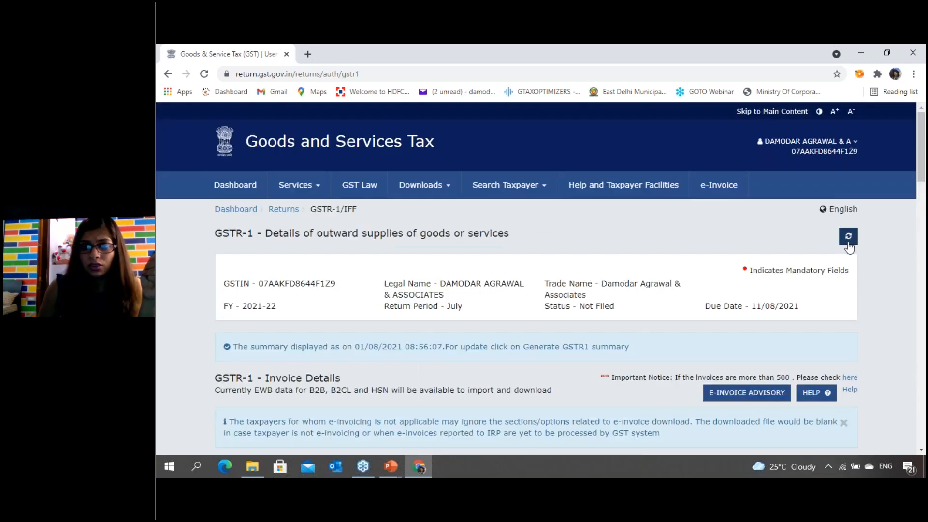
left_click(848, 236)
scroll(483, 328, "down", 3)
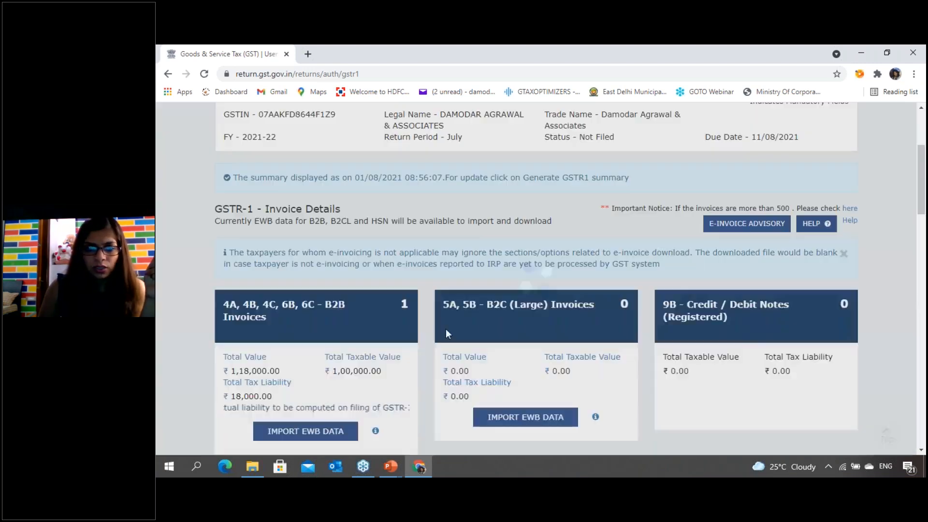
- Open the B2B invoices section and display the invoice of the receiver listed under pending invoices
left_click(259, 300)
scroll(310, 332, "down", 3)
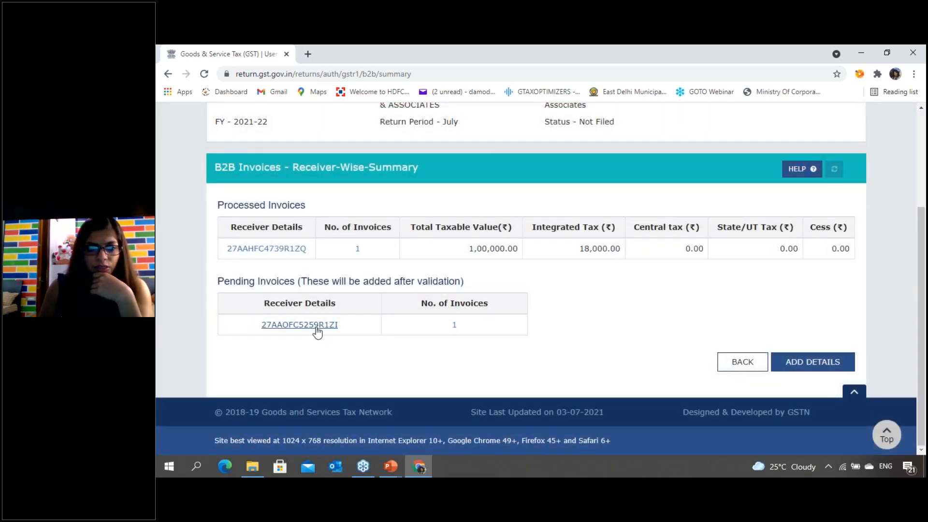
left_click(309, 326)
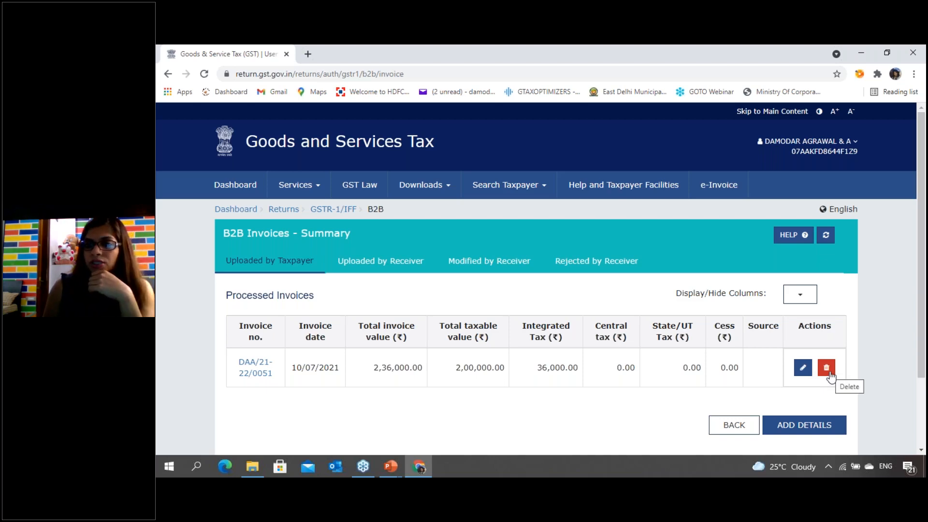
- Open invoice DAA/21-22/0051 for editing and examine which invoice fields and item details can be changed
left_click(802, 367)
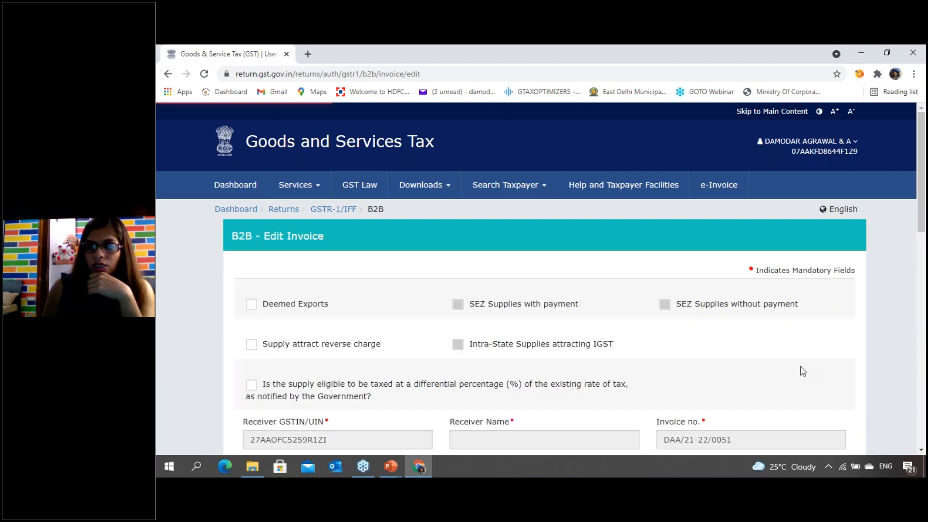
scroll(486, 315, "down", 4)
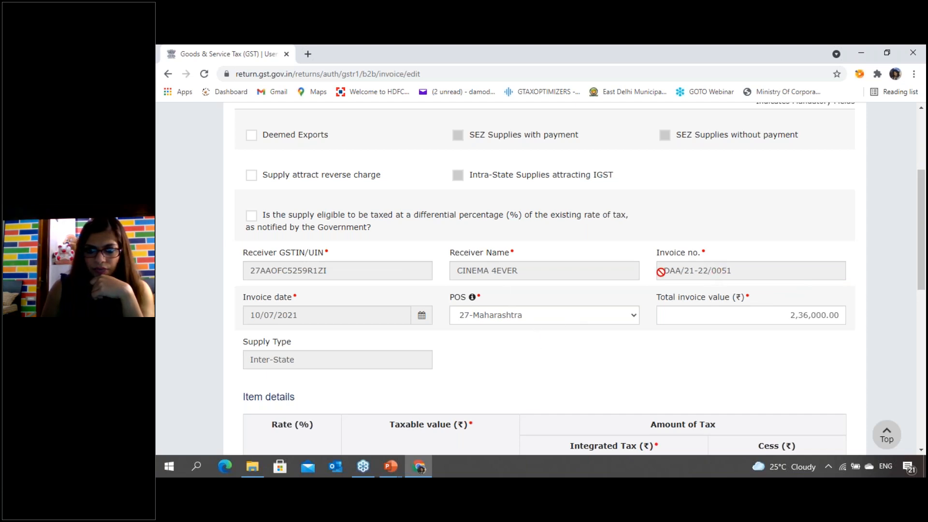
scroll(488, 297, "down", 1)
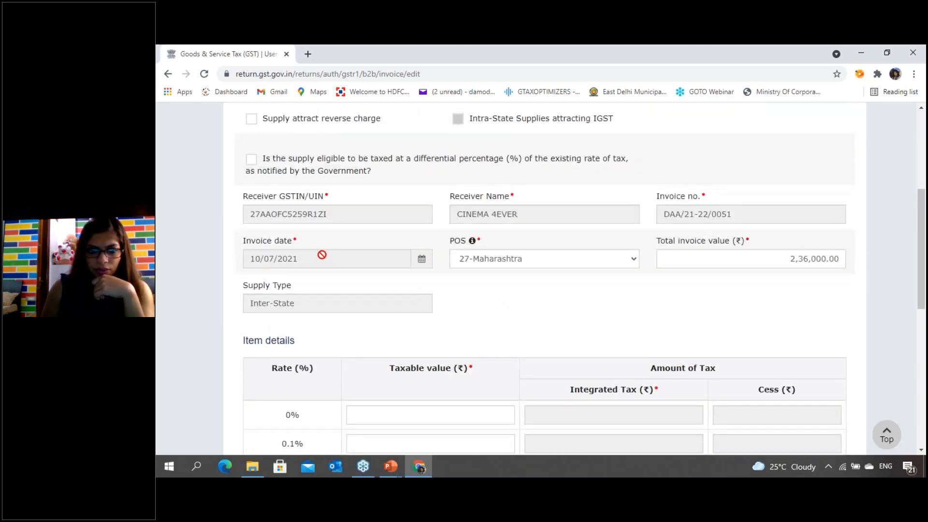
scroll(324, 258, "down", 7)
left_click(351, 268)
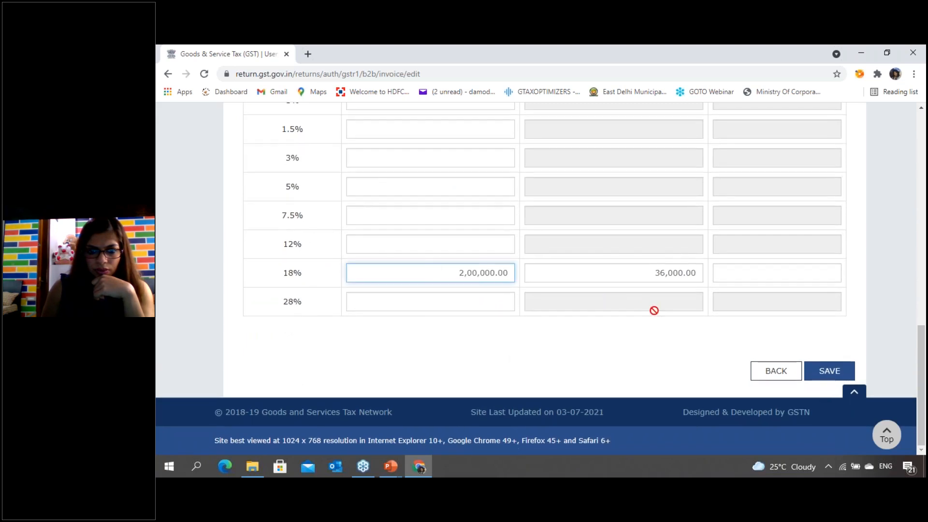
scroll(658, 314, "up", 4)
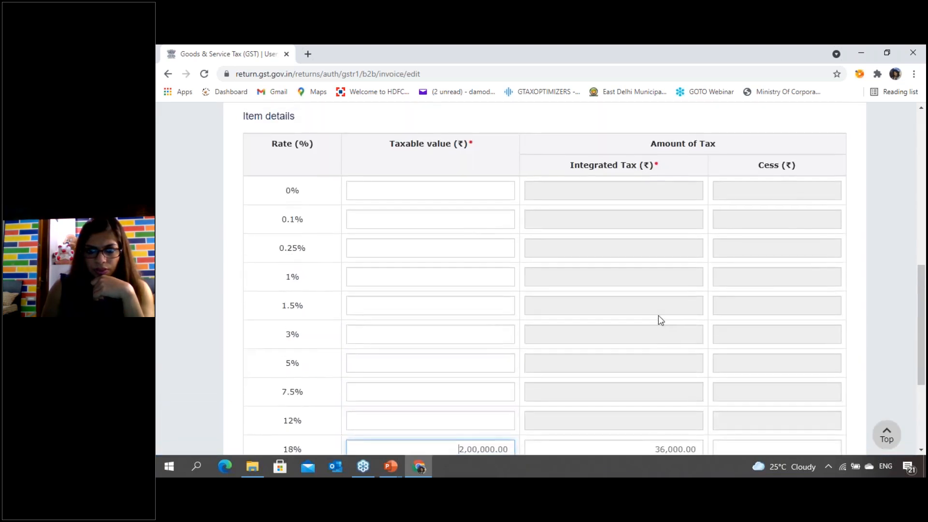
- Set the place of supply of invoice DAA/21-22/0051 to 07-Delhi and examine the supply type and tax columns
scroll(660, 320, "up", 5)
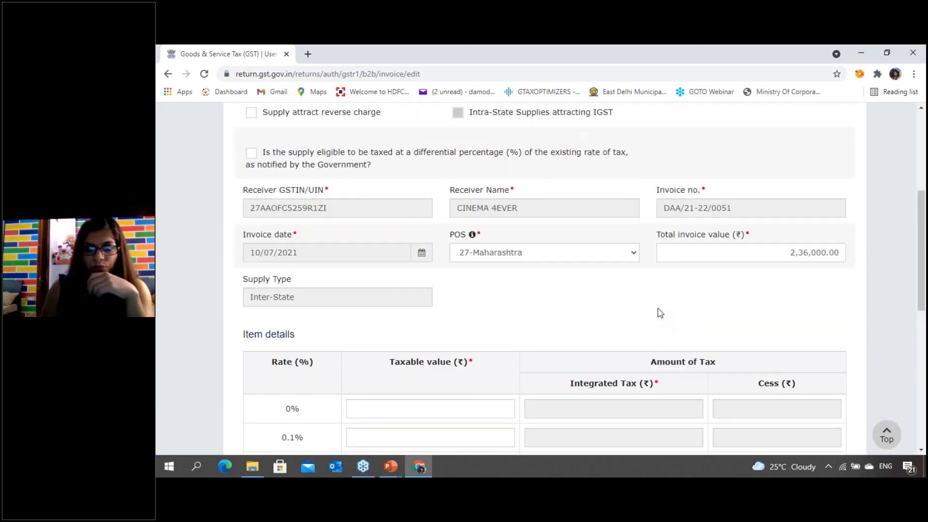
scroll(659, 312, "down", 3)
scroll(654, 304, "up", 3)
left_click(620, 256)
left_click(476, 106)
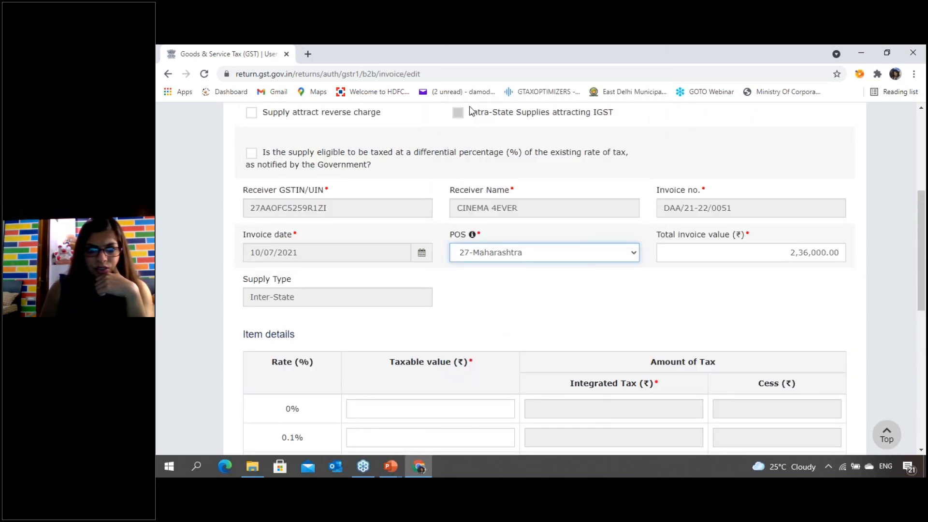
scroll(536, 300, "down", 4)
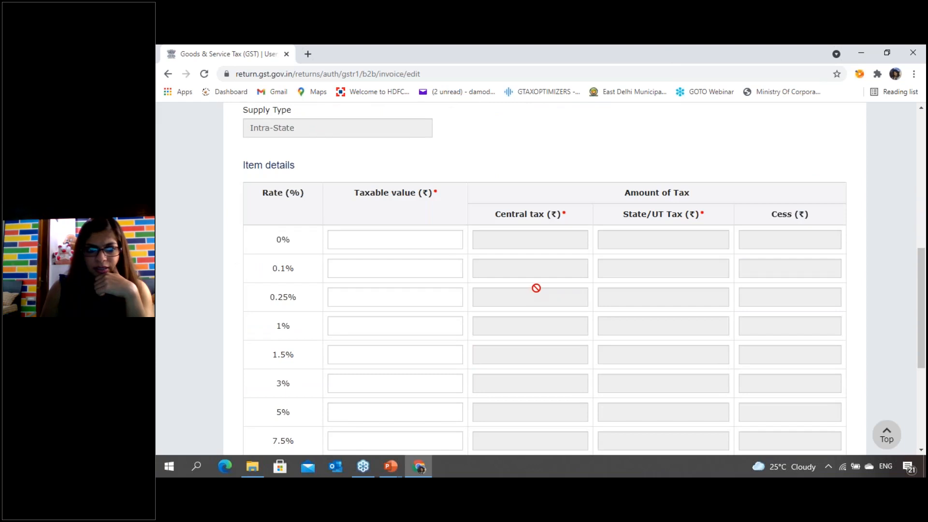
scroll(536, 288, "down", 1)
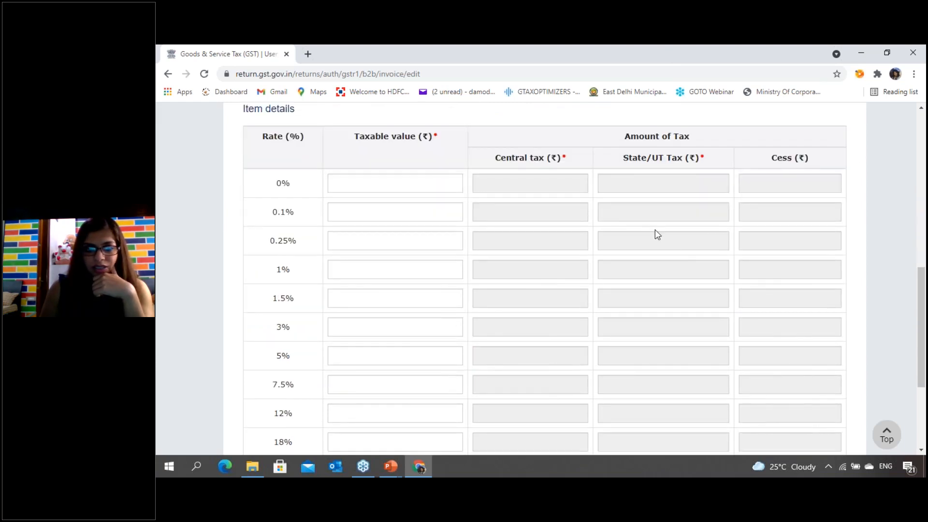
scroll(655, 231, "up", 3)
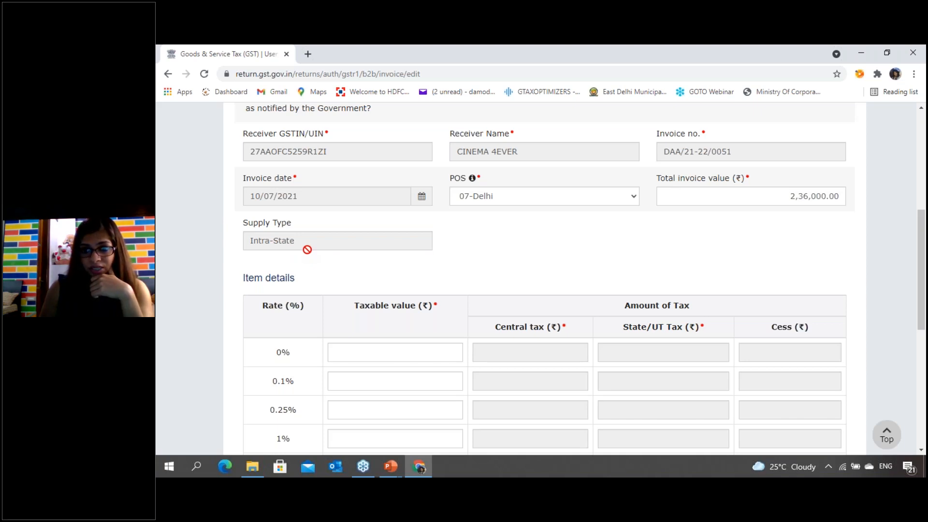
- Set the invoice's place of supply back to 27-Maharashtra
left_click(515, 197)
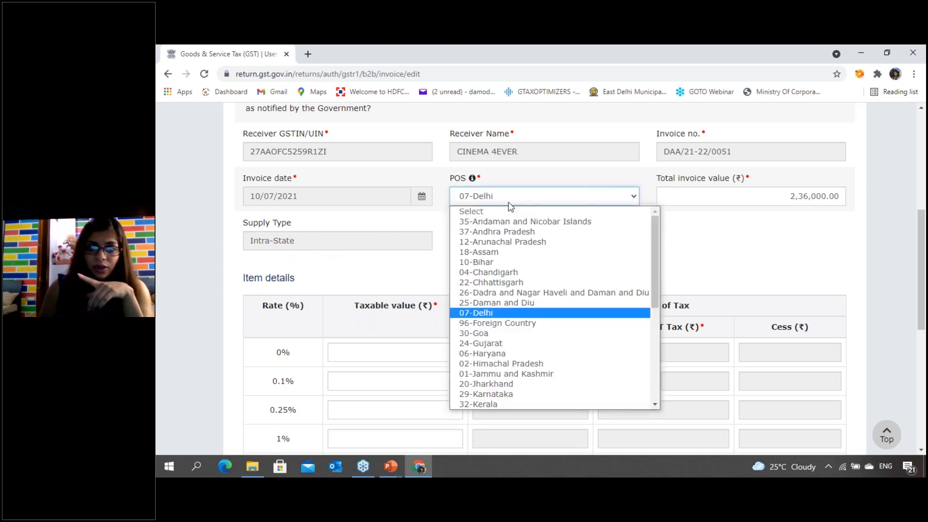
scroll(510, 392, "down", 7)
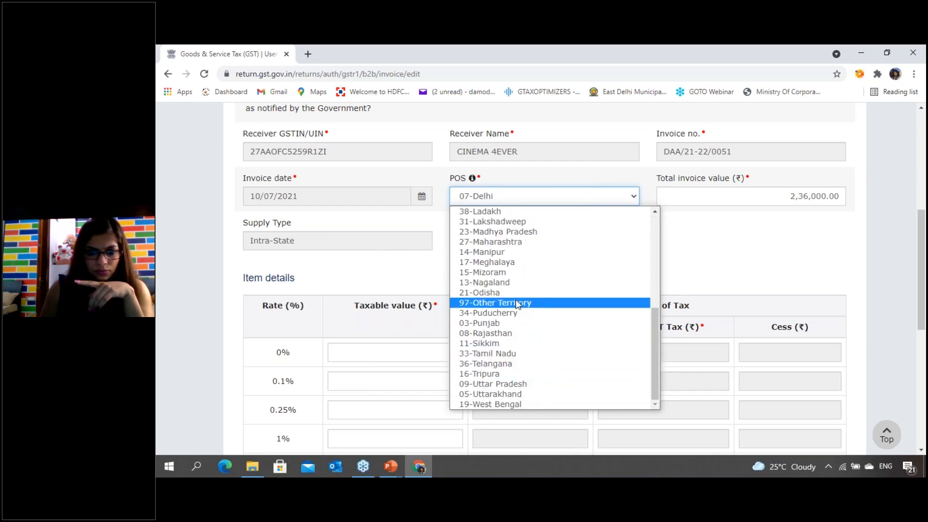
left_click(500, 243)
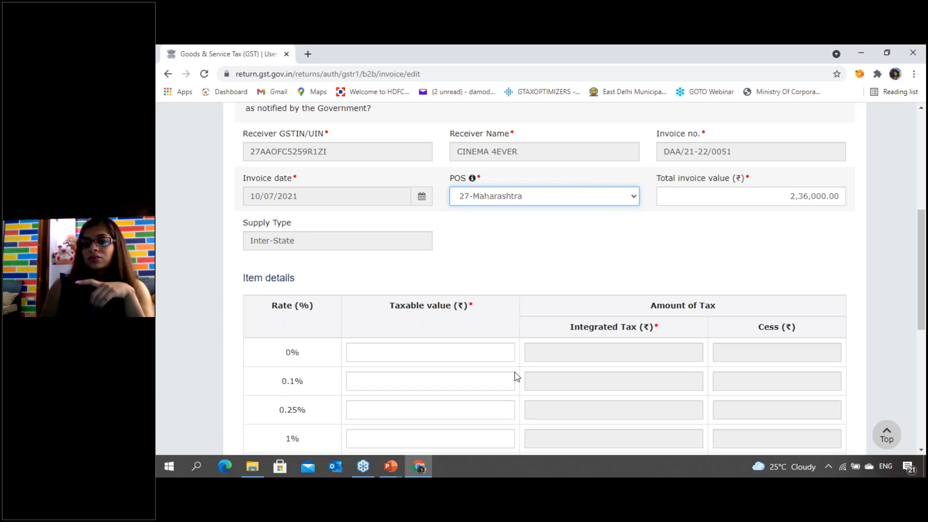
- Change the invoice's place of supply to 07-Delhi
left_click(601, 198)
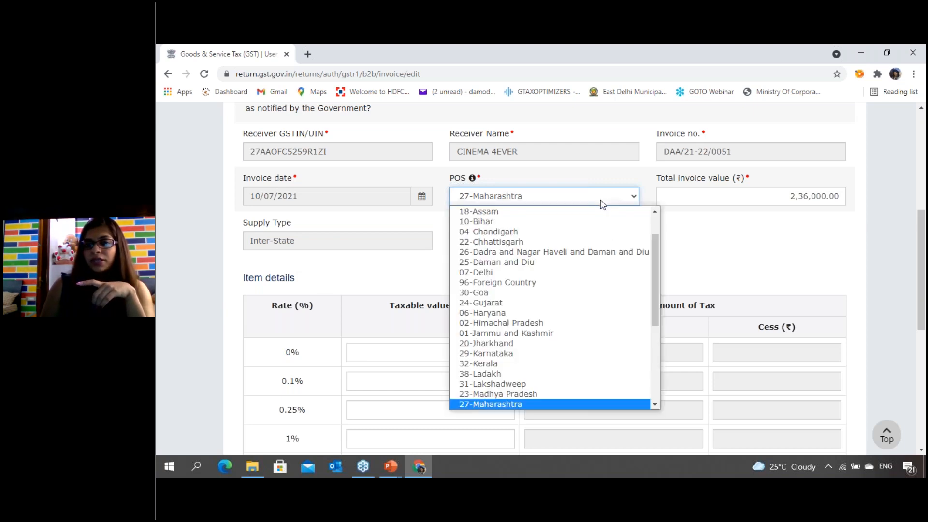
scroll(532, 270, "up", 1)
left_click(503, 293)
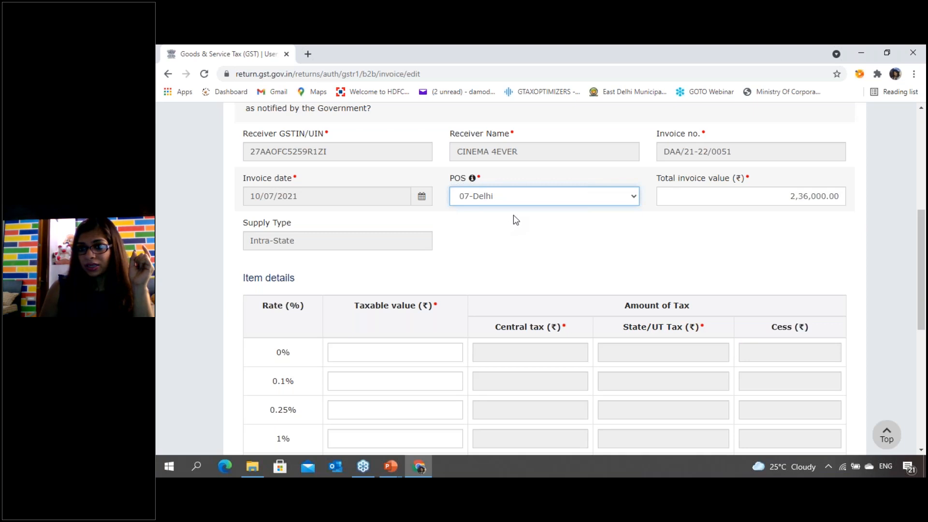
- Enter a taxable value of 2,00,000 in the 18% rate row of the item details and save the invoice
scroll(550, 264, "down", 6)
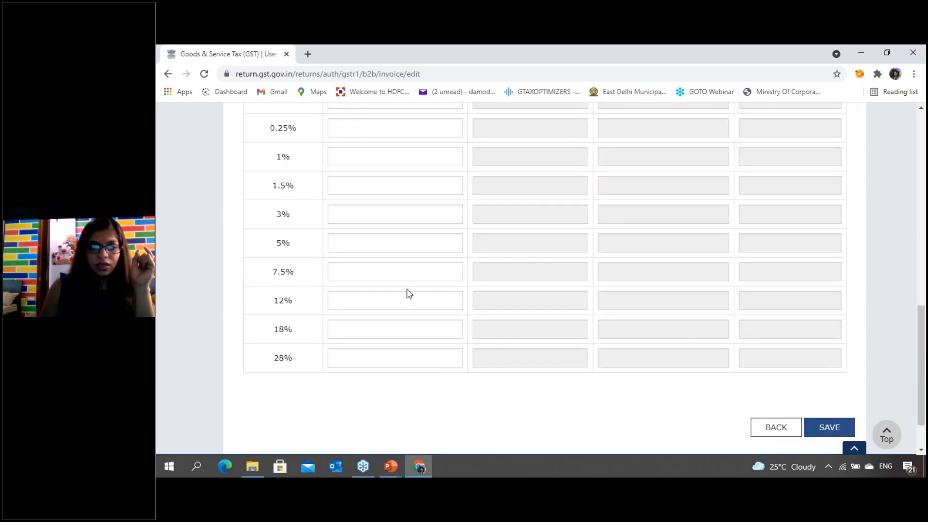
left_click(409, 330)
type("2")
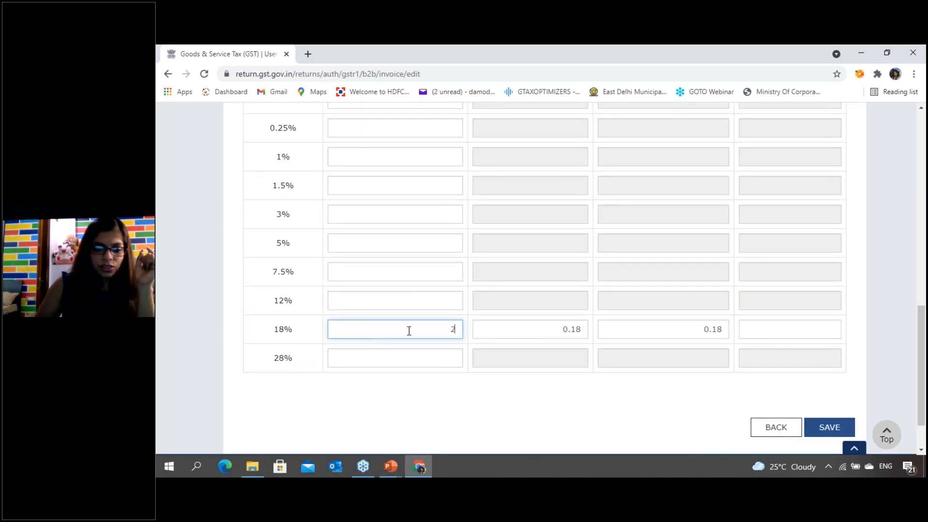
type(",00,000")
key("Tab")
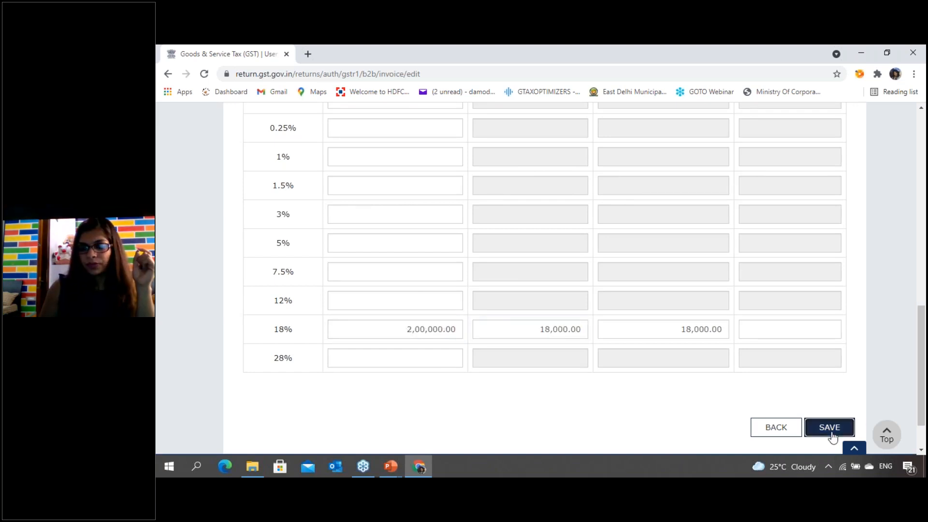
left_click(829, 427)
- Check the pending edit of invoice DAA/21-22/0051, refresh the B2B invoice summary, and review the processed invoices
scroll(411, 287, "down", 4)
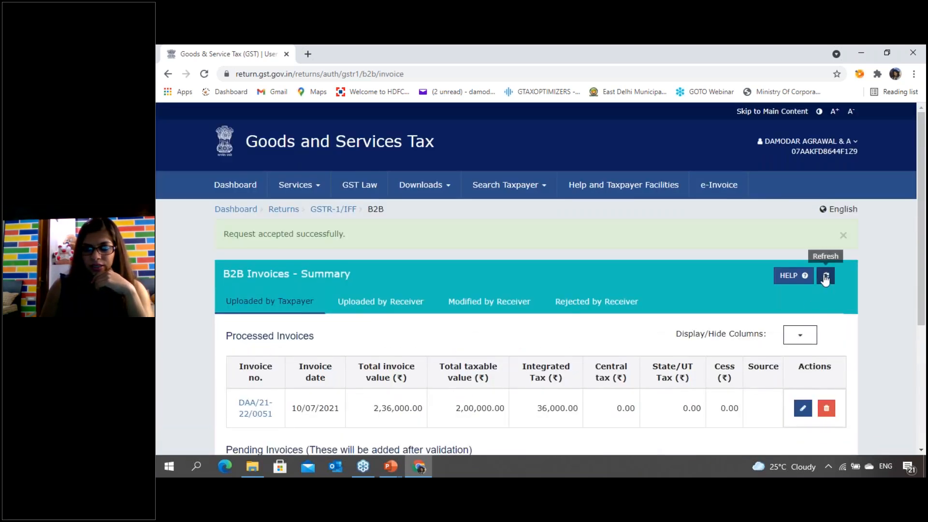
left_click(826, 275)
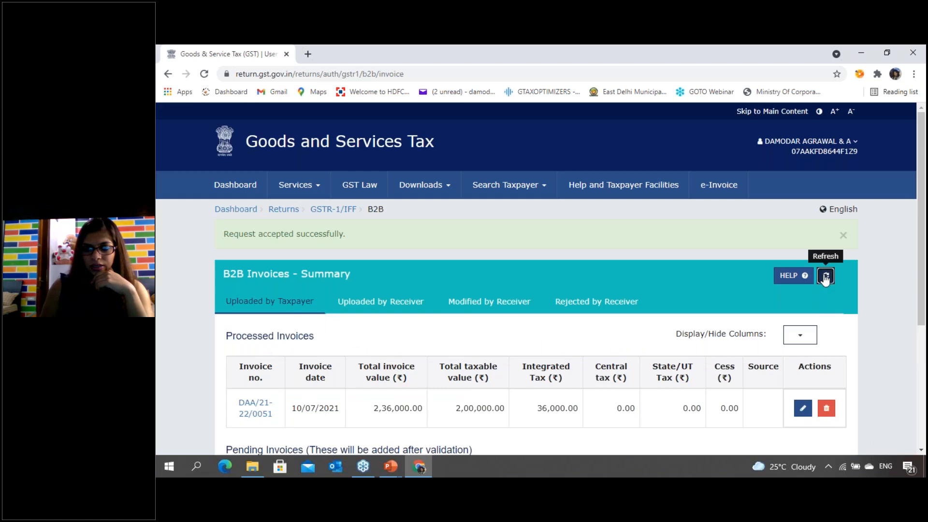
scroll(610, 332, "down", 2)
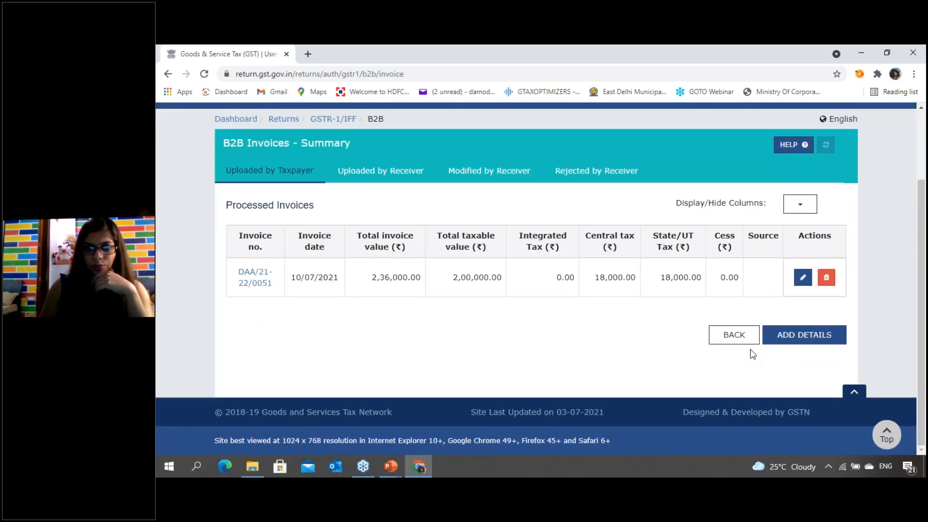
- Return through the receiver-wise summary to the GSTR-1 overview, refresh it, and check the B2B invoice totals
left_click(727, 338)
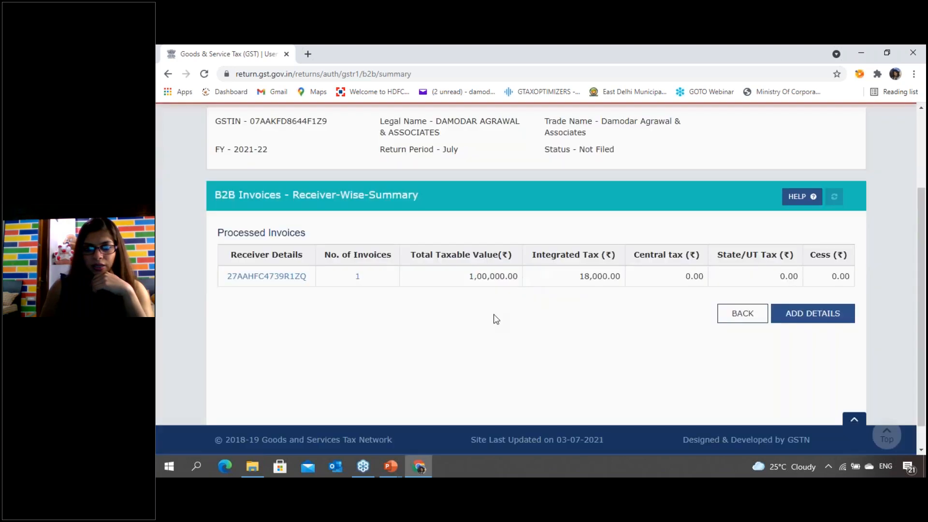
left_click(744, 316)
scroll(497, 311, "down", 6)
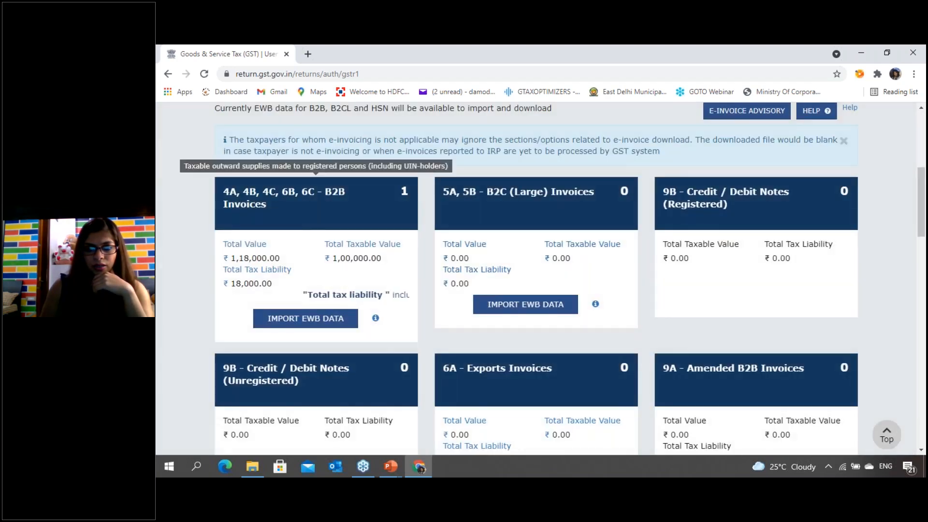
scroll(817, 329, "up", 5)
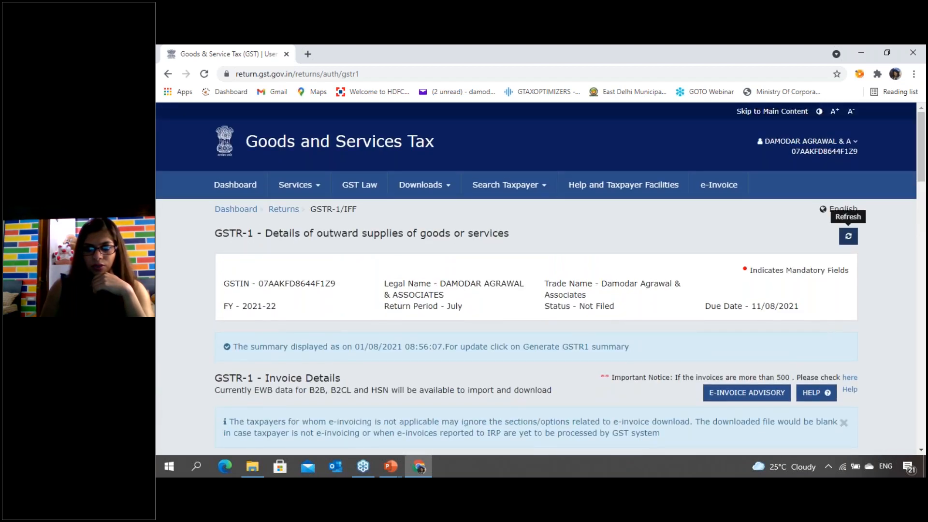
left_click(848, 236)
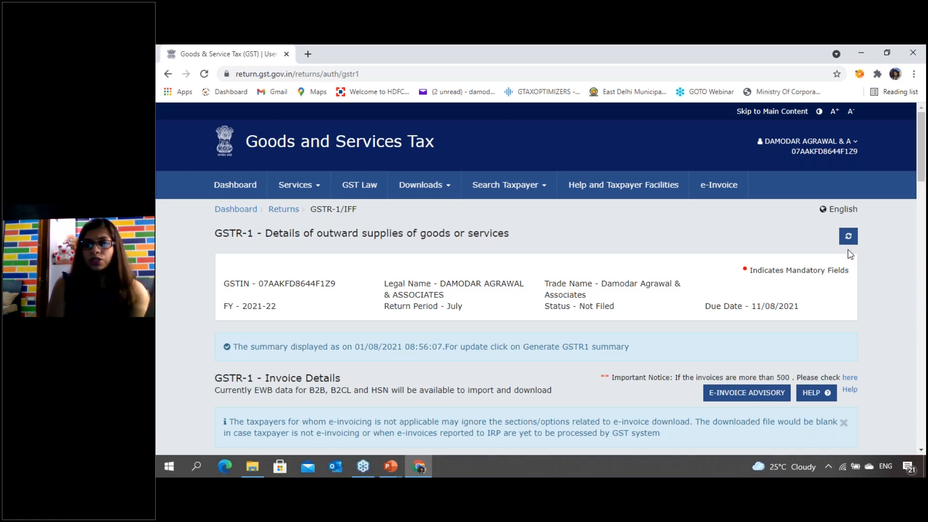
scroll(728, 341, "down", 3)
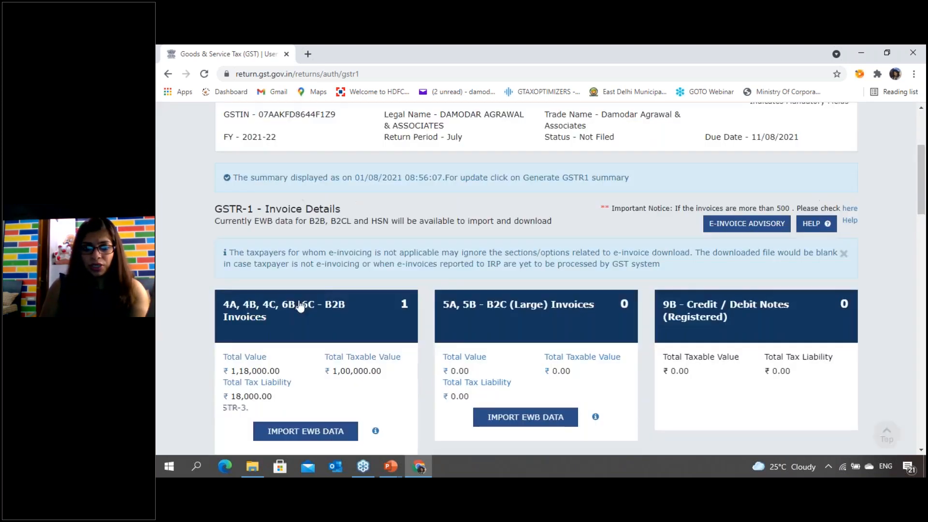
scroll(411, 367, "down", 1)
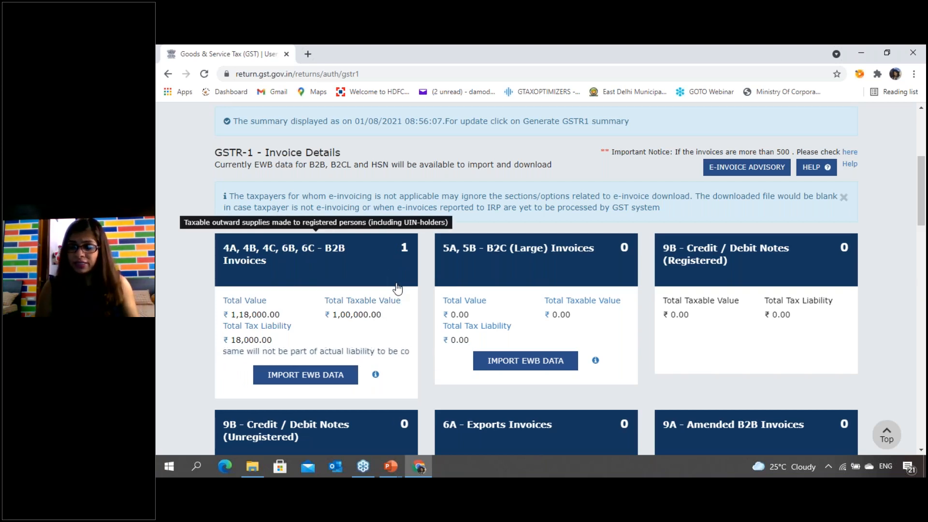
scroll(394, 289, "up", 1)
- Open the B2B invoices section and try refreshing the receiver-wise summary
left_click(287, 338)
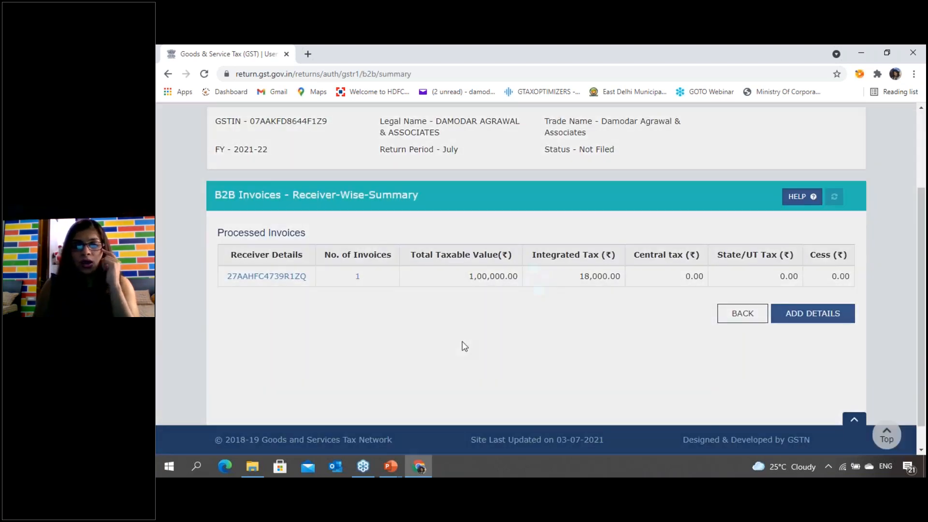
scroll(504, 394, "up", 1)
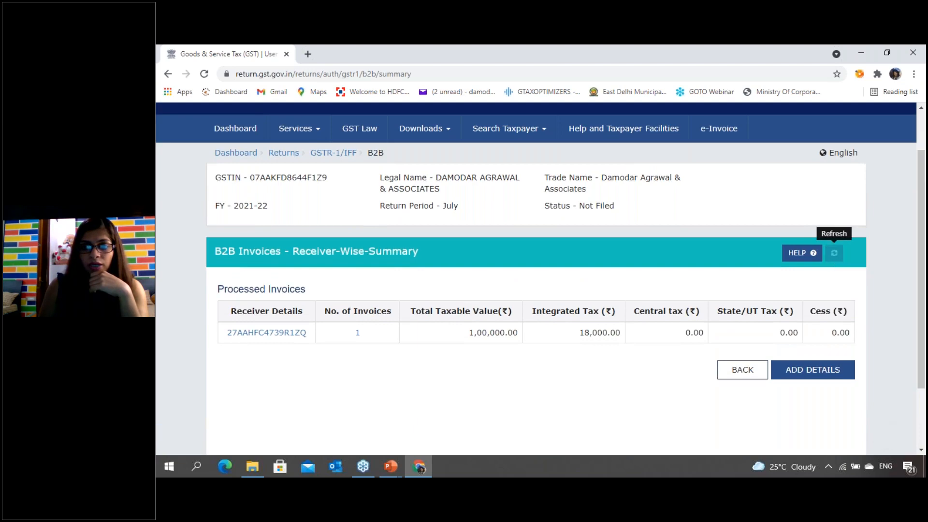
left_click(835, 253)
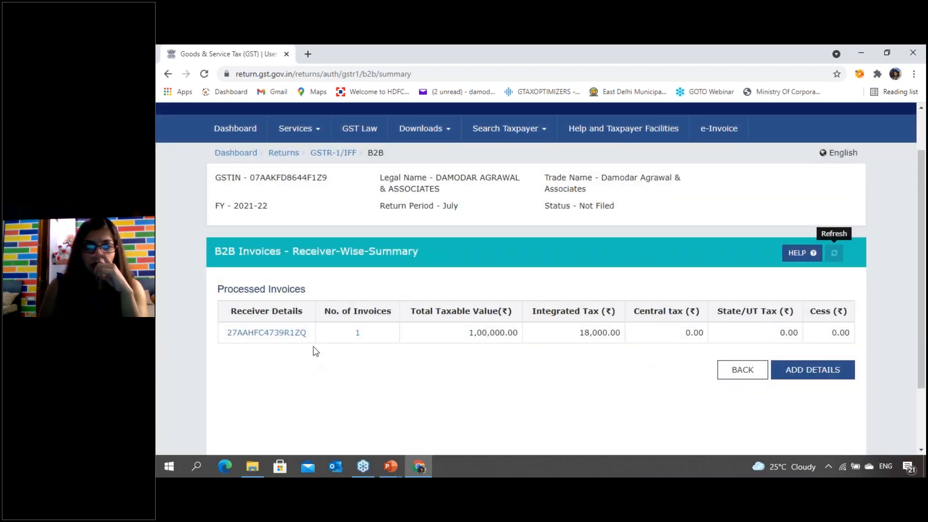
- Open a blank B2B invoice form and go back from it to check the list of processed invoices
scroll(327, 349, "down", 2)
left_click(812, 314)
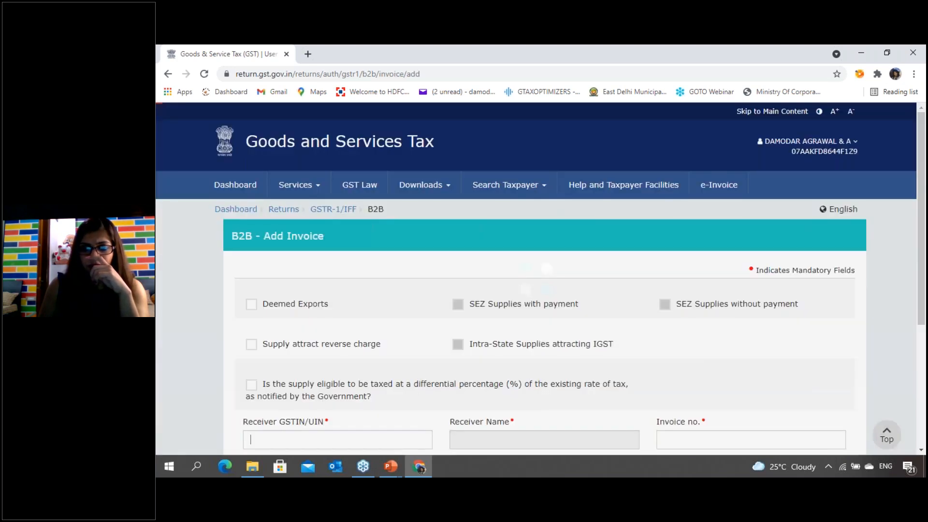
scroll(502, 341, "down", 4)
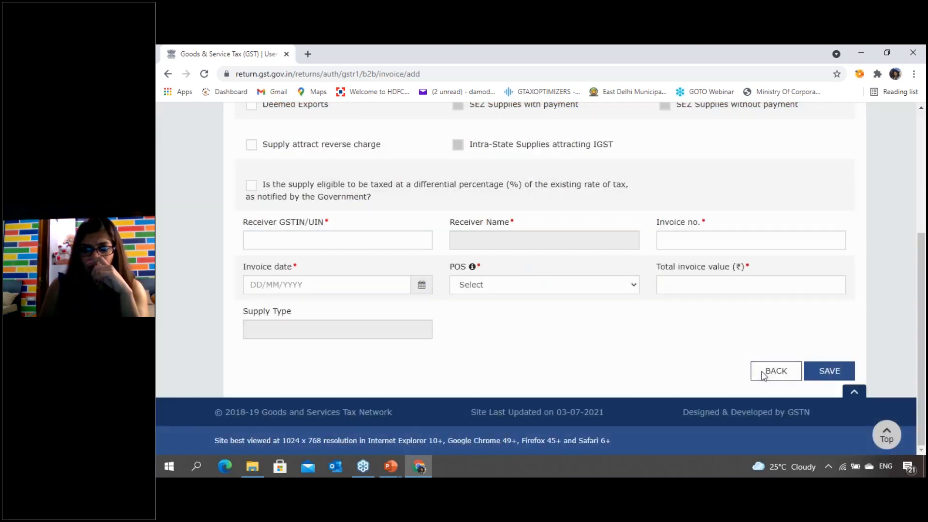
left_click(764, 372)
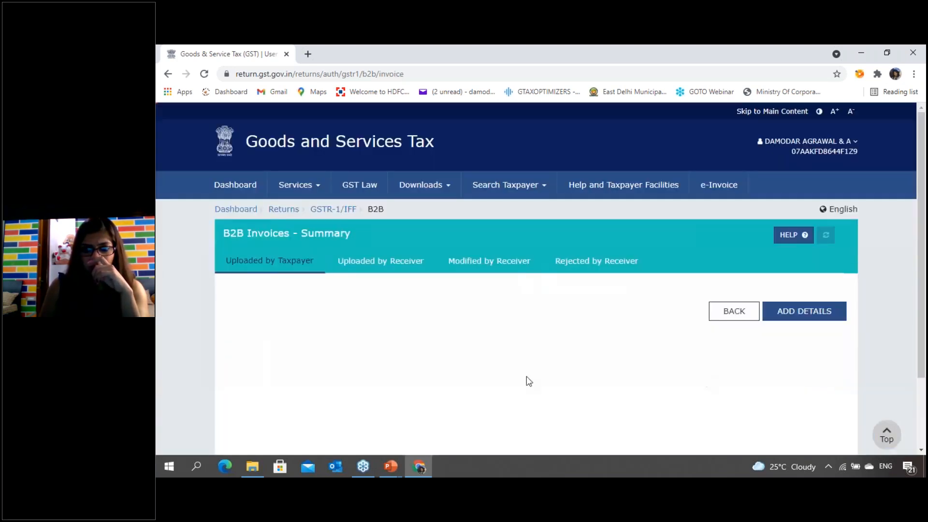
scroll(520, 377, "down", 1)
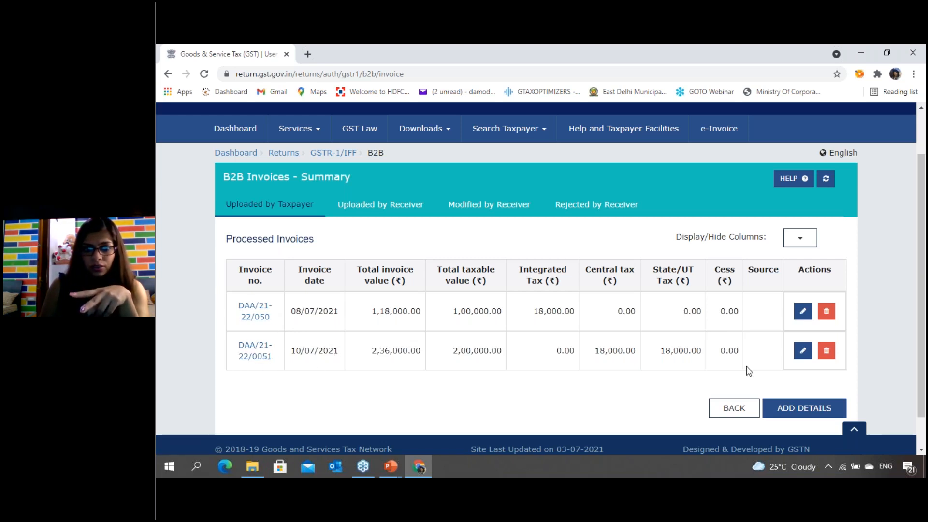
- Go back to the receiver-wise B2B summary, check its processed invoices, and refresh it repeatedly
left_click(733, 407)
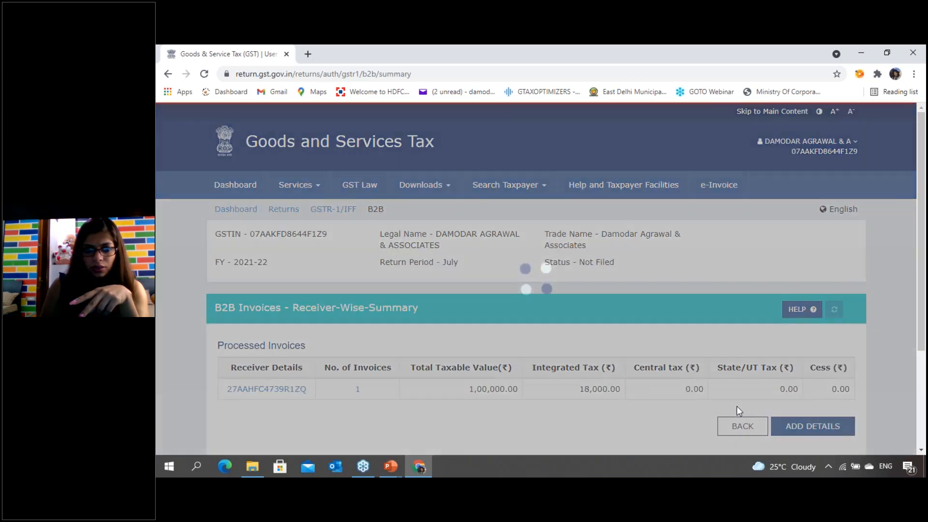
scroll(706, 384, "down", 1)
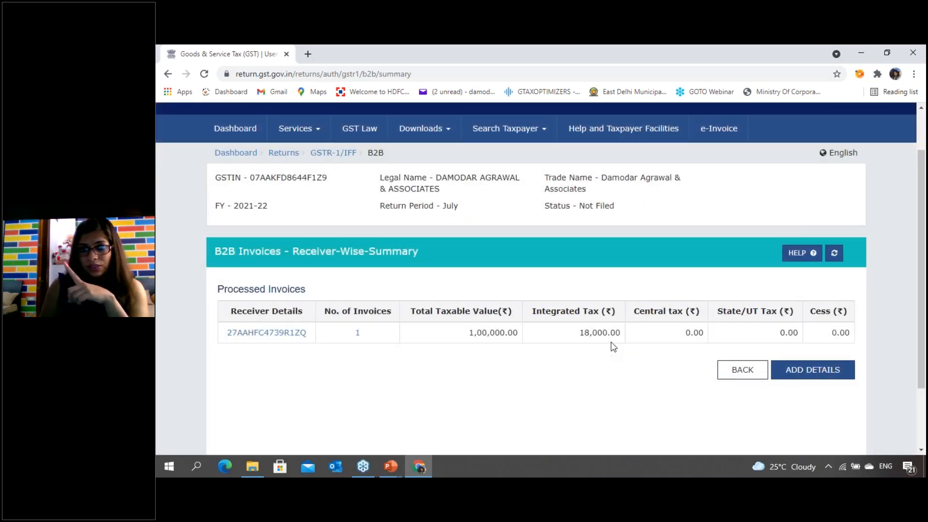
left_click(834, 253)
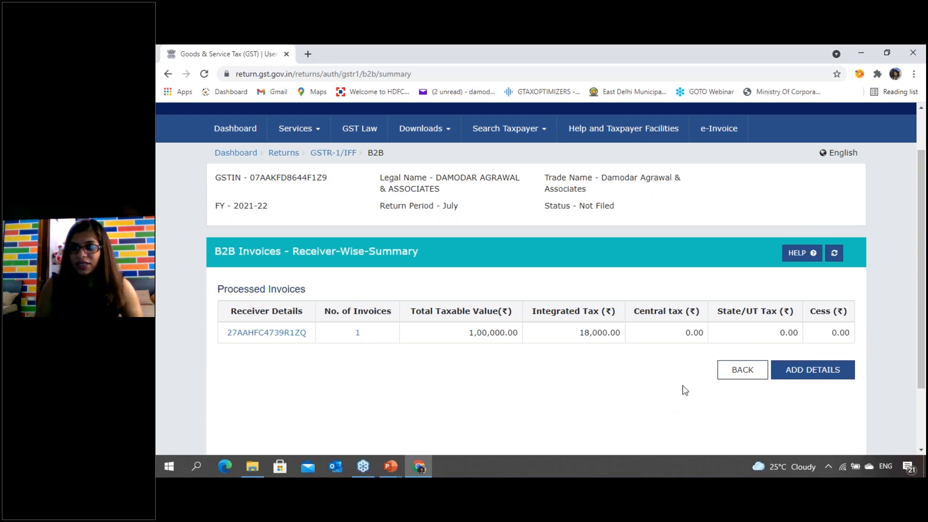
left_click(834, 253)
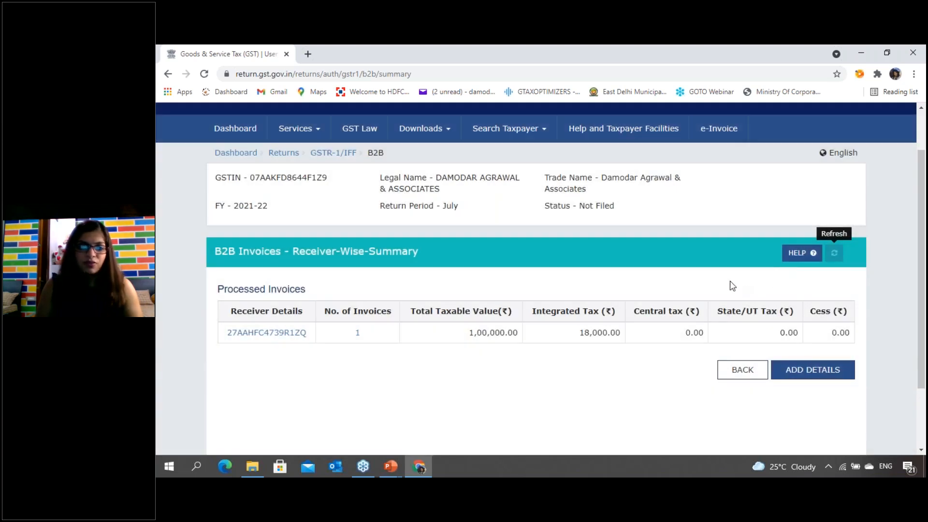
- Go back to the GSTR-1 overview and examine the totals of the invoice sections
left_click(739, 373)
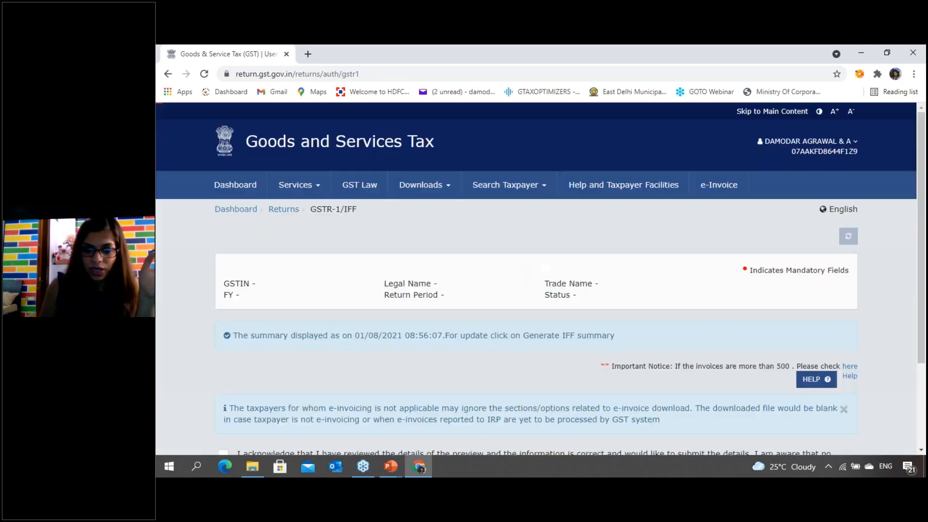
scroll(471, 288, "down", 4)
scroll(375, 315, "down", 2)
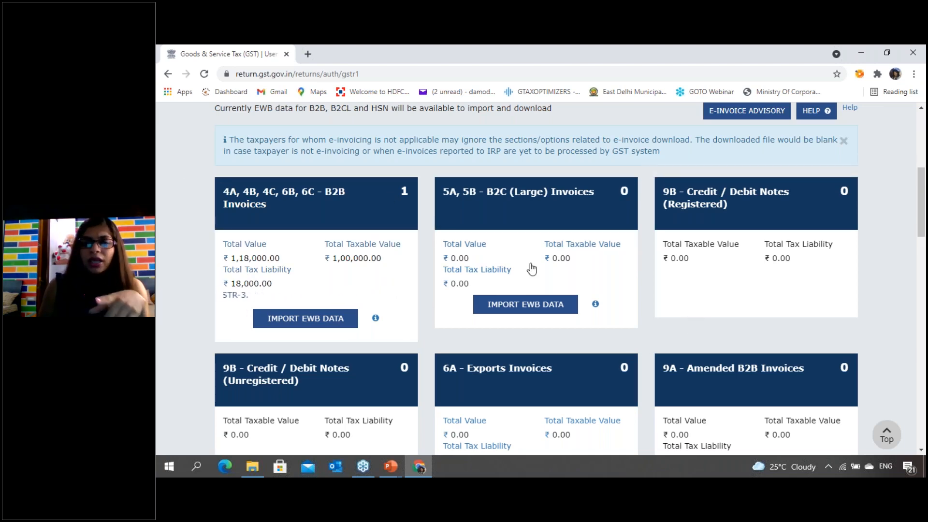
- Check the description of the B2C (Large) Invoices section, switch to the PowerPoint slide show and erase the handwriting on the slide
scroll(534, 267, "up", 1)
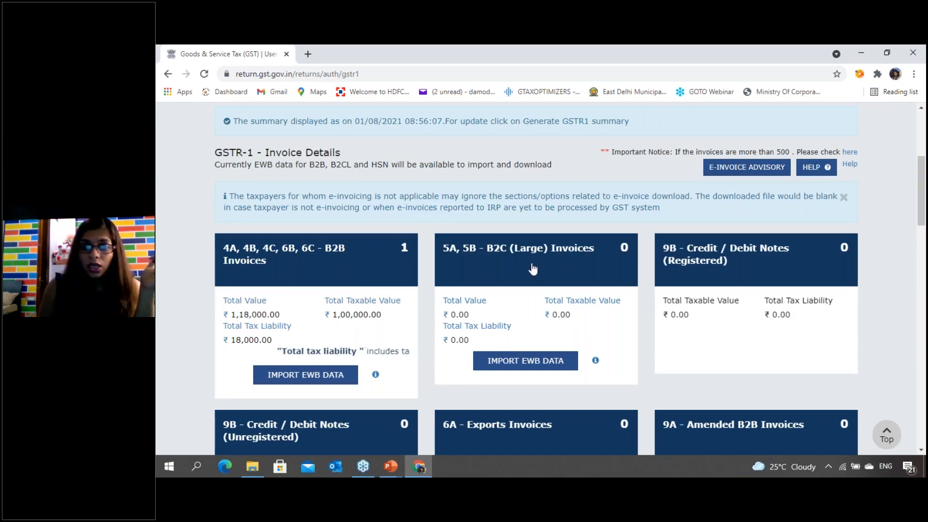
mouse_move(532, 279)
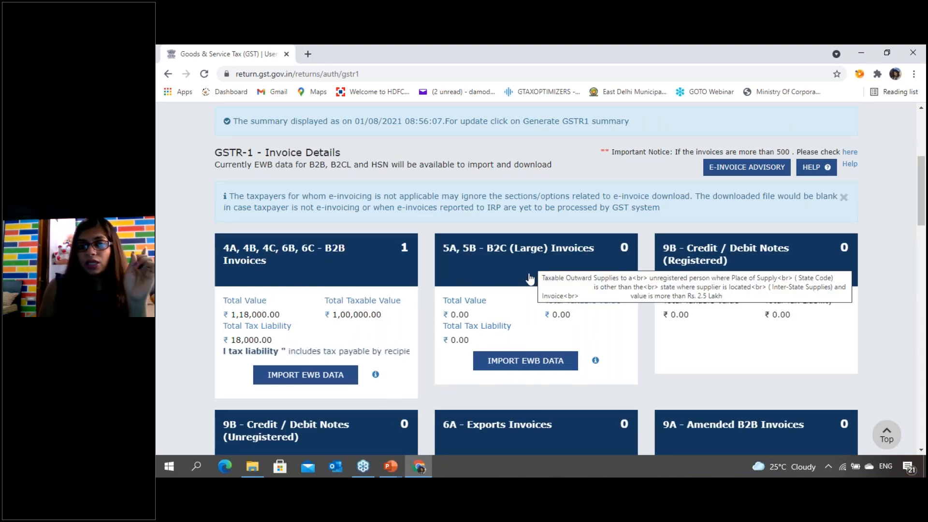
key("alt+Tab")
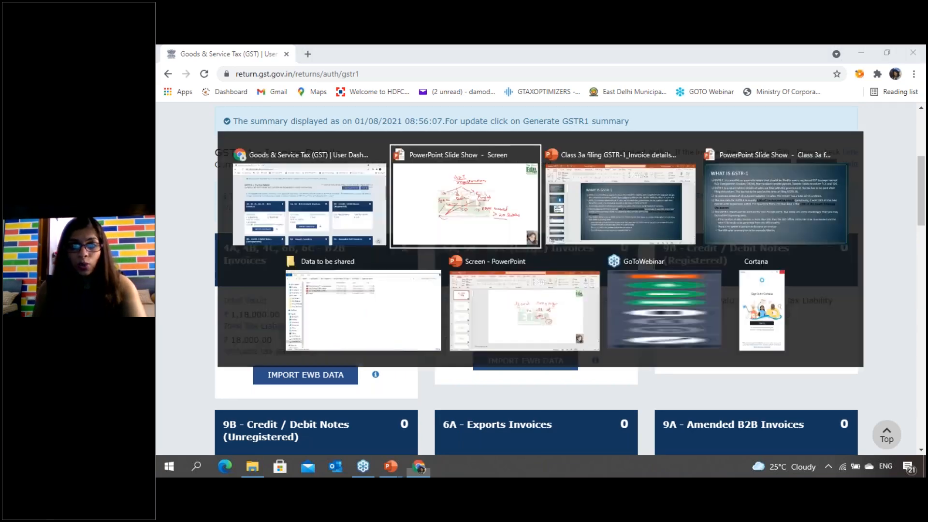
key("e")
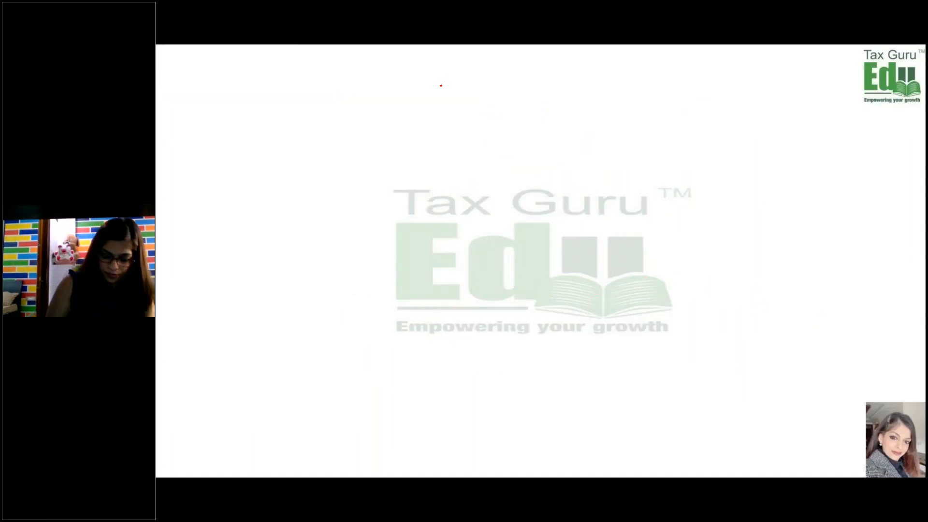
- Handwrite the heading "B2C Large Invoices" in red near the top of the slide and underline it twice
left_click_drag(523, 84, 548, 97)
mouse_move(550, 89)
left_mouse_down()
mouse_move(568, 104)
mouse_move(595, 90)
left_mouse_up()
left_click_drag(539, 112, 553, 110)
mouse_move(545, 111)
left_mouse_down()
mouse_move(548, 123)
mouse_move(561, 121)
left_mouse_up()
left_click_drag(564, 114, 593, 119)
left_click(591, 104)
left_click_drag(603, 113, 619, 121)
left_click_drag(620, 115, 629, 120)
left_click_drag(504, 138, 552, 135)
left_click_drag(507, 143, 551, 140)
- Draw a down arrow below the heading and handwrite "unregistered custom" beside it
left_click_drag(445, 159, 446, 177)
mouse_move(442, 170)
left_mouse_down()
mouse_move(526, 166)
mouse_move(536, 182)
mouse_move(556, 170)
left_mouse_up()
left_click(549, 156)
mouse_move(569, 153)
left_mouse_down()
mouse_move(571, 167)
mouse_move(611, 161)
mouse_move(625, 141)
left_mouse_up()
left_click_drag(581, 179, 658, 180)
left_click(623, 179)
- Add another down arrow, handwrite "value > 2.5 lakhs" below the customer note, and underline "lakhs" twice
mouse_move(482, 196)
left_mouse_down()
mouse_move(476, 211)
mouse_move(494, 205)
mouse_move(473, 223)
left_mouse_up()
mouse_move(481, 227)
left_mouse_down()
mouse_move(481, 236)
mouse_move(589, 233)
mouse_move(601, 234)
mouse_move(600, 244)
mouse_move(657, 246)
left_mouse_up()
left_click_drag(604, 263, 643, 262)
left_click_drag(596, 272, 642, 270)
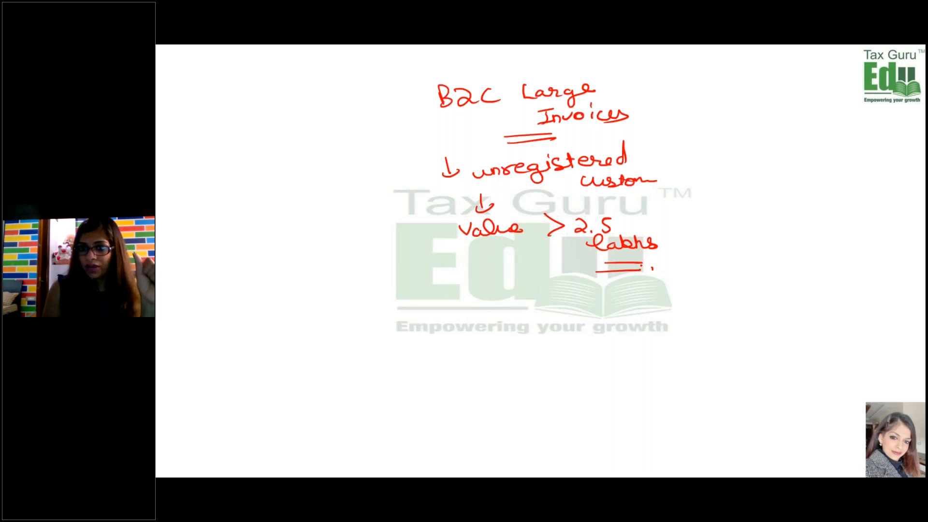
- Draw a third down arrow, handwrite "bill wise detail" under the value condition, and underline "detail" twice
left_click_drag(474, 264, 478, 279)
left_click_drag(472, 279, 484, 279)
left_click_drag(456, 295, 460, 306)
left_click_drag(470, 294, 484, 303)
left_click_drag(488, 286, 497, 303)
left_click_drag(451, 281, 457, 296)
left_click_drag(525, 295, 545, 300)
mouse_move(555, 290)
left_mouse_down()
mouse_move(548, 299)
mouse_move(601, 298)
left_mouse_up()
left_click_drag(607, 290, 624, 299)
mouse_move(617, 292)
left_mouse_down()
mouse_move(658, 298)
mouse_move(648, 305)
left_mouse_up()
left_click_drag(611, 313, 655, 310)
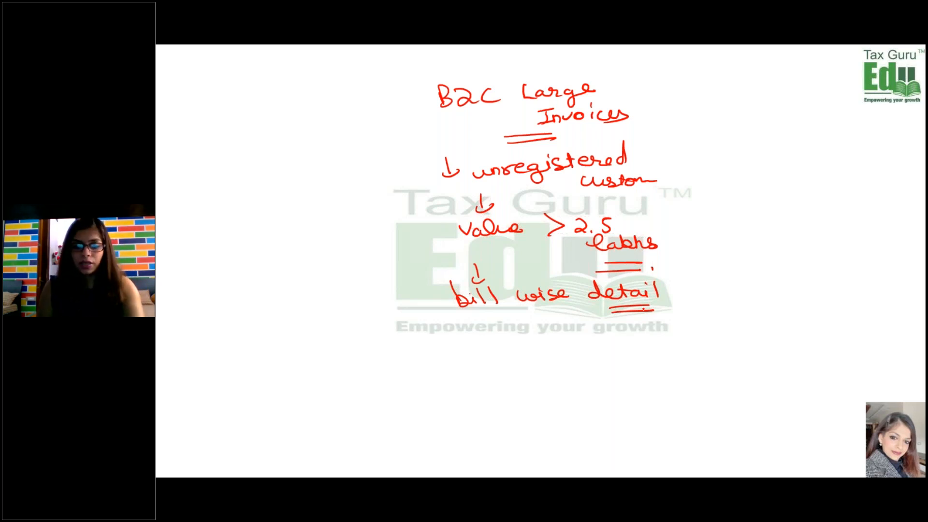
- Switch back to the GST portal in Chrome, open the B2C (Large) Invoices section, and start adding a new invoice
key("alt+Tab")
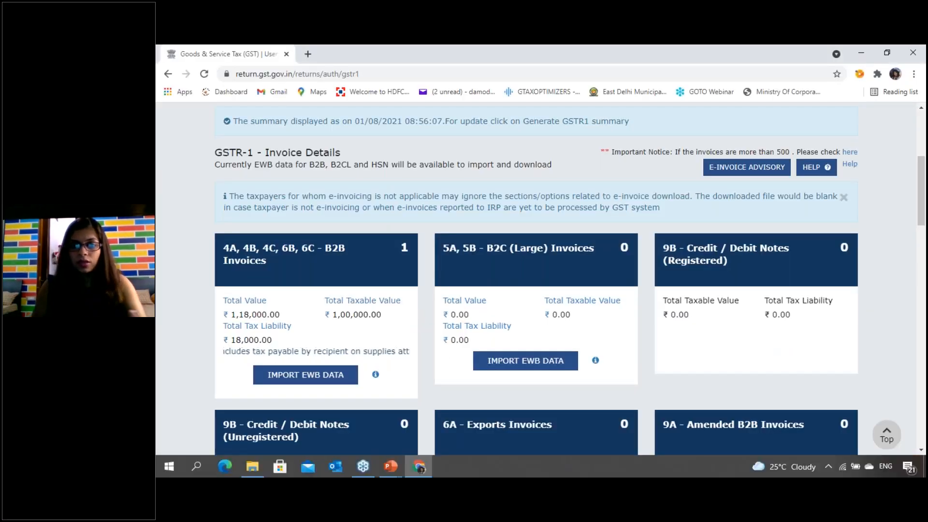
left_click(545, 273)
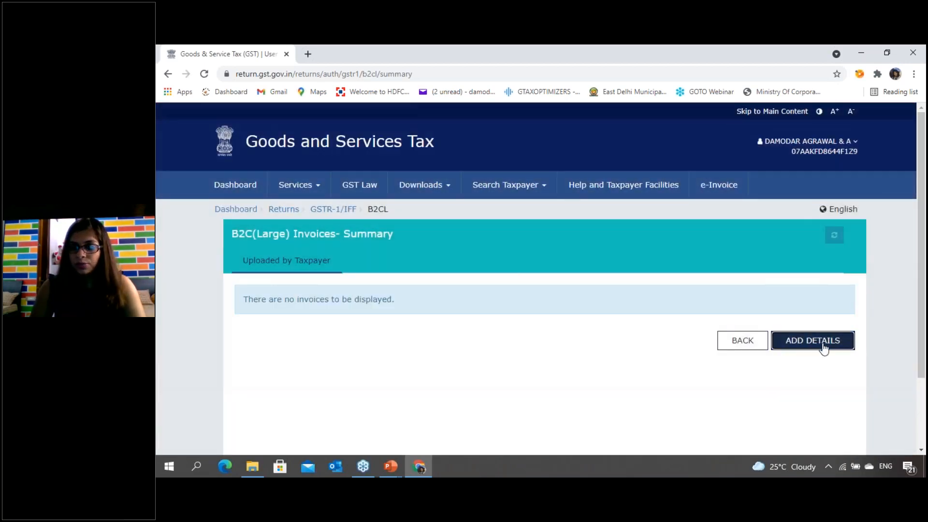
left_click(822, 341)
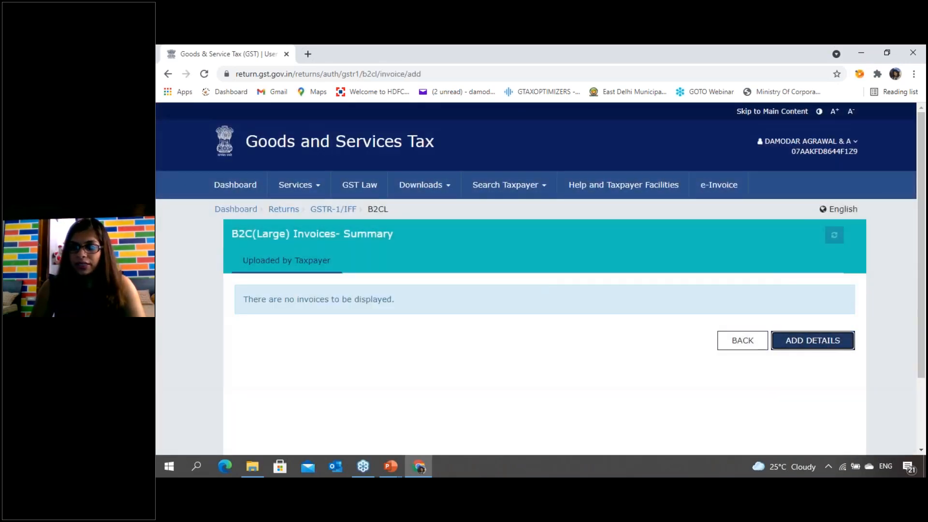
scroll(598, 327, "down", 3)
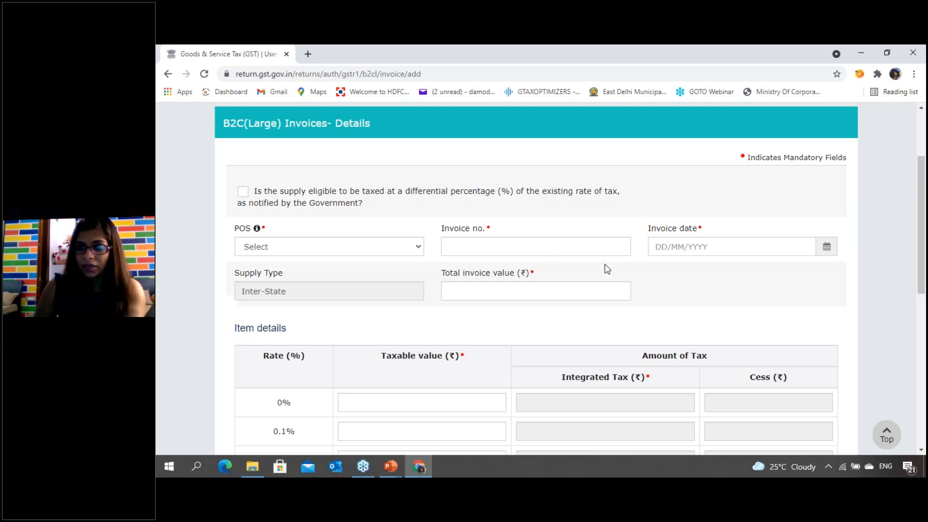
- Set the place of supply to 06-Haryana, the invoice number to DAA/21-22/052, and the invoice date to 15/07/2021
left_click(352, 251)
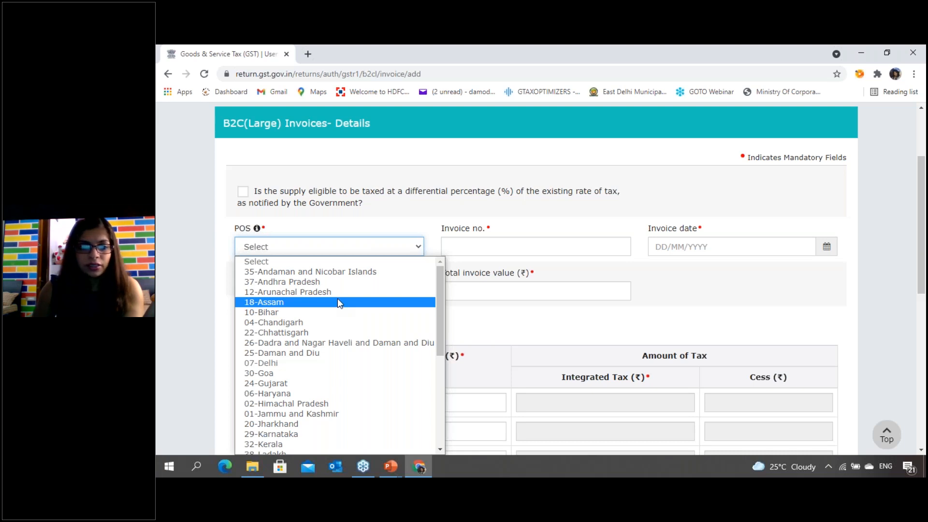
left_click(293, 393)
left_click(469, 244)
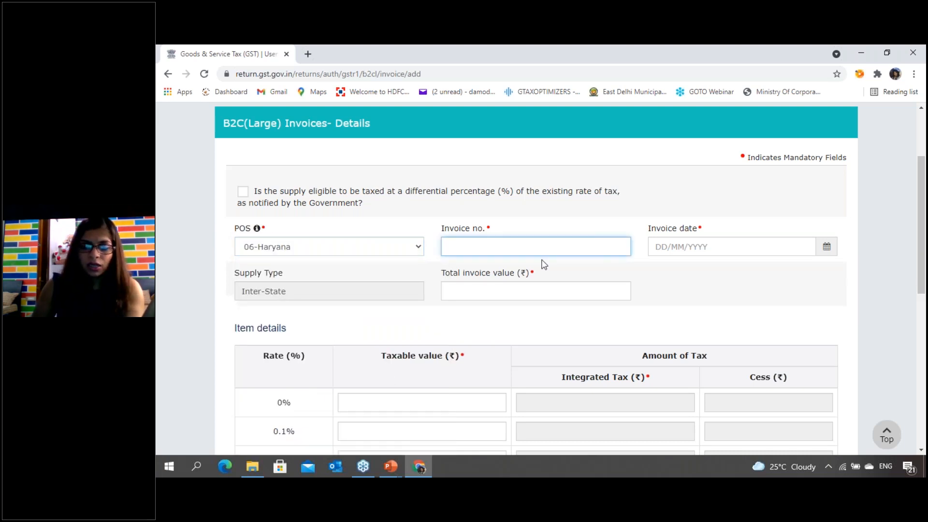
type("DAA/2")
key("BackSpace")
type("21-22")
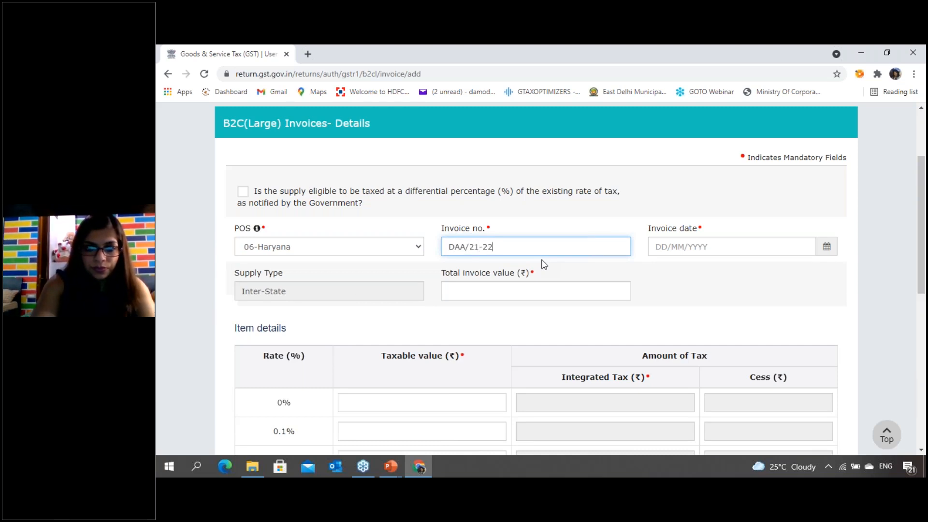
type("/052")
key("Tab")
type("15/07/2021")
left_click(760, 306)
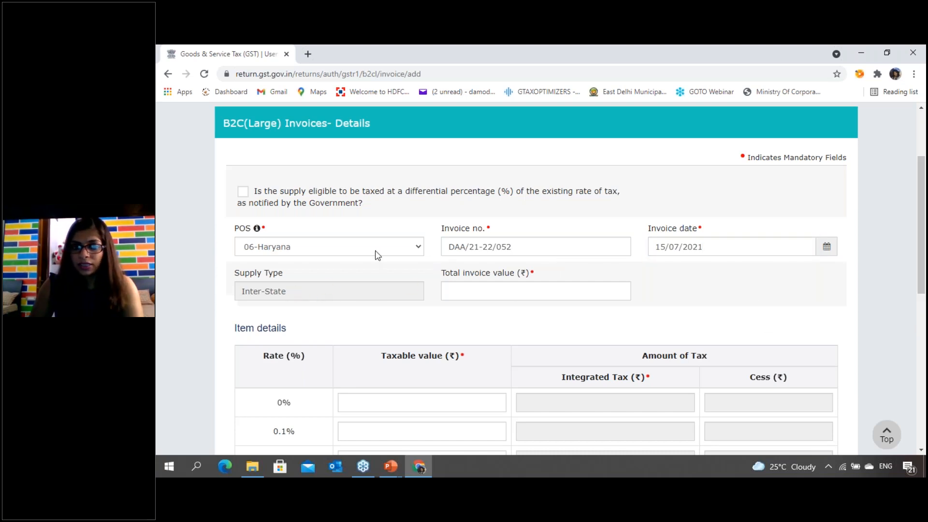
left_click(520, 293)
type("59000")
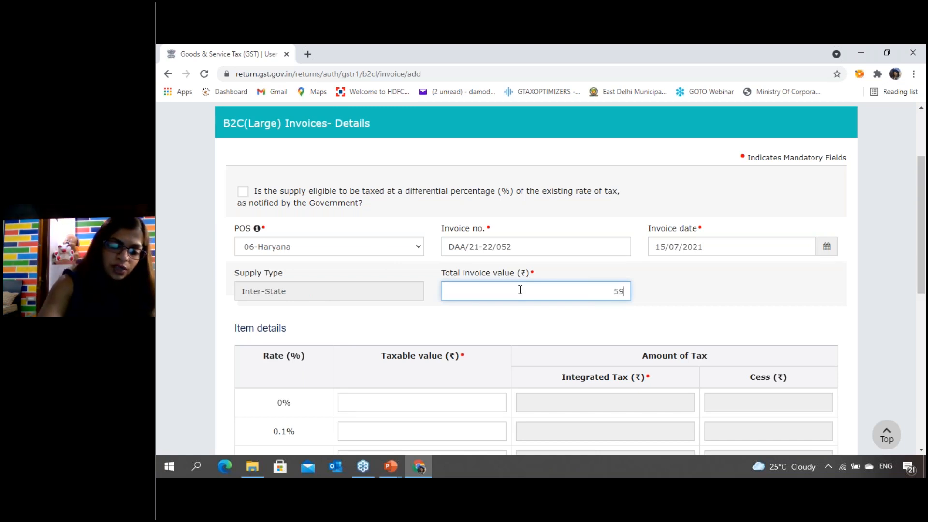
key("BackSpace")
key("BackSpace")
key("BackSpace")
key("BackSpace")
key("BackSpace")
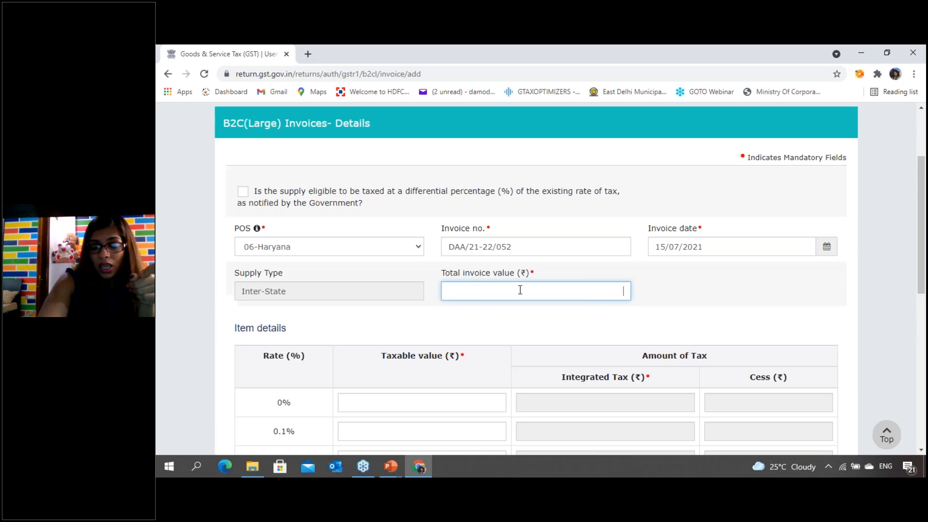
type("3")
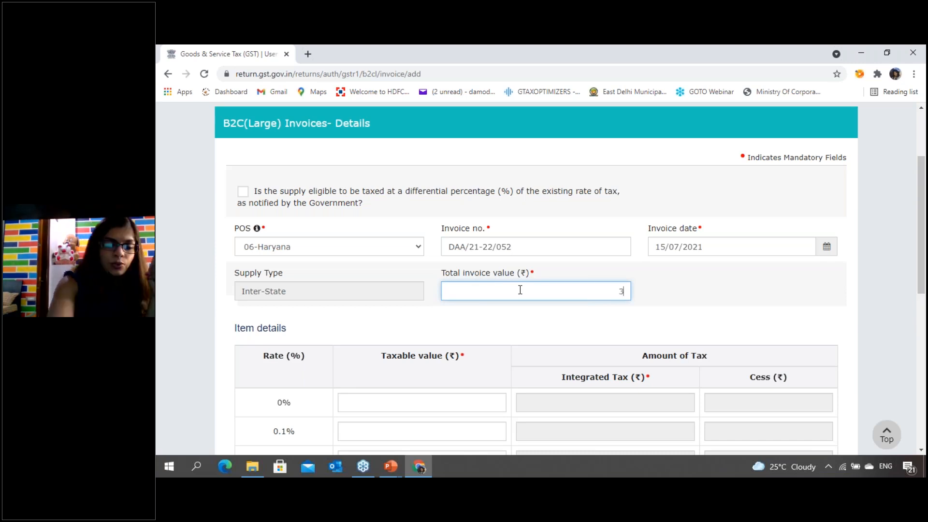
key("BackSpace")
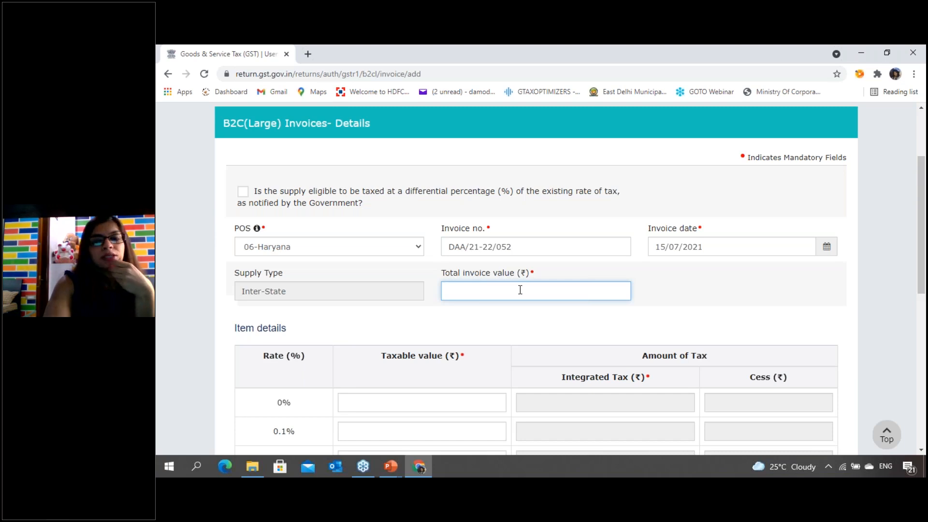
- Set the total invoice value to 3,54,000
type("3,")
type("54,000")
key("Tab")
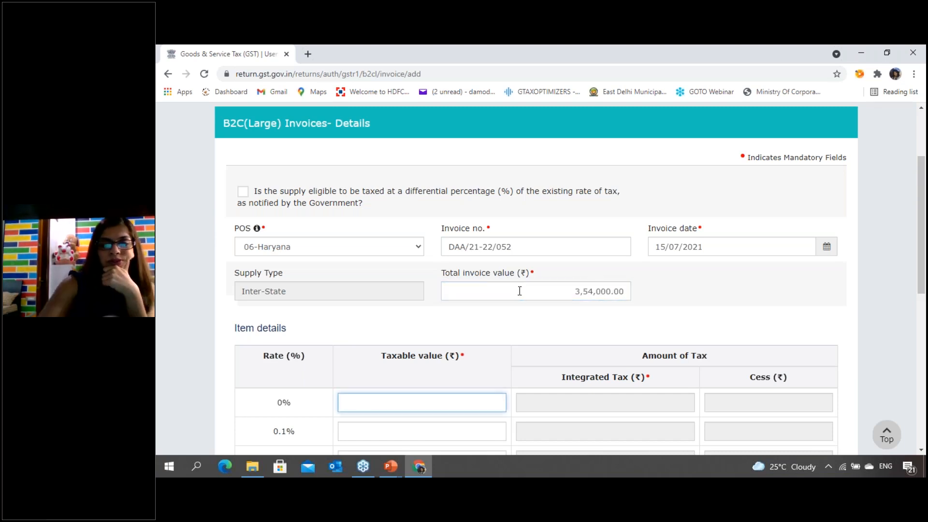
- Enter a taxable value of 3,00,000 for the 18% rate in the item details
scroll(521, 363, "down", 7)
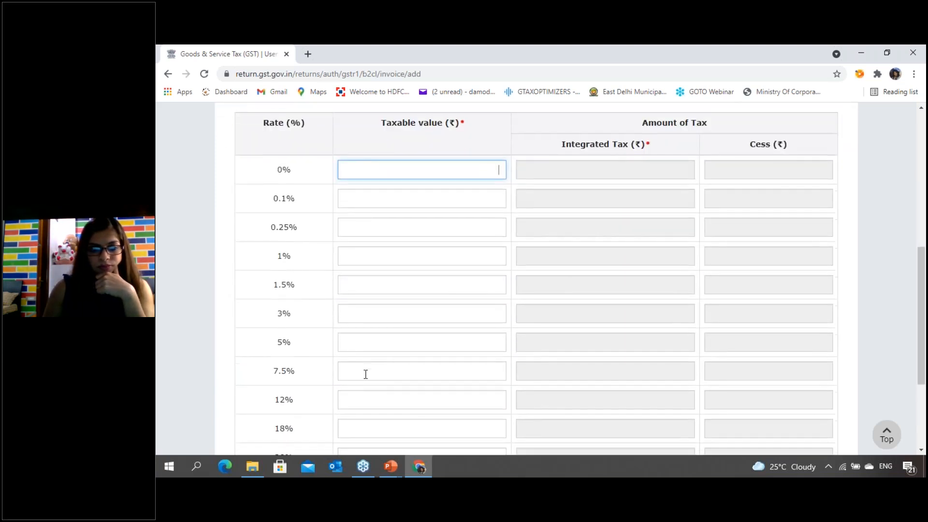
left_click(380, 323)
type("3,00,00")
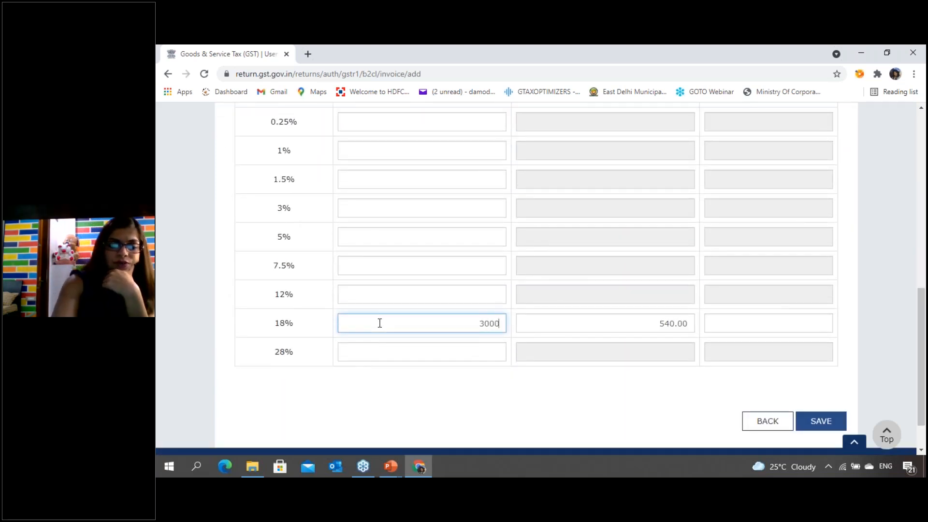
type("00")
key("Tab")
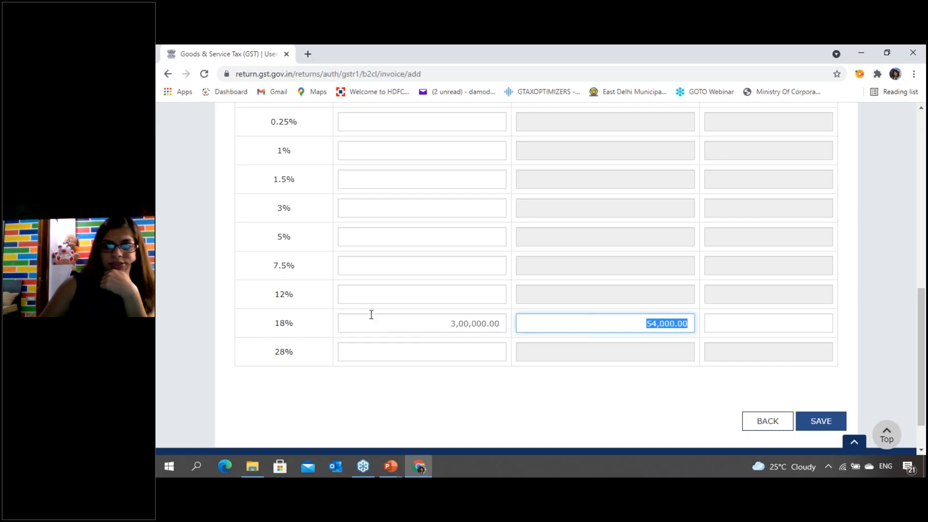
left_click(601, 379)
- Review the completed B2C (Large) invoice, save it, and refresh the section's invoice summary
scroll(584, 375, "up", 15)
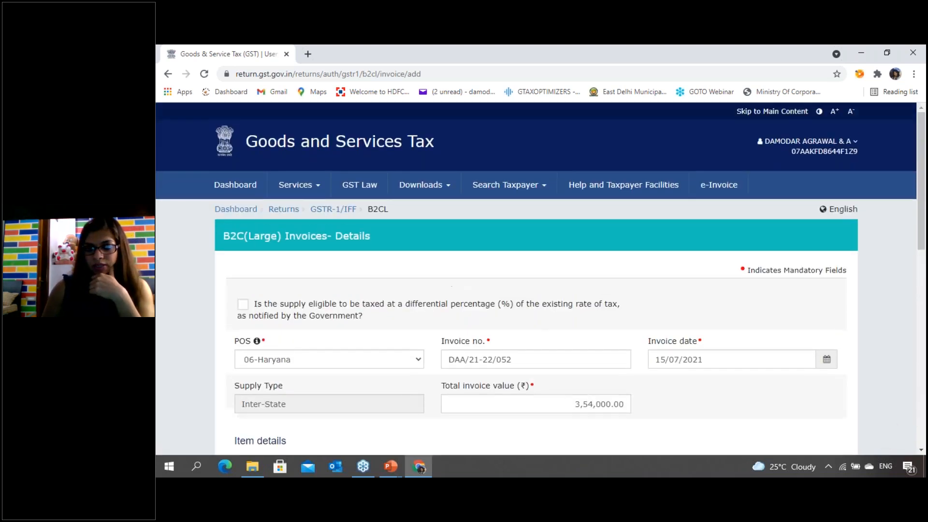
scroll(720, 396, "down", 15)
left_click(821, 371)
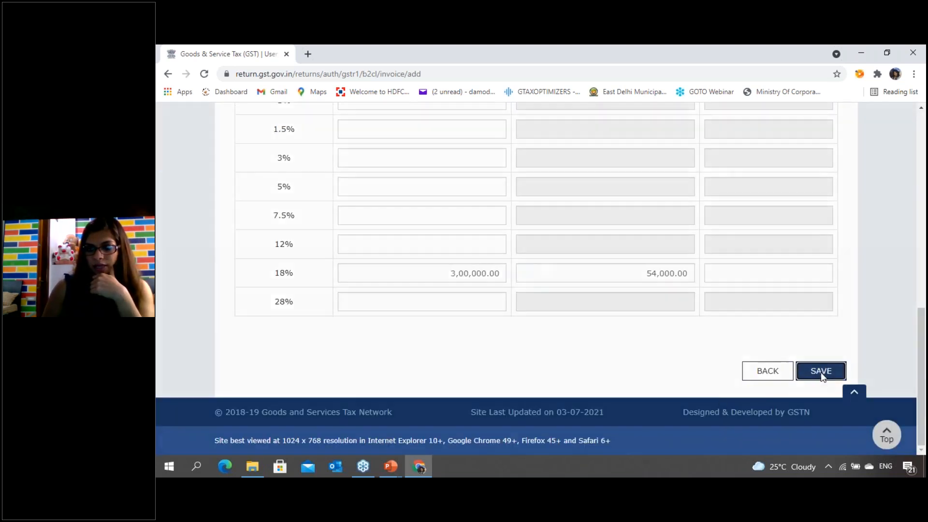
scroll(294, 362, "down", 3)
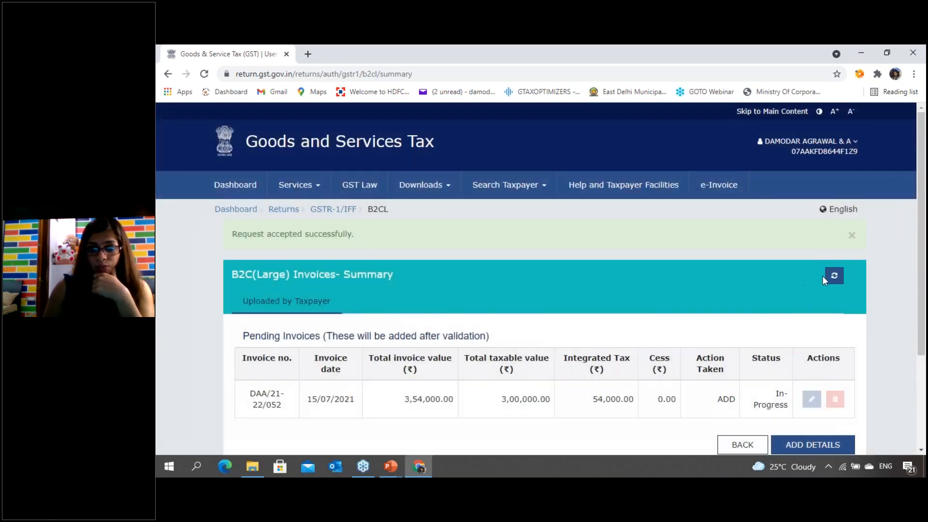
left_click(832, 276)
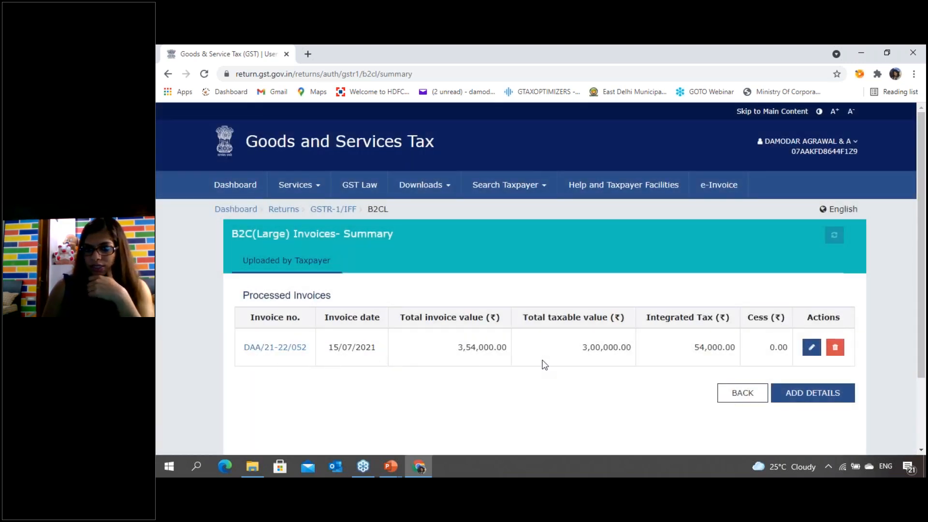
- Go back to the GSTR-1 overview, refresh it, and check the B2C (Large) and credit/debit note sections
left_click(749, 394)
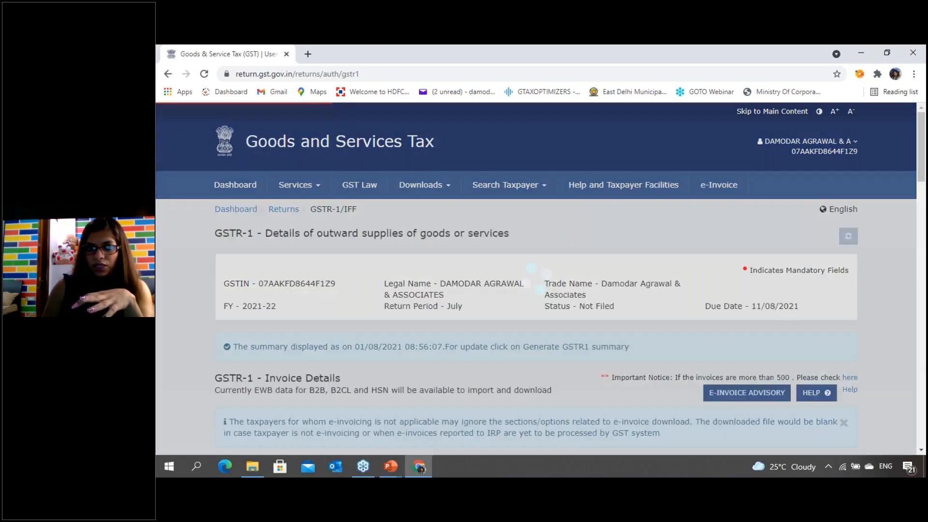
scroll(588, 387, "down", 5)
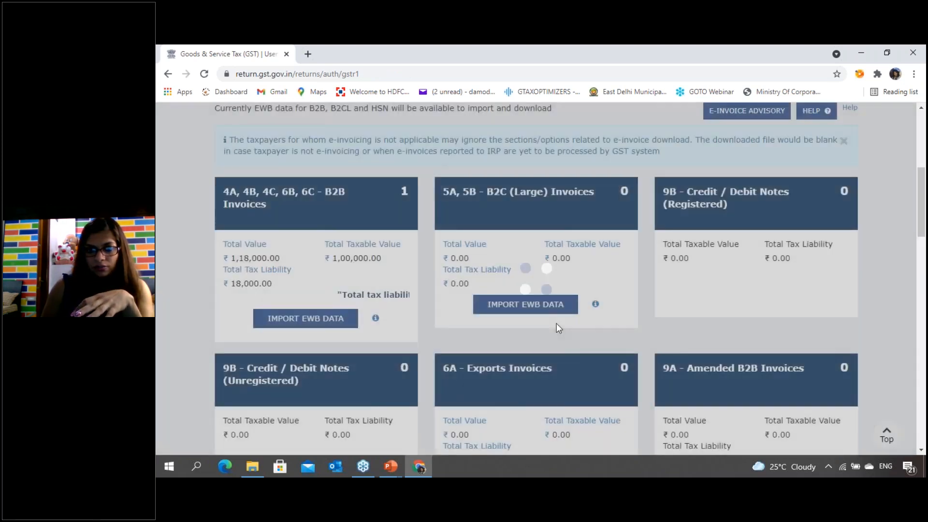
scroll(556, 323, "up", 3)
scroll(843, 261, "up", 3)
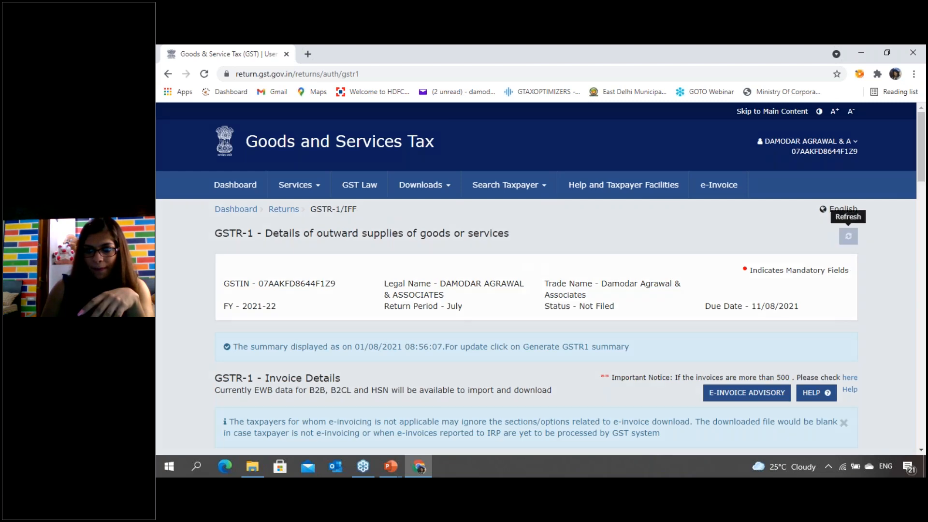
left_click(850, 238)
scroll(662, 353, "down", 5)
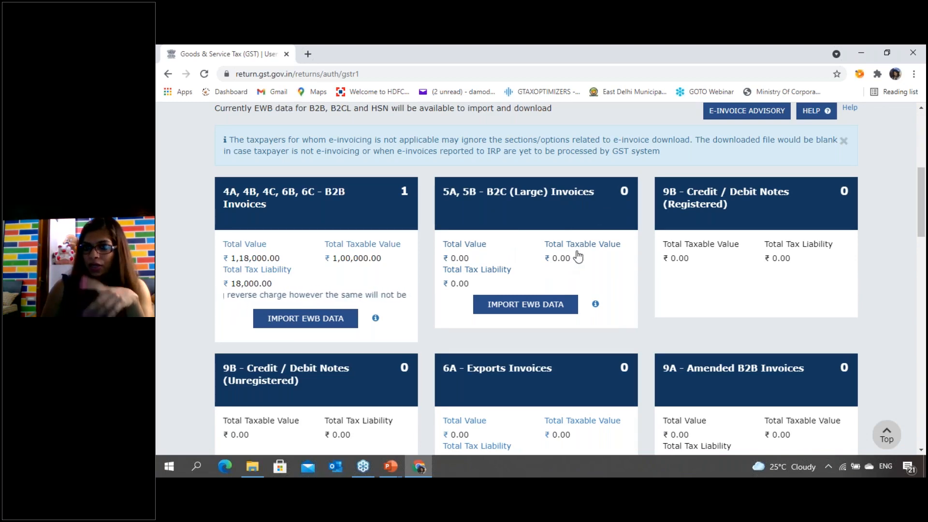
scroll(580, 255, "up", 3)
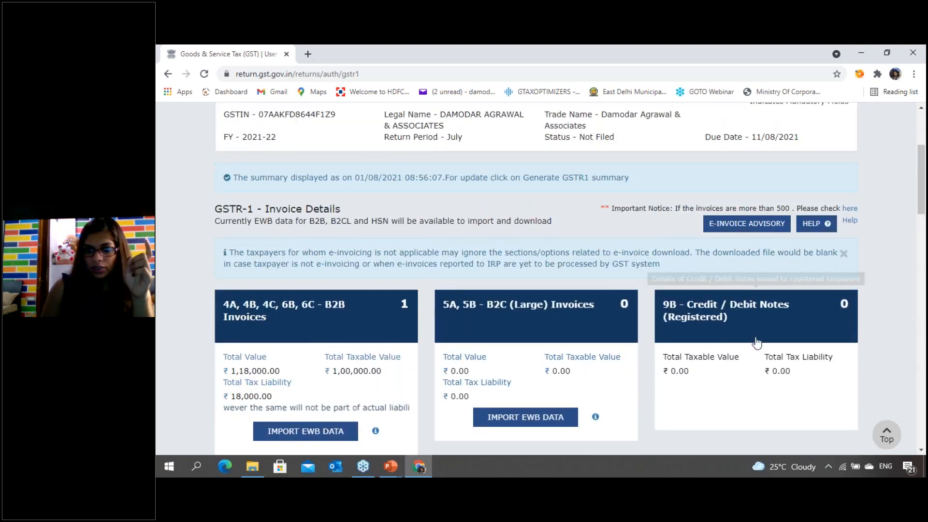
- Switch to a blank slide in the PowerPoint slide show and handwrite the underlined headings "Credit Note" and "Debit Note" side by side
left_click(718, 338)
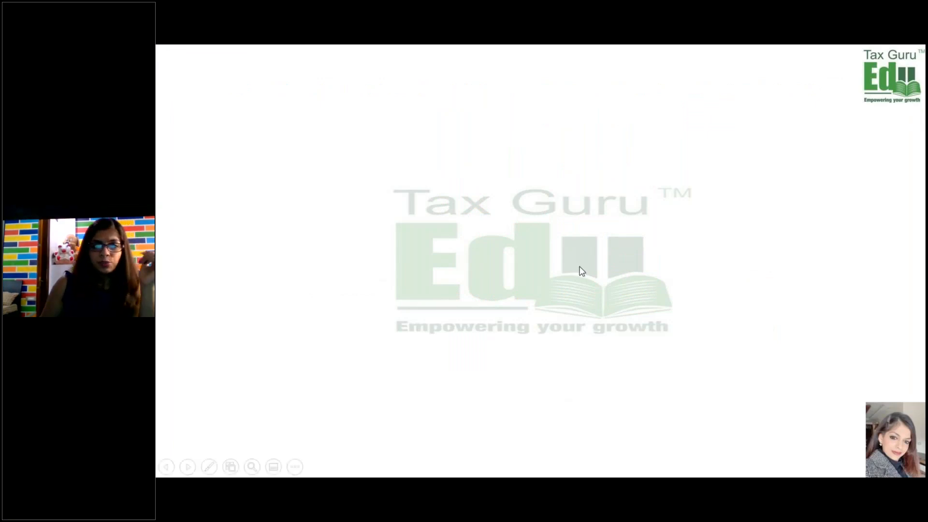
left_click_drag(290, 88, 409, 96)
left_click_drag(526, 76, 661, 85)
left_click_drag(576, 90, 637, 95)
- Draw a down arrow under the Credit Note heading and handwrite "Sales return" as its first arrow-marked point
mouse_move(337, 113)
left_mouse_down()
mouse_move(392, 106)
mouse_move(368, 126)
left_mouse_up()
mouse_move(285, 155)
left_mouse_down()
mouse_move(278, 167)
mouse_move(309, 156)
mouse_move(360, 158)
mouse_move(383, 144)
mouse_move(434, 145)
left_mouse_up()
left_click_drag(236, 165, 259, 161)
- Handwrite a second arrow-marked point under Credit Note reading "revision in my rates", with a down arrow before it
mouse_move(242, 202)
left_mouse_down()
mouse_move(293, 211)
mouse_move(301, 200)
left_mouse_up()
left_click_drag(323, 198, 326, 198)
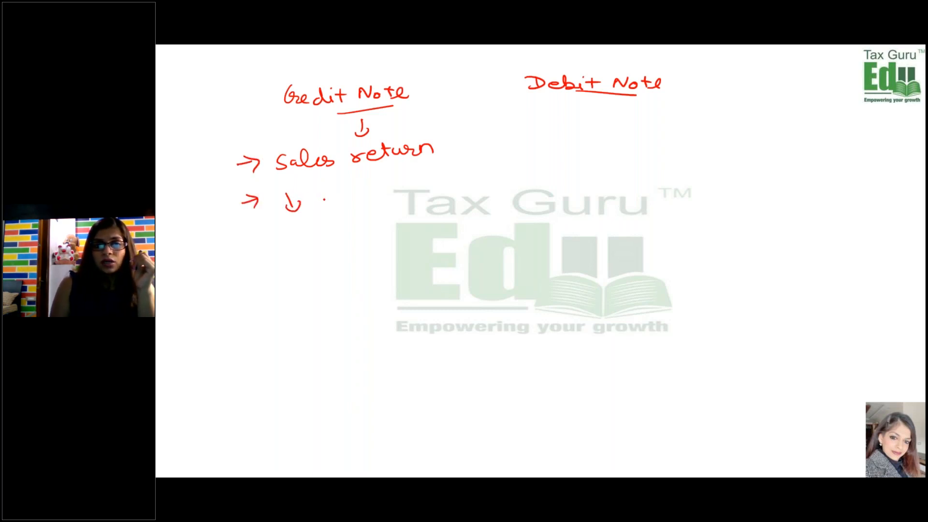
right_click(325, 187)
left_click(313, 199)
mouse_move(343, 196)
left_mouse_down()
mouse_move(323, 205)
mouse_move(446, 189)
left_mouse_up()
mouse_move(347, 236)
left_mouse_down()
mouse_move(358, 227)
mouse_move(381, 239)
left_mouse_up()
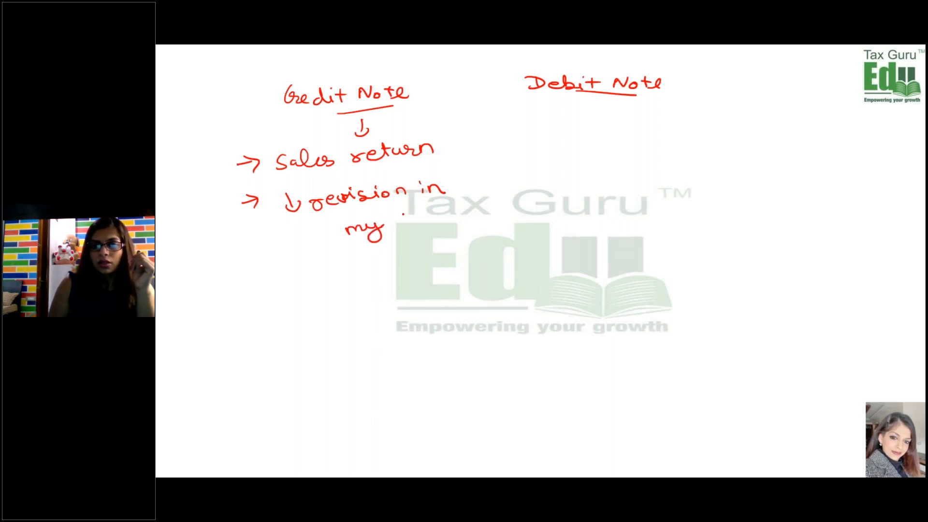
left_click_drag(406, 209, 470, 217)
left_click(473, 219)
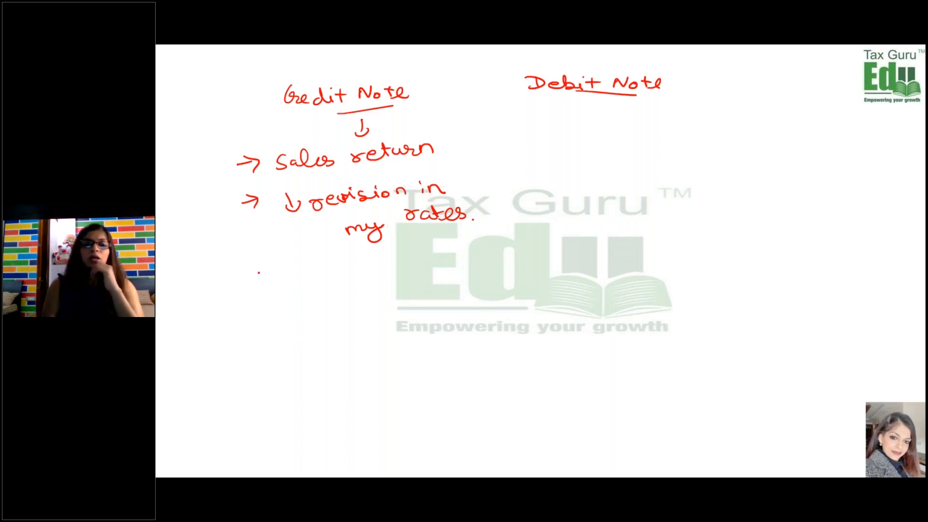
- Handwrite a third arrow-marked point under Credit Note reading "Discounts also issue credit notes."
left_click_drag(248, 265, 262, 264)
mouse_move(254, 259)
left_mouse_down()
mouse_move(256, 269)
mouse_move(290, 265)
left_mouse_up()
mouse_move(287, 256)
left_mouse_down()
mouse_move(288, 267)
mouse_move(310, 266)
left_mouse_up()
left_click(304, 256)
left_click_drag(329, 258, 463, 250)
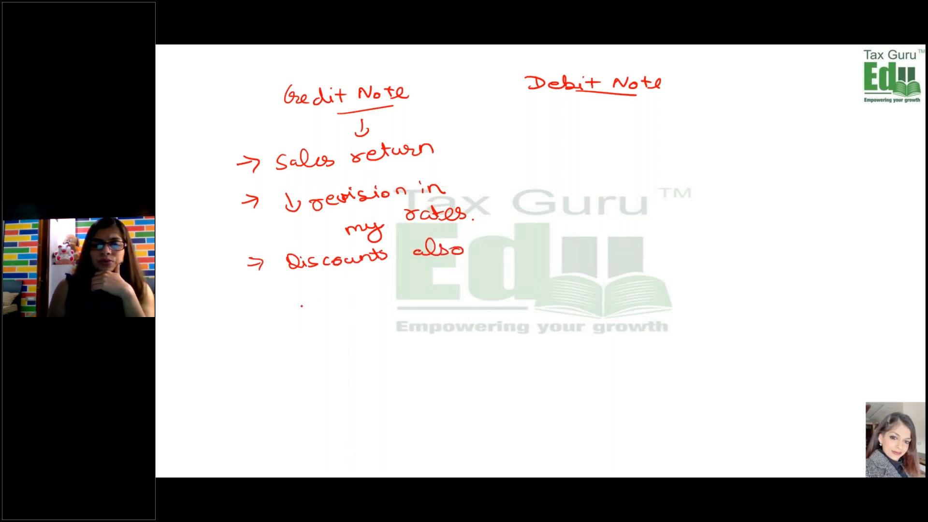
left_click_drag(316, 300, 458, 287)
left_click_drag(394, 319, 467, 320)
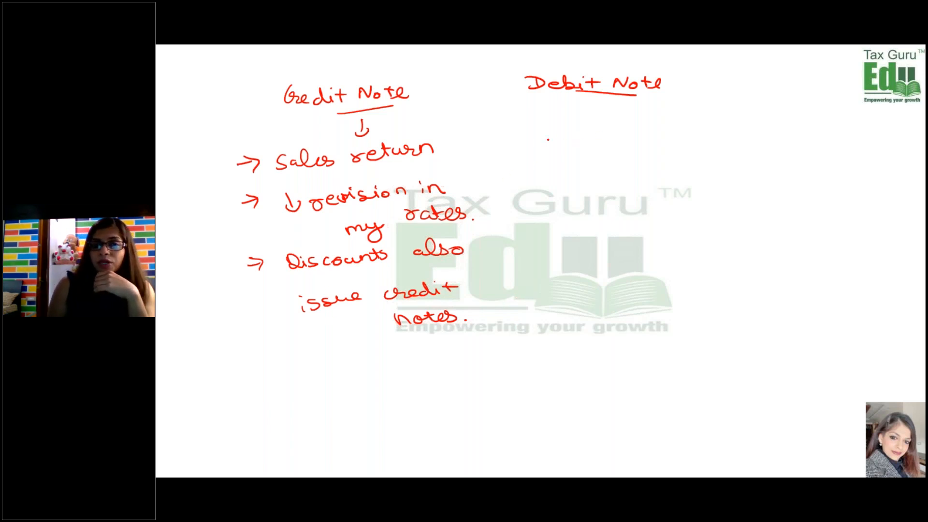
- Handwrite the first arrow-marked point under Debit Note, "supplement invoices", and double-underline it
left_click_drag(524, 143, 672, 139)
mouse_move(588, 153)
left_mouse_down()
mouse_move(590, 163)
mouse_move(669, 162)
left_mouse_up()
left_click_drag(595, 176, 630, 176)
left_click_drag(593, 181, 633, 180)
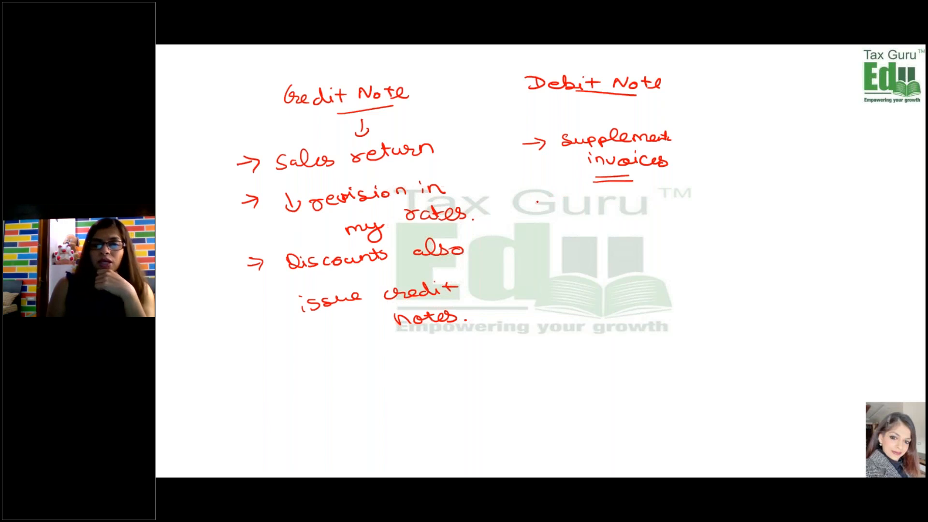
- Handwrite "PO - purchase order" with PO underlined below the supplement invoices point, and "Rs 5/unit" beneath it with "unit" double-underlined
mouse_move(538, 209)
left_mouse_down()
mouse_move(555, 198)
mouse_move(561, 218)
left_mouse_up()
left_click_drag(572, 206, 662, 195)
left_click(595, 205)
mouse_move(599, 218)
left_mouse_down()
mouse_move(595, 227)
mouse_move(642, 213)
mouse_move(660, 226)
left_mouse_up()
mouse_move(588, 246)
left_mouse_down()
mouse_move(603, 269)
mouse_move(571, 252)
mouse_move(650, 255)
left_mouse_up()
mouse_move(641, 250)
left_mouse_down()
mouse_move(657, 249)
mouse_move(657, 262)
left_mouse_up()
left_click_drag(622, 267, 660, 268)
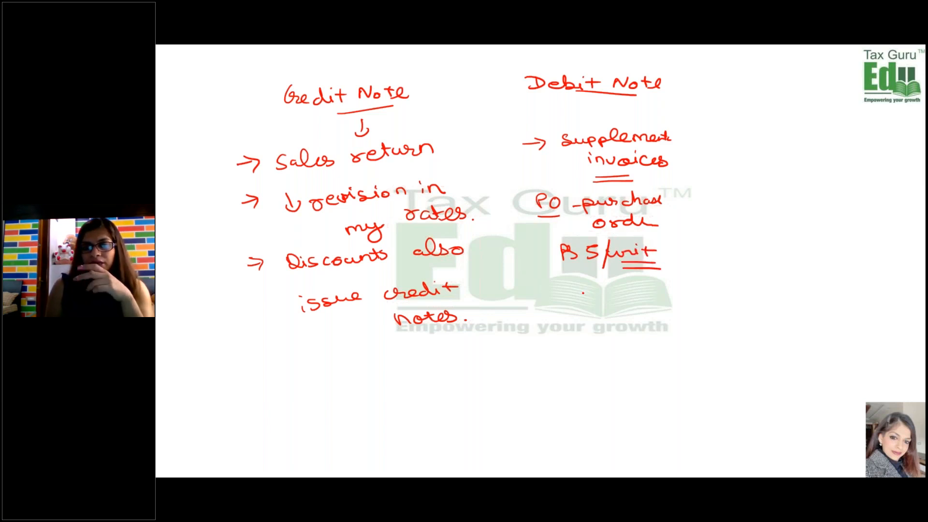
- Handwrite the rate change "5 → 6" below the unit rate, with an arrow leading to "1 Rs addition" beside it
mouse_move(583, 289)
left_mouse_down()
mouse_move(593, 303)
mouse_move(621, 296)
mouse_move(612, 302)
left_mouse_up()
mouse_move(651, 287)
left_mouse_down()
mouse_move(643, 297)
mouse_move(653, 296)
left_mouse_up()
left_click(688, 299)
mouse_move(664, 300)
left_mouse_down()
mouse_move(788, 303)
mouse_move(806, 291)
mouse_move(817, 304)
left_mouse_up()
left_click(778, 300)
left_click_drag(813, 299, 824, 297)
mouse_move(826, 298)
left_mouse_down()
mouse_move(845, 307)
mouse_move(798, 317)
left_mouse_up()
left_click(828, 297)
- Finish the down arrow under "addition" and handwrite "Debit note →" below the rate change, with a double-underlined "1 Rs" beneath
left_click_drag(786, 317, 809, 315)
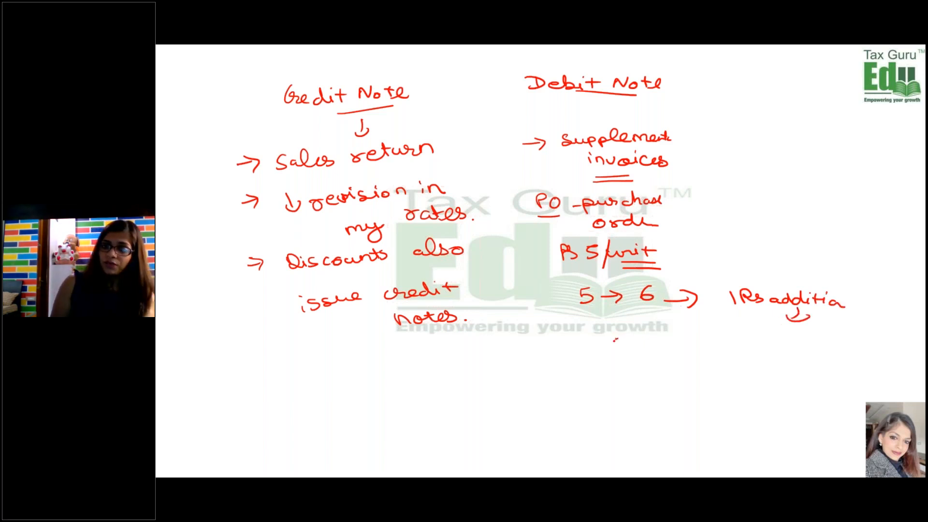
left_click_drag(598, 345, 732, 339)
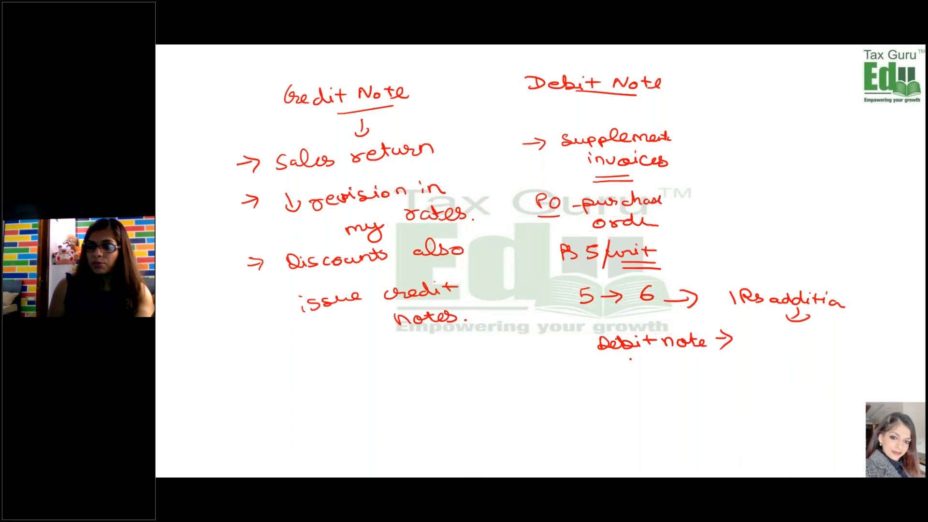
left_click_drag(629, 361, 679, 385)
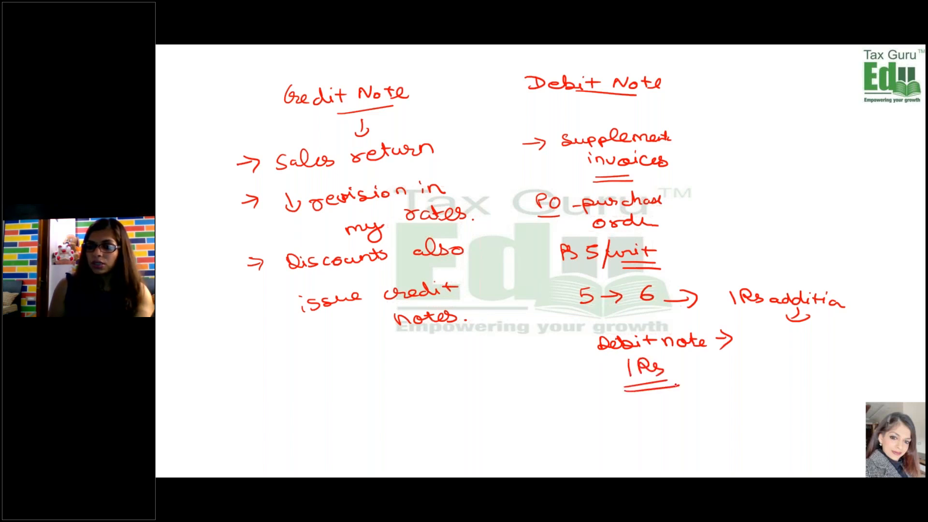
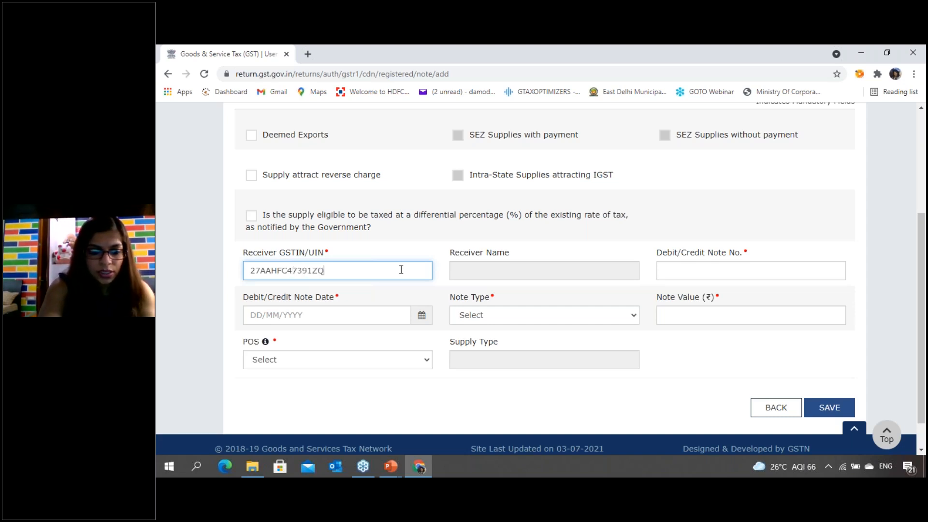
- Enter the receiver's GSTIN for the registered credit/debit note, inserting the omitted letter so the receiver's details load
key("Tab")
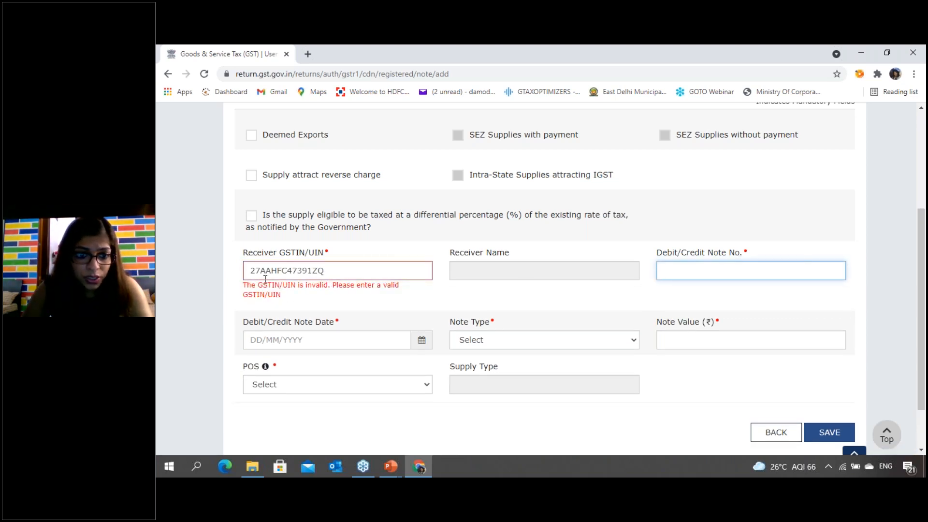
left_click(308, 272)
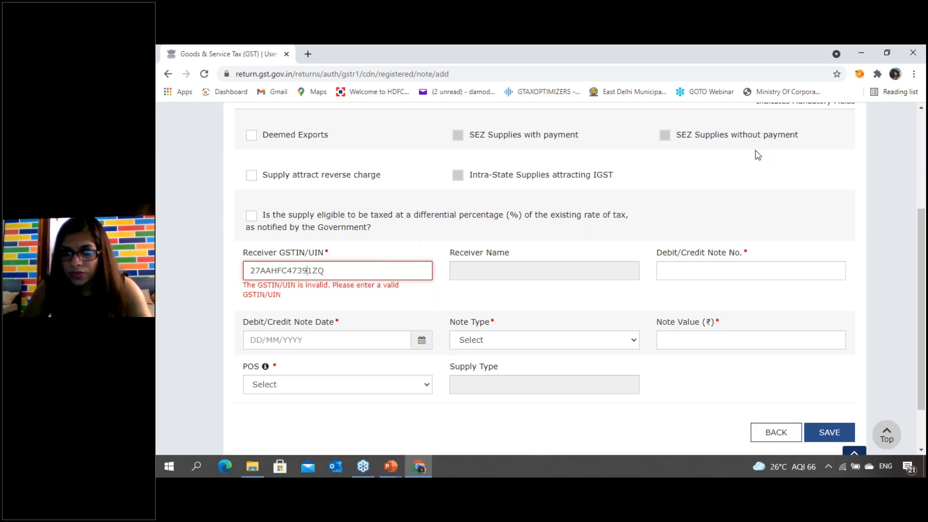
type("R")
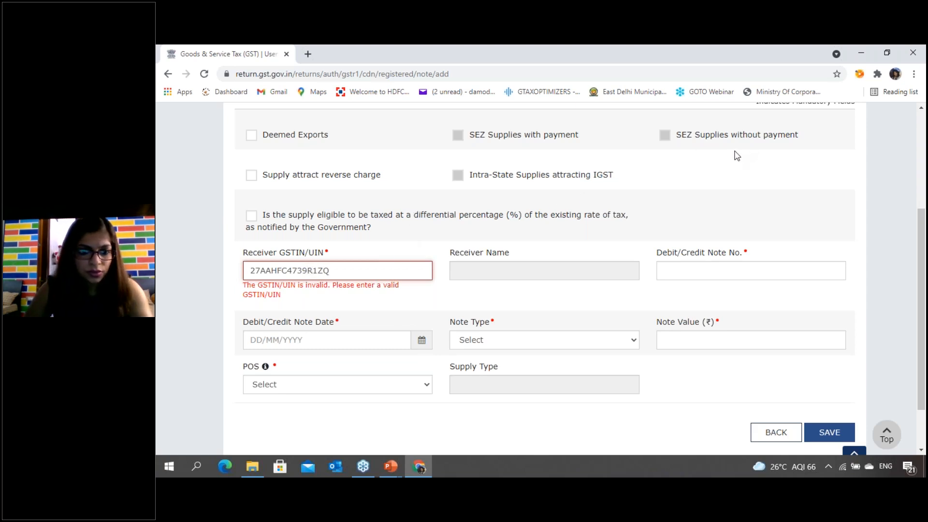
key("Tab")
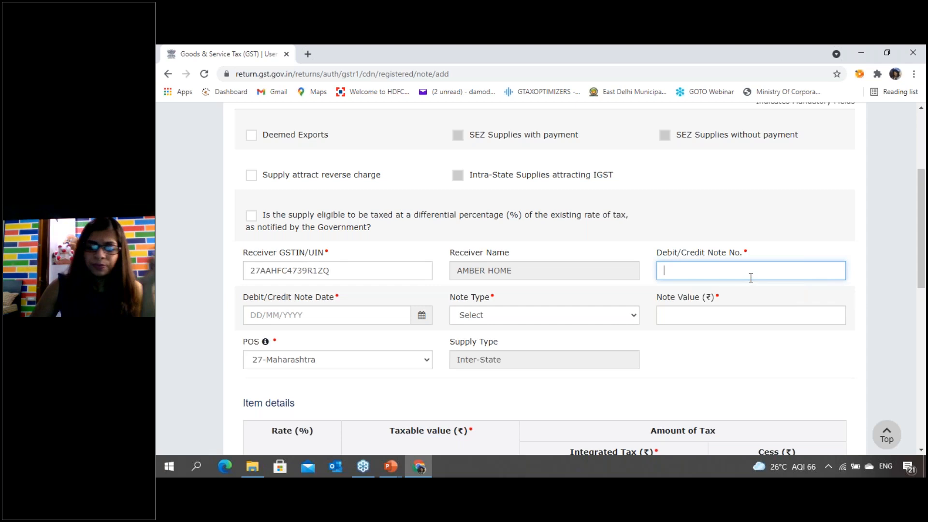
- Set the debit/credit note number to CR/001 and the note date to 25/07/2021
type("CR/")
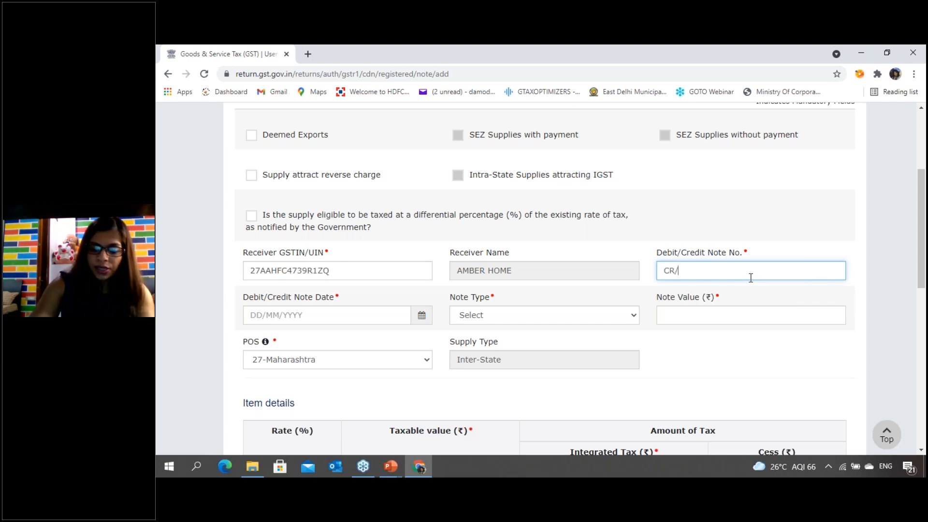
type("001")
key("Tab")
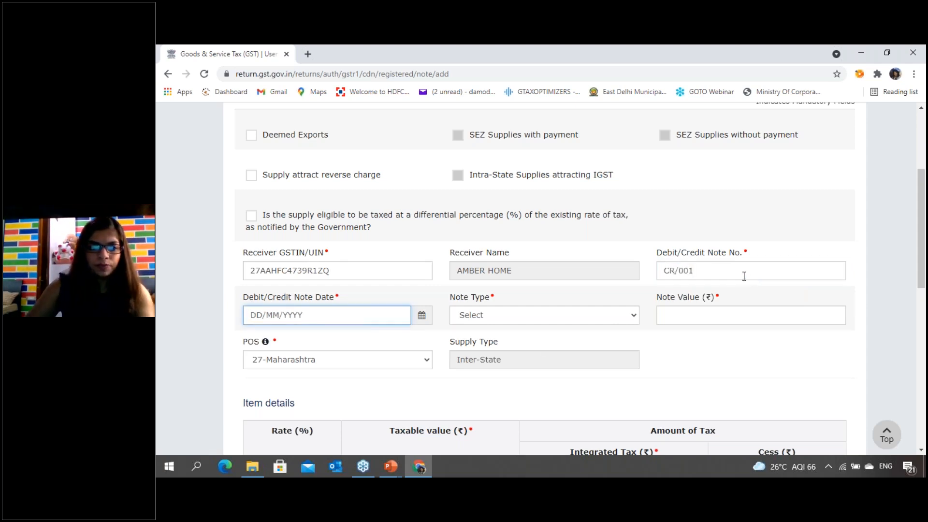
type("2")
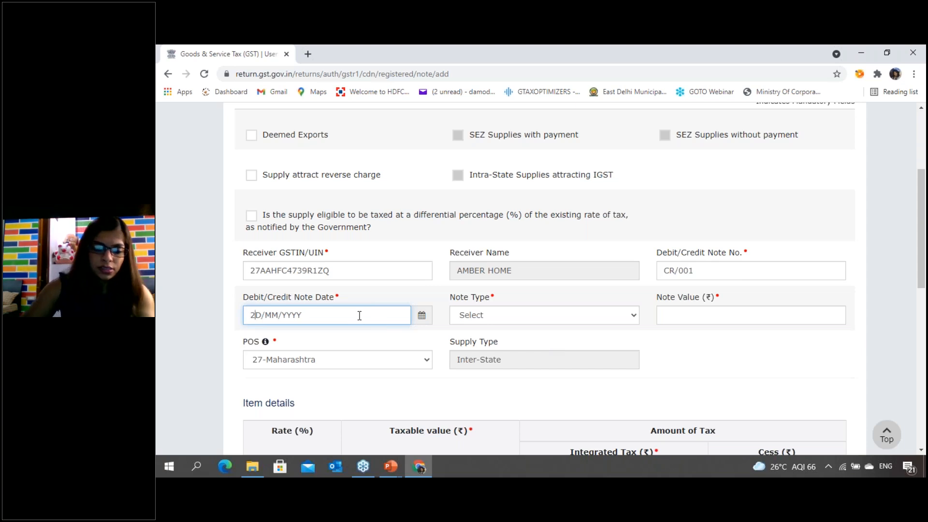
type("5/07/")
type("2011")
key("BackSpace")
key("BackSpace")
type("21")
key("Tab")
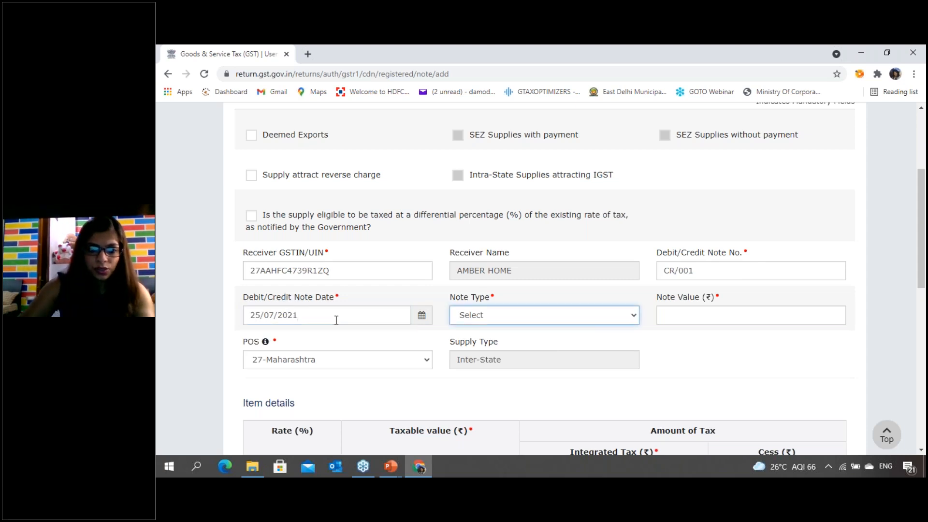
- Set the note type to Credit and the note value to ₹59,000
left_click(609, 323)
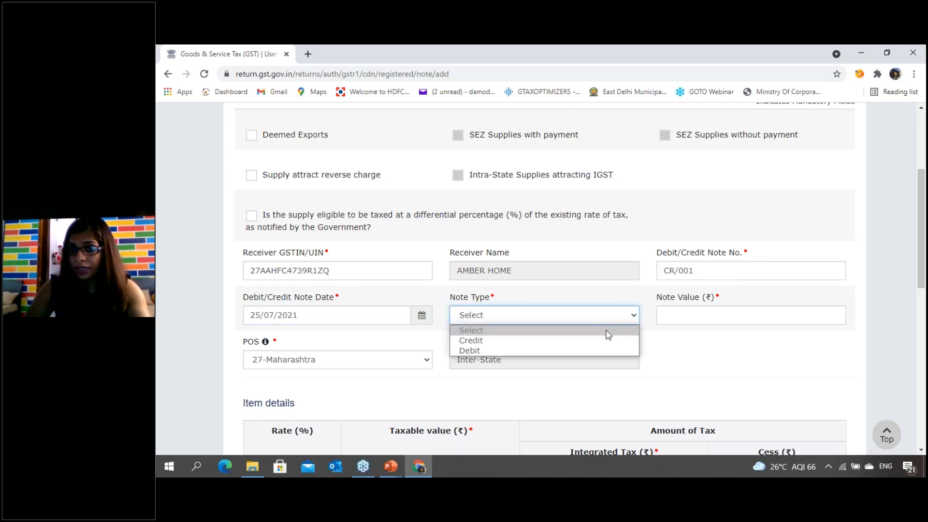
left_click(585, 340)
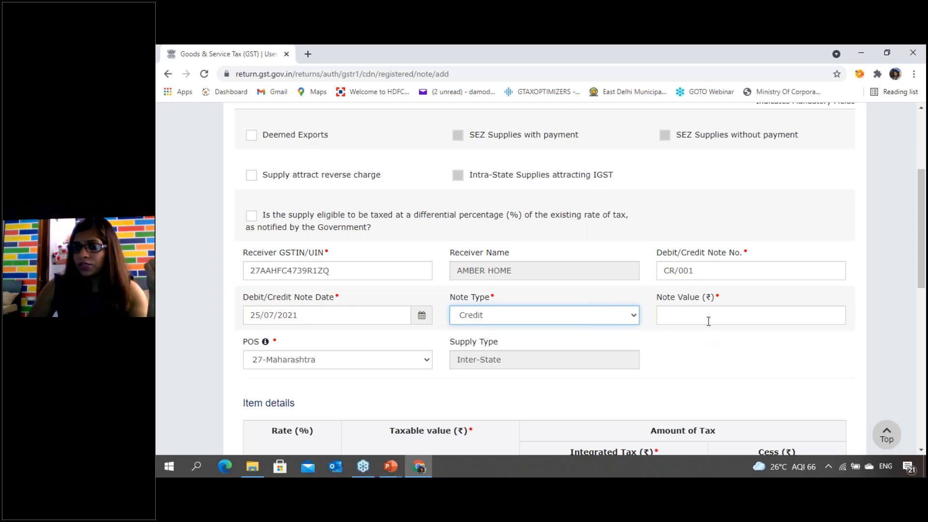
left_click(709, 311)
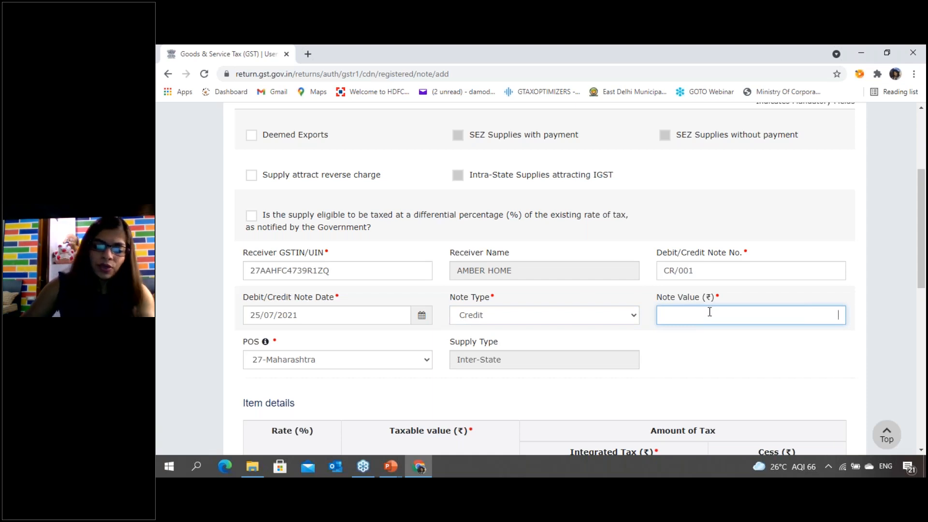
type("590000.00")
key("Tab")
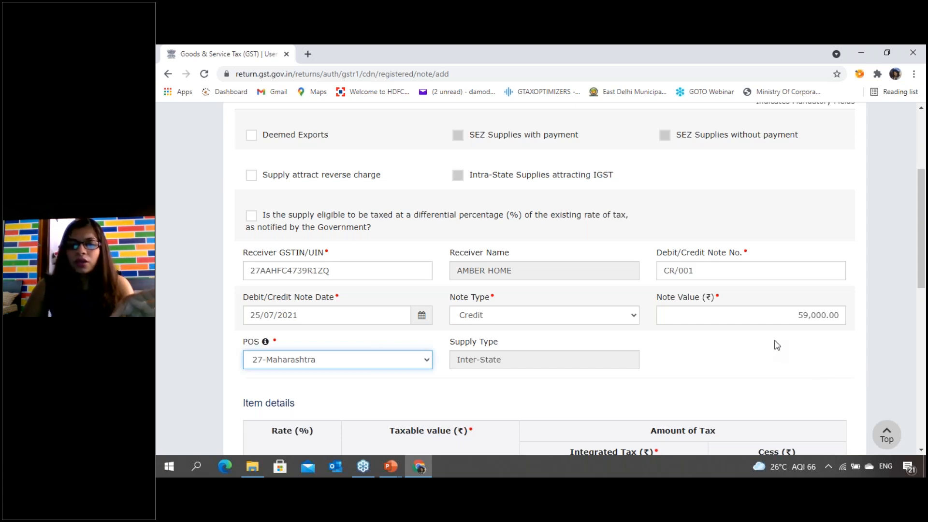
- Enter a taxable value of ₹50,000 at the 18% rate in the item details and save the credit note
scroll(775, 344, "down", 1)
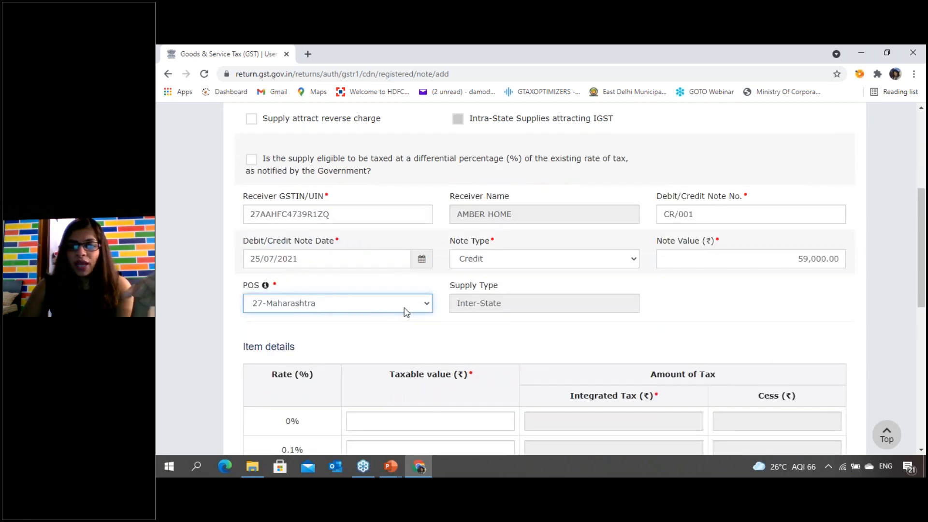
scroll(429, 300, "down", 6)
left_click(399, 342)
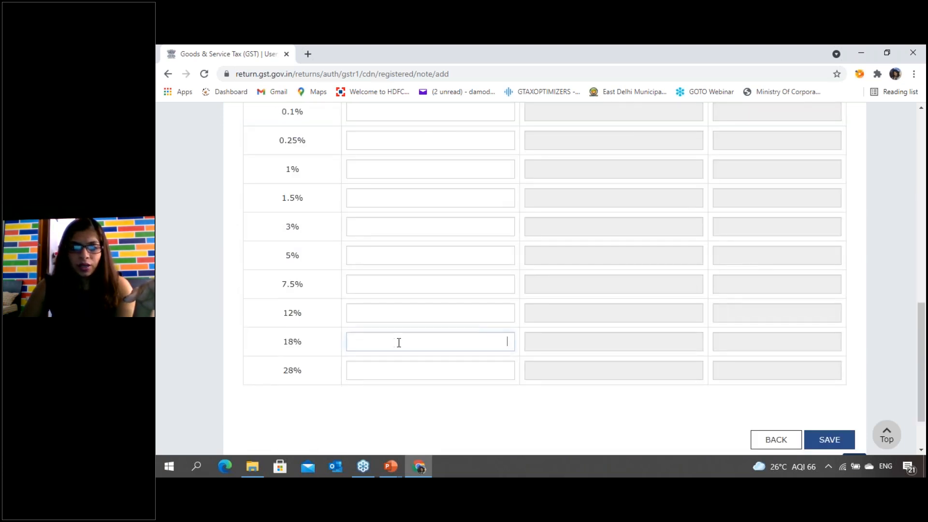
type("50000")
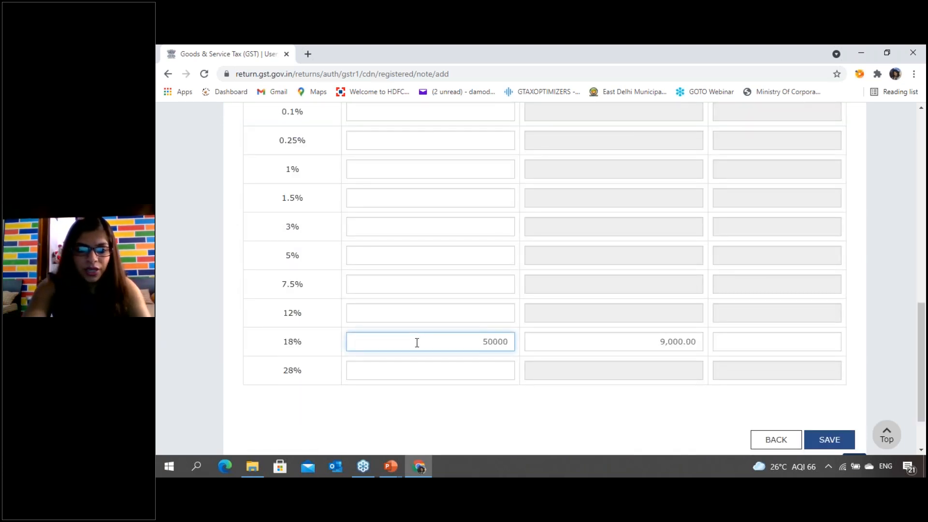
key("Tab")
left_click(840, 445)
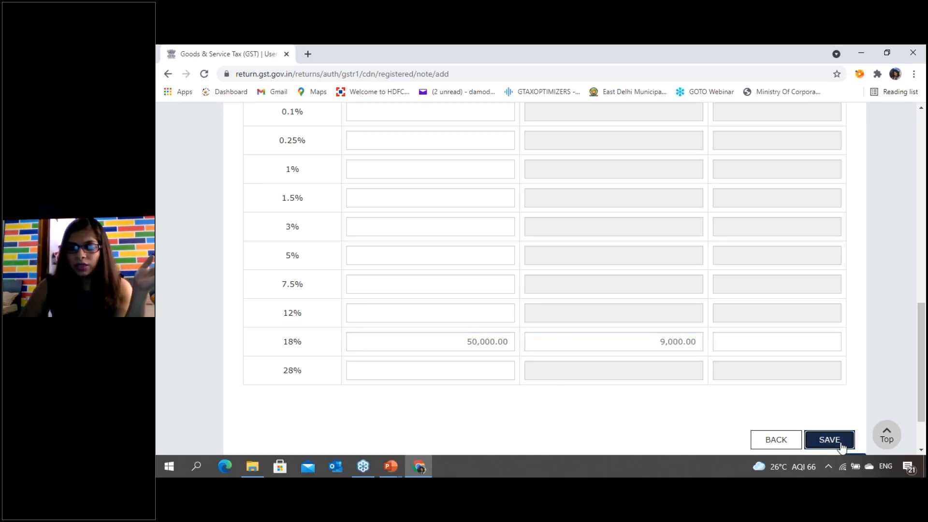
- Open credit note CR/001 for editing, review its header fields and item details, and return to the notes summary without saving
scroll(601, 362, "down", 2)
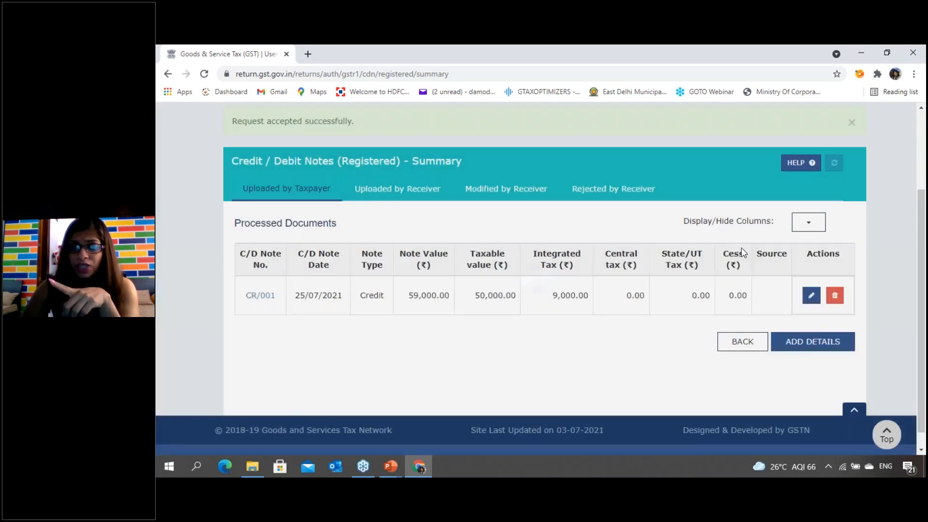
left_click(812, 295)
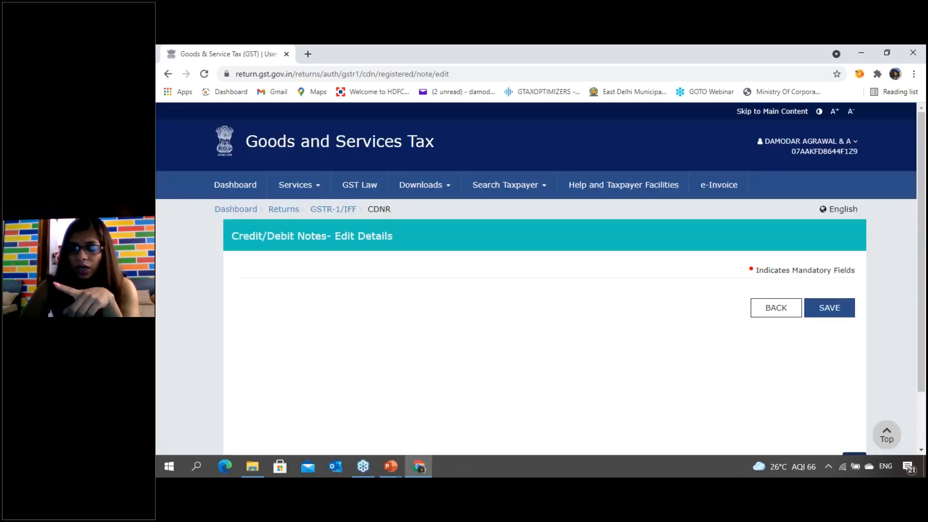
scroll(366, 317, "down", 6)
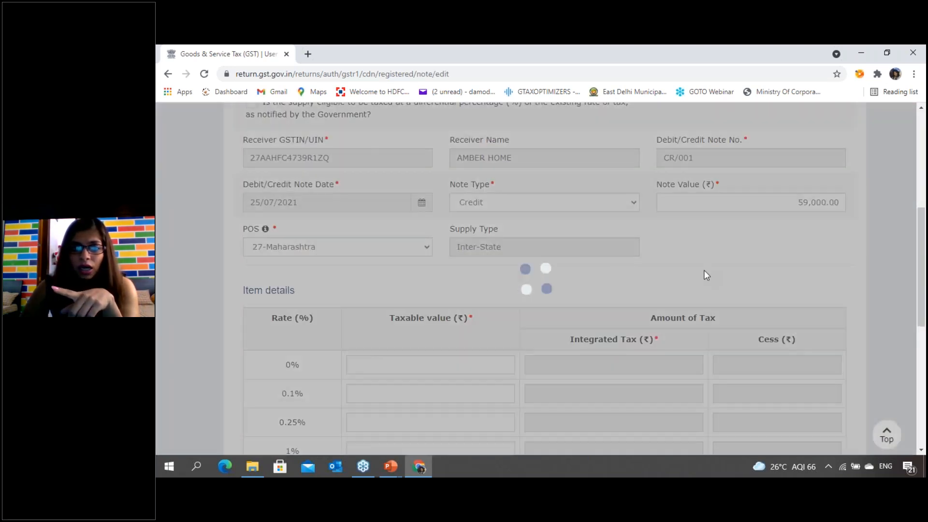
scroll(713, 290, "up", 1)
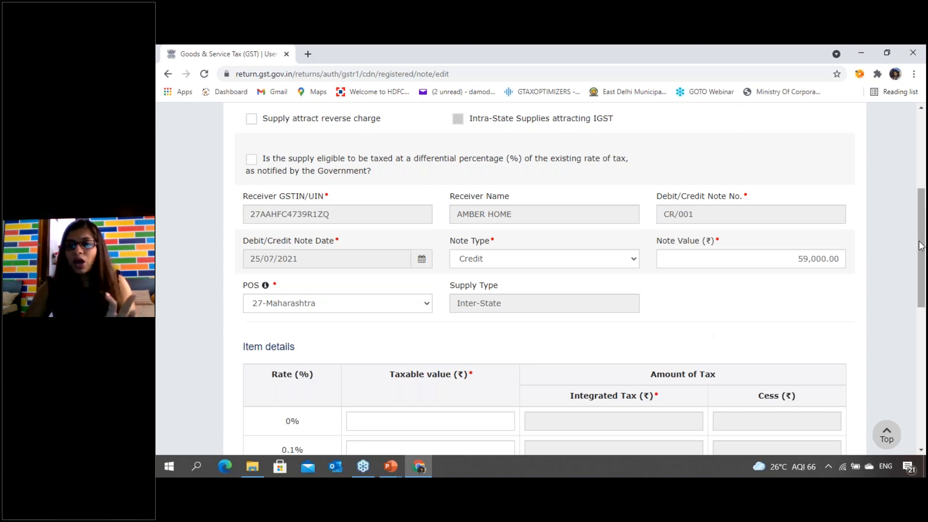
scroll(920, 265, "down", 3)
scroll(921, 264, "down", 6)
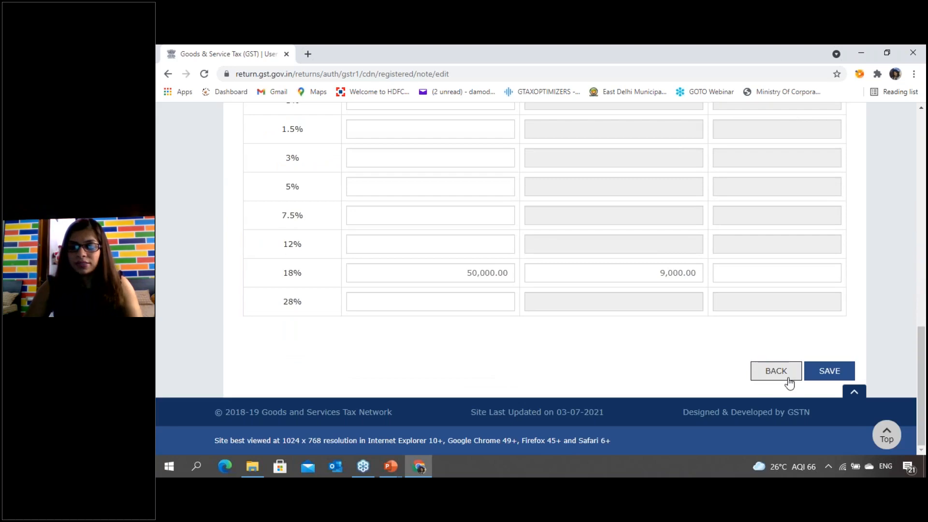
left_click(788, 379)
- Go back from the registered credit/debit notes summary to the GSTR-1 invoice details overview
scroll(580, 377, "down", 1)
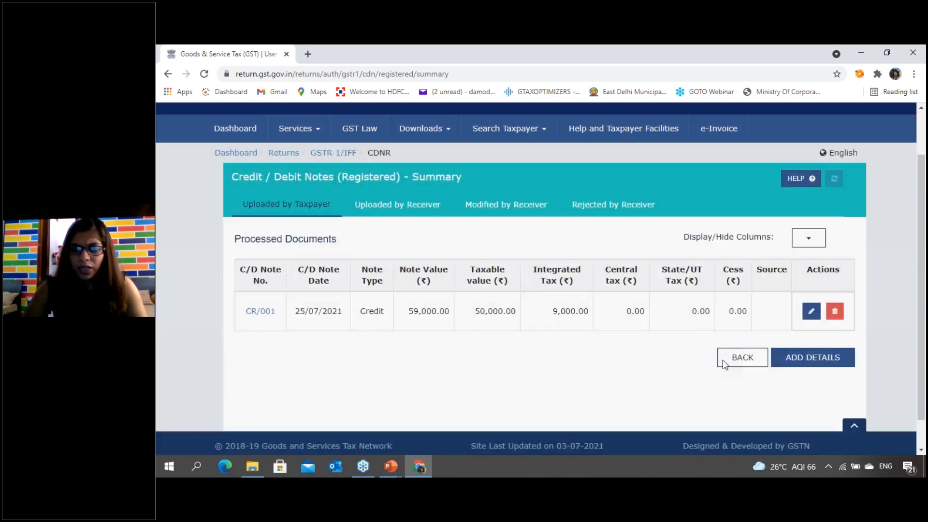
left_click(723, 359)
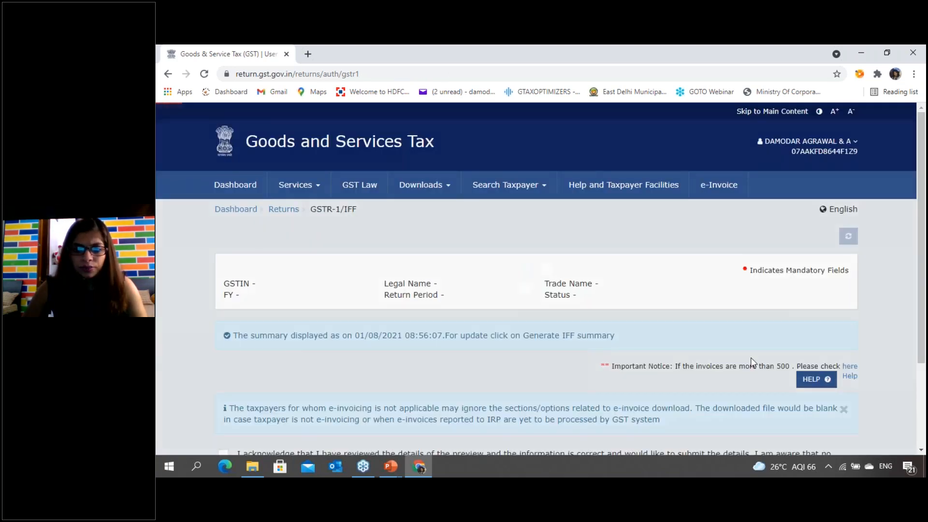
scroll(754, 373, "down", 3)
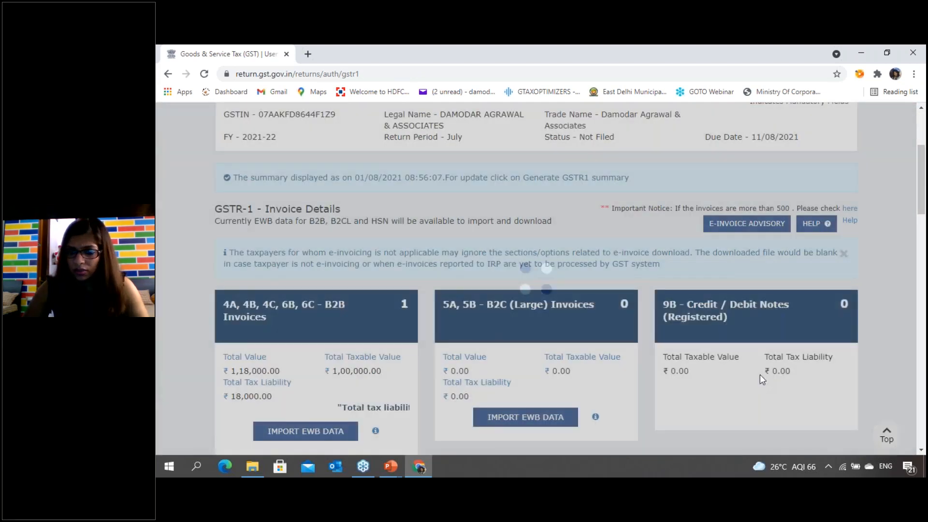
- Refresh the GSTR-1 page and check the 9B - Credit / Debit Notes (Registered) tile for the added note
scroll(758, 374, "up", 2)
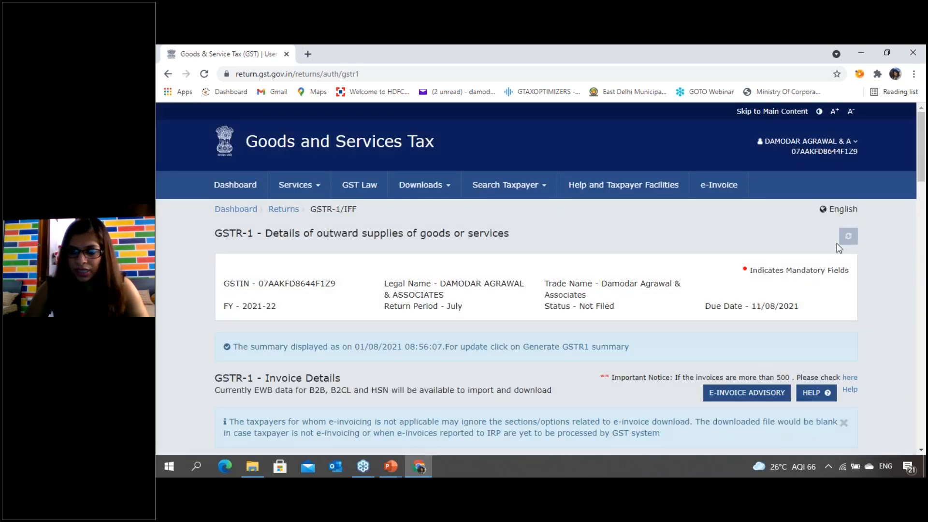
scroll(532, 290, "down", 5)
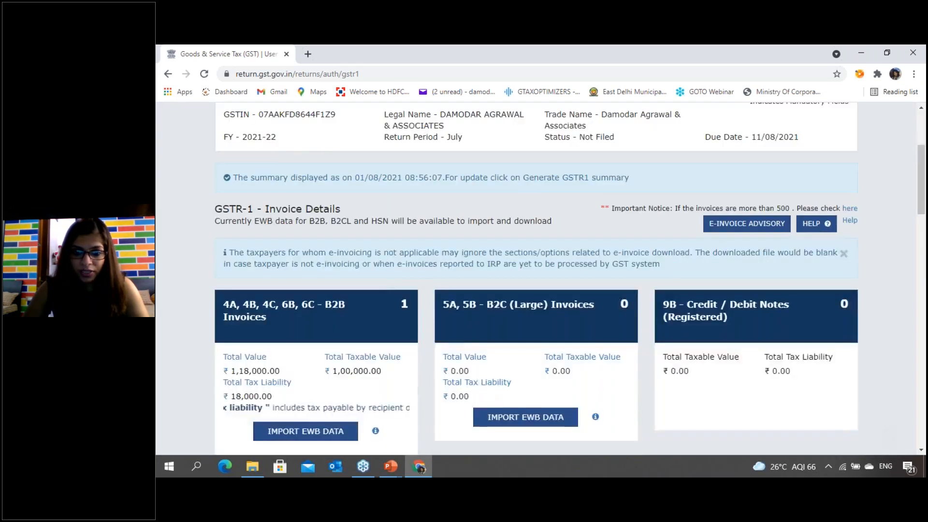
scroll(849, 242, "up", 5)
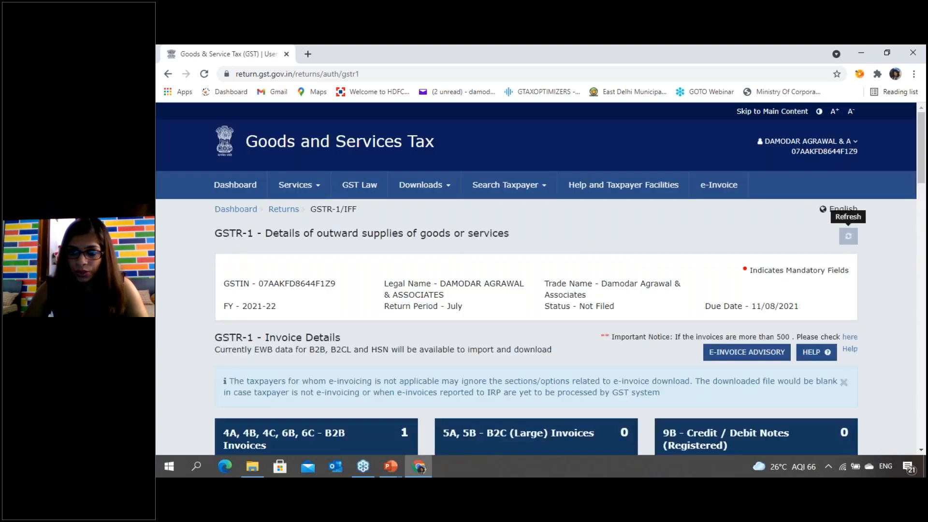
left_click(848, 238)
scroll(506, 341, "down", 4)
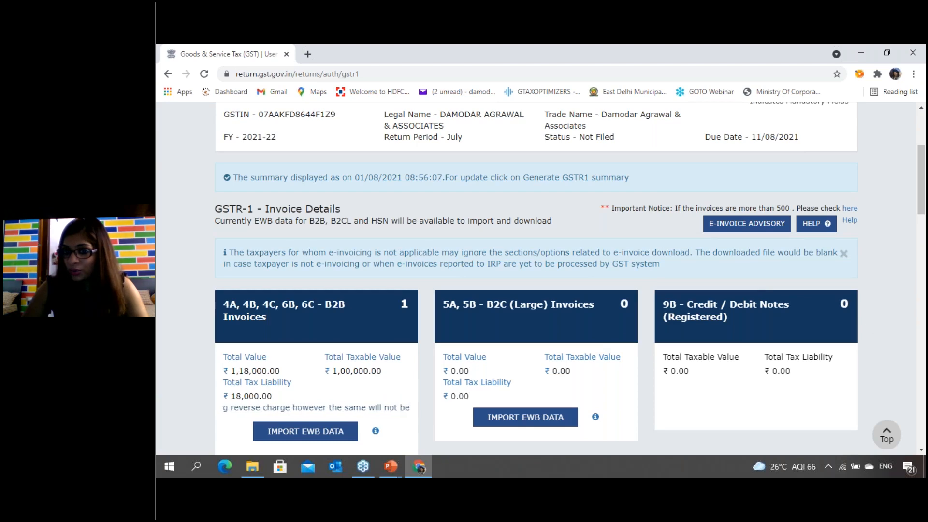
scroll(846, 241, "up", 4)
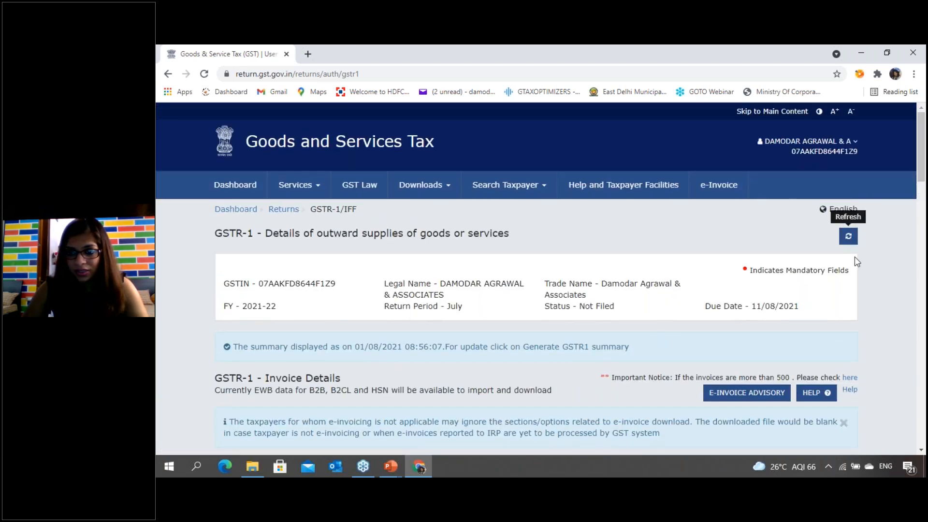
- Reload the GSTR-1 details once more and look over the invoice tiles down to 9A - Amended B2B Invoices
left_click(848, 238)
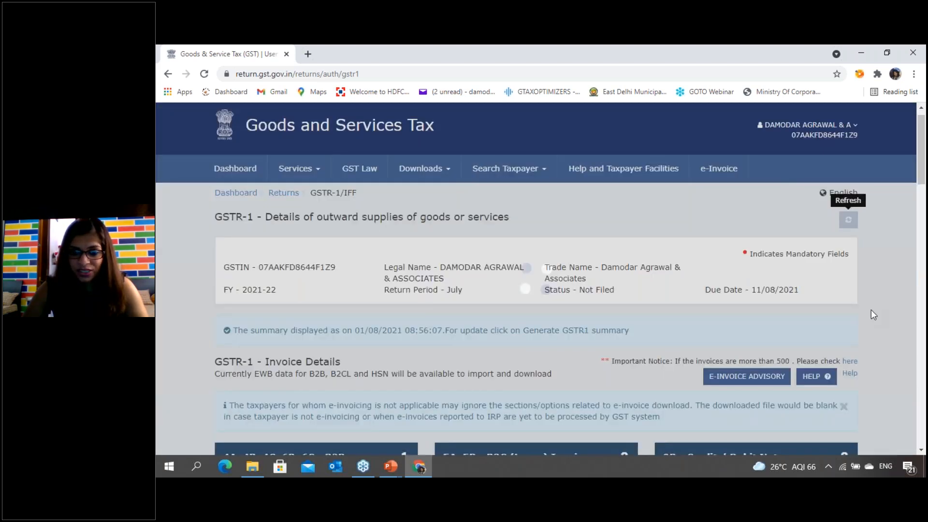
scroll(871, 311, "down", 4)
scroll(871, 310, "down", 1)
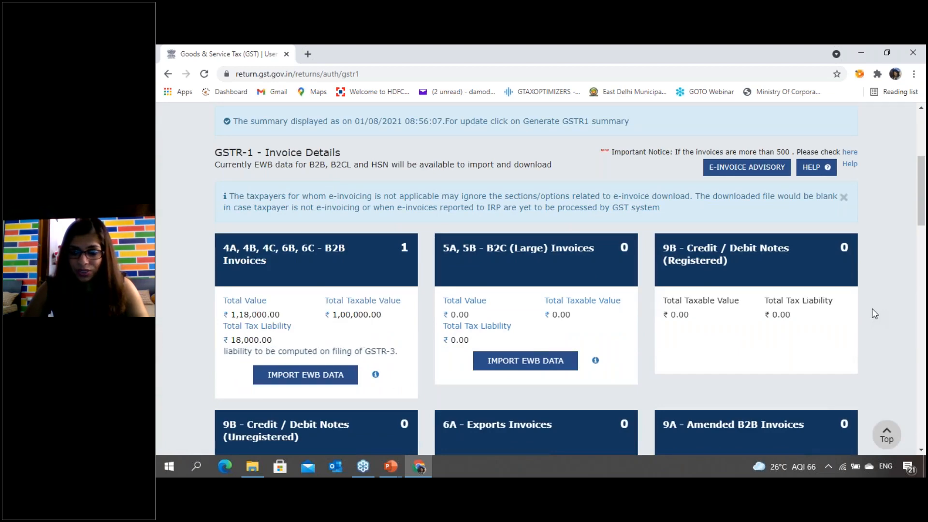
scroll(873, 312, "down", 3)
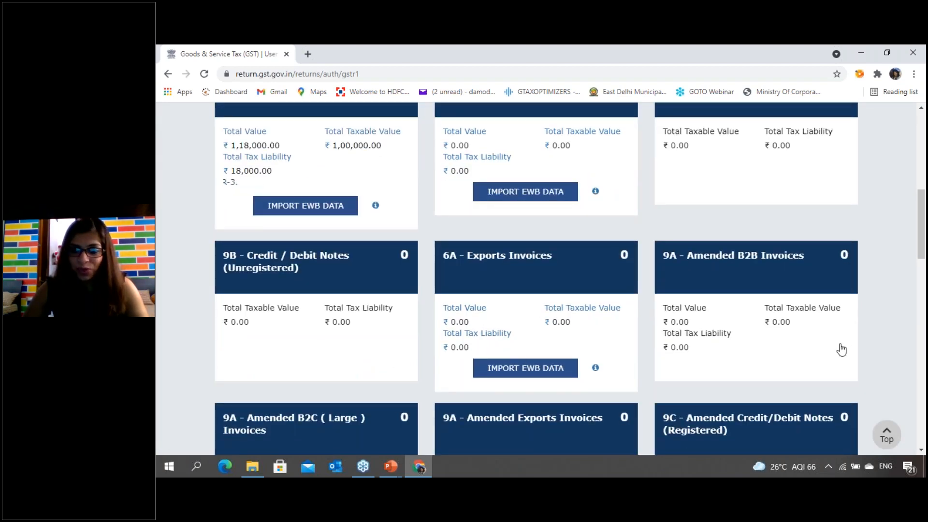
mouse_move(756, 347)
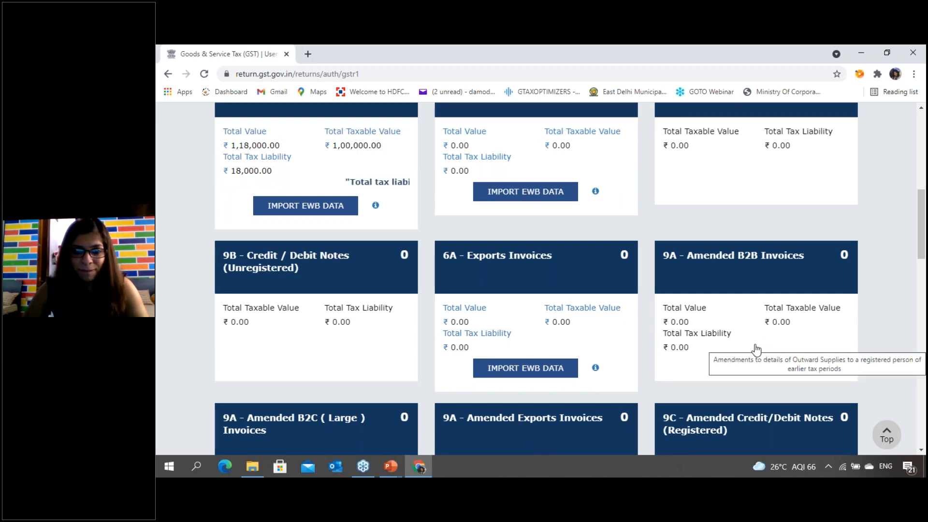
- Open 9B - Credit / Debit Notes (Unregistered), start adding a note, and review the fields of the blank B2CL form
left_click(331, 288)
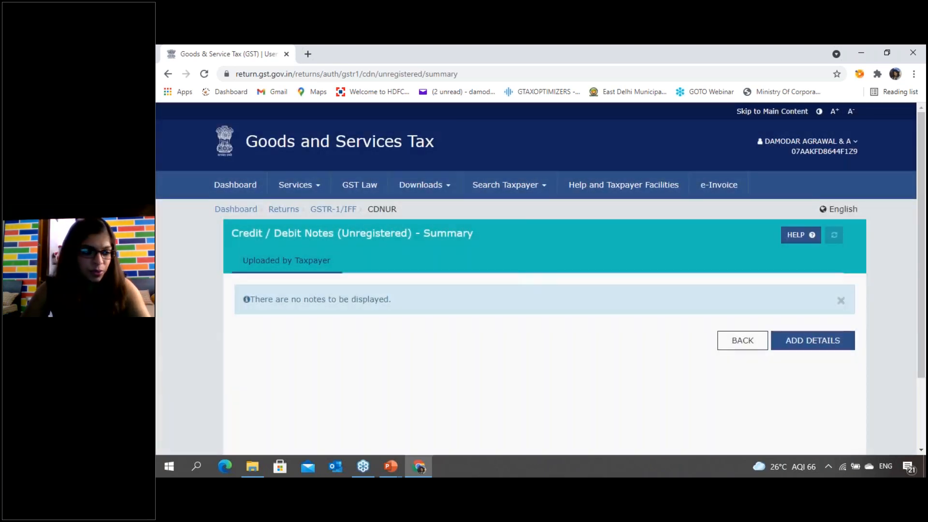
left_click(810, 344)
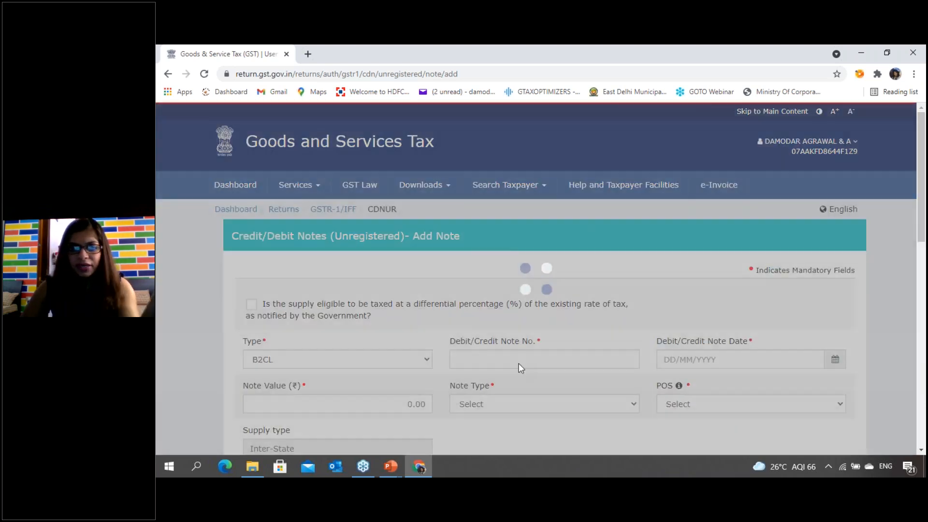
scroll(519, 369, "down", 3)
scroll(516, 369, "down", 2)
scroll(517, 385, "up", 1)
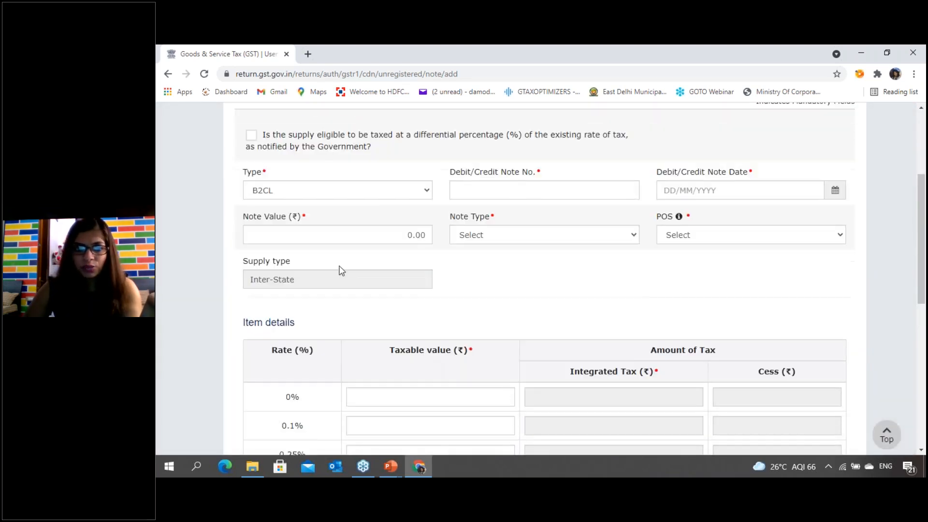
scroll(516, 301, "up", 1)
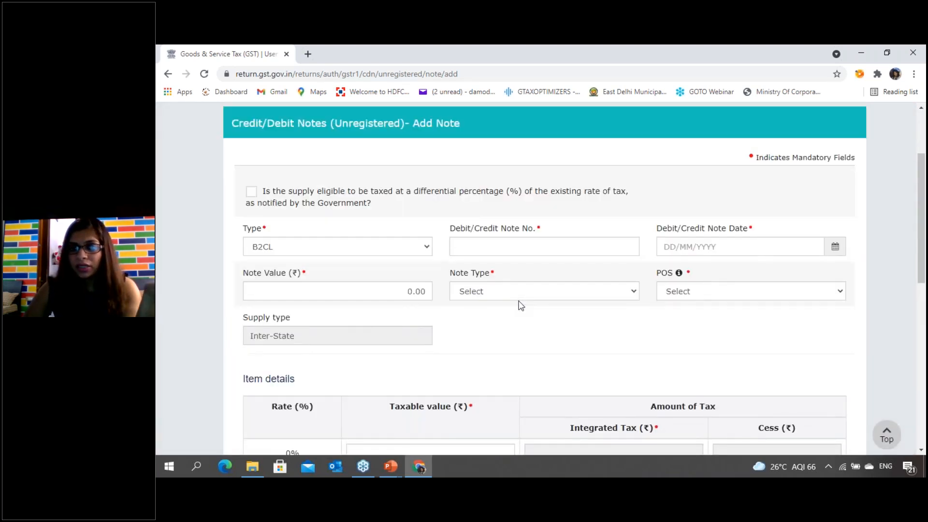
scroll(622, 363, "up", 1)
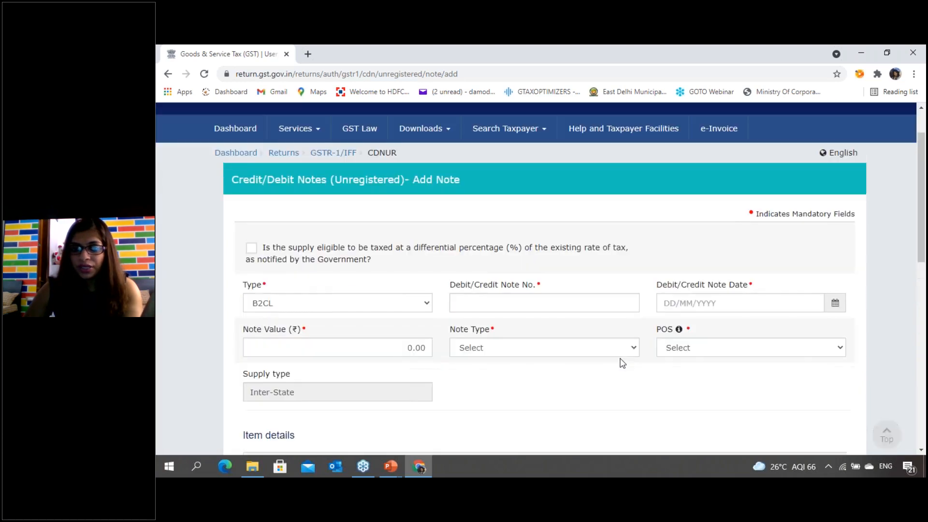
- Set the unregistered note's type to Exports with payment and review its header fields and item details
left_click(402, 314)
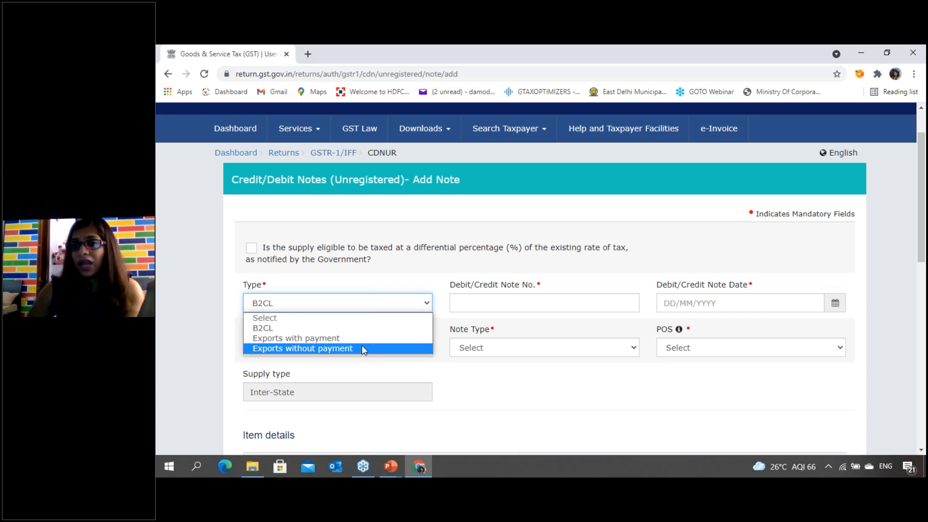
left_click(338, 338)
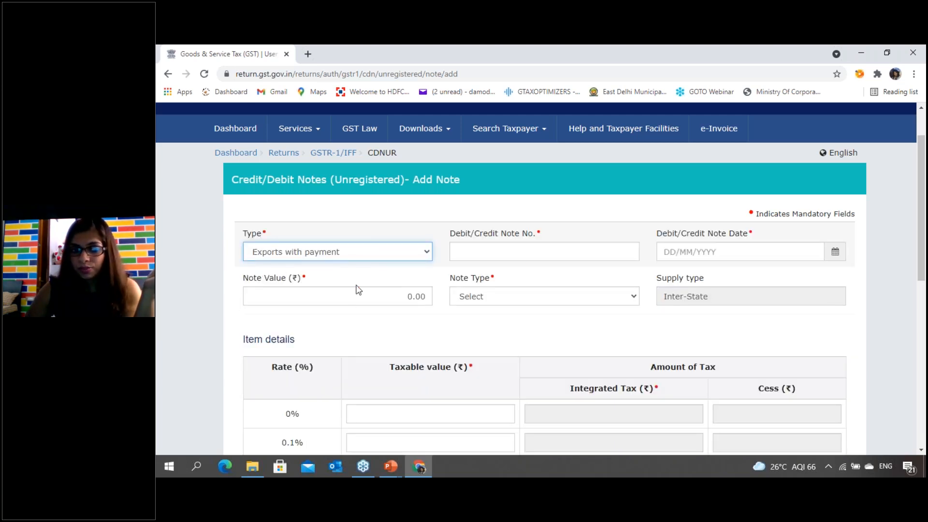
scroll(338, 309, "up", 2)
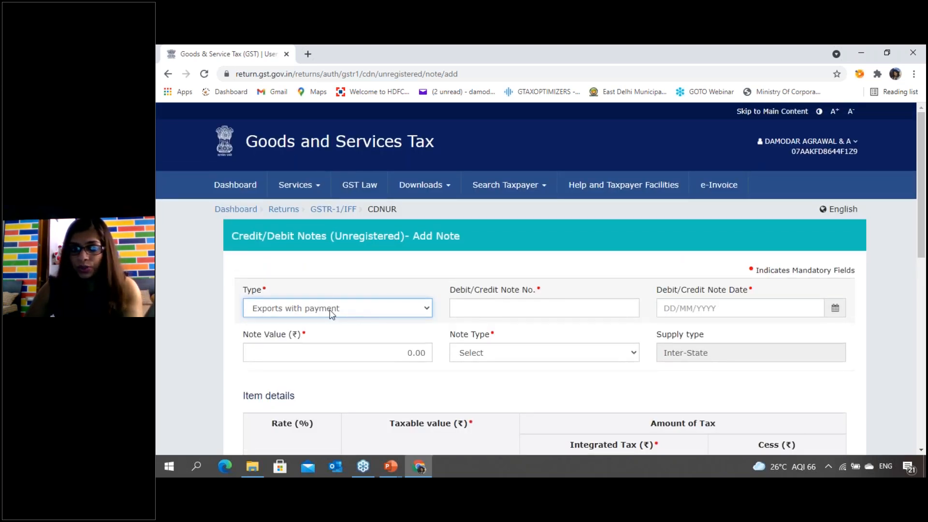
scroll(659, 371, "down", 5)
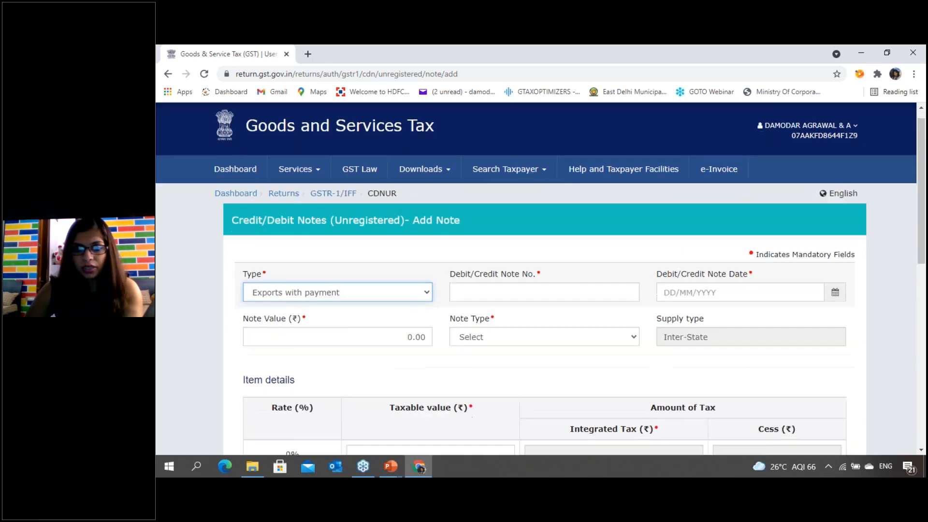
scroll(489, 364, "up", 5)
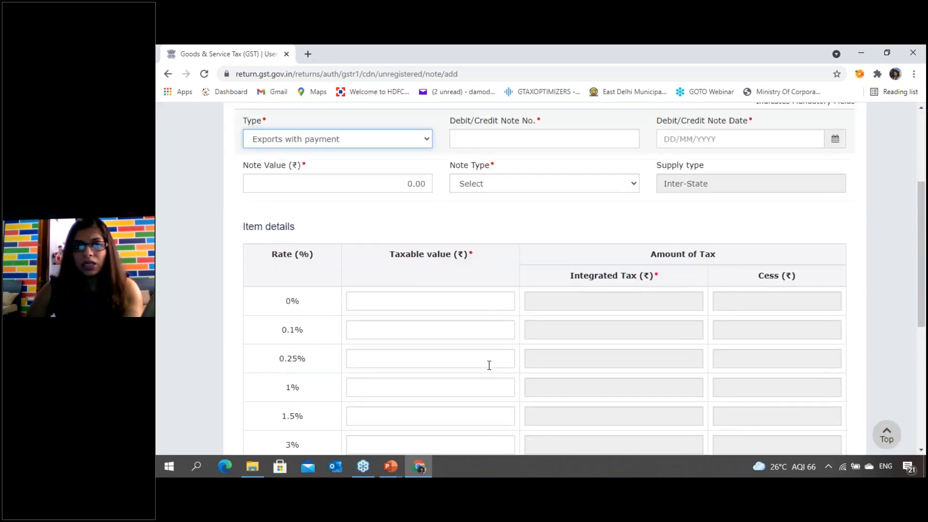
- Change the note's type to Exports without payment and look through the form down to the 28% rate row
left_click(371, 259)
left_click(363, 297)
scroll(367, 299, "down", 10)
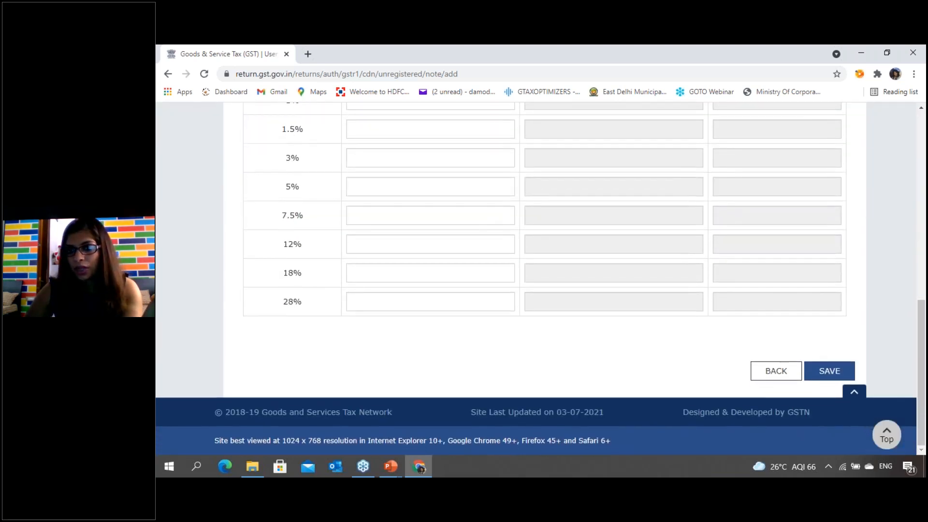
scroll(390, 323, "up", 10)
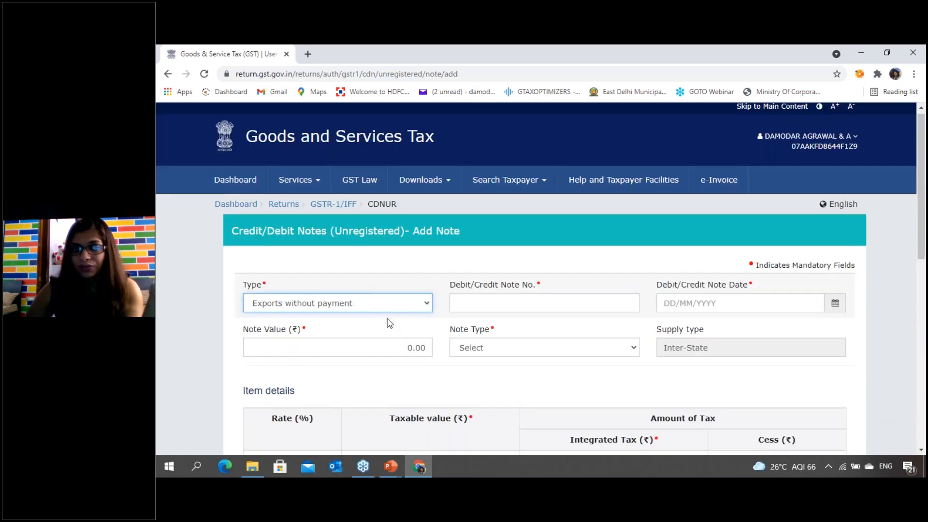
scroll(663, 335, "down", 10)
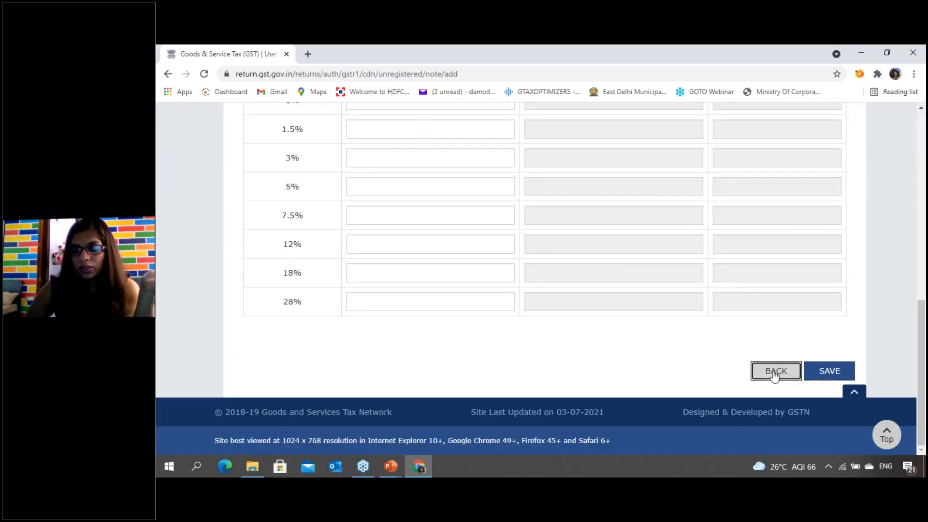
- Return to the GSTR-1 overview without saving the note and review the remaining tiles through the summary and filing options
left_click(775, 371)
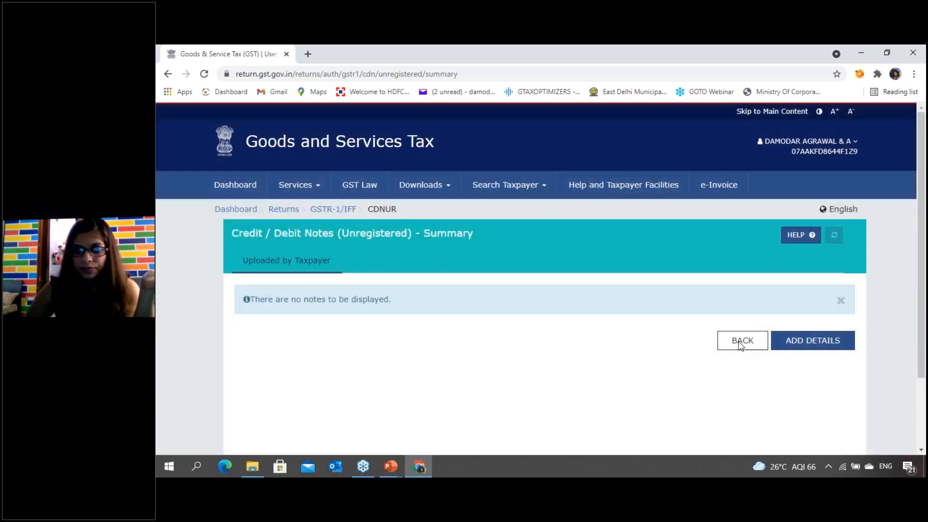
left_click(740, 342)
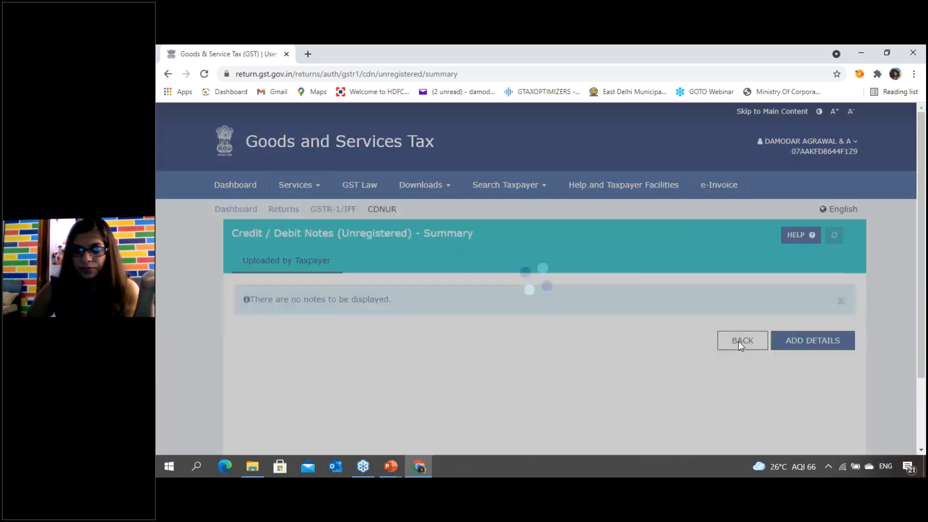
scroll(642, 331, "down", 4)
scroll(642, 335, "down", 1)
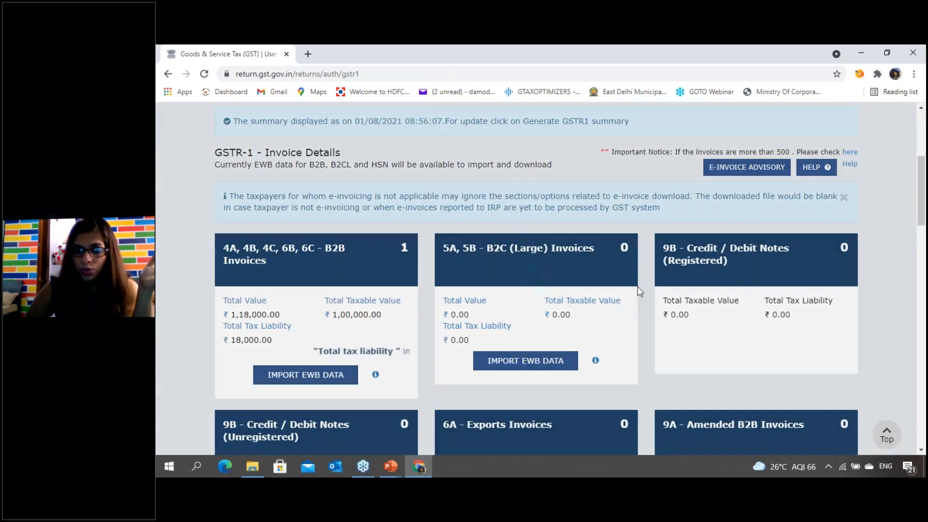
scroll(812, 290, "down", 3)
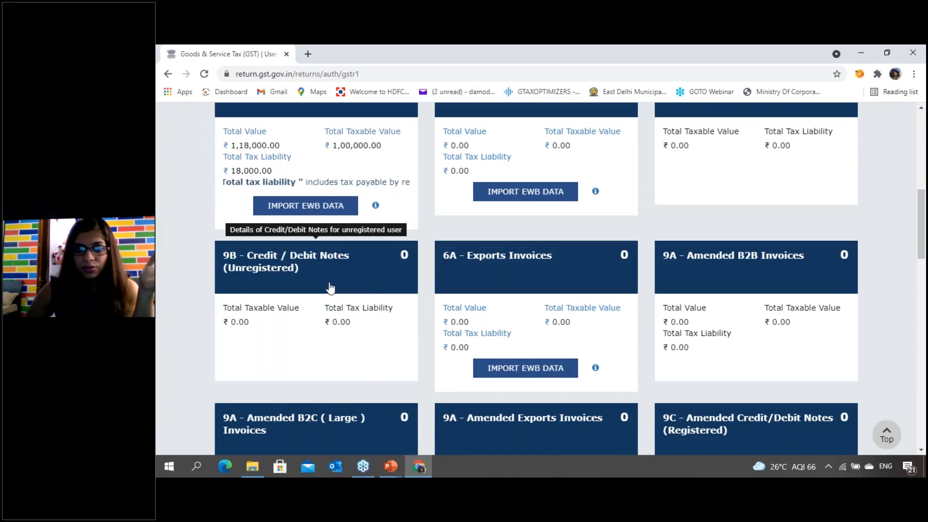
scroll(329, 288, "down", 1)
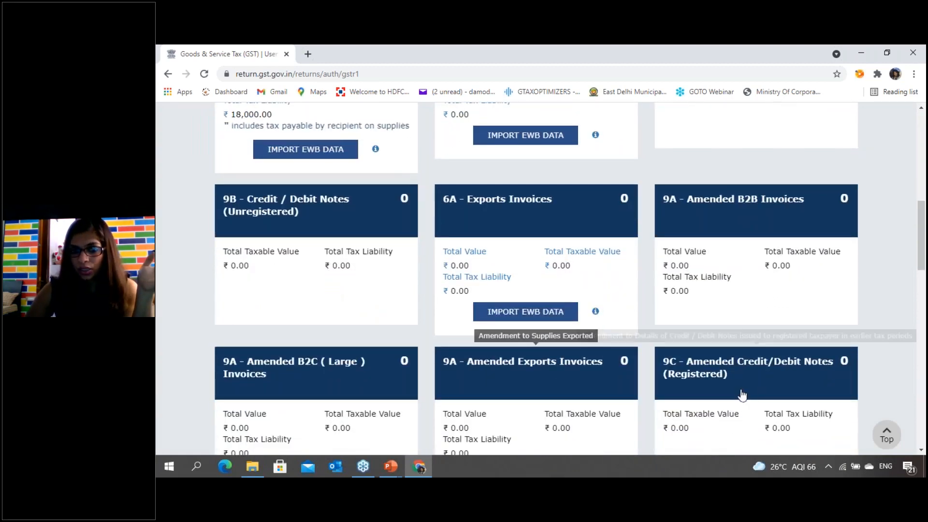
scroll(754, 389, "up", 2)
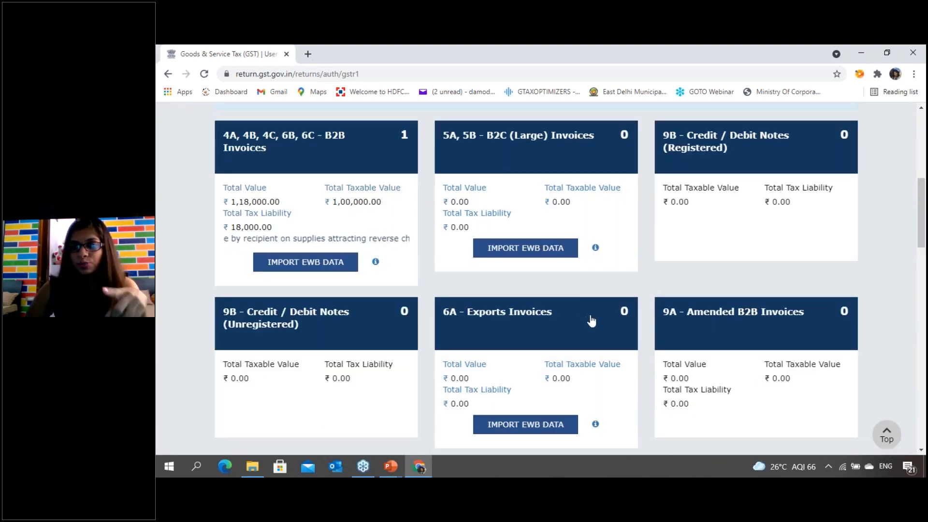
scroll(591, 323, "down", 3)
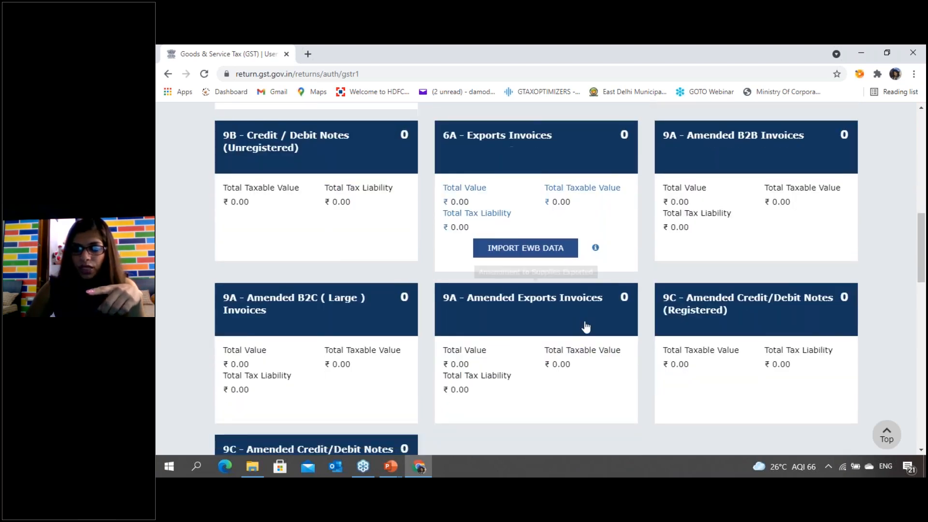
scroll(585, 328, "down", 15)
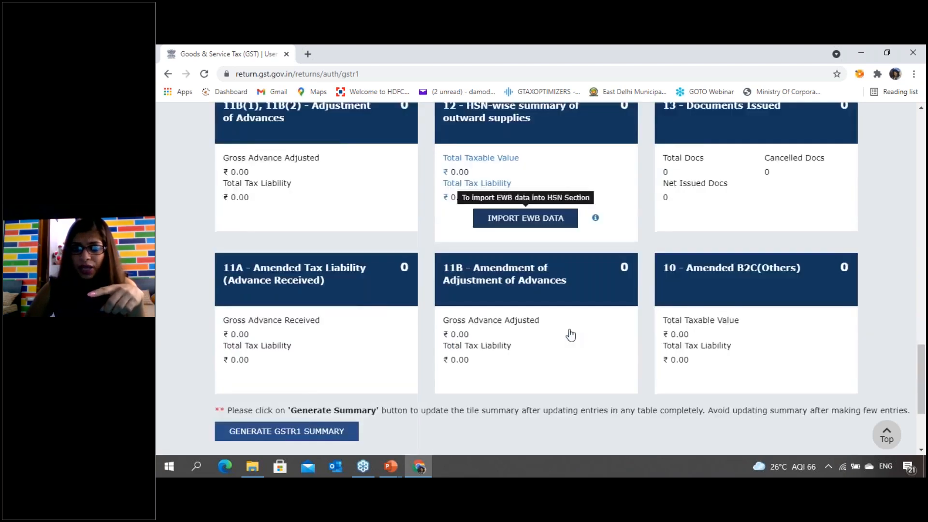
scroll(571, 334, "down", 3)
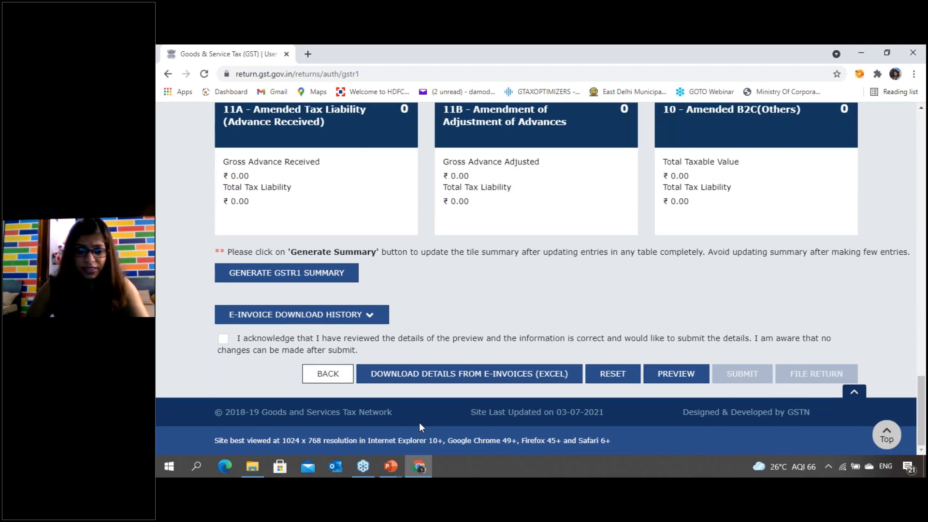
- Switch to the running PowerPoint slide show, advance to a blank slide, and handwrite a double-underlined "Break" in red pen
mouse_move(390, 466)
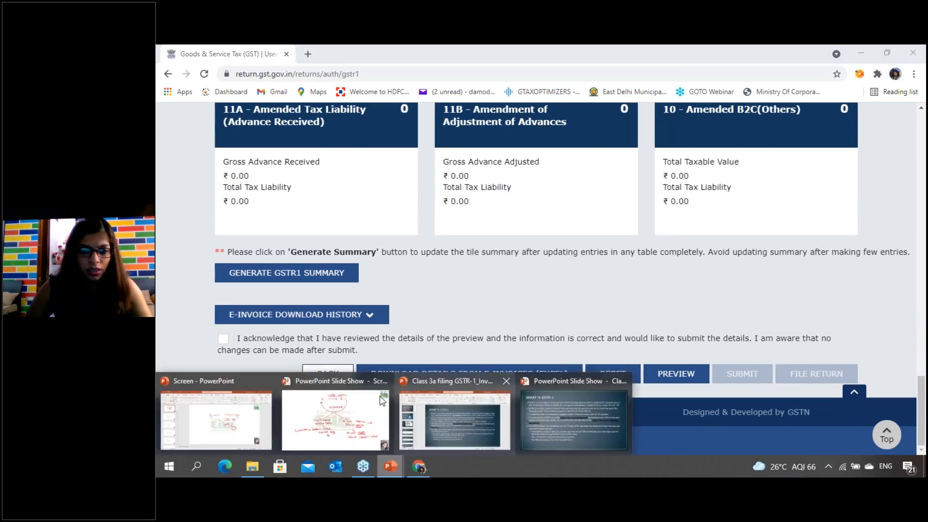
left_click(303, 408)
key("Right")
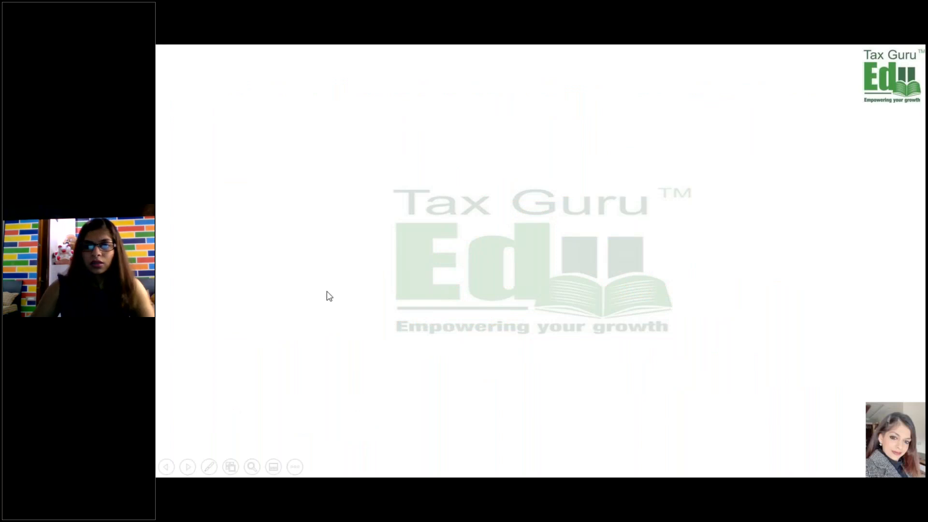
key("ctrl+p")
mouse_move(465, 113)
left_mouse_down()
mouse_move(471, 123)
mouse_move(550, 117)
left_mouse_up()
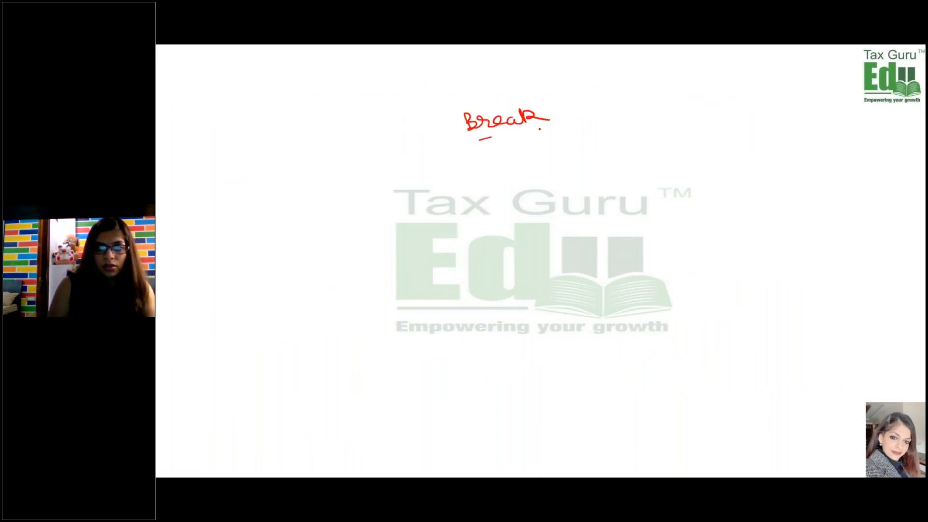
left_click_drag(483, 140, 544, 128)
left_click_drag(496, 144, 543, 135)
- Handwrite the break's start time 9:19 below the heading, followed by an arrow pointing right
mouse_move(433, 168)
left_mouse_down()
mouse_move(421, 185)
mouse_move(453, 176)
left_mouse_up()
left_click(441, 170)
left_click(443, 176)
mouse_move(470, 162)
left_mouse_down()
mouse_move(464, 165)
mouse_move(475, 174)
mouse_move(503, 161)
left_mouse_up()
left_click_drag(501, 157, 506, 170)
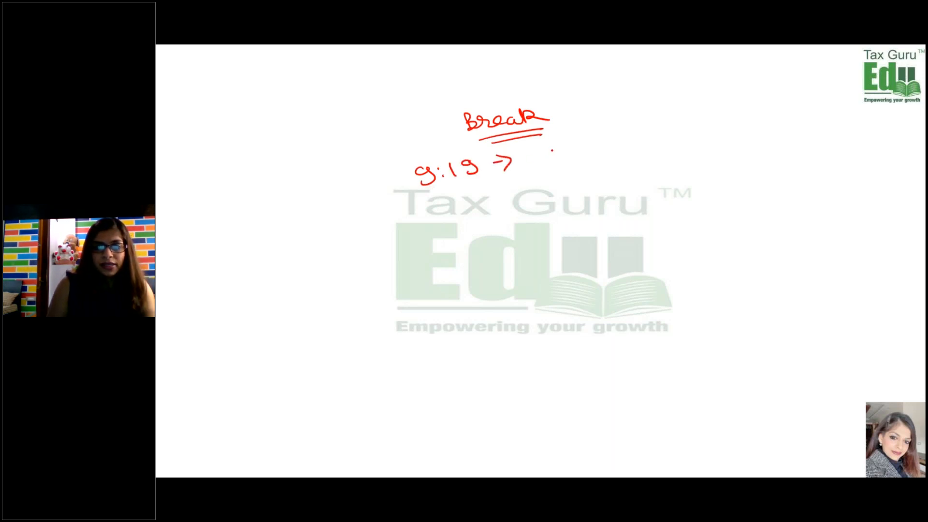
- Handwrite the break's end time 9:30 after the arrow and underline it twice
left_click_drag(553, 149, 548, 163)
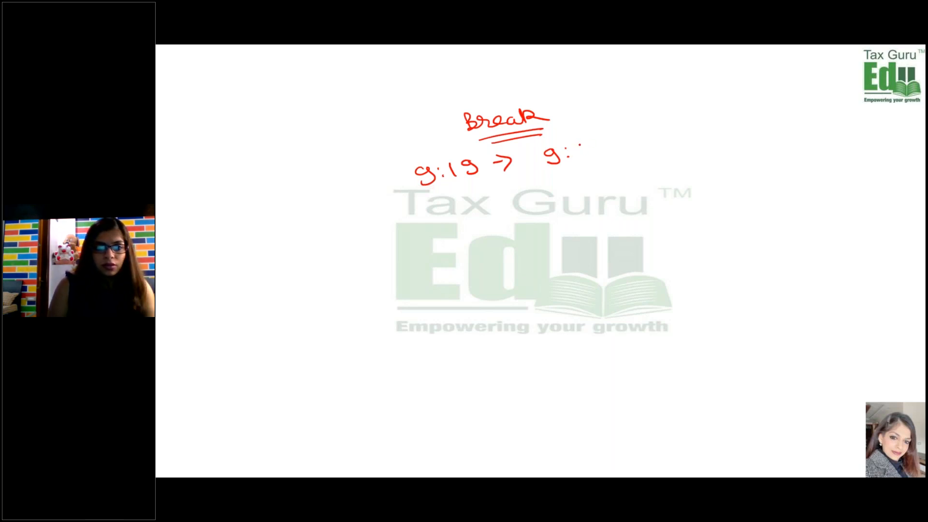
left_click_drag(578, 145, 582, 154)
right_click(580, 144)
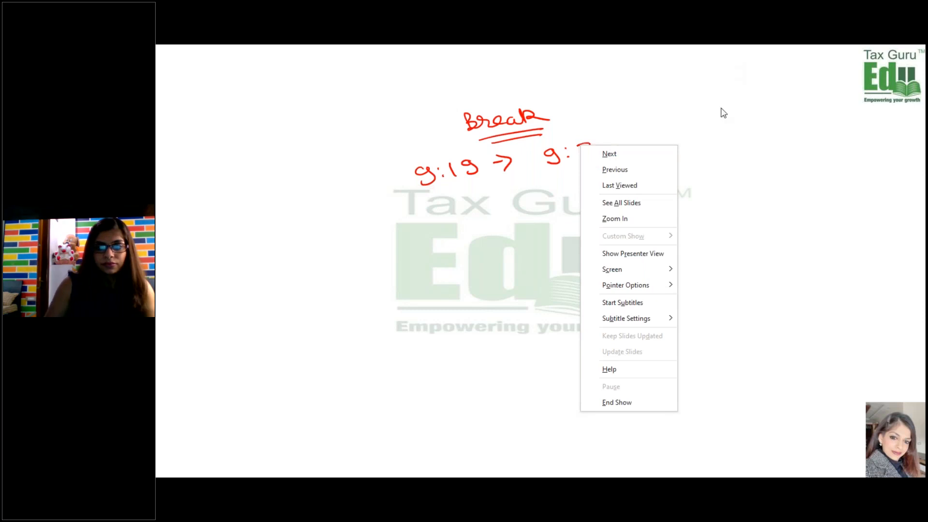
left_click(620, 101)
mouse_move(581, 182)
left_mouse_down()
mouse_move(596, 170)
mouse_move(591, 144)
mouse_move(602, 119)
mouse_move(578, 153)
mouse_move(590, 153)
mouse_move(576, 155)
mouse_move(612, 151)
mouse_move(607, 137)
left_mouse_up()
left_click_drag(564, 176, 628, 161)
left_click_drag(557, 184, 632, 164)
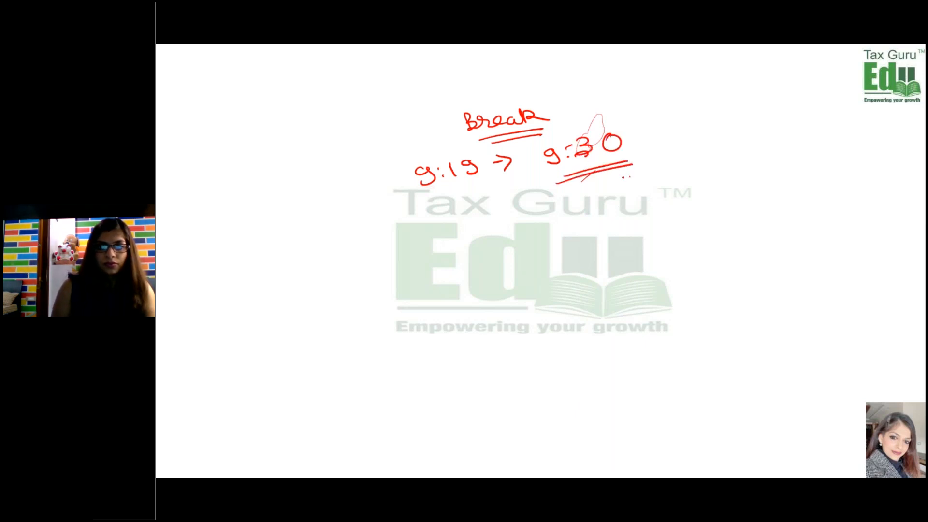
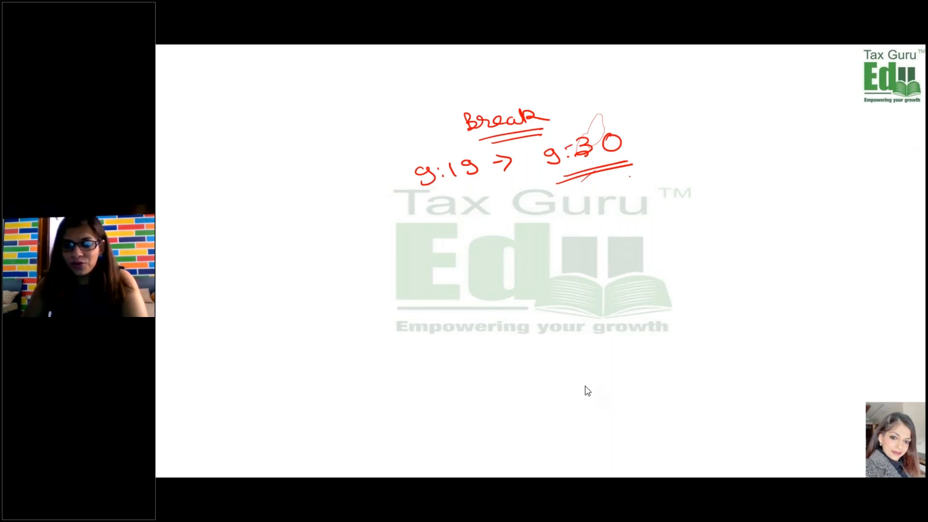
- Switch to the GST portal in Chrome, open its login page again, and enter the account username
key("alt+Tab")
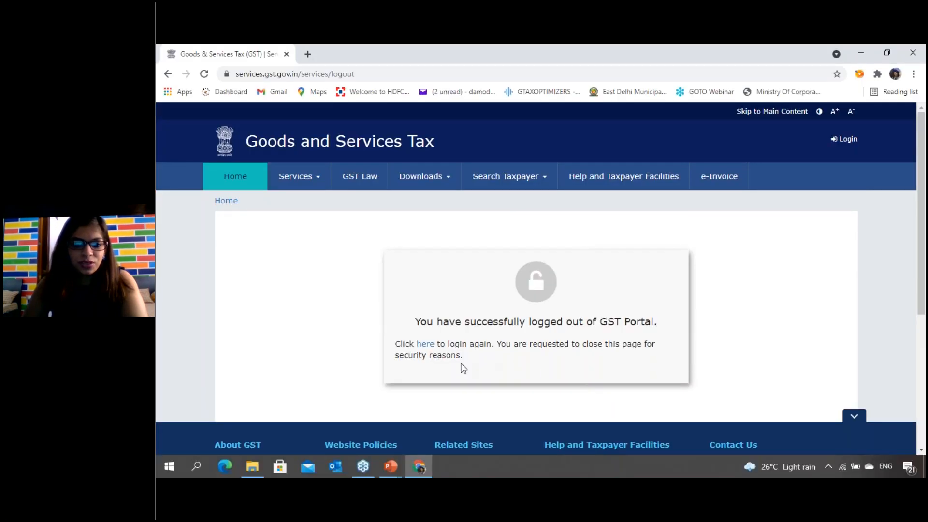
left_click(426, 344)
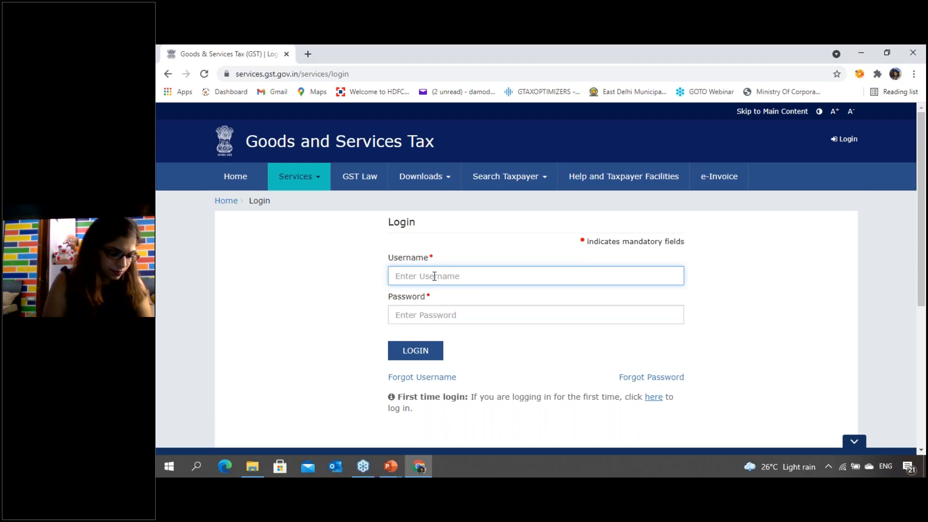
type("Da")
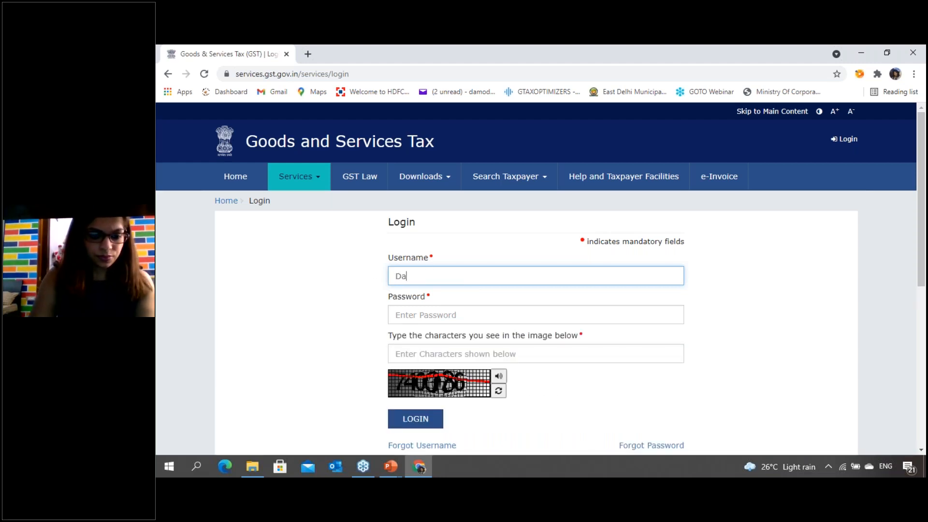
type("modar2")
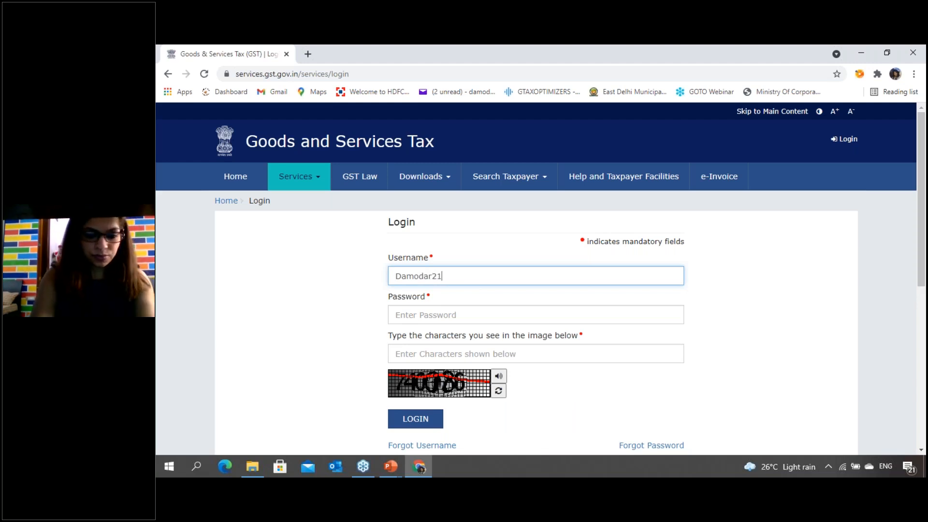
type("014")
key("Tab")
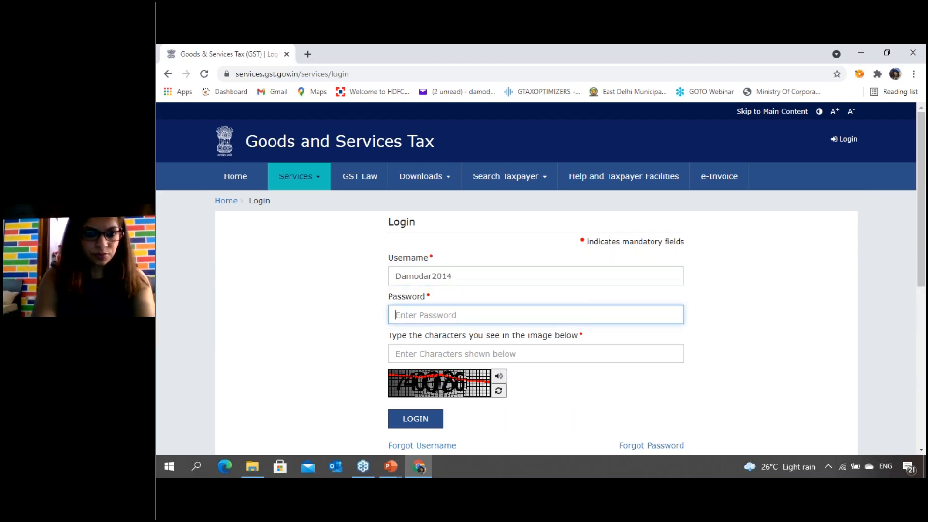
- Enter the account password and the captcha characters, and log in to the portal
type("*****")
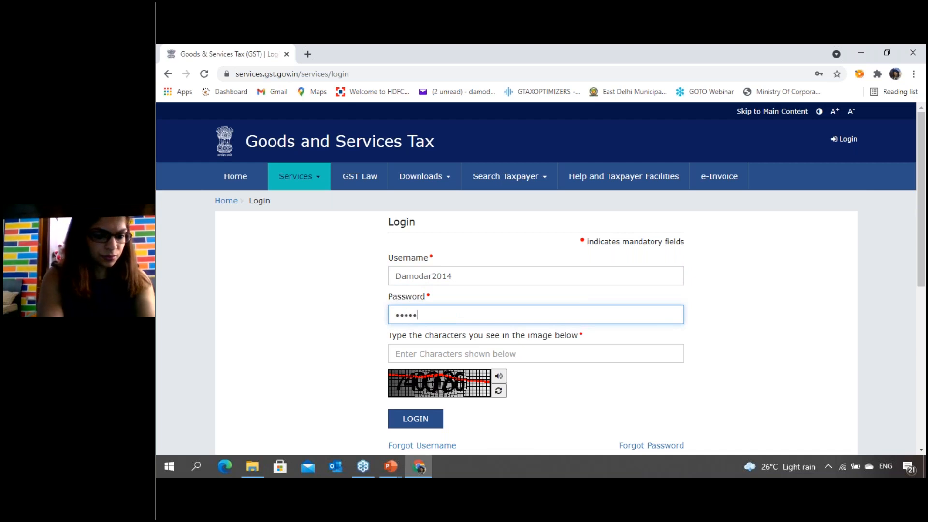
type("*****")
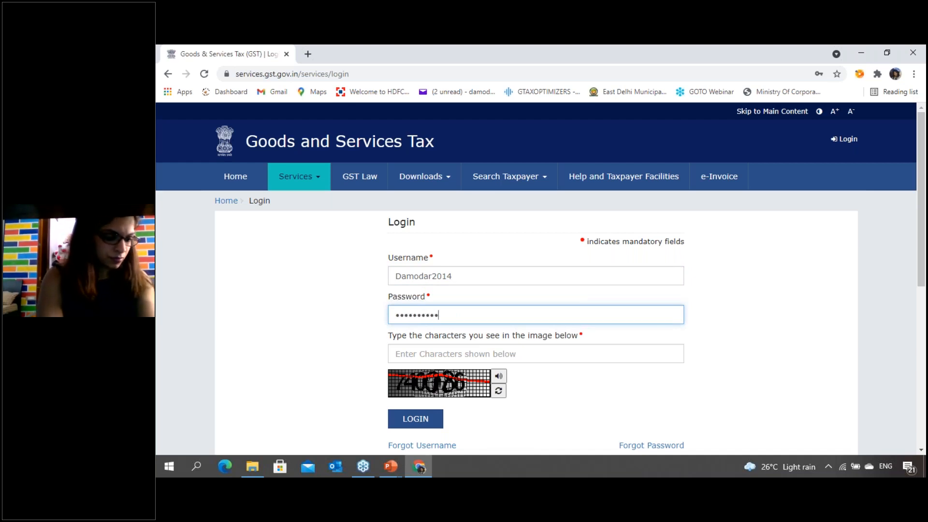
type("****")
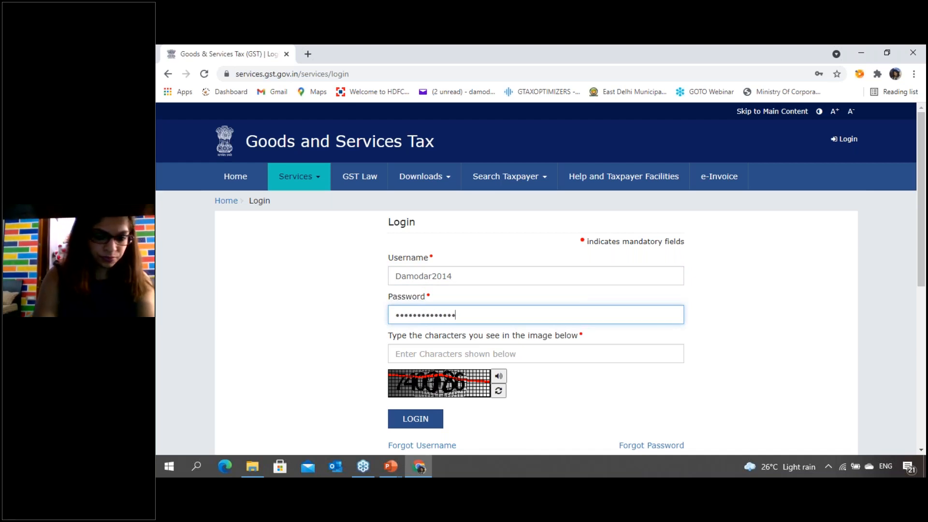
key("Tab")
type("740")
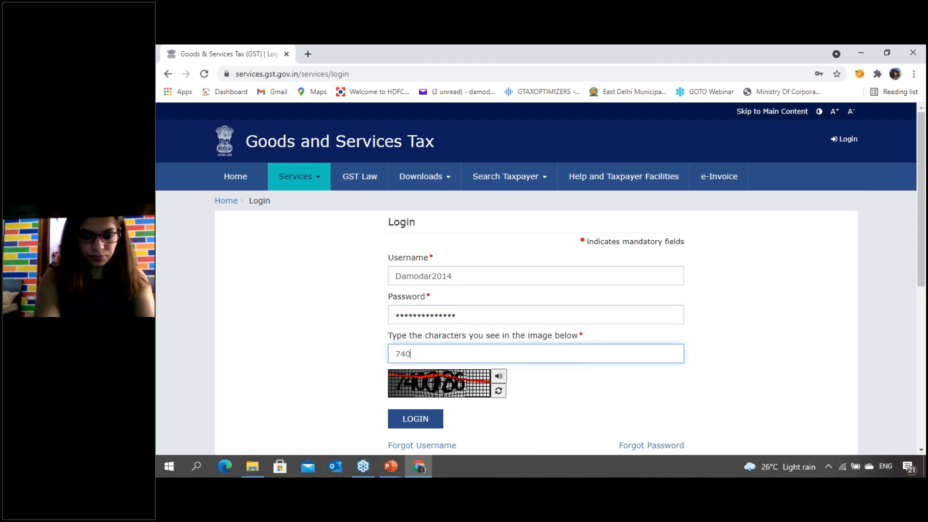
type("086")
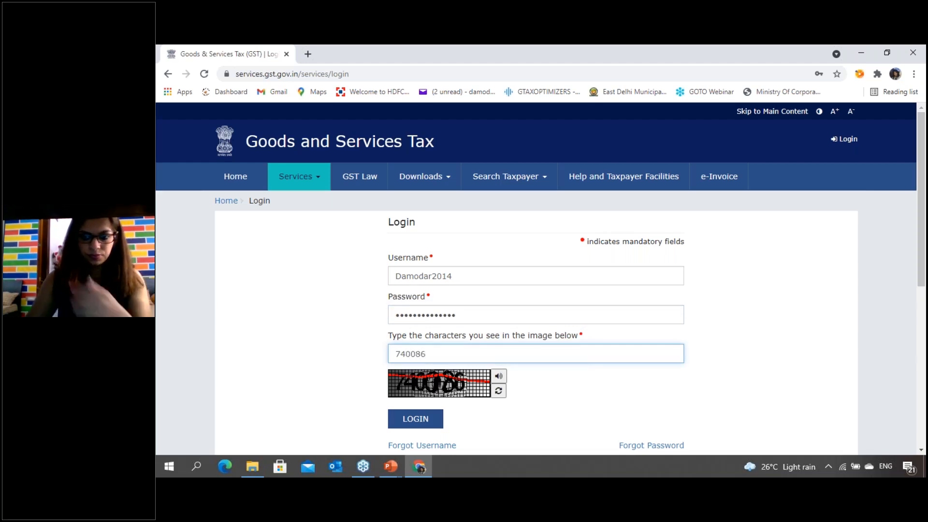
left_click(420, 419)
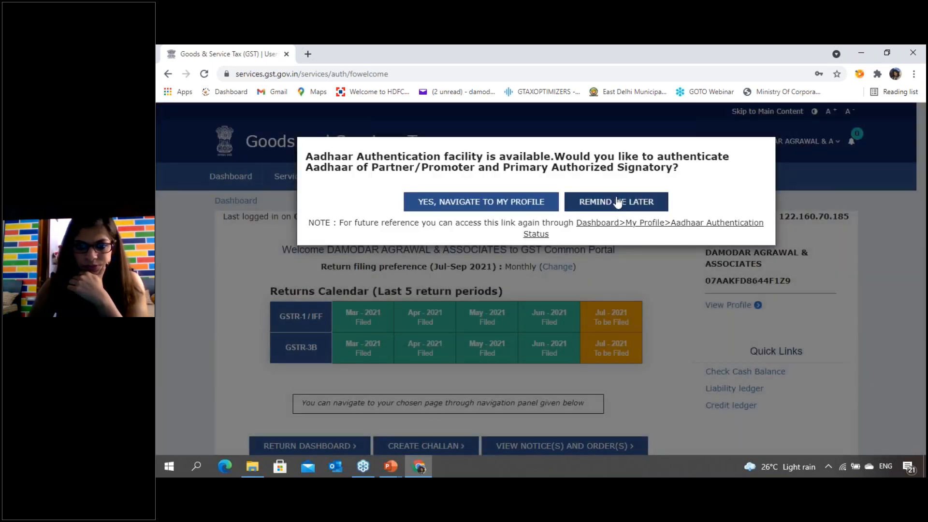
- Open the return dashboard from the portal's welcome page
left_click(617, 202)
scroll(279, 348, "down", 3)
left_click(328, 302)
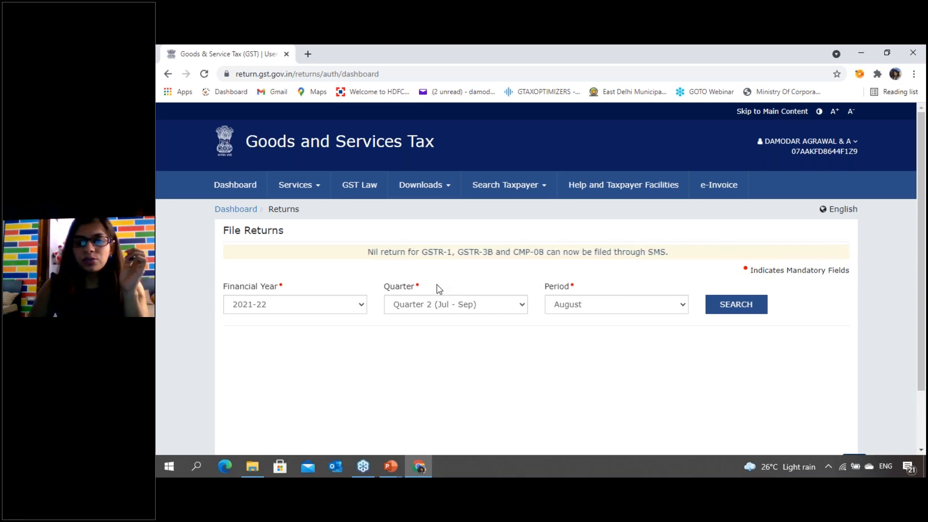
- Set the return period to July, search for its returns, and open GSTR-1 for online preparation
left_click(583, 312)
left_click(580, 319)
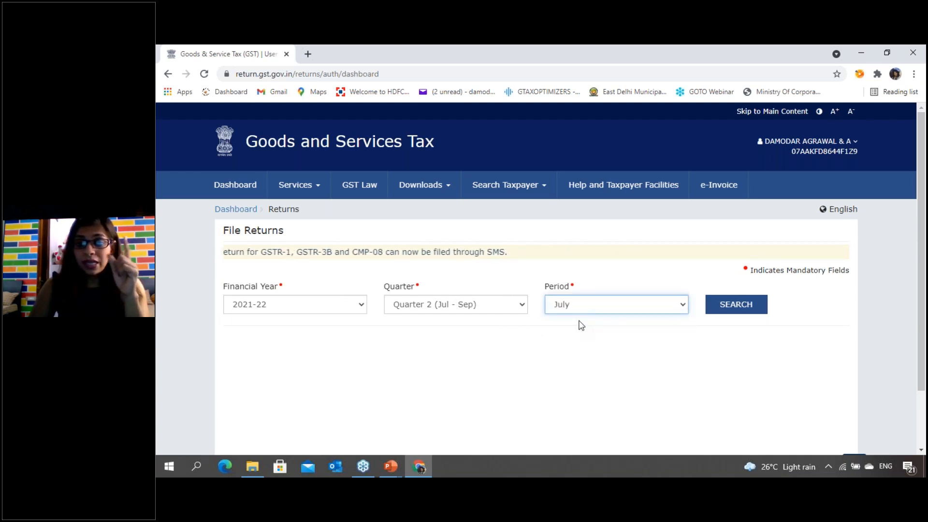
scroll(586, 361, "down", 1)
scroll(587, 363, "down", 1)
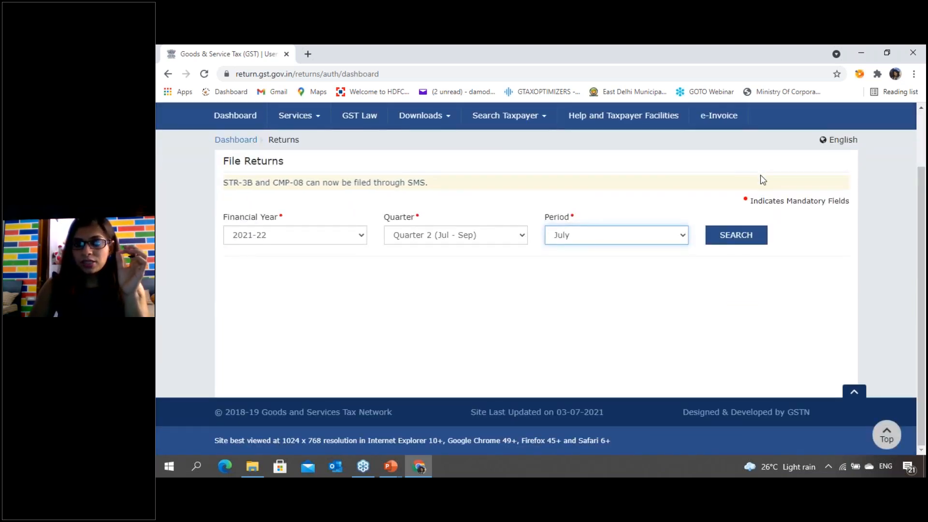
left_click(739, 239)
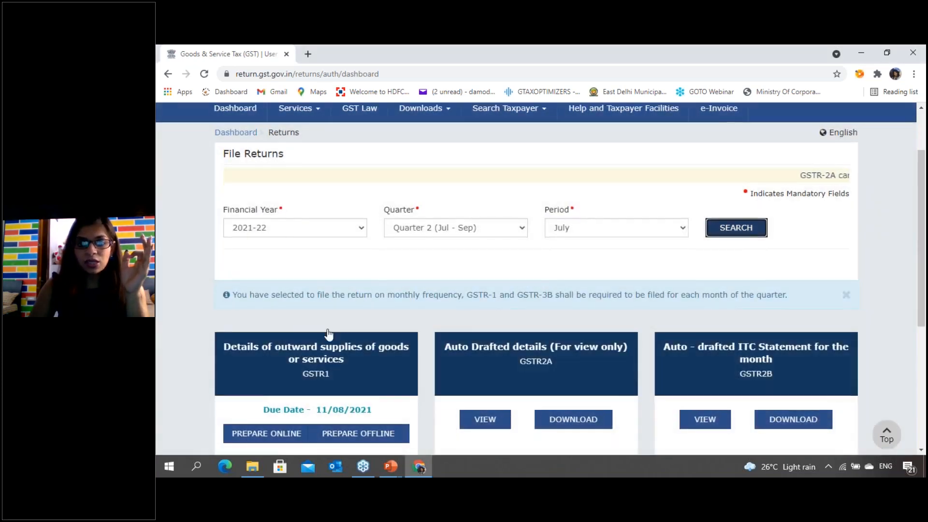
scroll(285, 333, "down", 2)
left_click(285, 331)
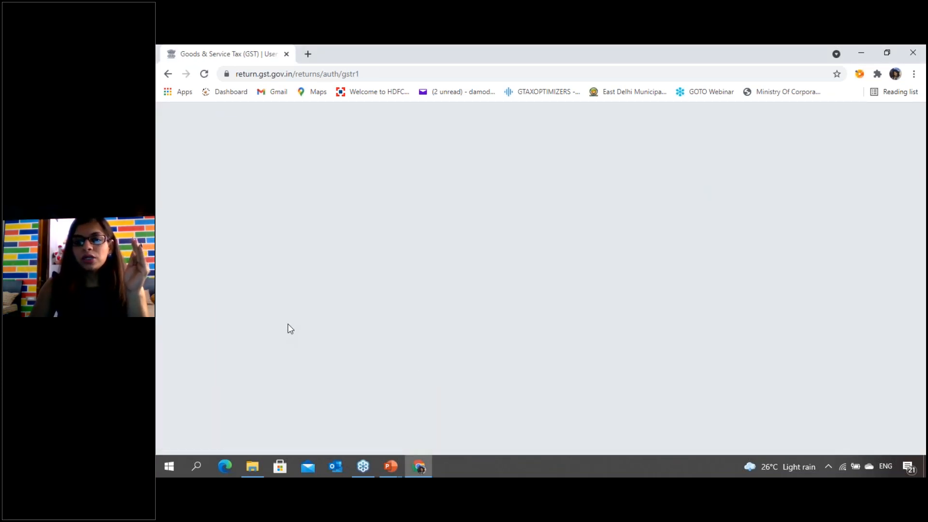
- Start adding a new invoice under 6A - Exports Invoices, accepting the guidelines for refund of IGST paid on exports
scroll(516, 353, "down", 3)
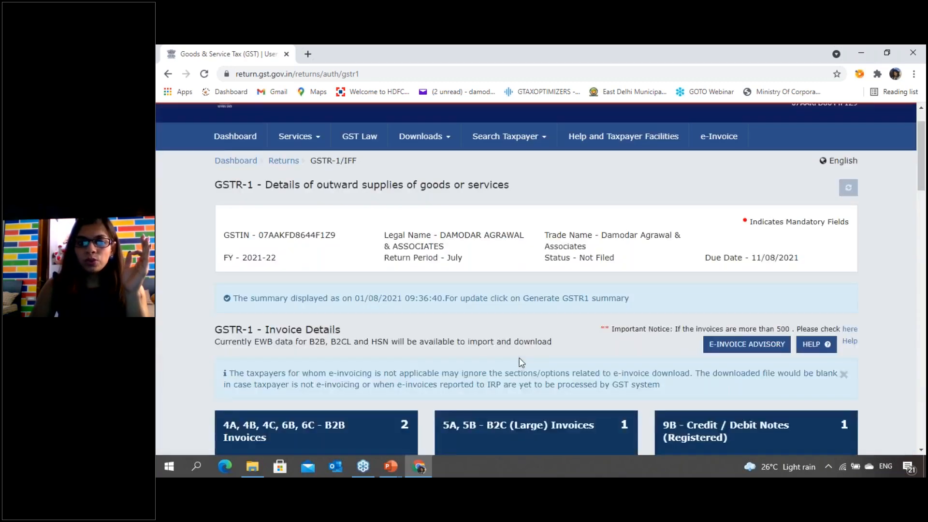
scroll(510, 286, "down", 1)
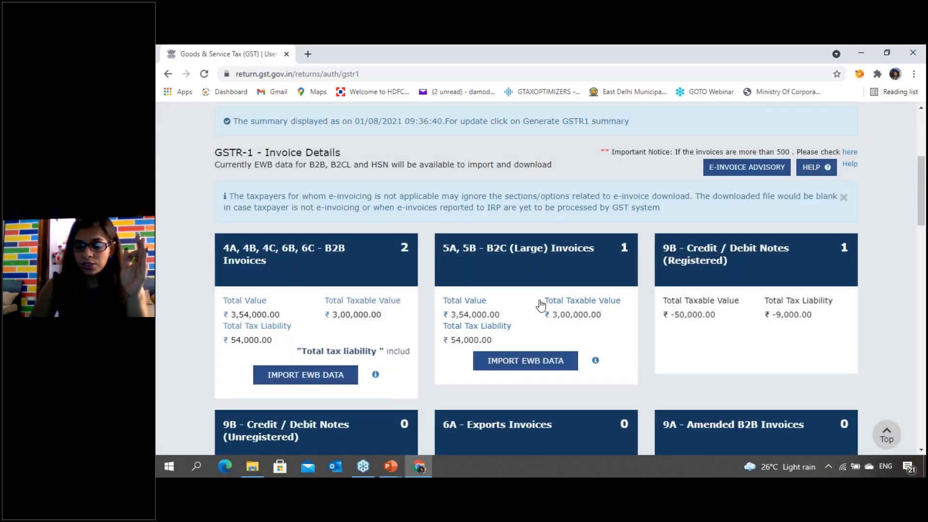
scroll(542, 302, "down", 2)
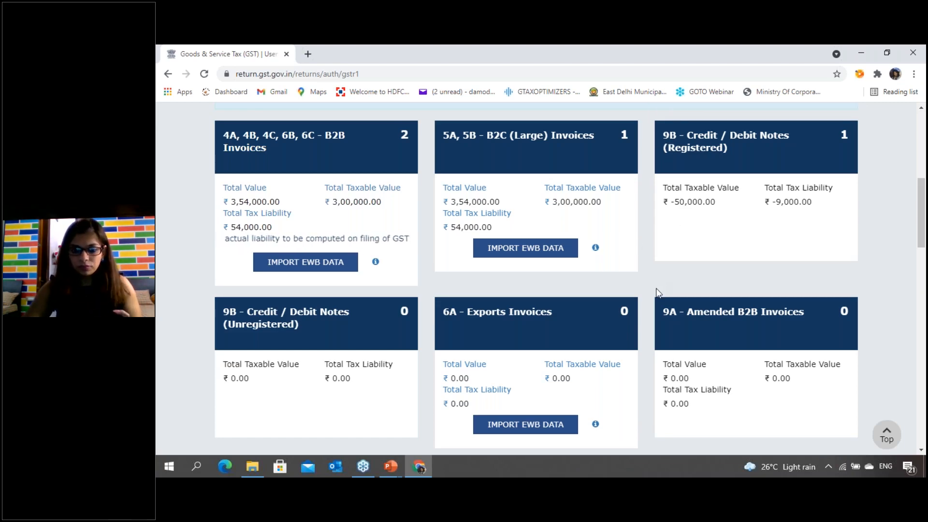
scroll(670, 194, "down", 4)
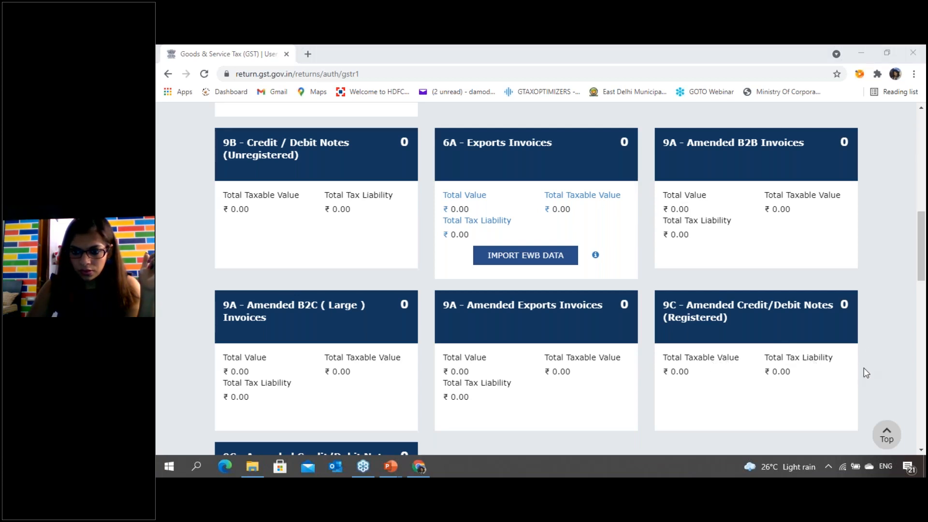
left_click(548, 162)
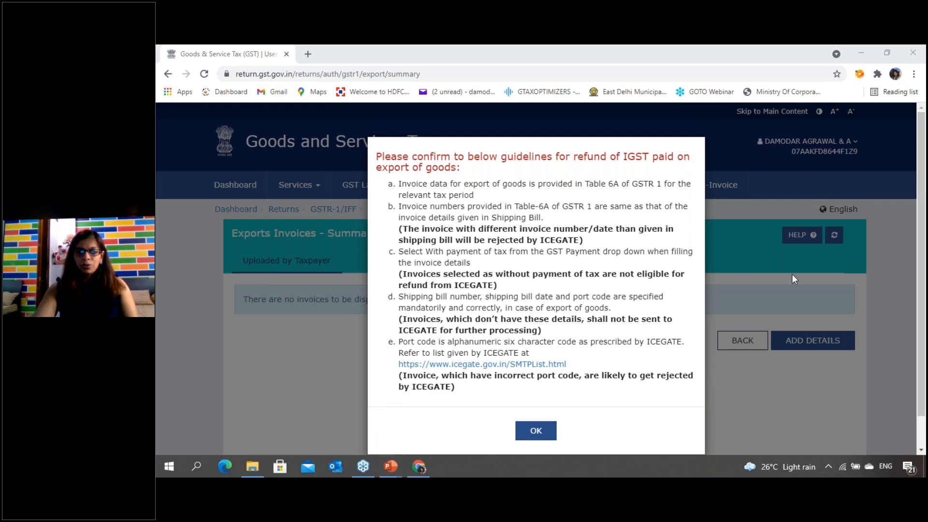
left_click(534, 432)
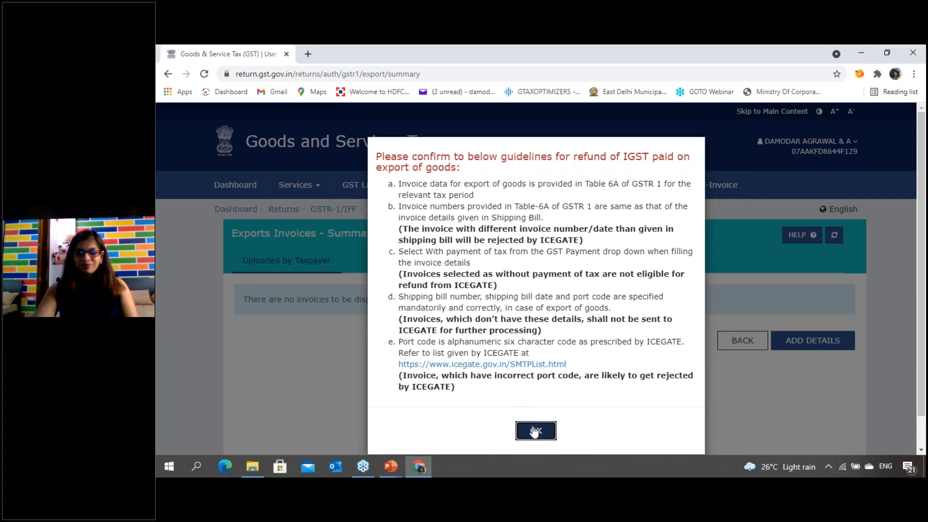
scroll(345, 355, "down", 3)
left_click(799, 250)
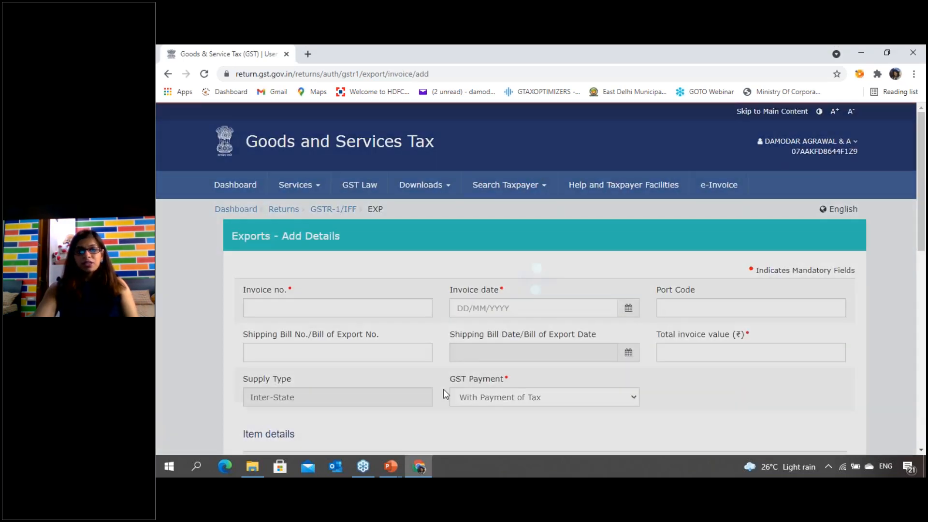
scroll(454, 389, "down", 1)
scroll(454, 392, "down", 3)
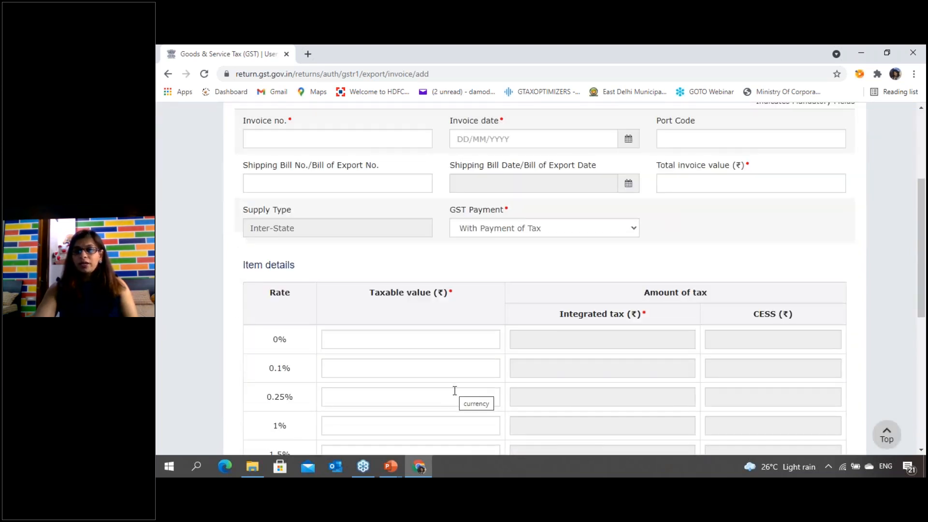
scroll(454, 391, "up", 1)
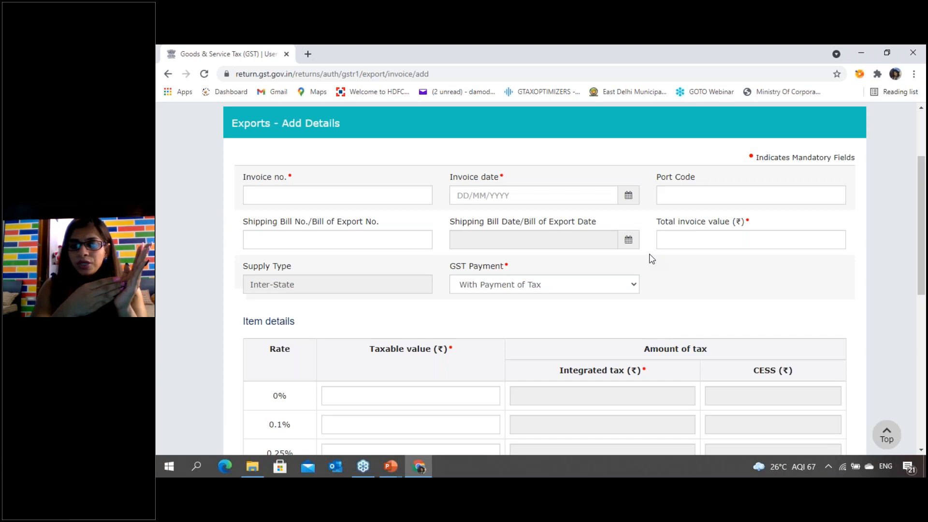
- Enter DAA/21-22/055 as the export invoice number
left_click(276, 189)
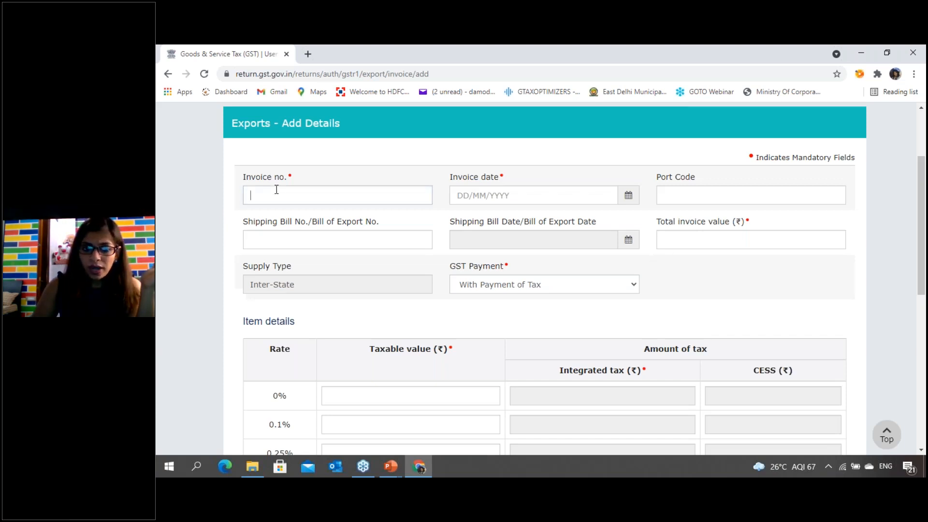
type("ddd")
key("BackSpace")
key("BackSpace")
key("BackSpace")
type("DA")
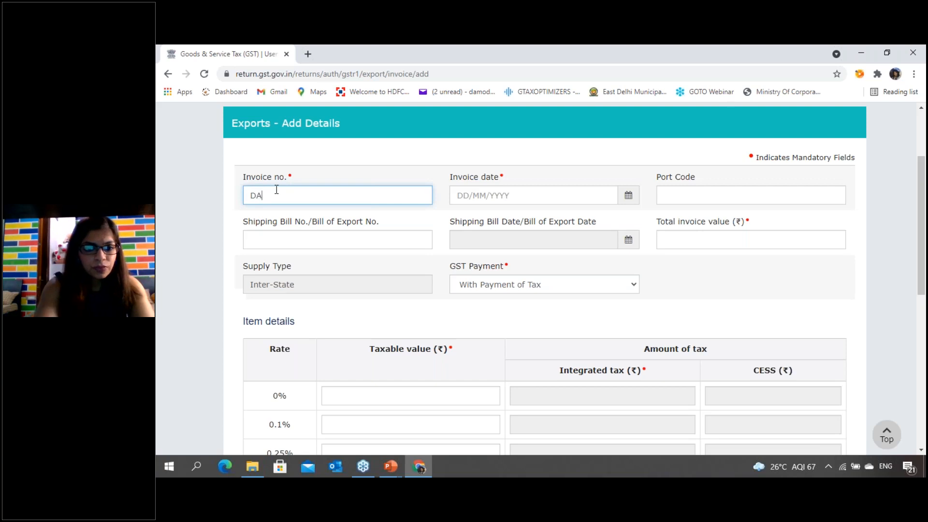
type("A/21-22")
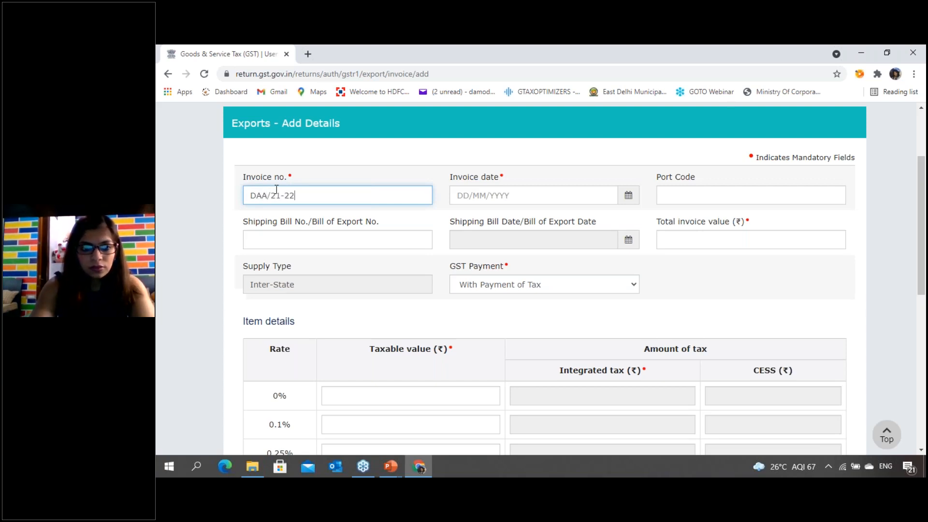
type("/055")
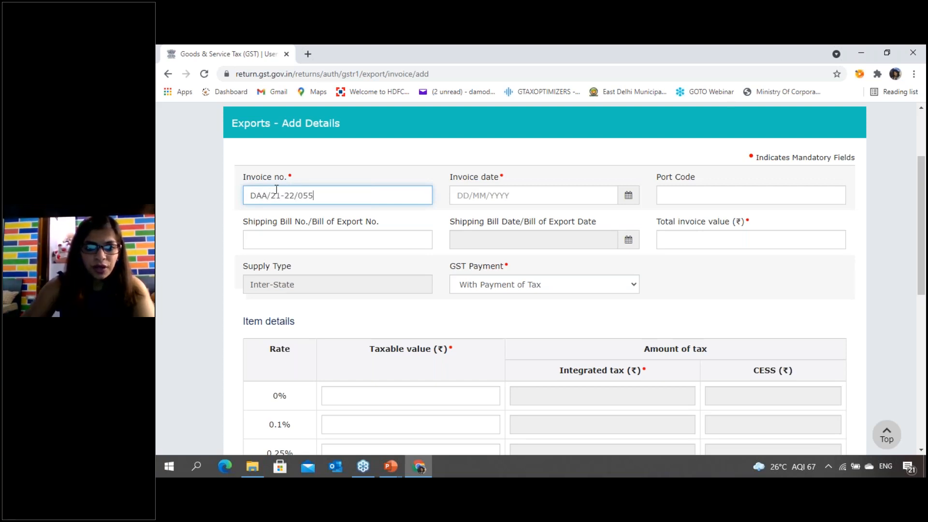
- Set the export invoice date to 27/07/2021
key("Tab")
type("2")
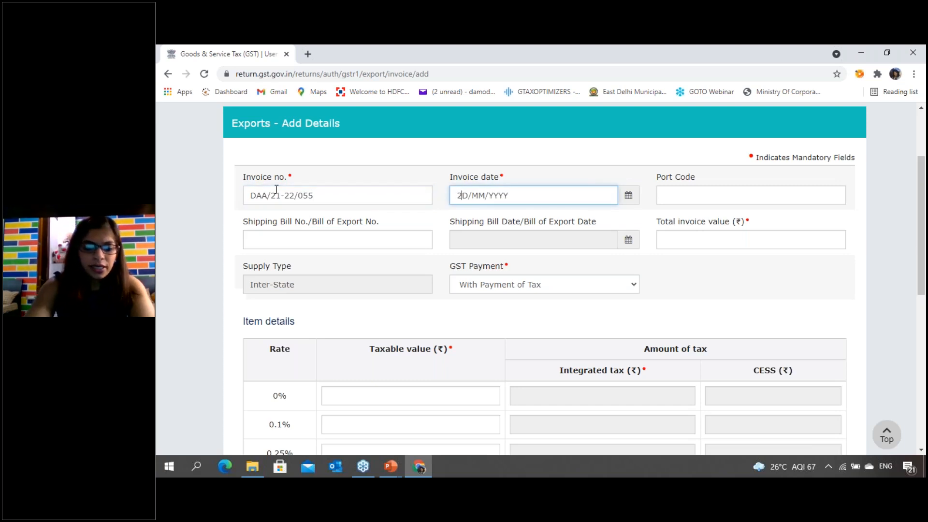
type("7/07/2021")
key("Tab")
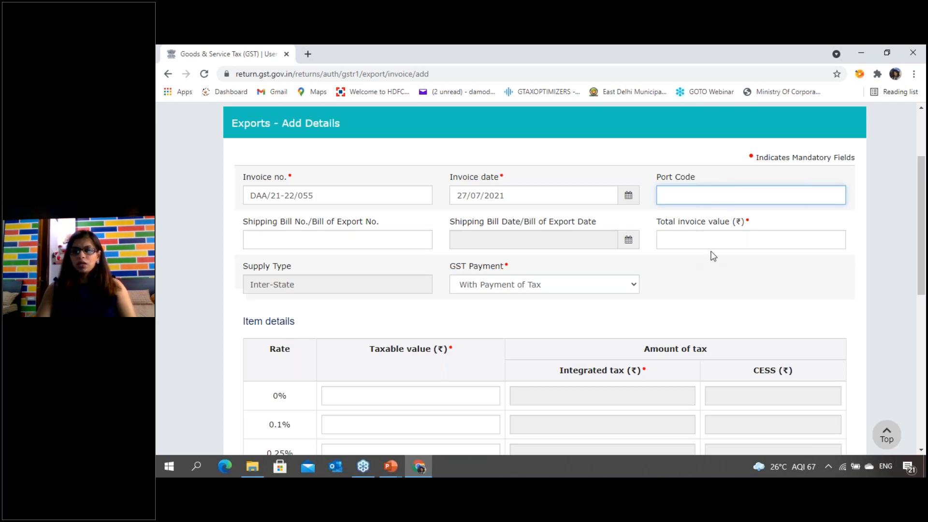
- Enter 236000 as the total invoice value of the export invoice
scroll(713, 256, "down", 1)
left_click(698, 183)
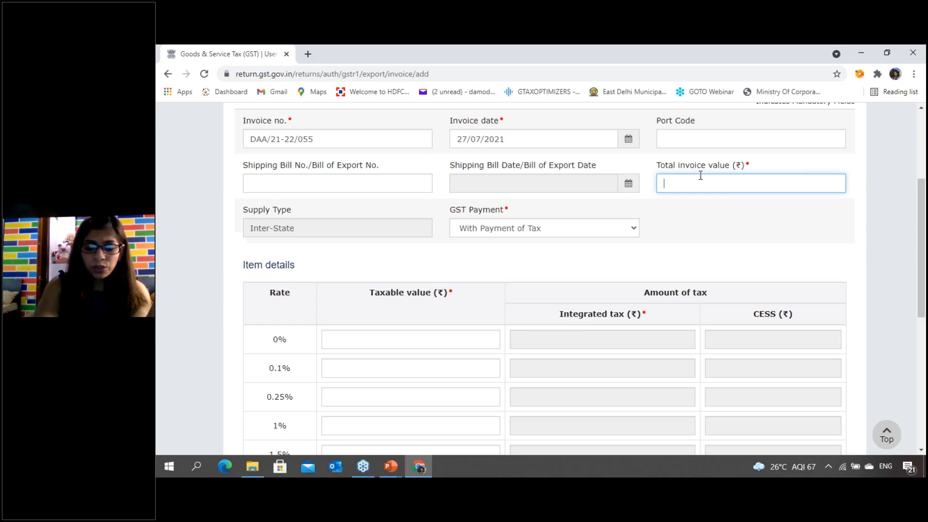
type("236")
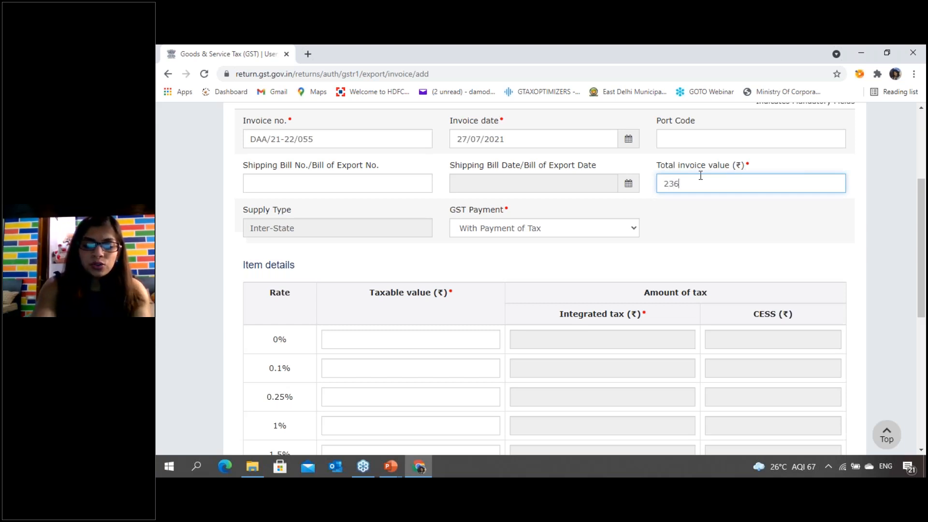
key("BackSpace")
key("BackSpace")
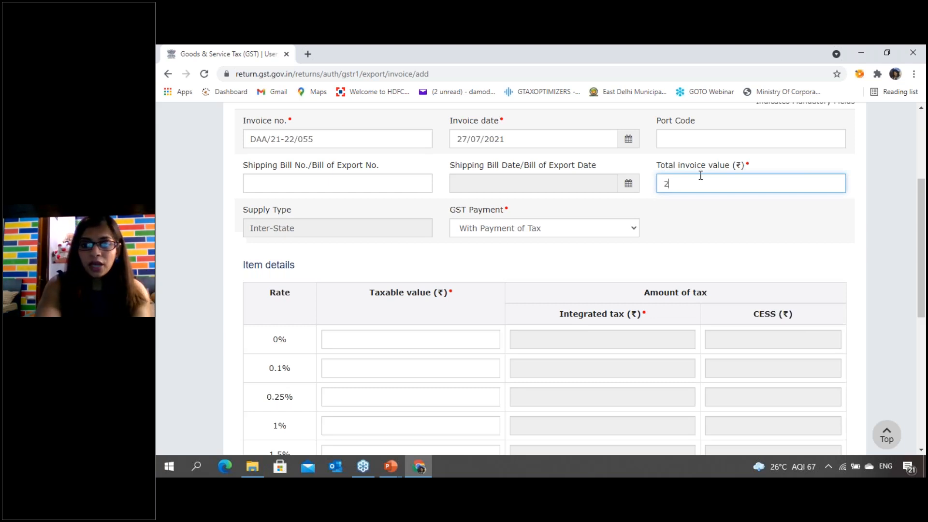
type("36000")
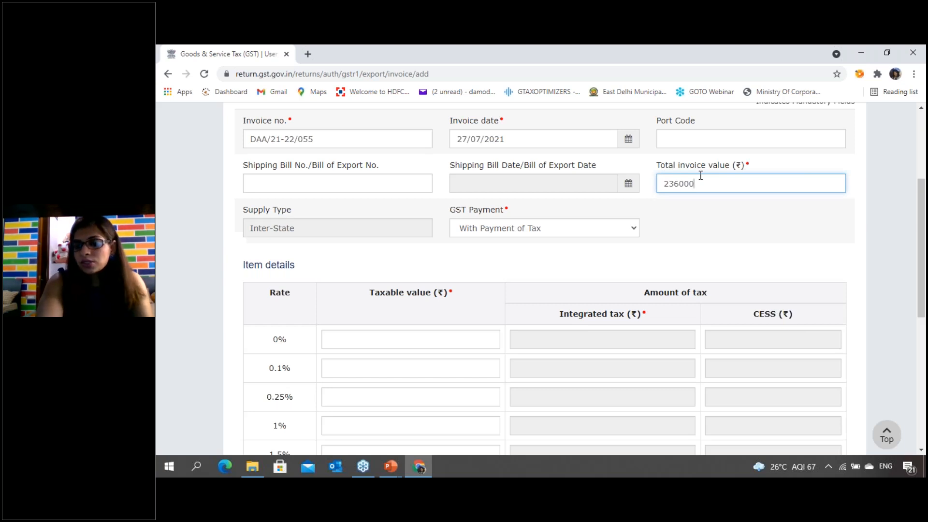
- Select With Payment of Tax as the GST payment option for the export invoice
key("Tab")
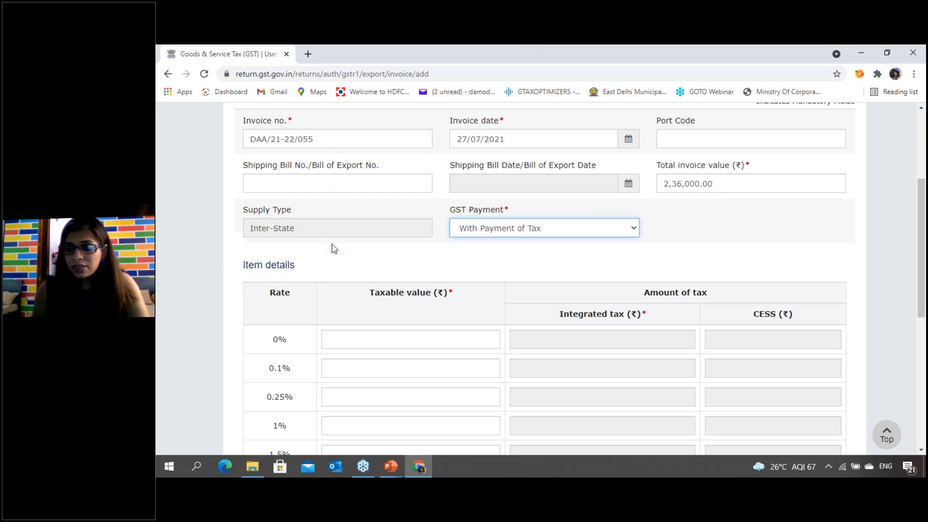
left_click(544, 233)
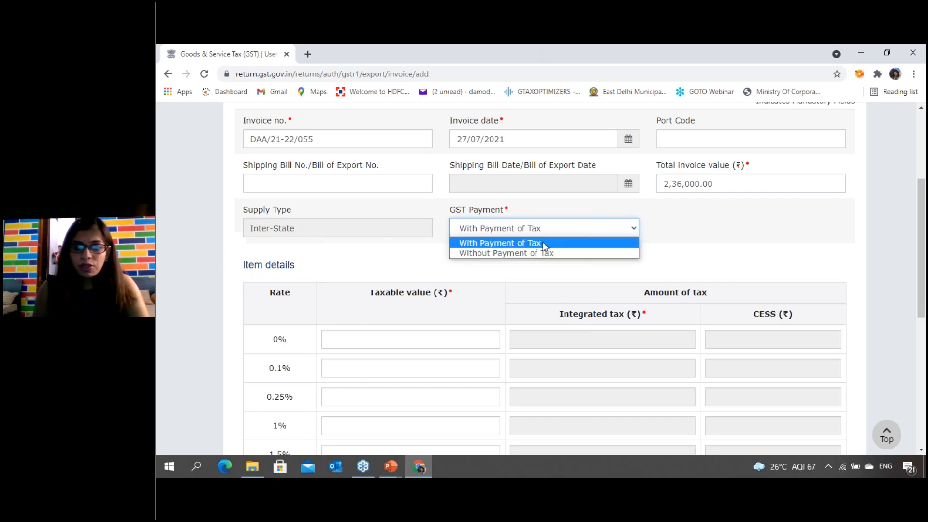
left_click(545, 243)
- Enter 200000 as the taxable value at the 18% rate and save the export invoice
scroll(545, 254, "down", 5)
left_click(372, 311)
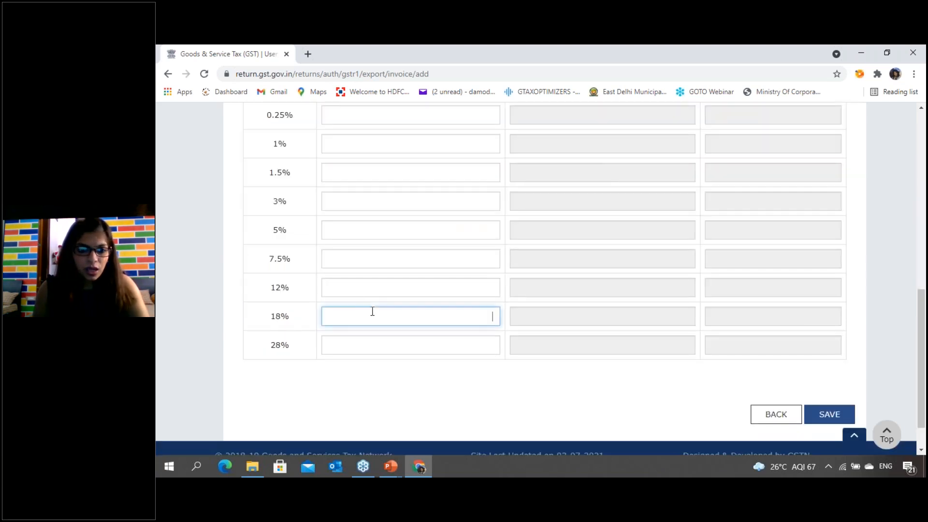
type("200000")
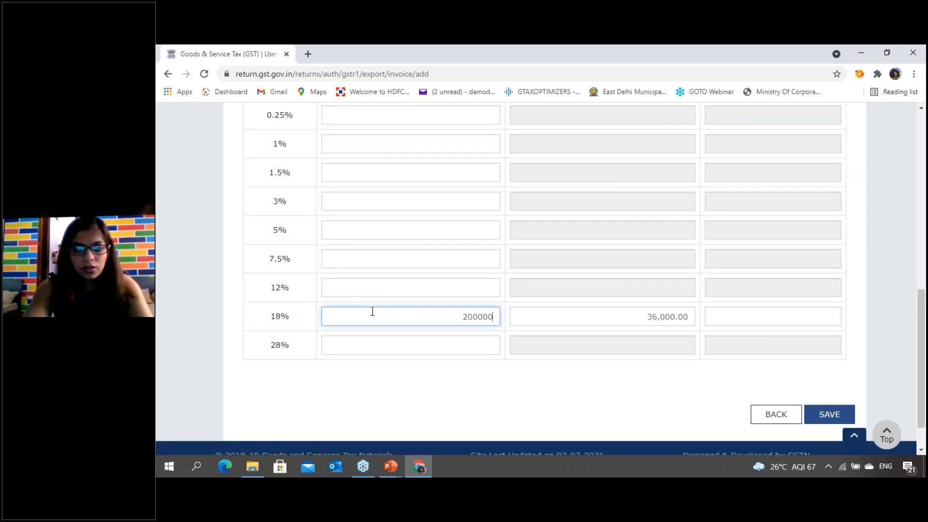
key("Tab")
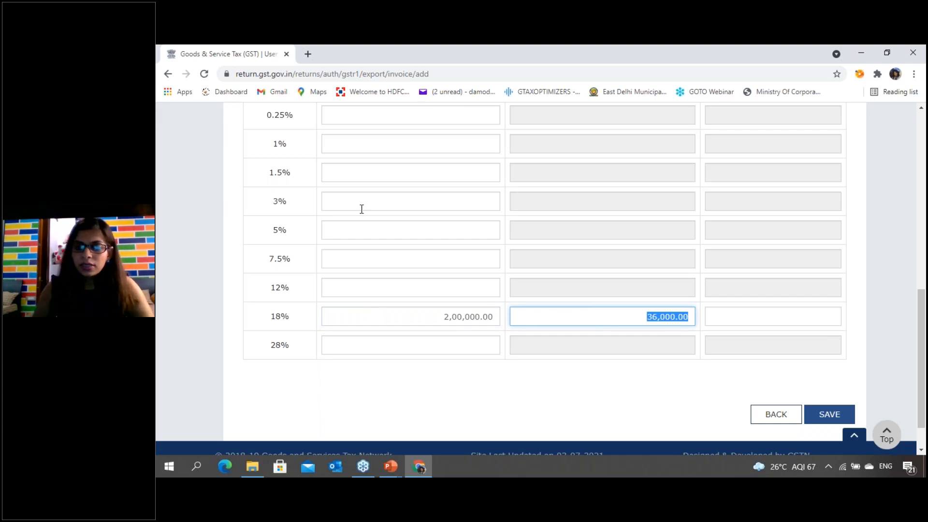
left_click(630, 362)
scroll(865, 278, "down", 2)
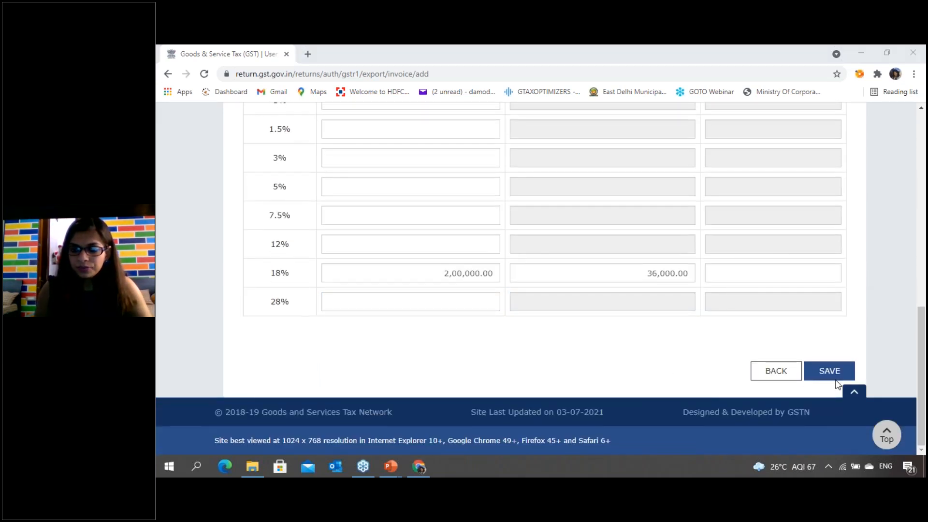
left_click(830, 372)
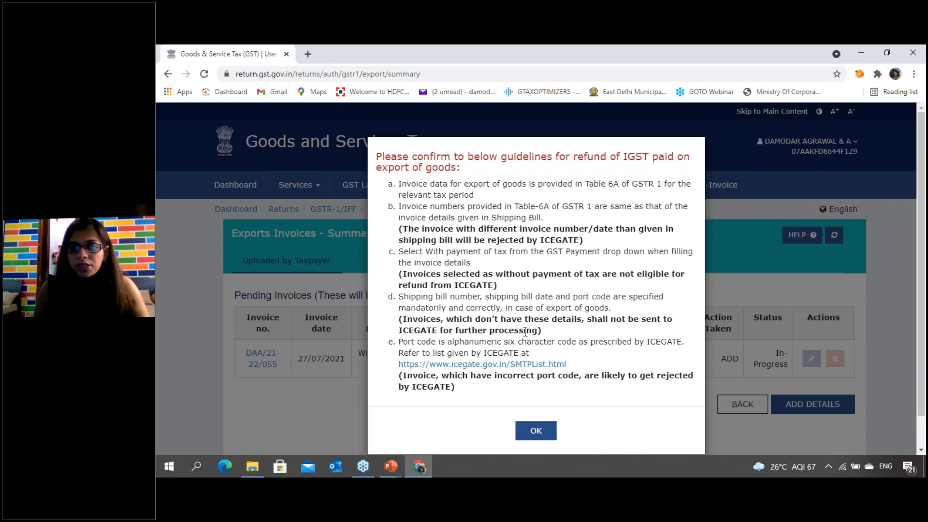
- Acknowledge the guidelines for refund of IGST paid on exports and refresh the Exports Invoices summary
left_click(534, 440)
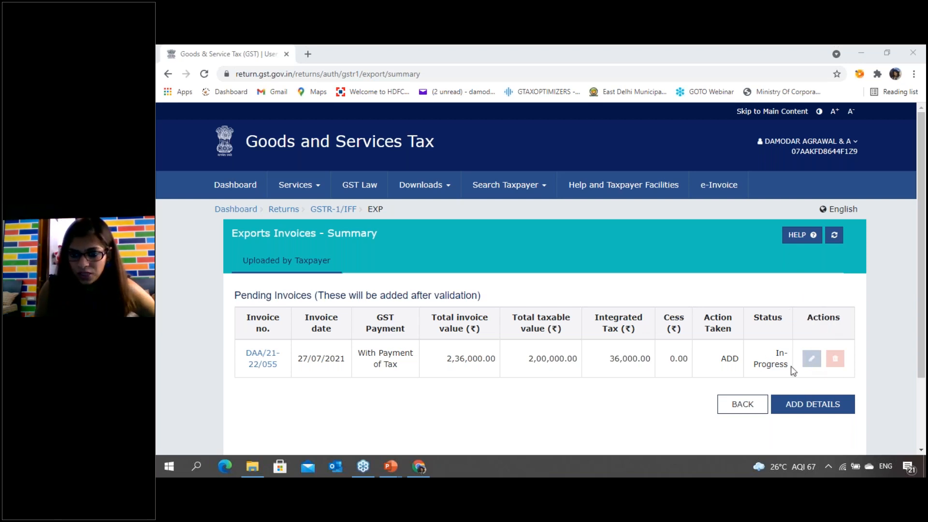
left_click(834, 236)
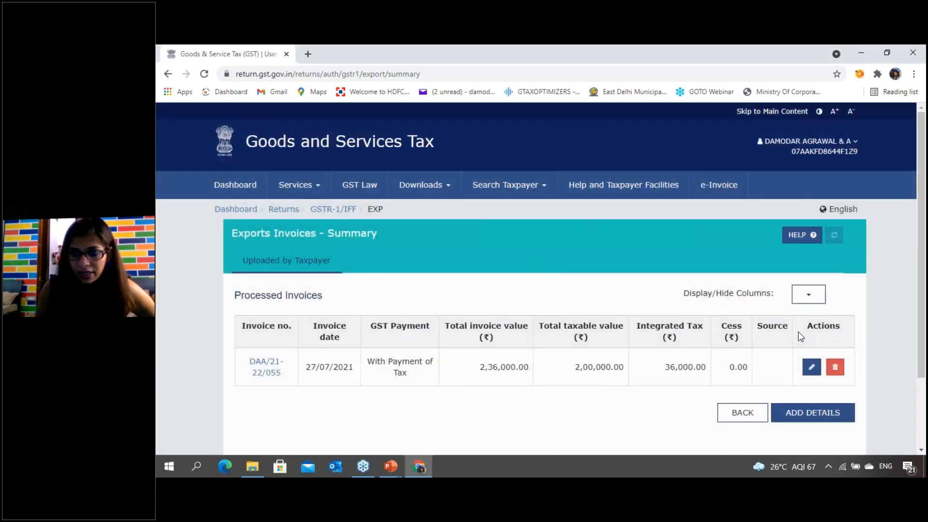
scroll(800, 334, "down", 2)
scroll(773, 329, "down", 1)
- Return to the GSTR-1 overview and open the 9A - Amended B2B Invoices summary
left_click(745, 325)
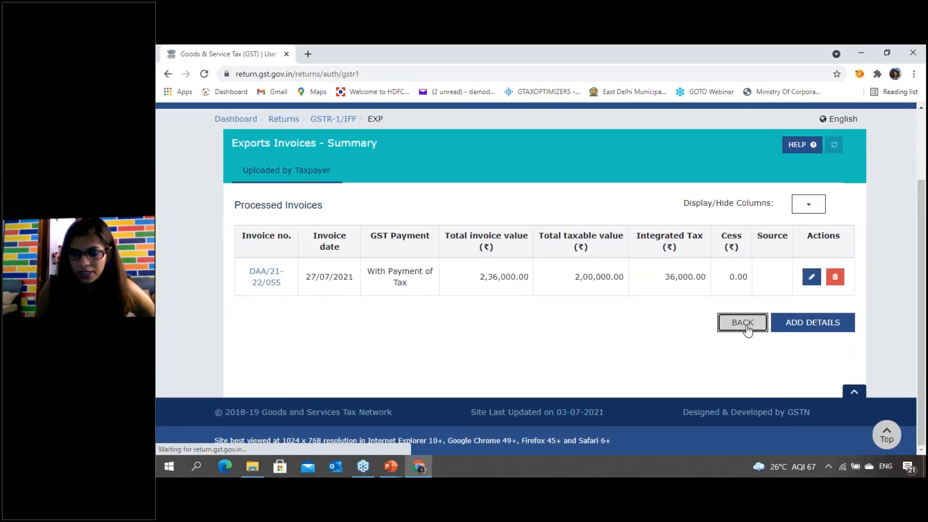
scroll(744, 324, "down", 10)
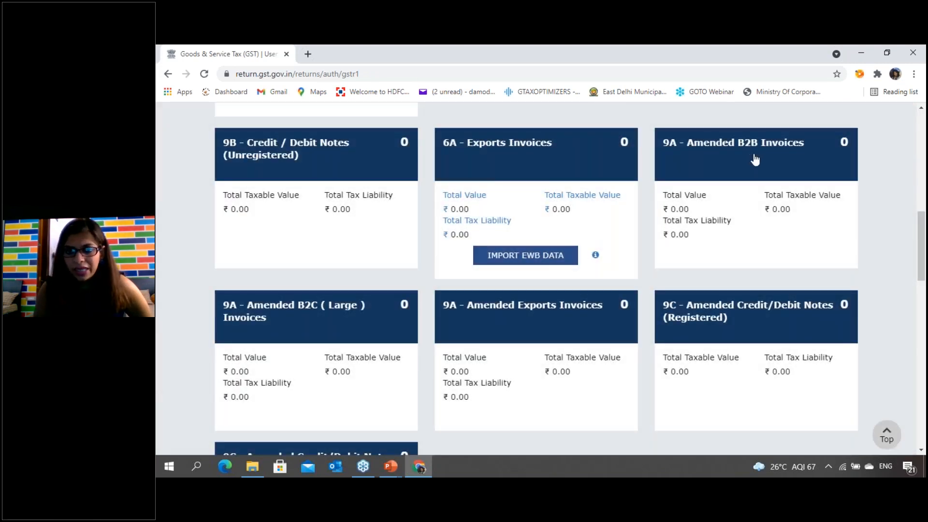
left_click(729, 187)
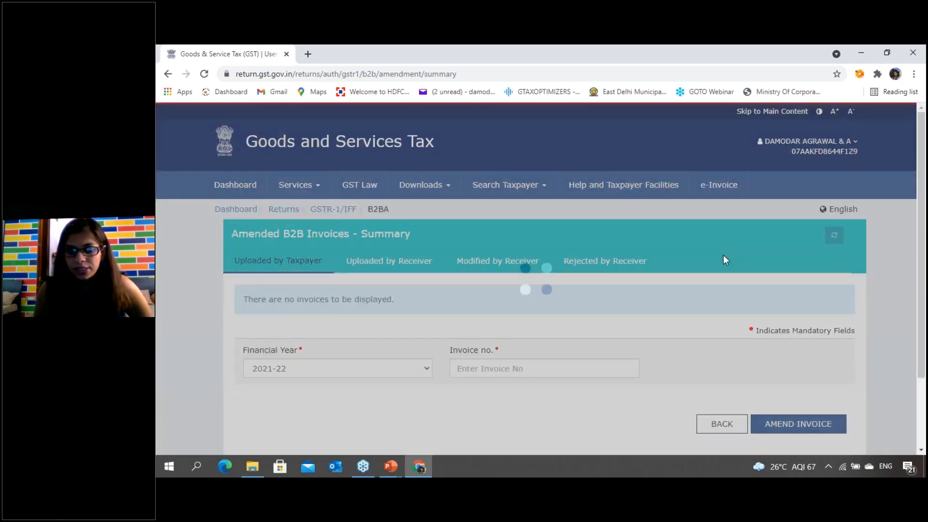
scroll(724, 256, "down", 3)
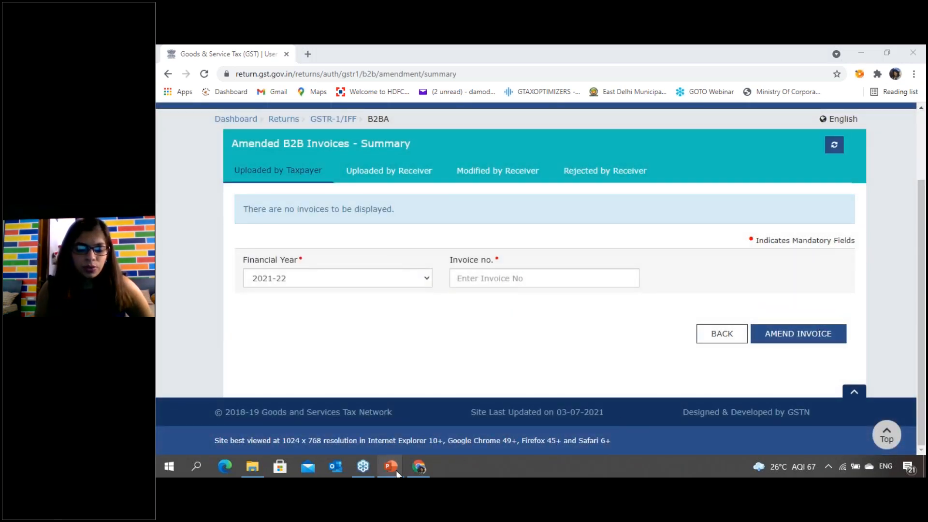
- Switch to the PowerPoint slide show, clear the ink from the slide and activate the pen
mouse_move(396, 461)
left_click(332, 426)
key("e")
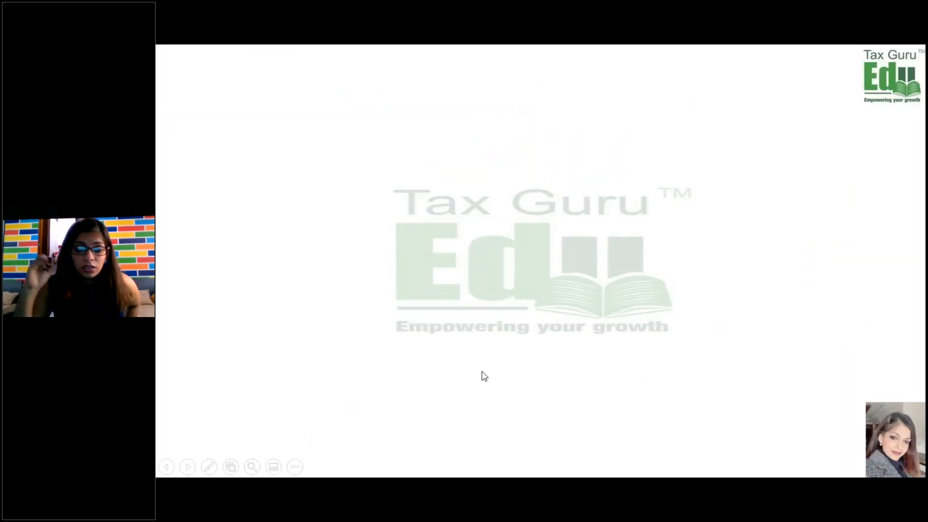
key("ctrl+p")
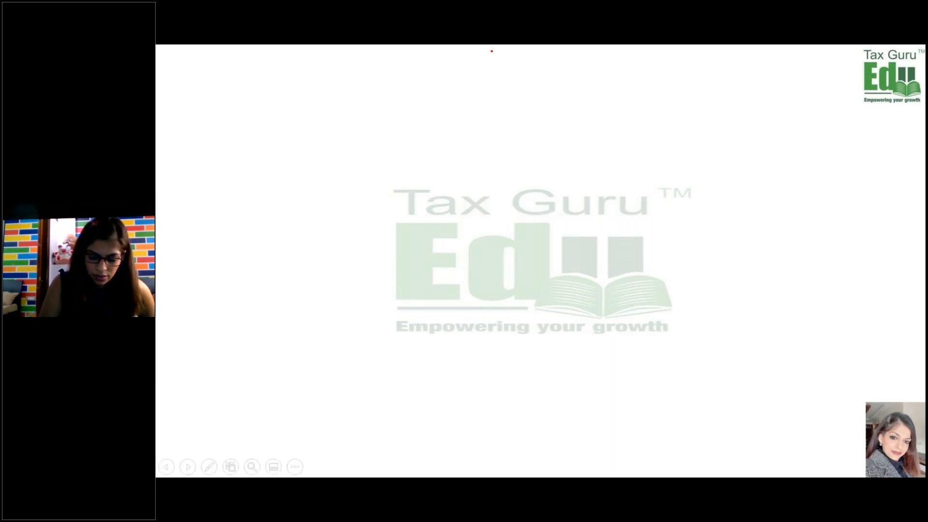
- Write "GST" with an arrow to "revision of returns possible?" near the slide's upper edge, double-underlining "possible?"
left_click_drag(488, 75, 534, 80)
left_click_drag(476, 100, 551, 86)
left_click_drag(502, 100, 511, 106)
mouse_move(474, 130)
left_mouse_down()
mouse_move(515, 117)
mouse_move(521, 125)
left_mouse_up()
mouse_move(529, 110)
left_mouse_down()
mouse_move(525, 124)
mouse_move(569, 110)
left_mouse_up()
mouse_move(600, 104)
left_mouse_down()
mouse_move(587, 109)
mouse_move(610, 92)
mouse_move(608, 119)
left_mouse_up()
left_click_drag(624, 107, 689, 95)
mouse_move(687, 96)
left_mouse_down()
mouse_move(717, 90)
mouse_move(716, 101)
left_mouse_up()
mouse_move(576, 134)
left_mouse_down()
mouse_move(578, 145)
mouse_move(675, 112)
left_mouse_up()
left_click_drag(560, 166, 634, 156)
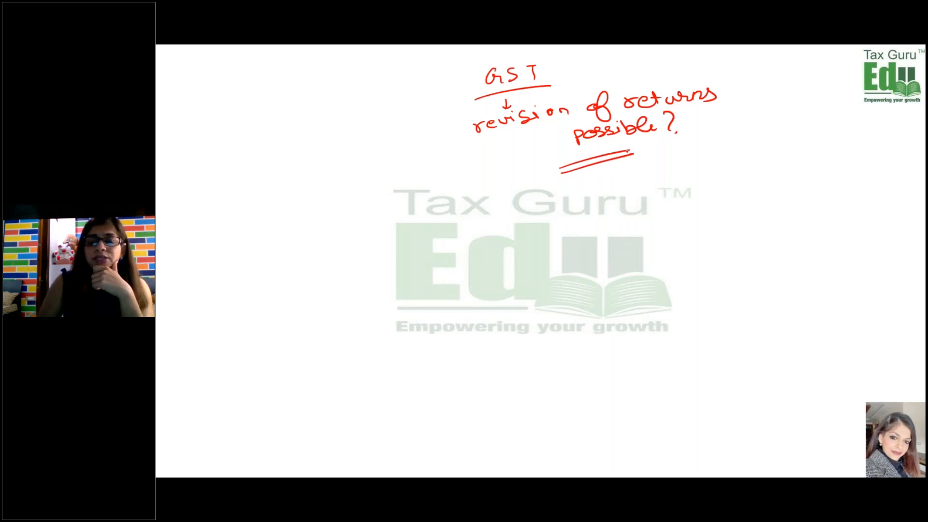
left_click(649, 186)
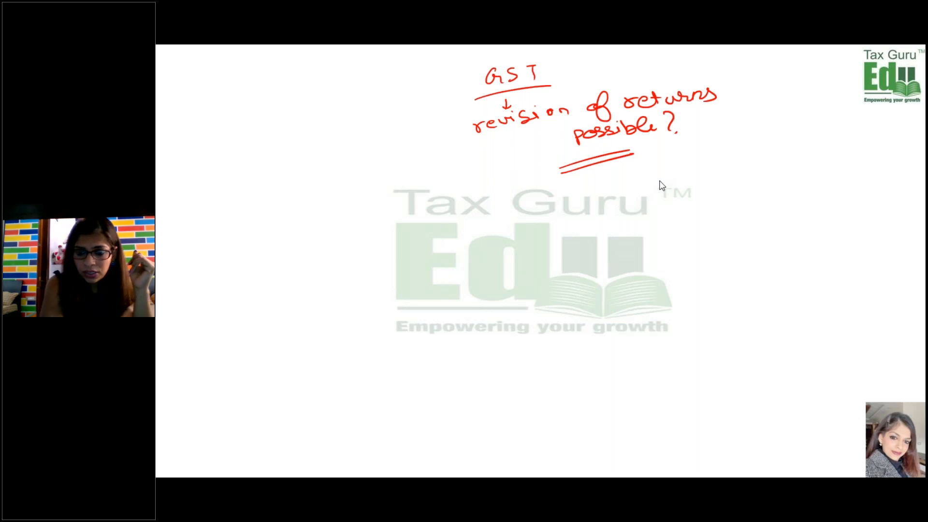
- Draw an arrow below the question about revision and handwrite "No revision" beneath it
left_click(489, 142)
left_click_drag(515, 151, 503, 167)
left_click_drag(501, 162, 513, 167)
mouse_move(470, 177)
left_mouse_down()
mouse_move(471, 189)
mouse_move(480, 175)
left_mouse_up()
left_click_drag(488, 181, 493, 195)
left_click_drag(498, 195, 578, 187)
- Write "Amendment in the latest return" below the "No revision" note, double-underline its end and draw an arrow leading down from it
left_click_drag(516, 209, 519, 220)
left_click_drag(514, 215, 530, 215)
left_click_drag(435, 251, 546, 236)
left_click(465, 245)
mouse_move(542, 240)
left_mouse_down()
mouse_move(559, 228)
mouse_move(557, 239)
left_mouse_up()
left_click_drag(550, 231, 597, 237)
mouse_move(487, 264)
left_mouse_down()
mouse_move(488, 274)
mouse_move(507, 264)
mouse_move(519, 272)
mouse_move(605, 249)
left_mouse_up()
mouse_move(534, 288)
left_mouse_down()
mouse_move(596, 278)
mouse_move(600, 293)
left_mouse_up()
left_click_drag(569, 306, 604, 298)
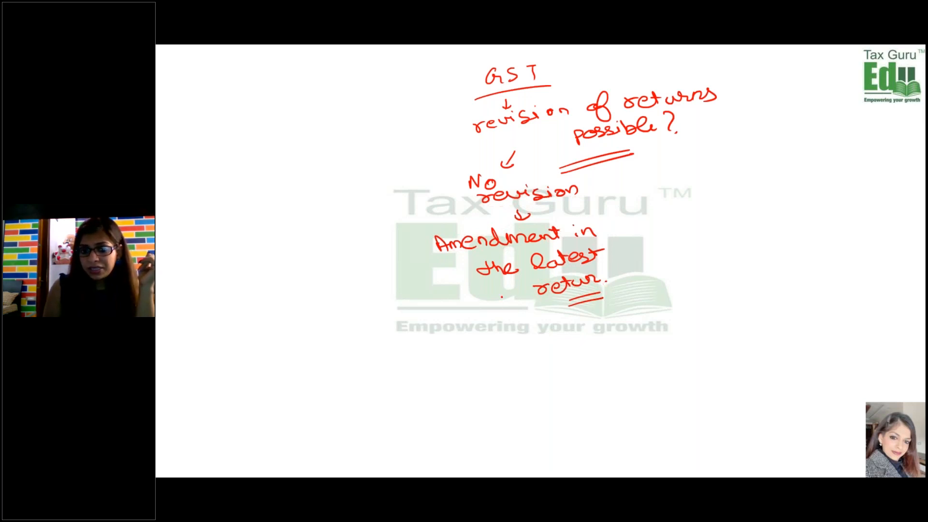
left_click_drag(502, 290, 492, 305)
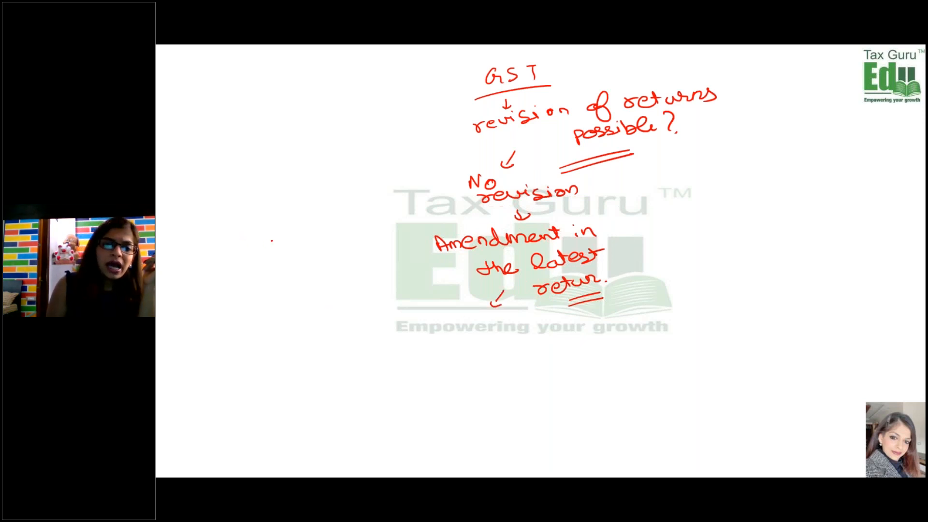
- Write a double-underlined "April 2021" beside the amendment note with an arrow down to "DAA1"
mouse_move(272, 245)
left_mouse_down()
mouse_move(375, 198)
mouse_move(365, 227)
left_mouse_up()
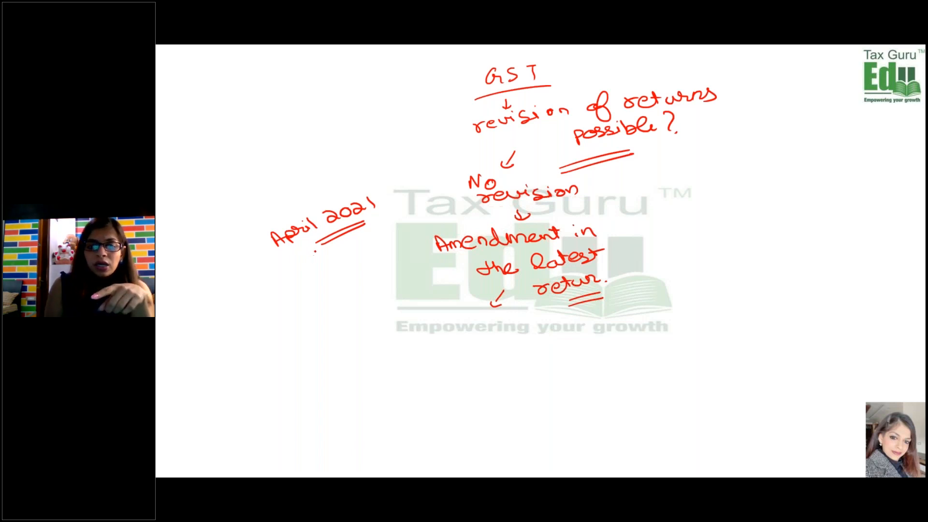
mouse_move(314, 250)
left_mouse_down()
mouse_move(317, 261)
mouse_move(290, 292)
mouse_move(305, 291)
left_mouse_up()
left_click_drag(296, 290, 308, 288)
left_click_drag(309, 277, 317, 280)
mouse_move(323, 269)
left_mouse_down()
mouse_move(325, 284)
mouse_move(340, 285)
left_mouse_up()
- Underline "DAA1" and write "July 2021" at the arrow below the amendment note, double-underlining the year
mouse_move(302, 310)
left_mouse_down()
mouse_move(337, 290)
mouse_move(363, 307)
mouse_move(401, 297)
mouse_move(413, 321)
mouse_move(435, 297)
mouse_move(449, 302)
left_mouse_up()
left_click_drag(455, 290, 458, 302)
left_click_drag(408, 318, 454, 305)
left_click_drag(406, 323, 454, 311)
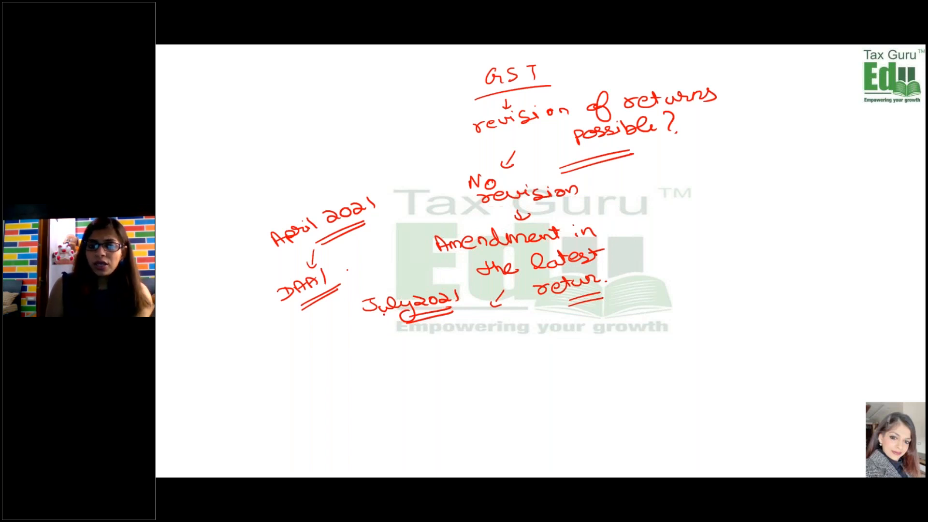
- Draw a downward arrow beside "July 2021" and handwrite "FY 20-21" beneath it
left_click_drag(343, 318, 346, 333)
left_click(334, 355)
mouse_move(342, 327)
left_mouse_down()
mouse_move(352, 328)
mouse_move(329, 365)
left_mouse_up()
left_click_drag(324, 355, 334, 353)
left_click_drag(327, 360, 343, 357)
mouse_move(348, 349)
left_mouse_down()
mouse_move(340, 361)
mouse_move(386, 357)
mouse_move(391, 345)
left_mouse_up()
left_click_drag(405, 349, 447, 347)
- Underline "20-21" and draw an arrow from it to the words "amendments limit", double-underlining "limit"
mouse_move(387, 371)
left_mouse_down()
mouse_move(441, 356)
mouse_move(447, 387)
mouse_move(491, 381)
mouse_move(595, 344)
left_mouse_up()
left_click(457, 383)
left_click(530, 371)
mouse_move(601, 344)
left_mouse_down()
mouse_move(591, 349)
mouse_move(600, 372)
left_mouse_up()
left_click_drag(603, 366, 635, 369)
mouse_move(631, 363)
left_mouse_down()
mouse_move(642, 361)
mouse_move(635, 377)
left_mouse_up()
left_click_drag(615, 384, 635, 381)
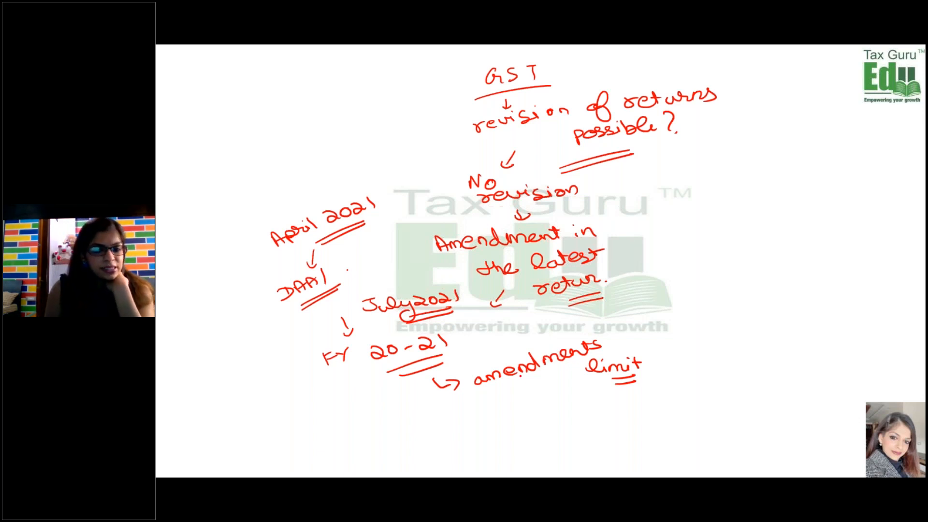
- Draw an arrow from "amendments" to "30th Sep of the following year." and add a double-underlined "2021" below "Sep"
mouse_move(530, 379)
left_mouse_down()
mouse_move(520, 416)
mouse_move(561, 394)
mouse_move(604, 410)
mouse_move(636, 404)
mouse_move(646, 414)
mouse_move(686, 398)
mouse_move(725, 409)
mouse_move(803, 390)
mouse_move(825, 393)
mouse_move(818, 409)
left_mouse_up()
mouse_move(732, 412)
left_mouse_down()
mouse_move(740, 426)
mouse_move(782, 418)
left_mouse_up()
left_click(785, 421)
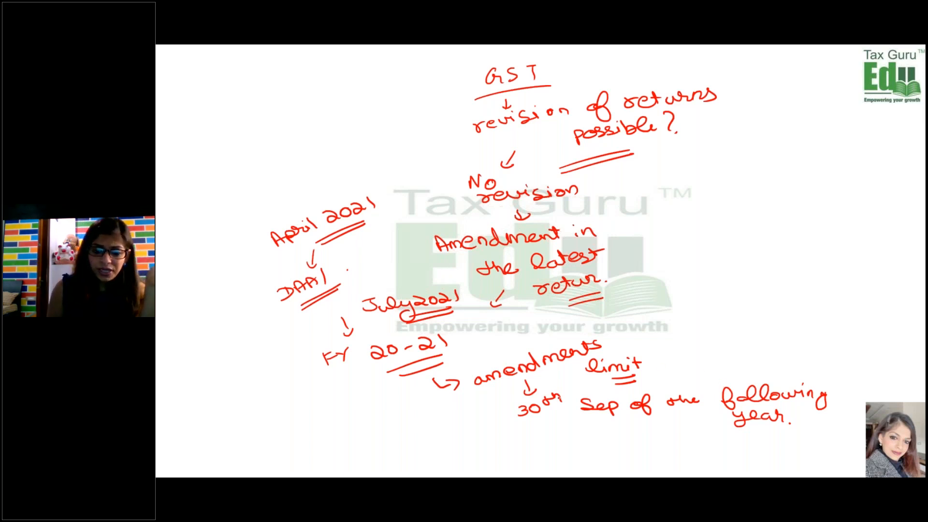
left_click_drag(560, 419, 571, 429)
left_click_drag(576, 421, 605, 424)
left_click_drag(565, 440, 617, 434)
left_click(627, 431)
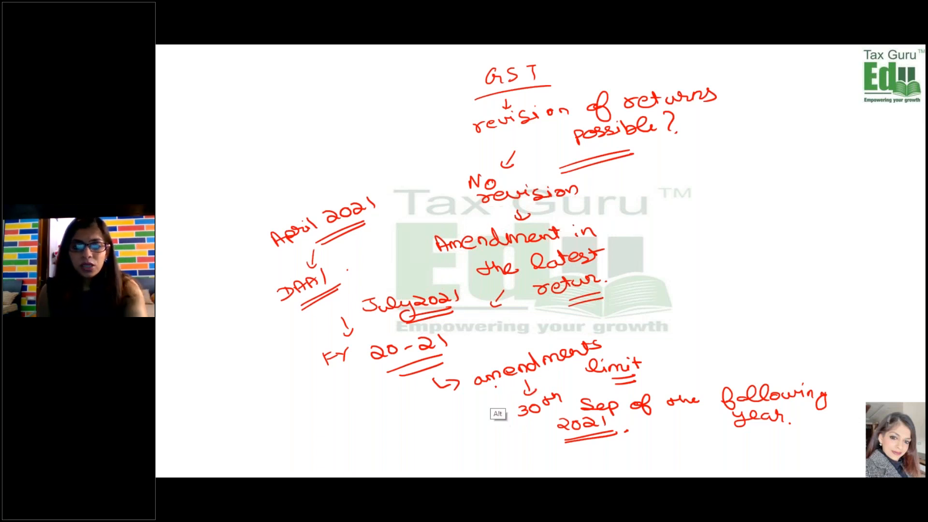
- Switch back to the GST portal in Chrome and return from Amended B2B Invoices to the GSTR-1 Other Details section
key("alt+Tab")
left_click(511, 279)
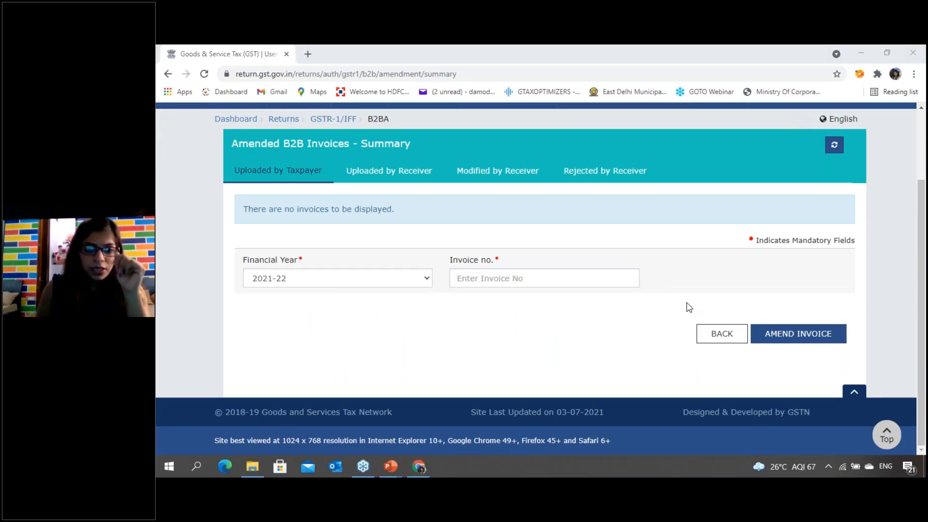
left_click(712, 339)
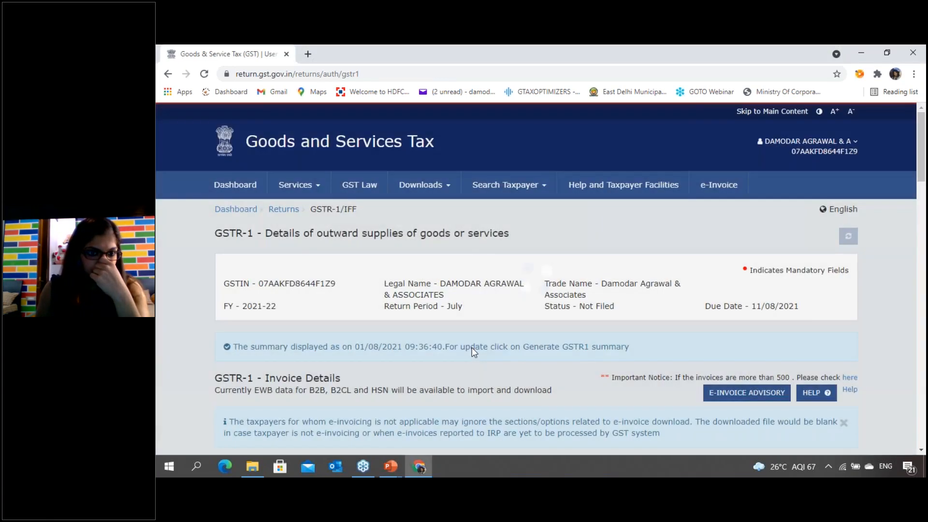
scroll(758, 383, "down", 20)
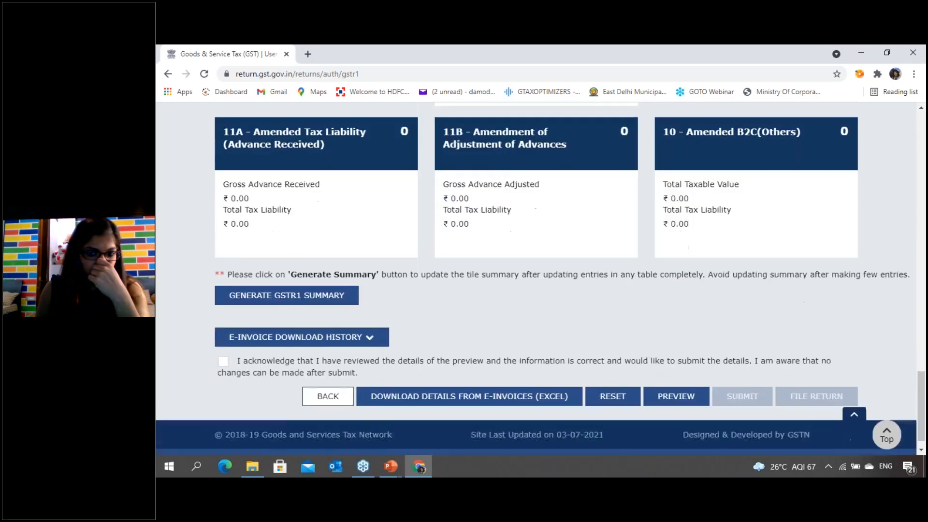
- Go to the File Returns page and search the returns for Quarter 1 (Apr - Jun), period May
left_click(328, 376)
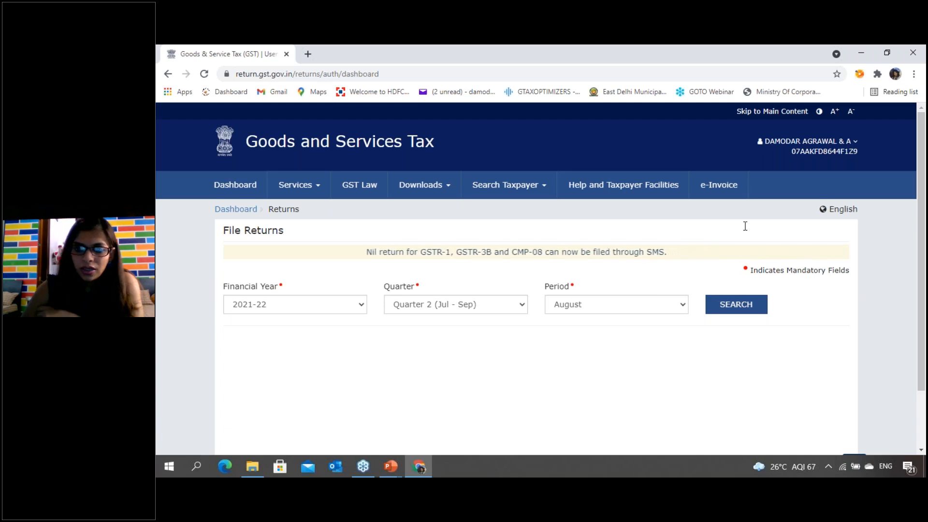
left_click(474, 305)
left_click(469, 318)
left_click(578, 313)
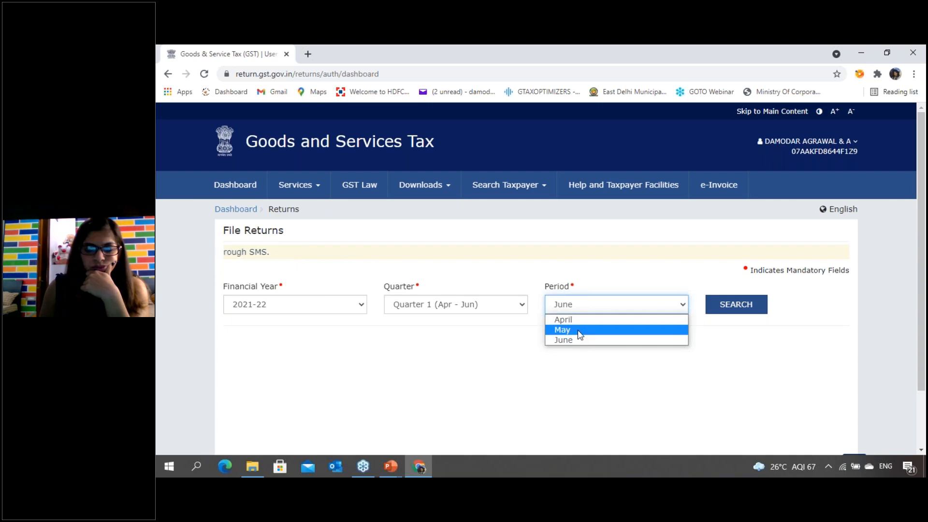
left_click(578, 329)
left_click(732, 310)
- Open the GSTR-1 return for May 2021-22
scroll(336, 327, "down", 5)
scroll(337, 329, "down", 2)
scroll(337, 330, "up", 3)
left_click(265, 393)
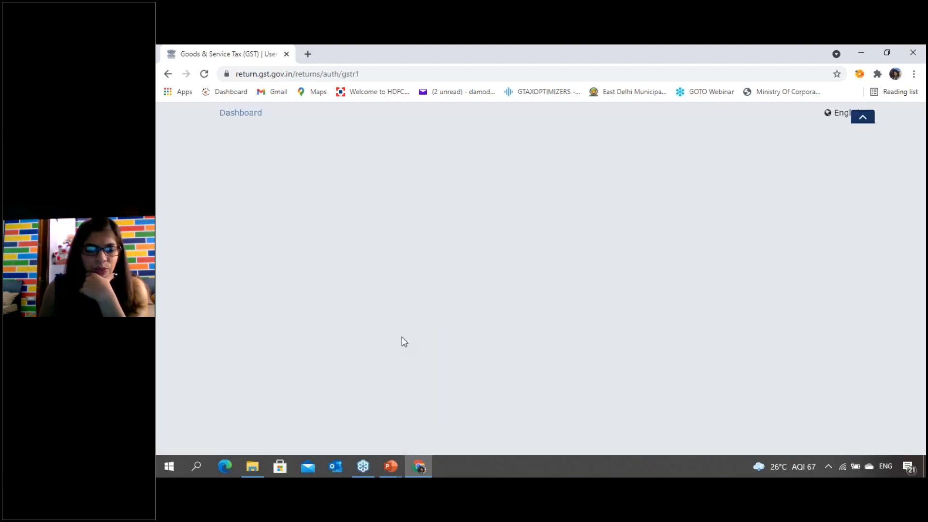
- Open the May B2B invoices summary, view the invoice of the receiver with 20,000.00 taxable value, and return to the receiver-wise summary
scroll(405, 335, "down", 4)
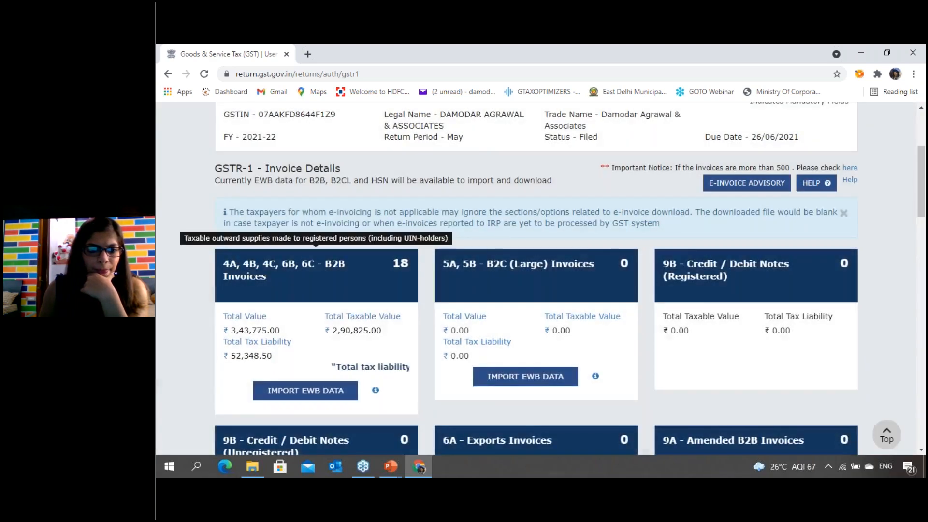
left_click(338, 285)
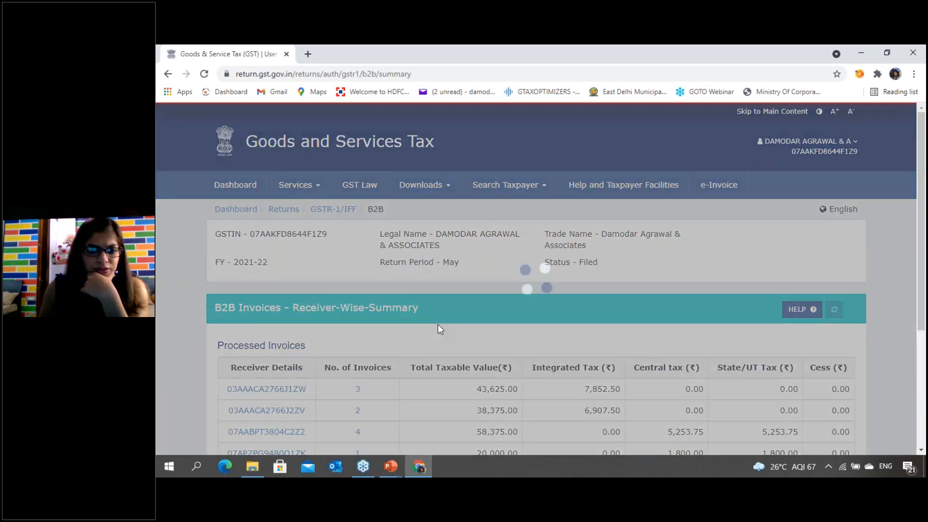
scroll(438, 324, "down", 3)
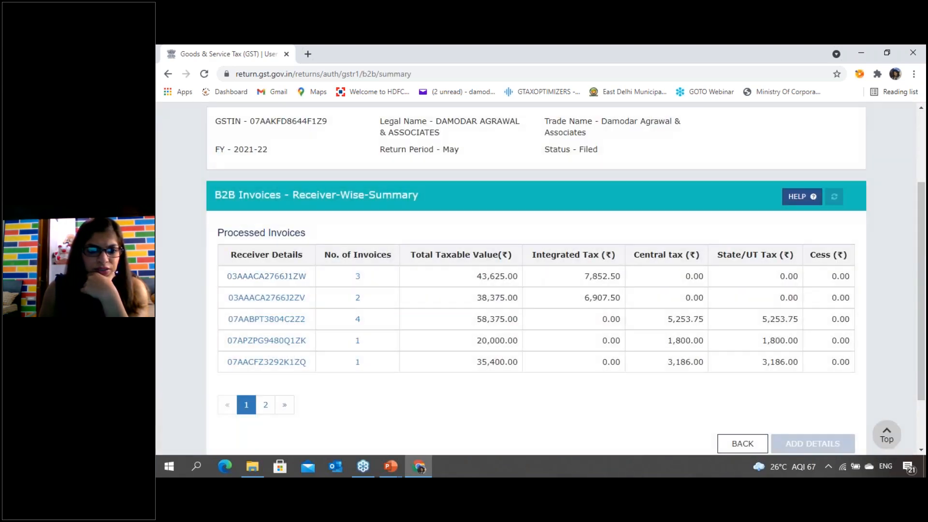
left_click(269, 341)
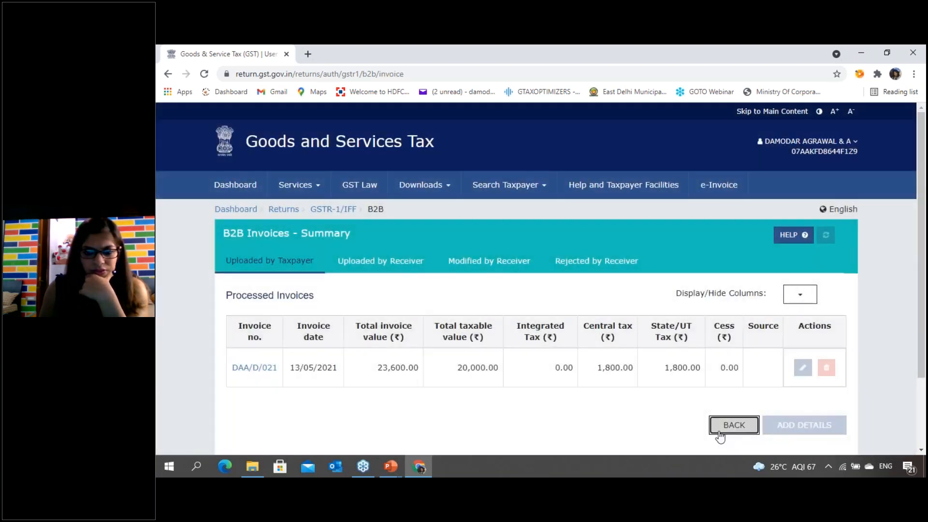
left_click(720, 434)
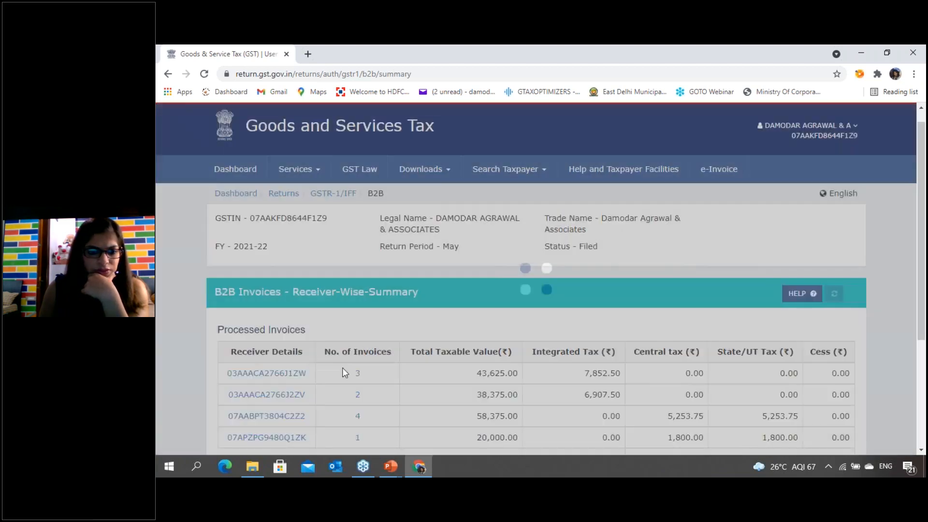
- View again the May B2B invoice of the receiver with 20,000.00 taxable value, and return to the portal dashboard
scroll(342, 367, "down", 4)
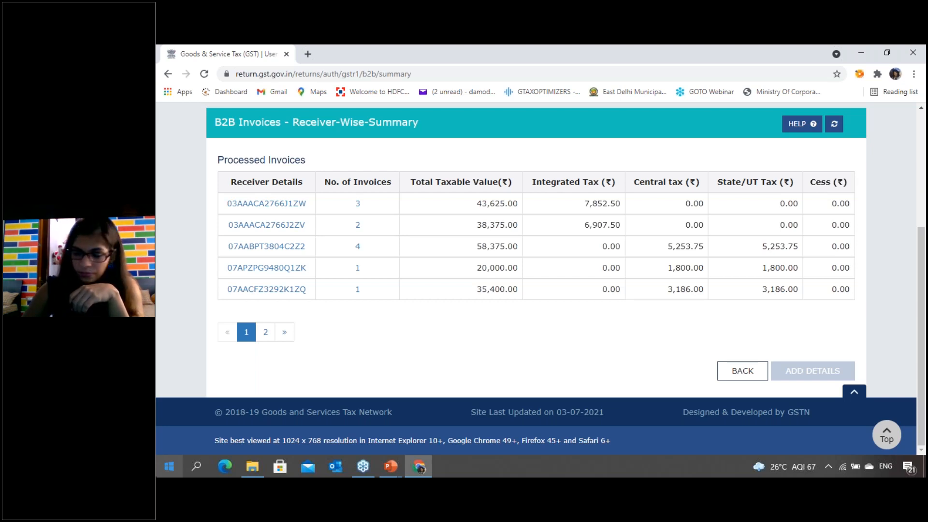
left_click(289, 271)
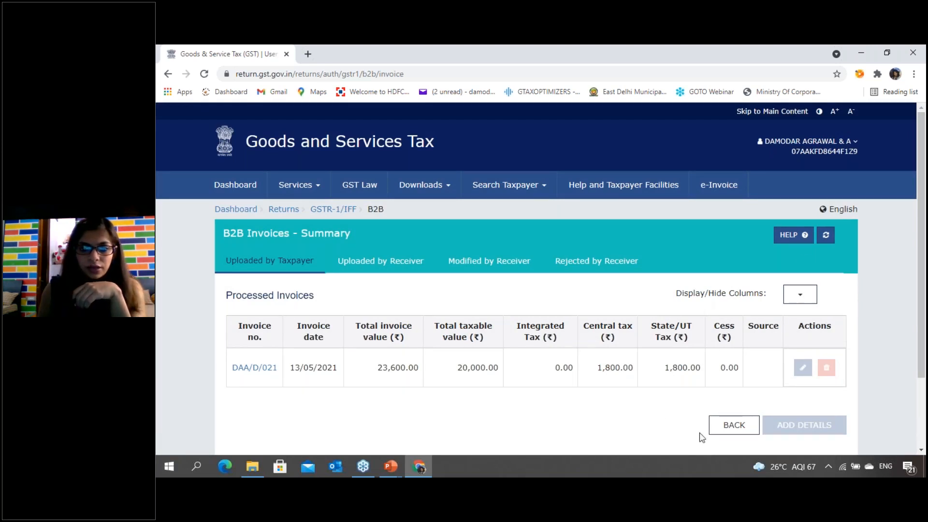
left_click(242, 196)
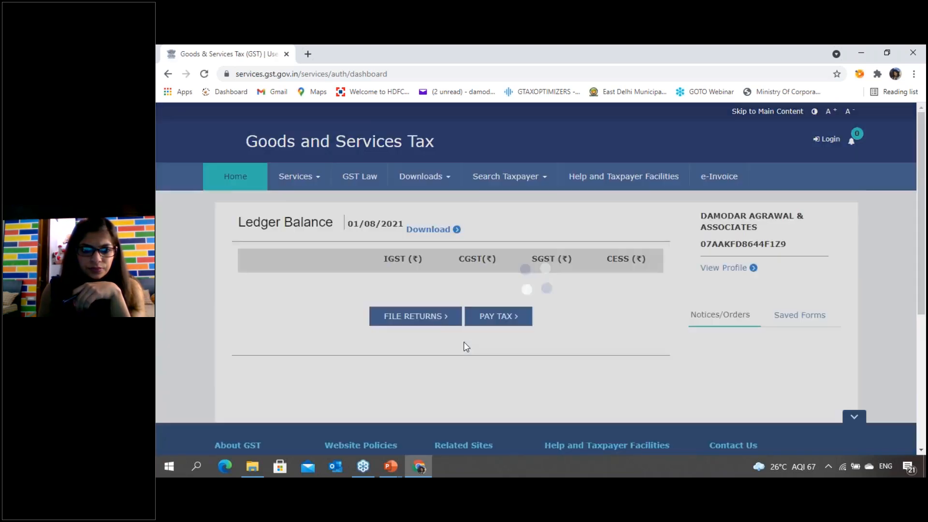
scroll(460, 343, "down", 5)
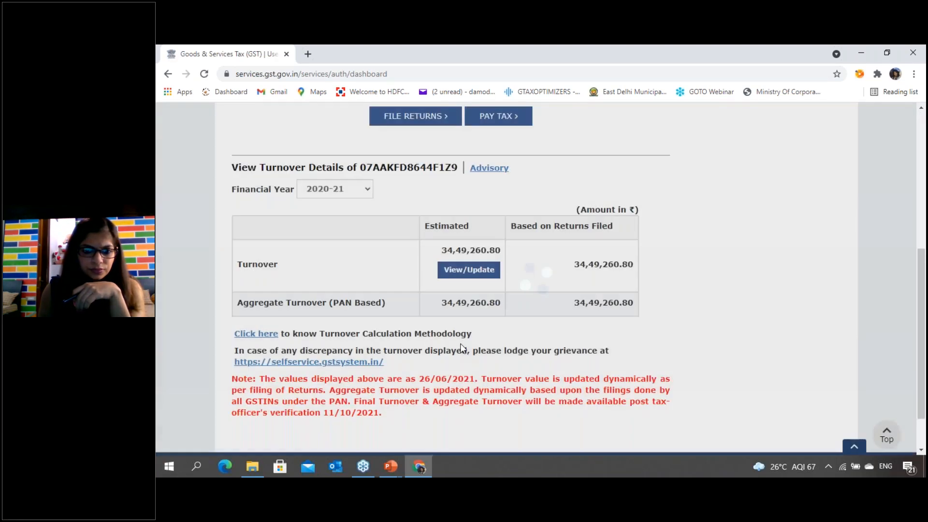
scroll(352, 331, "up", 5)
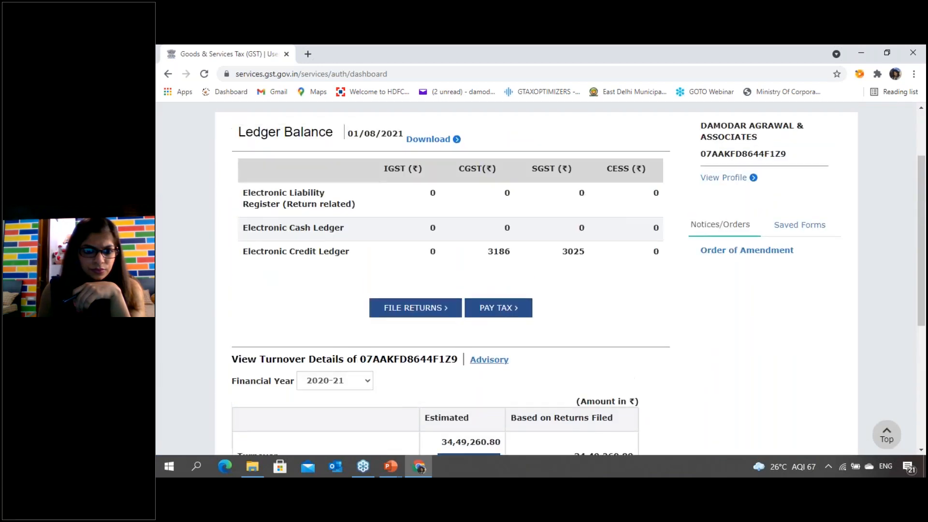
left_click(257, 178)
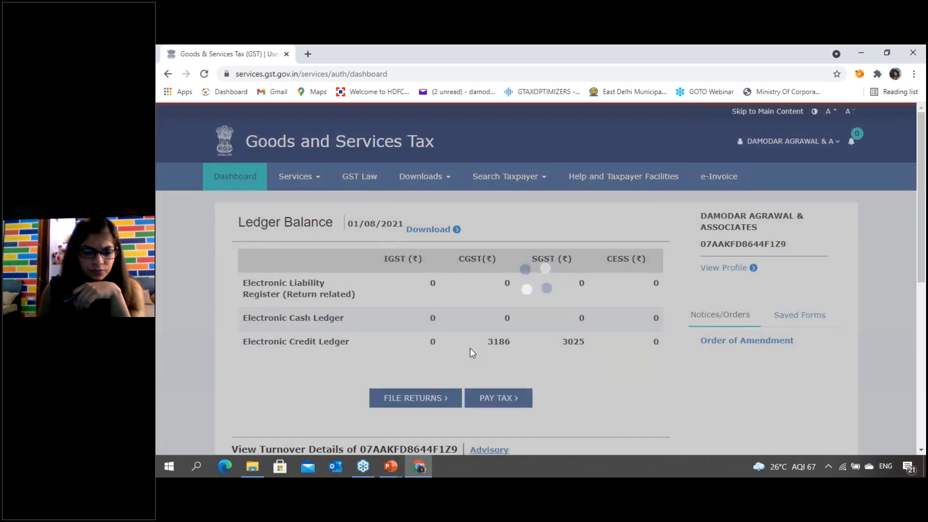
- Go to the File Returns page and search the 2021-22 returns for Quarter 2 (Jul - Sep), period July
left_click(423, 344)
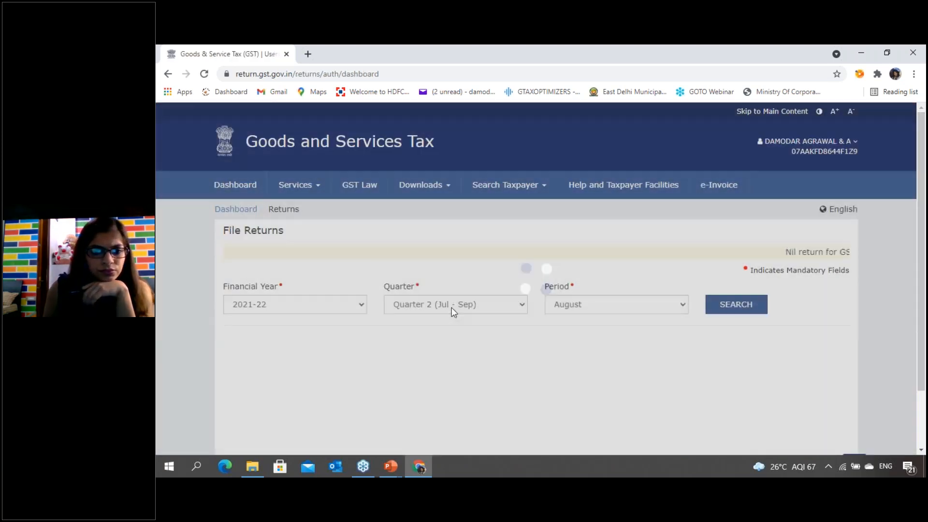
left_click(453, 308)
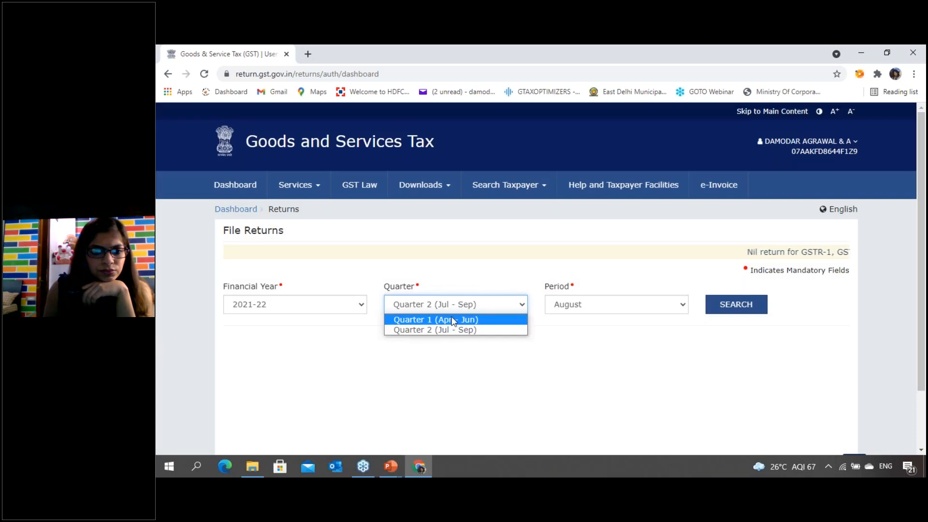
left_click(454, 329)
left_click(590, 312)
left_click(580, 317)
left_click(715, 307)
- Open the July GSTR-1 for online preparation and go to its 9A - Amended B2B Invoices section
scroll(506, 323, "down", 6)
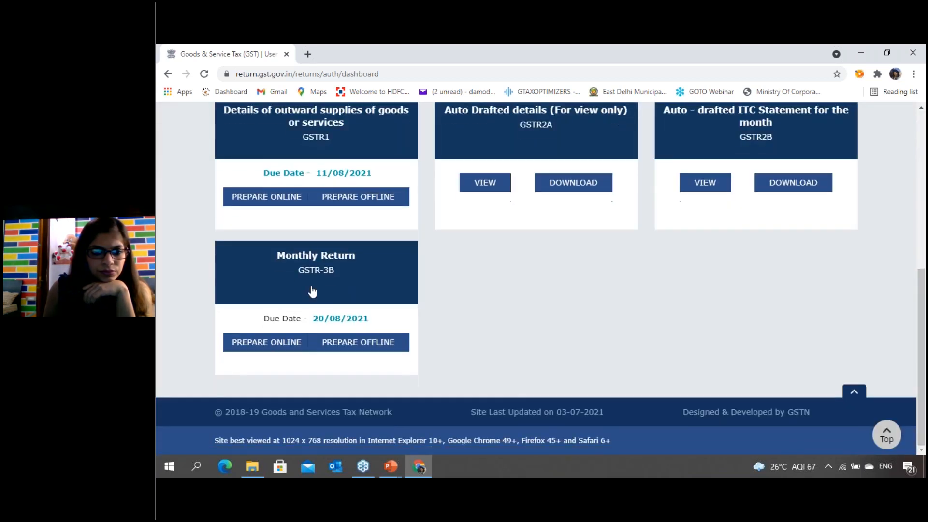
scroll(321, 292, "up", 6)
left_click(307, 304)
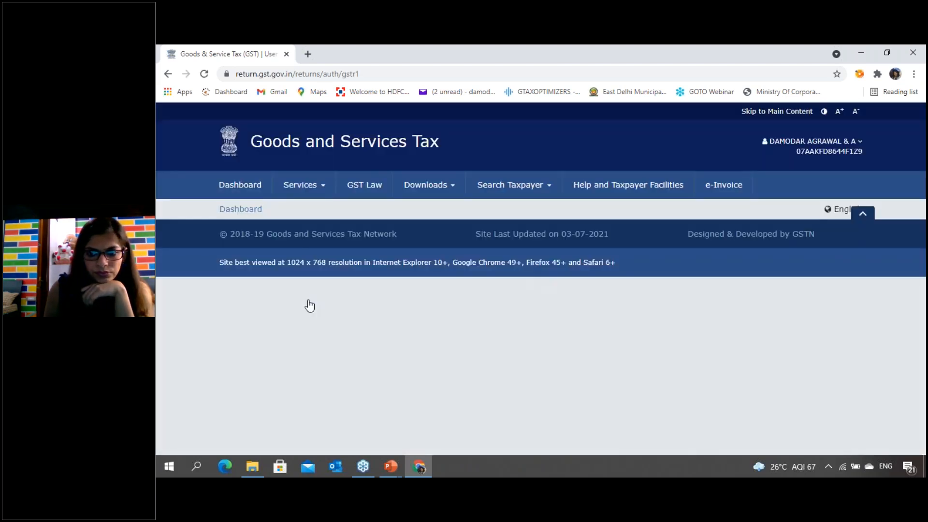
scroll(377, 290, "down", 9)
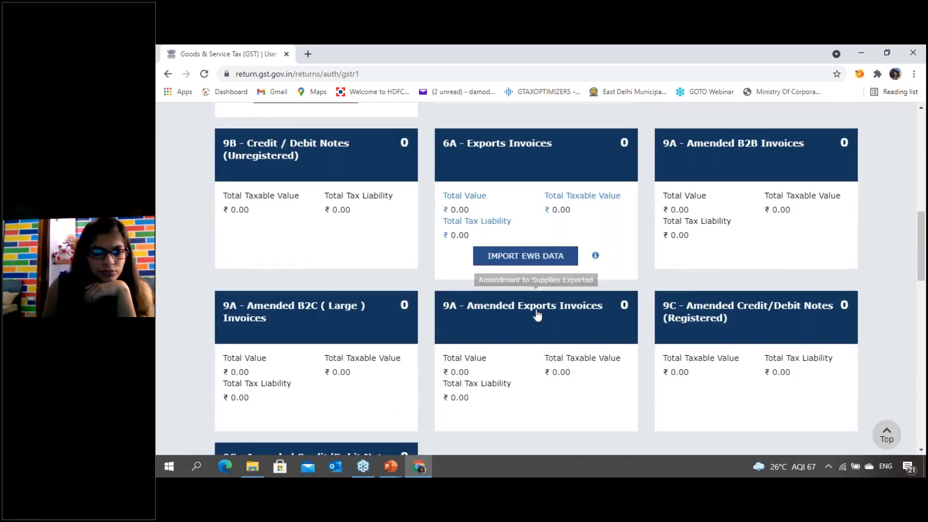
scroll(534, 312, "up", 5)
left_click(729, 321)
scroll(497, 332, "down", 2)
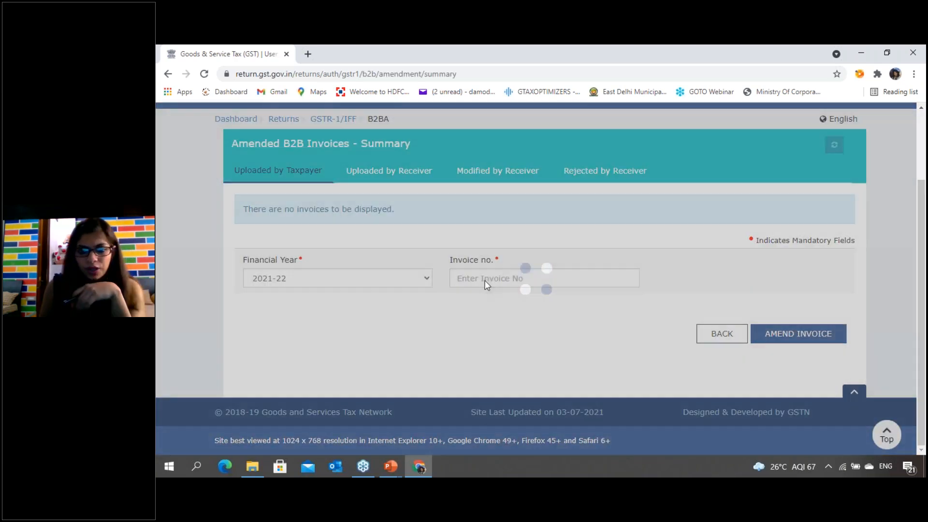
- Look up invoice DAA/D/021 of financial year 2021-22 and open it for amendment
left_click(488, 279)
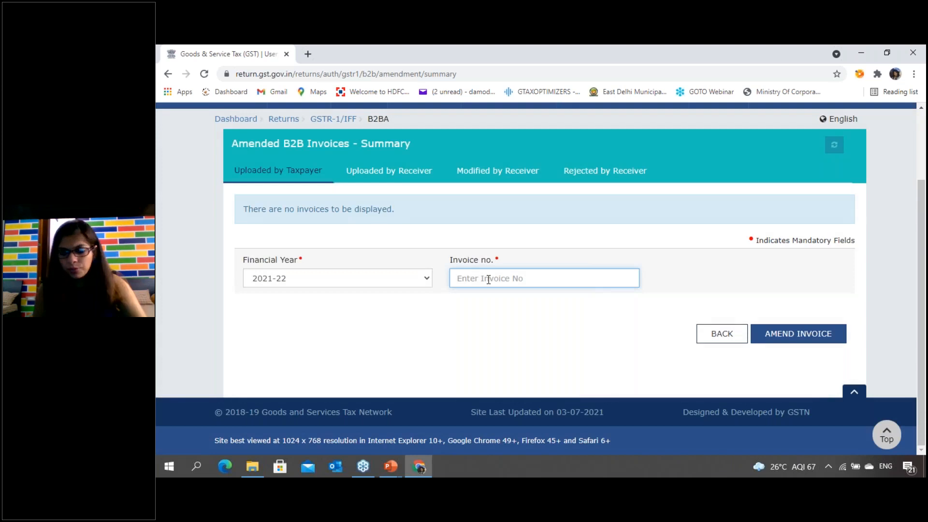
type("DAA/D/021")
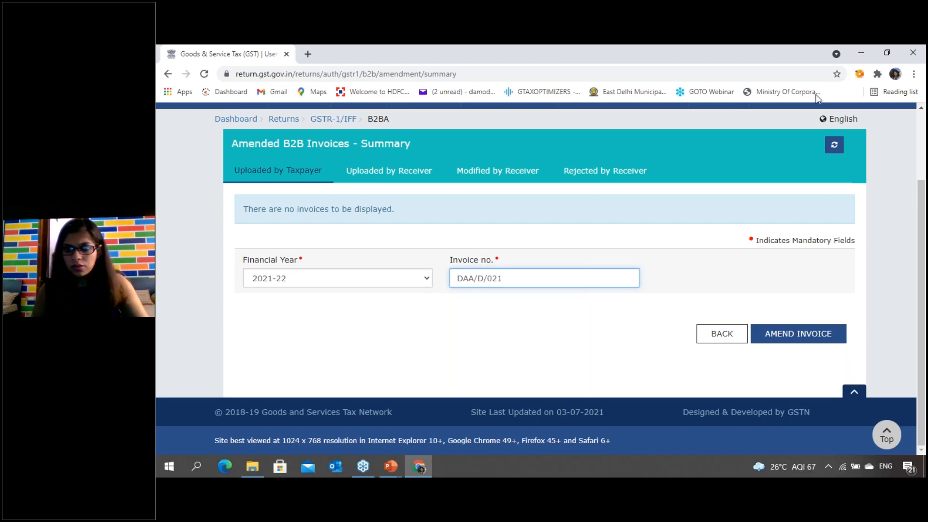
left_click(801, 334)
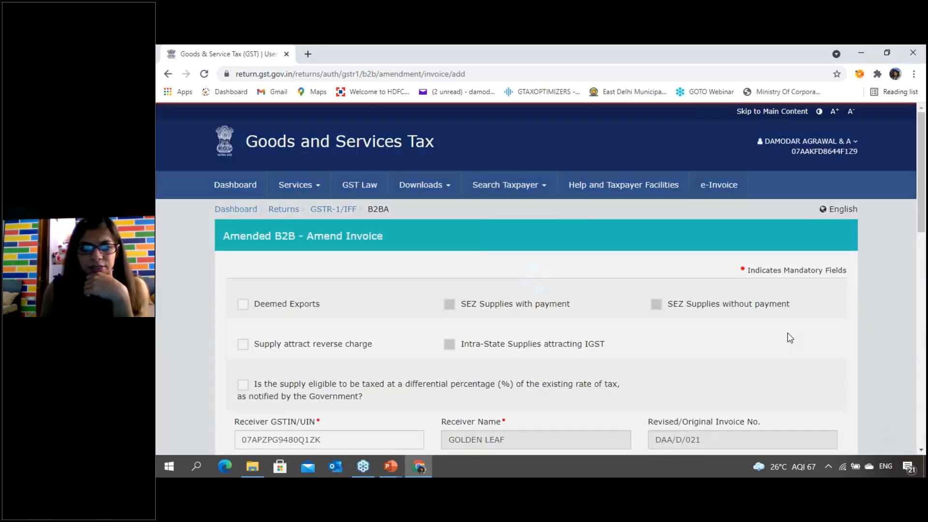
- Enter DAA/D/021 as the revised invoice number and 13/05/2021 as the revised date
scroll(790, 338, "down", 3)
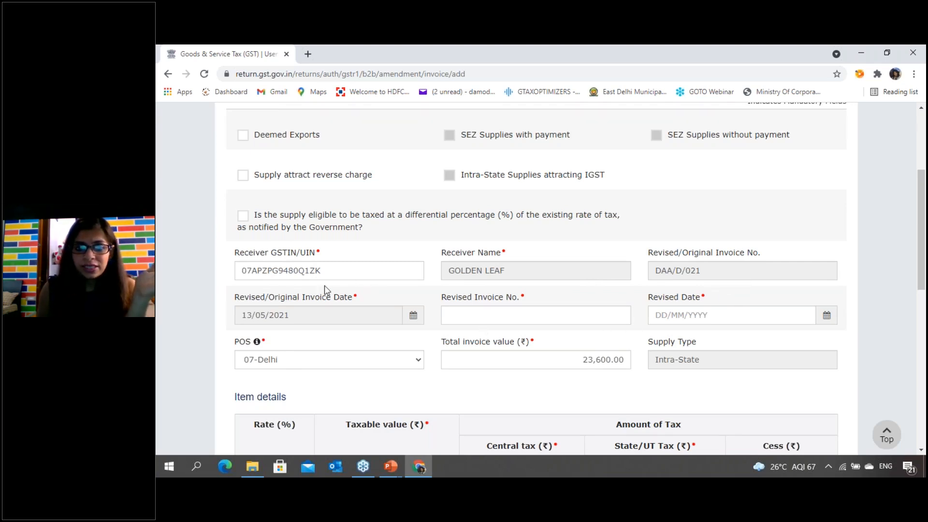
scroll(323, 288, "up", 1)
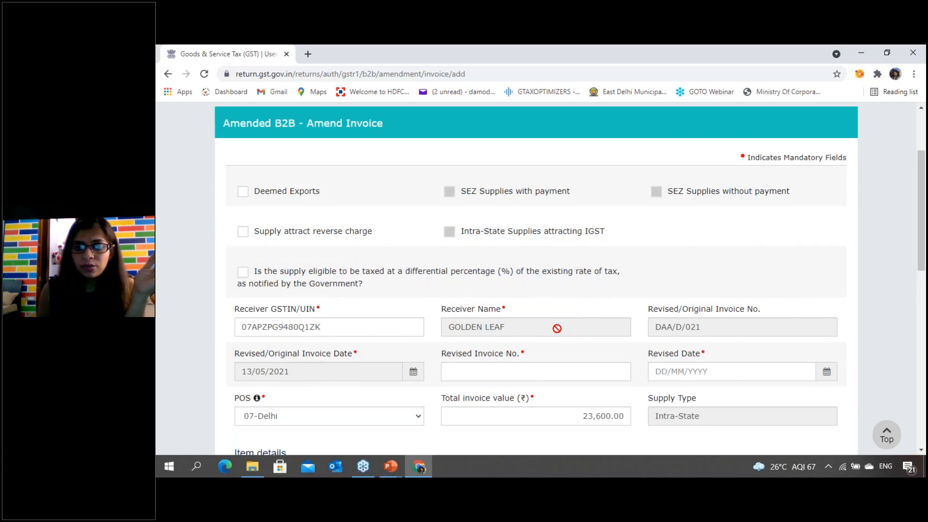
scroll(736, 325, "down", 1)
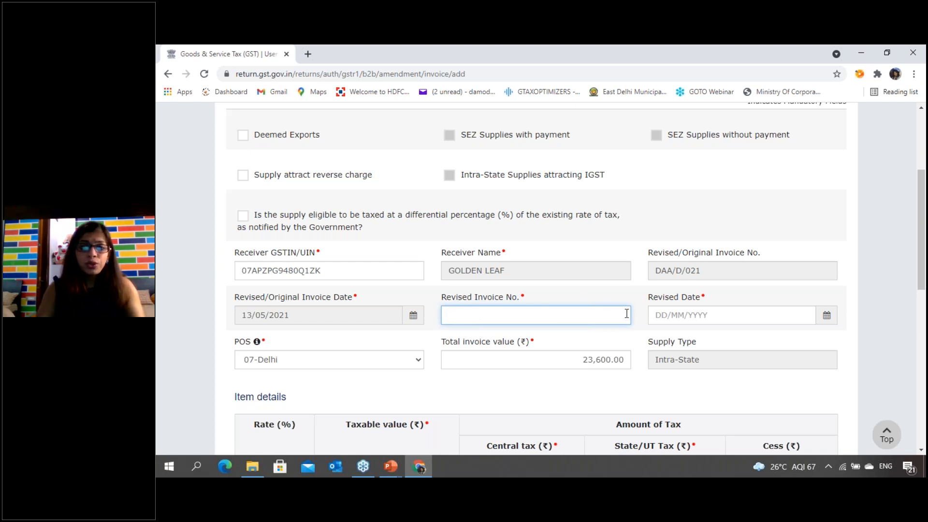
type("DAA")
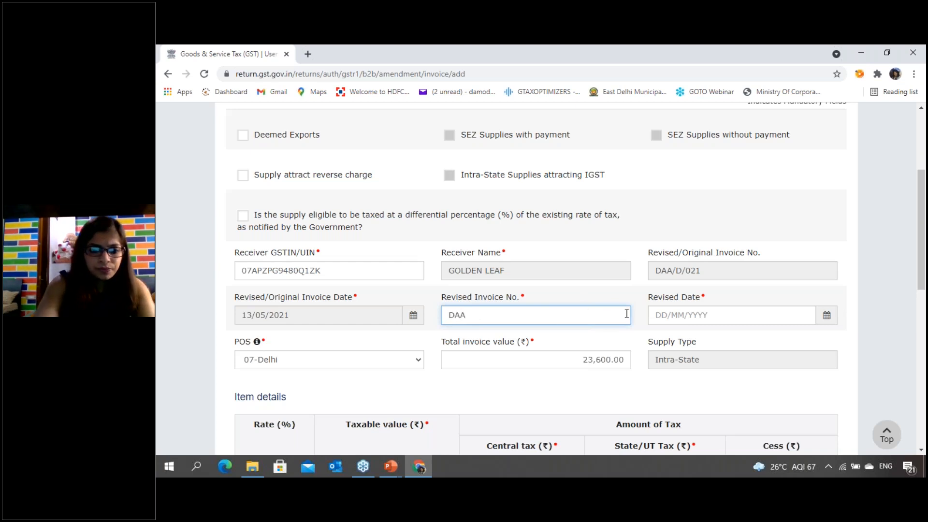
type("/D/021")
key("Tab")
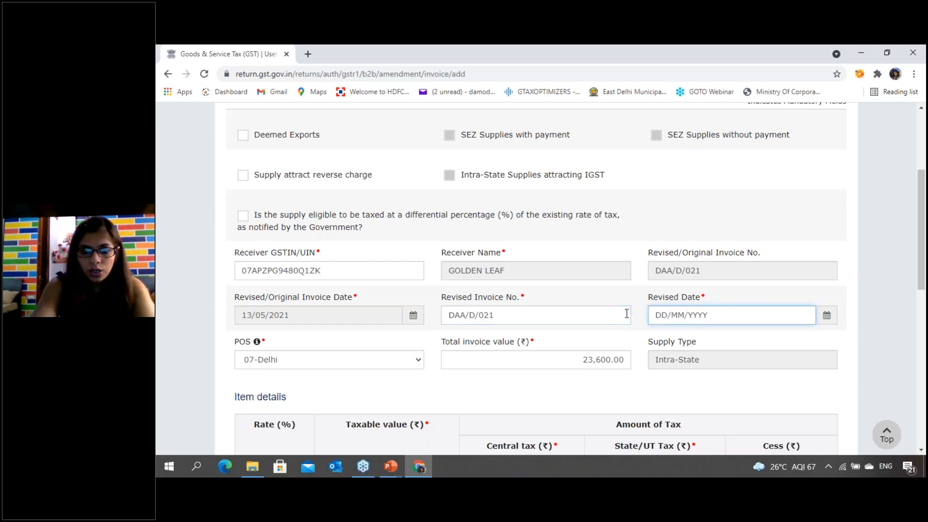
type("13/")
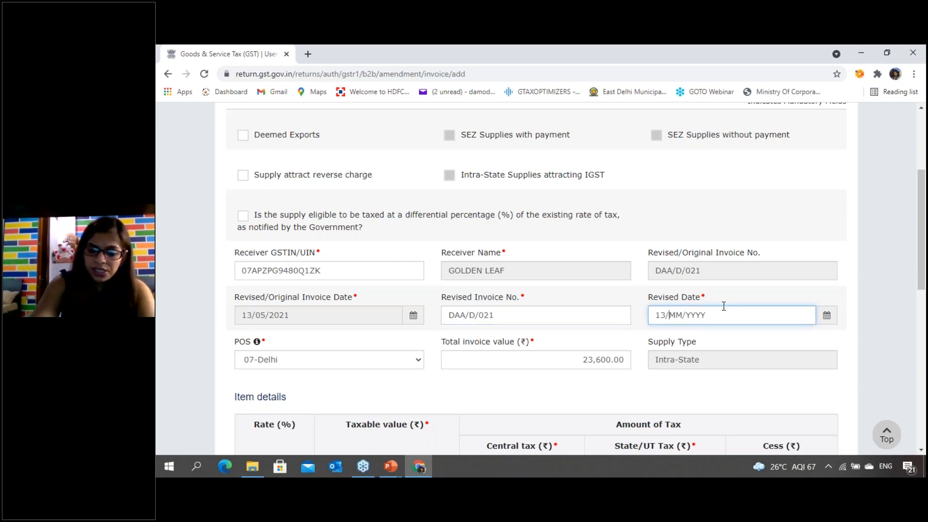
type("05/2021")
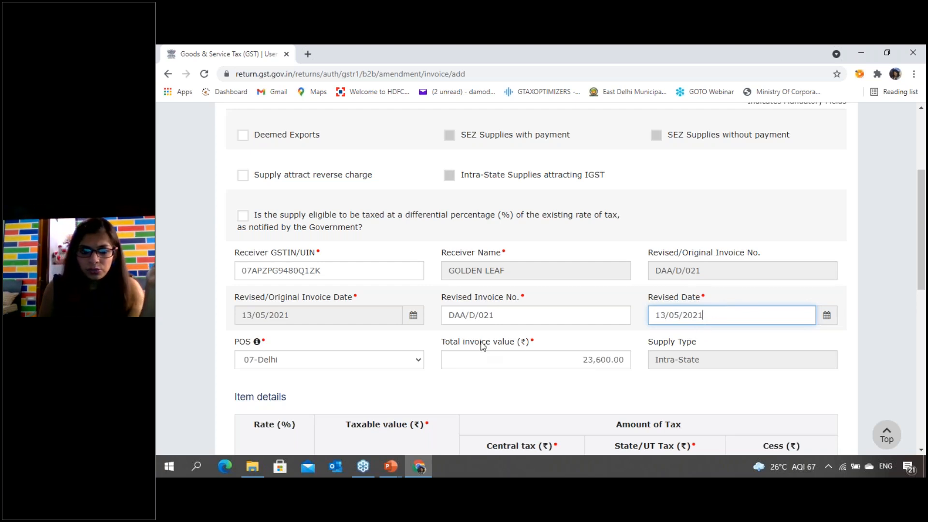
left_click(634, 381)
- Set the amended invoice's total invoice value to 35000
scroll(557, 381, "down", 1)
scroll(558, 382, "down", 3)
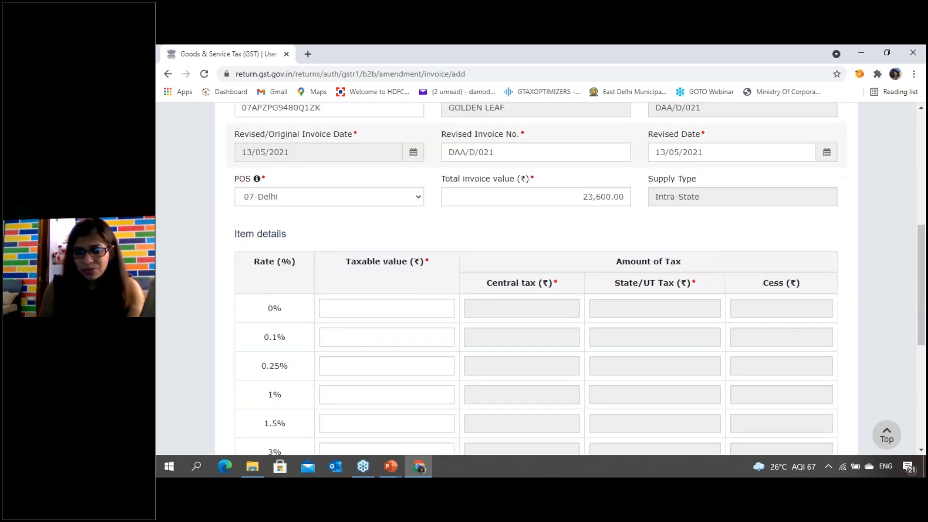
left_click_drag(580, 191, 643, 192)
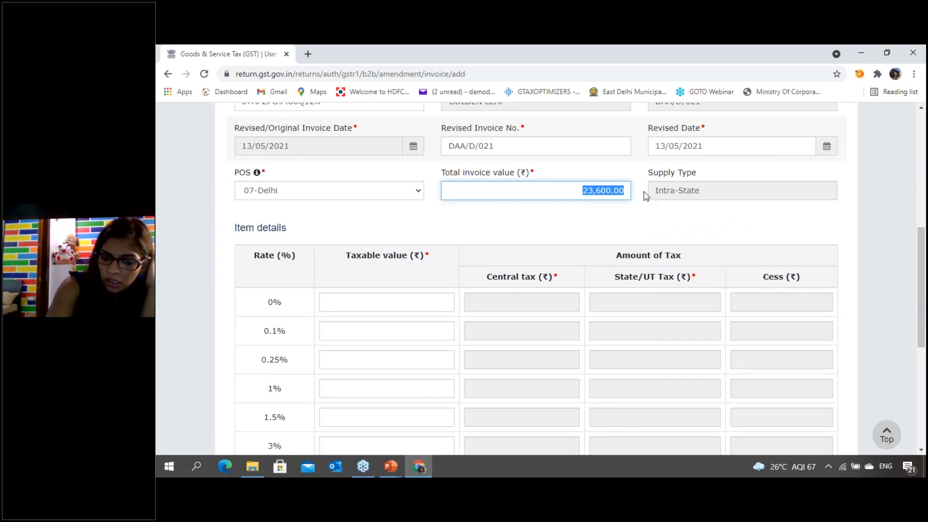
type("35000")
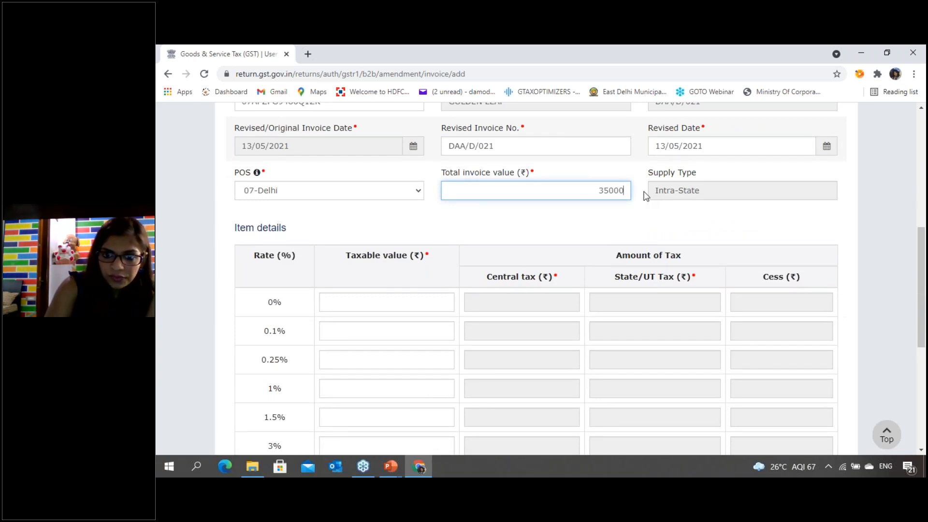
key("Tab")
- Set the total invoice value to 118000 and the taxable value at the 18% rate to 100000
left_click_drag(581, 191, 668, 194)
type("118000")
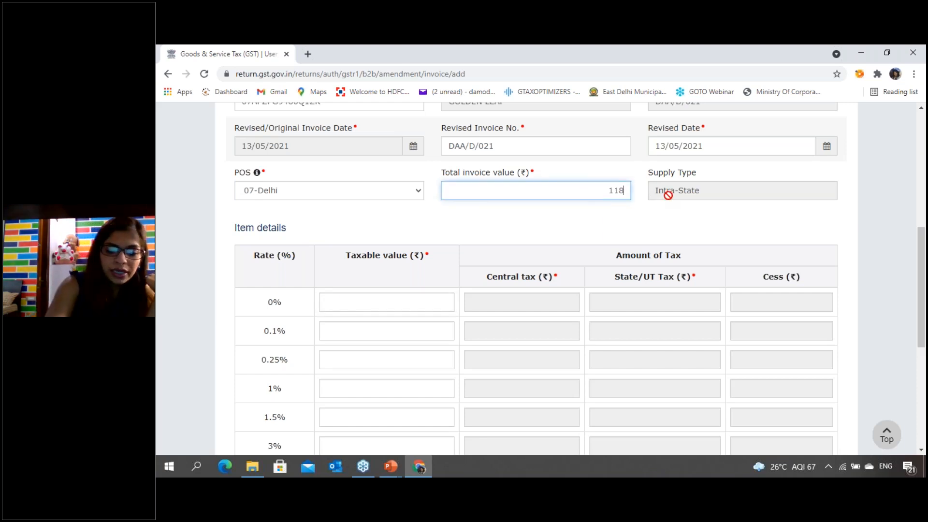
key("Tab")
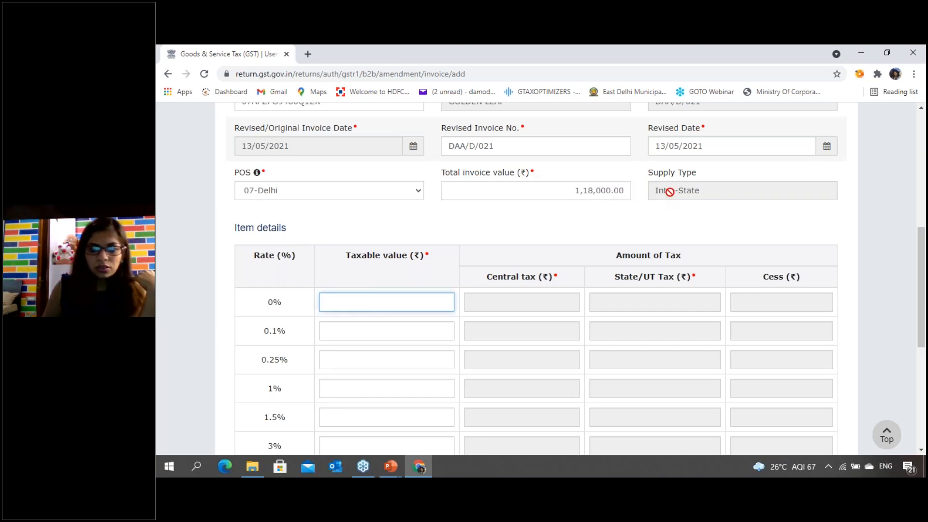
scroll(401, 331, "down", 5)
left_click_drag(401, 330, 479, 331)
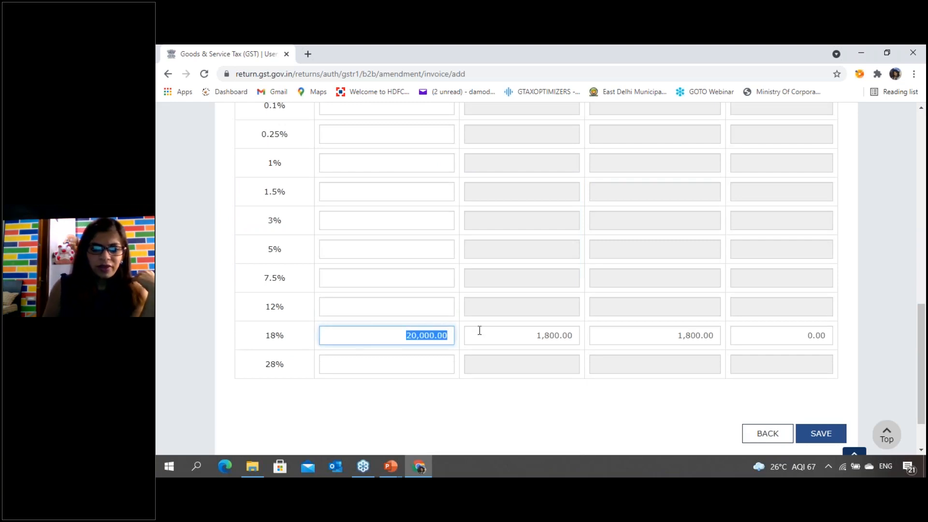
type("100000")
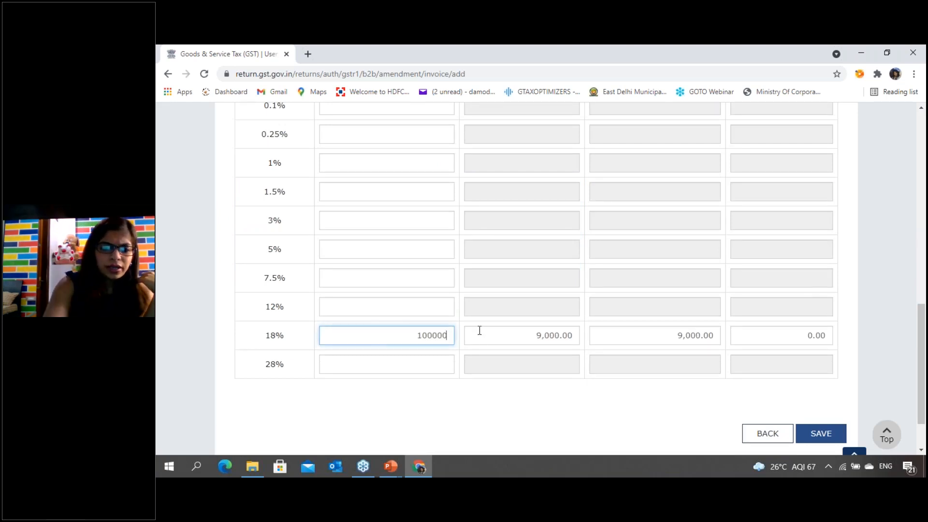
key("Tab")
left_click(560, 427)
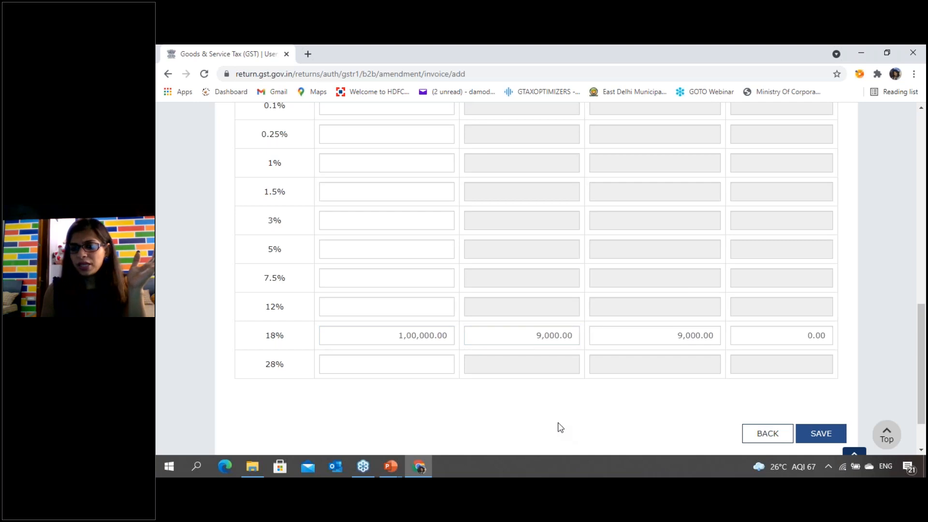
scroll(565, 420, "up", 8)
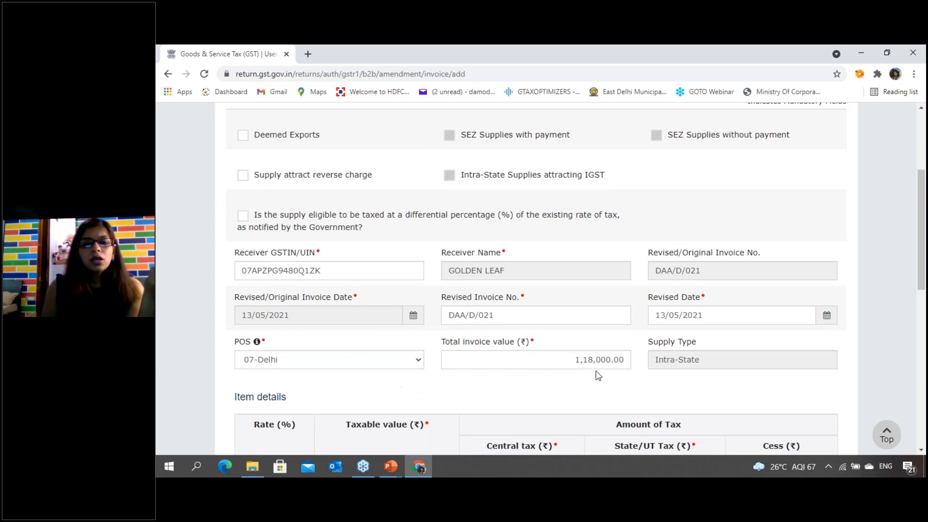
scroll(674, 381, "down", 1)
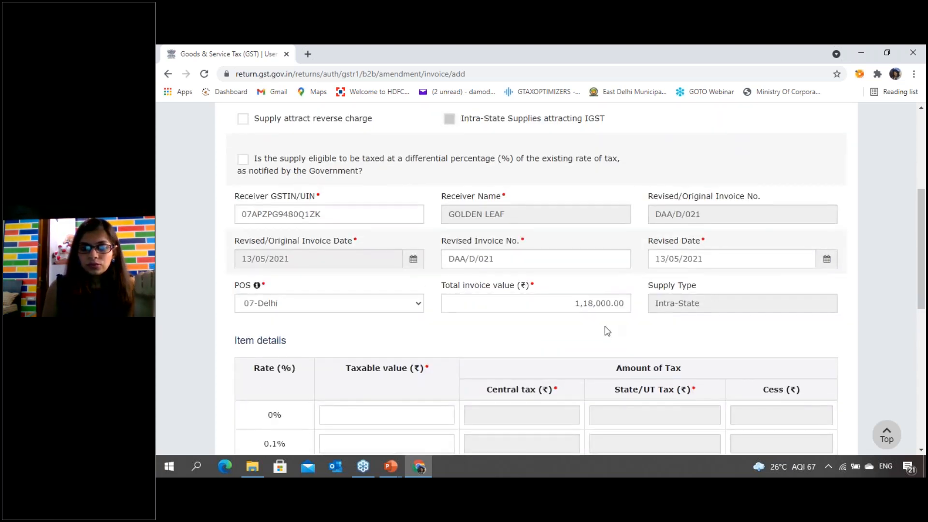
scroll(343, 269, "up", 1)
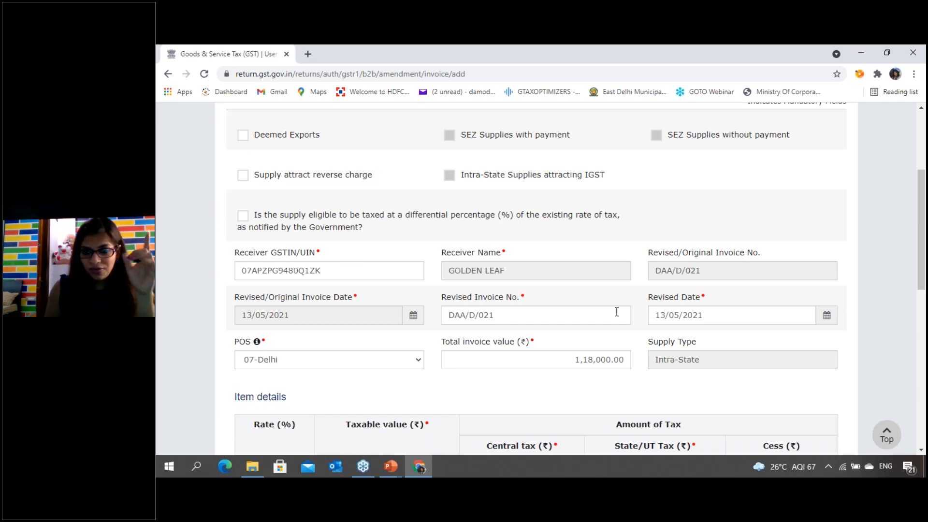
scroll(615, 319, "down", 9)
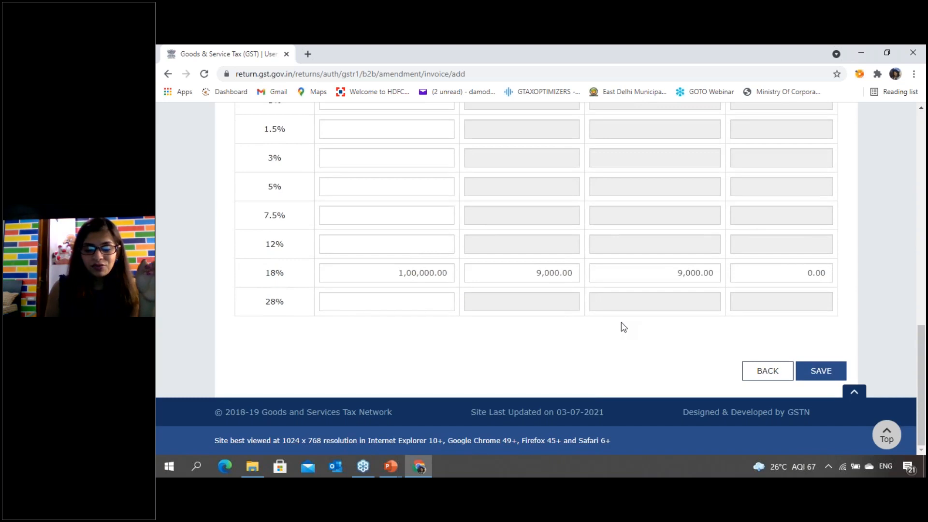
scroll(623, 322, "up", 10)
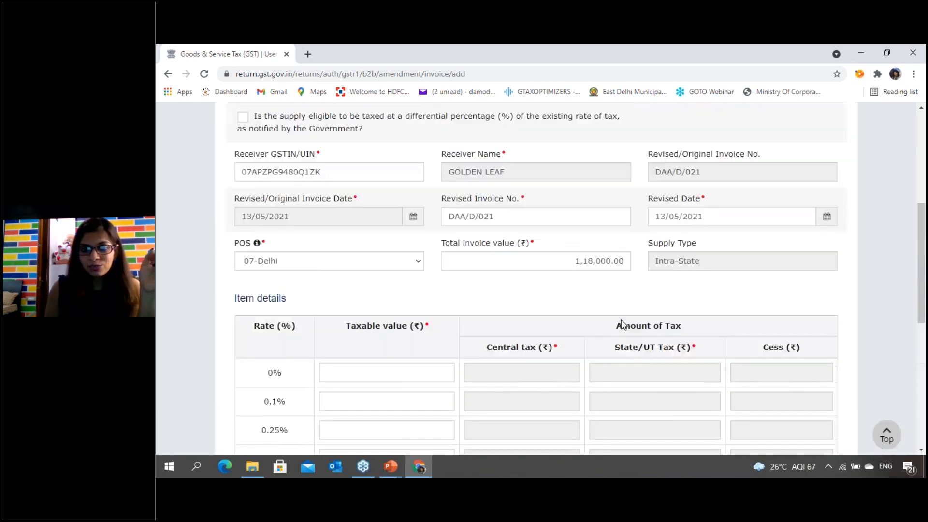
- Leave the amended B2B invoice without saving it and return to the GSTR-1 invoice details
scroll(618, 333, "down", 4)
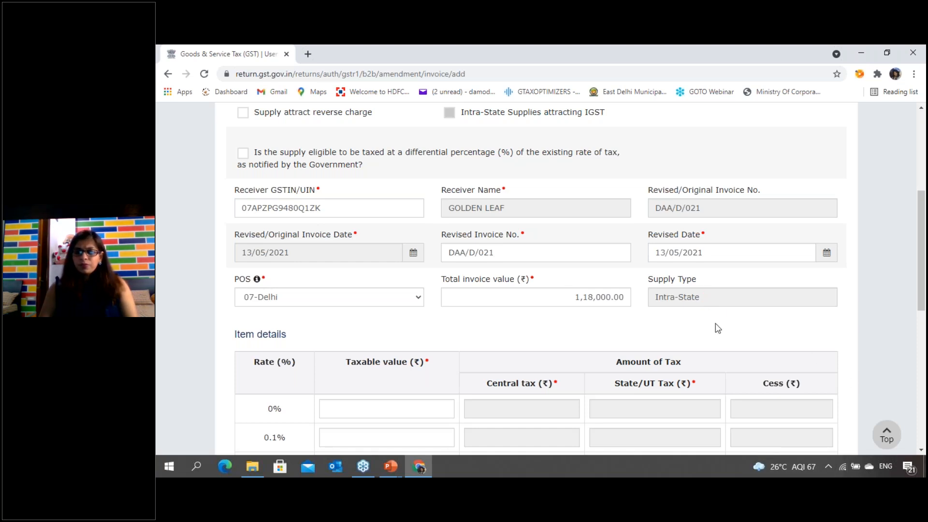
scroll(717, 326, "down", 8)
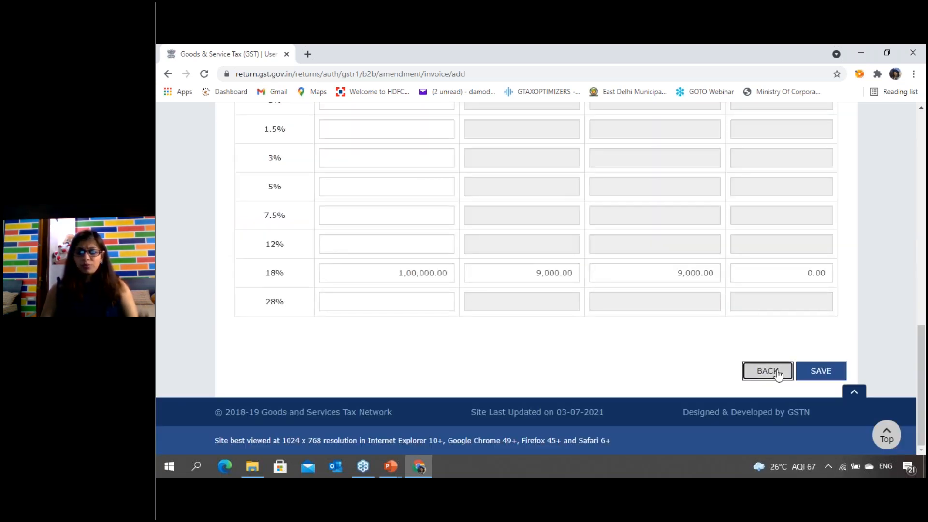
left_click(776, 372)
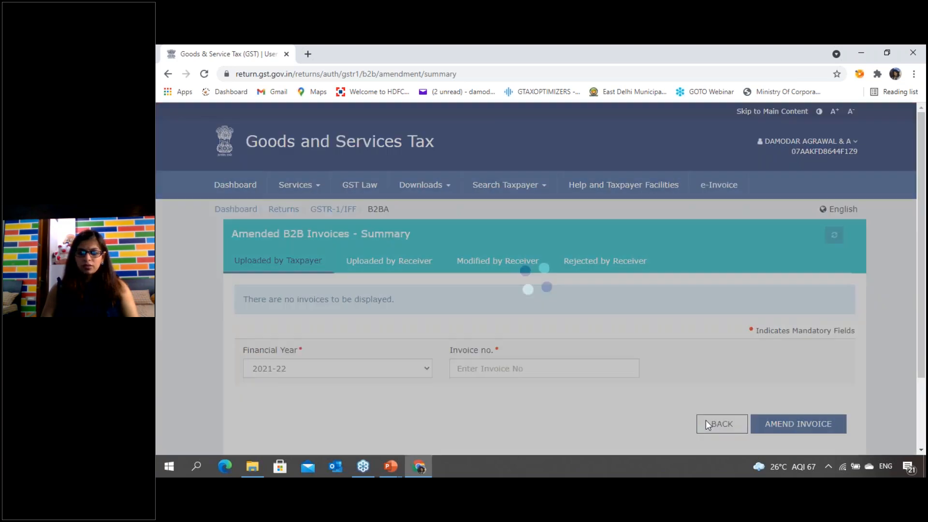
left_click(708, 421)
- View the lookup fields of the 9A - Amended B2C (Large) Invoices summary and return to the GSTR-1 overview
scroll(725, 395, "down", 5)
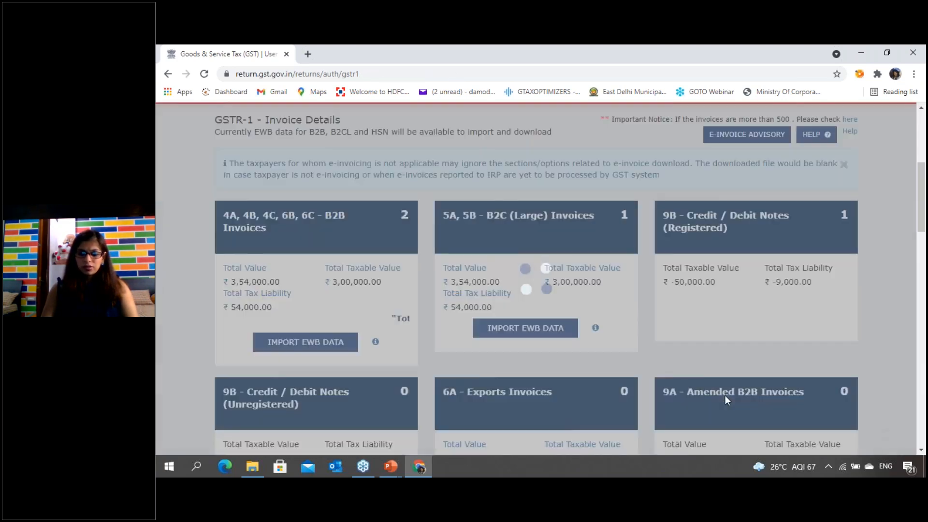
scroll(725, 396, "down", 6)
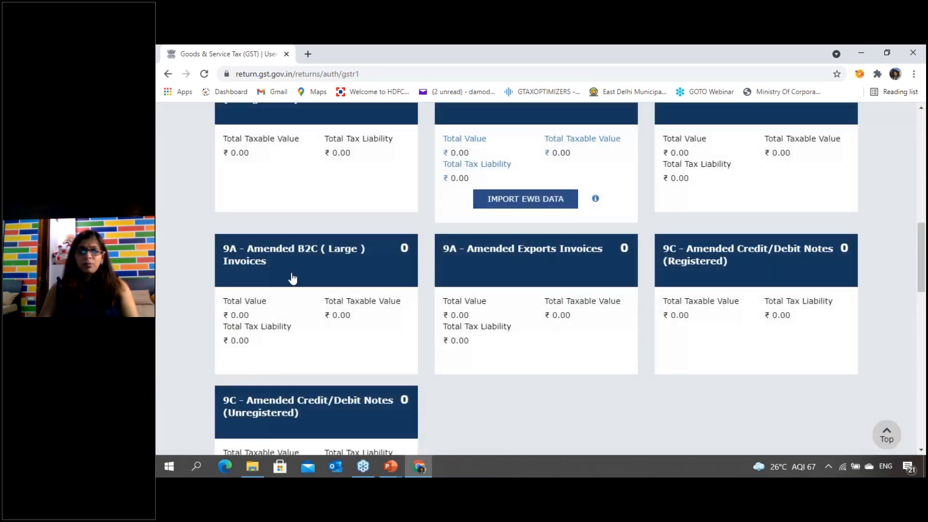
left_click(307, 271)
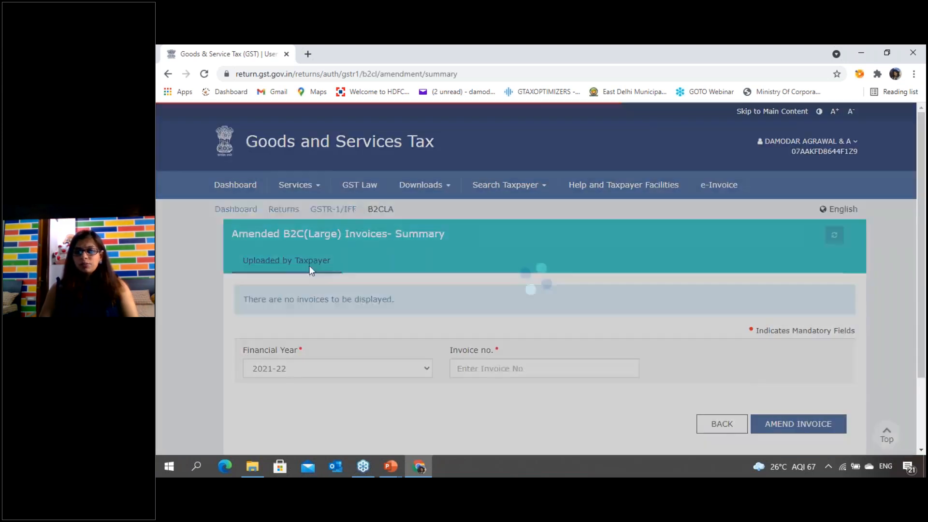
scroll(680, 327, "down", 3)
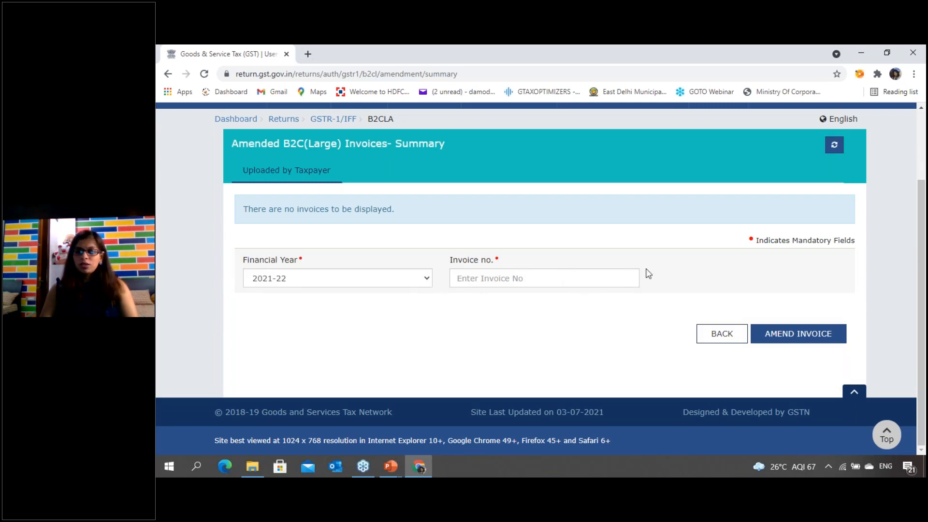
left_click(729, 339)
- View the 9A - Amended Exports Invoices summary and go back to the GSTR-1 overview
scroll(489, 312, "down", 10)
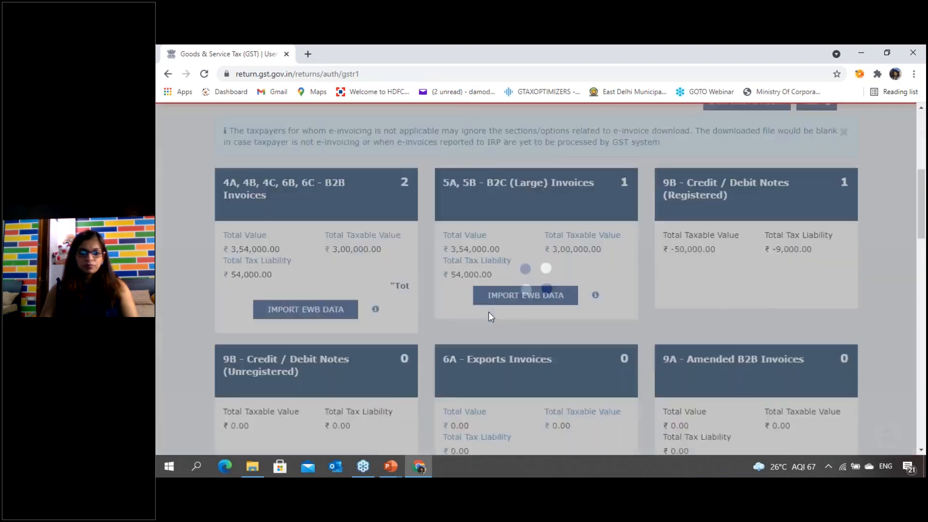
left_click(544, 266)
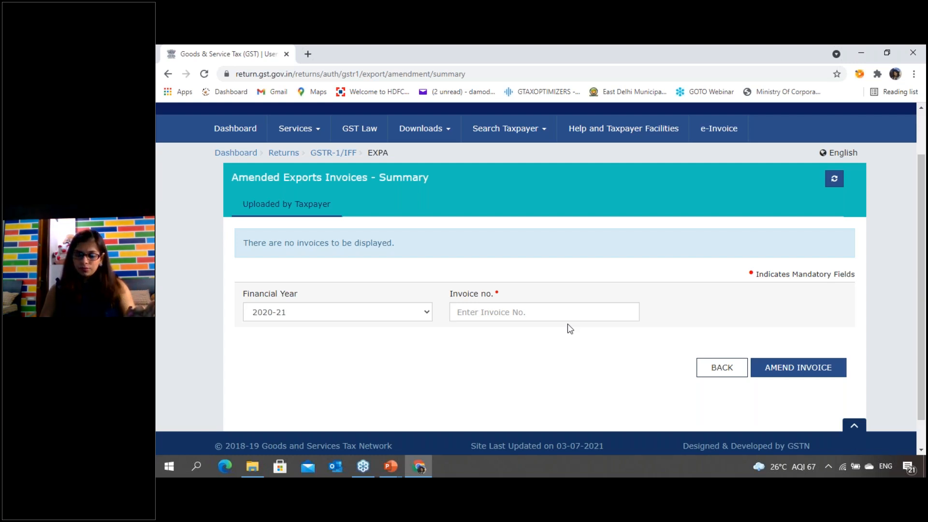
left_click(727, 373)
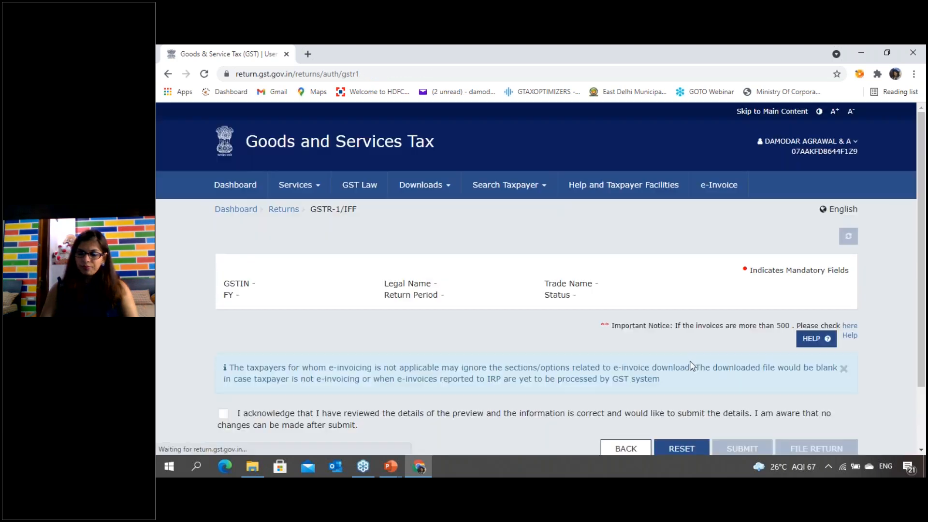
- Compare the registered credit/debit note sections, then view the 9C - Amended Credit/Debit Notes (Registered) summary and return
scroll(634, 338, "down", 10)
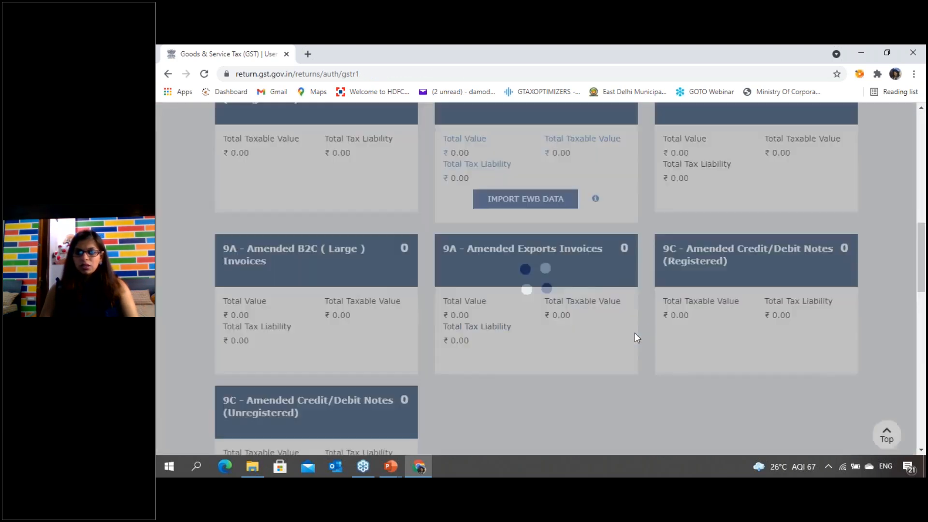
scroll(634, 333, "down", 3)
scroll(684, 321, "up", 4)
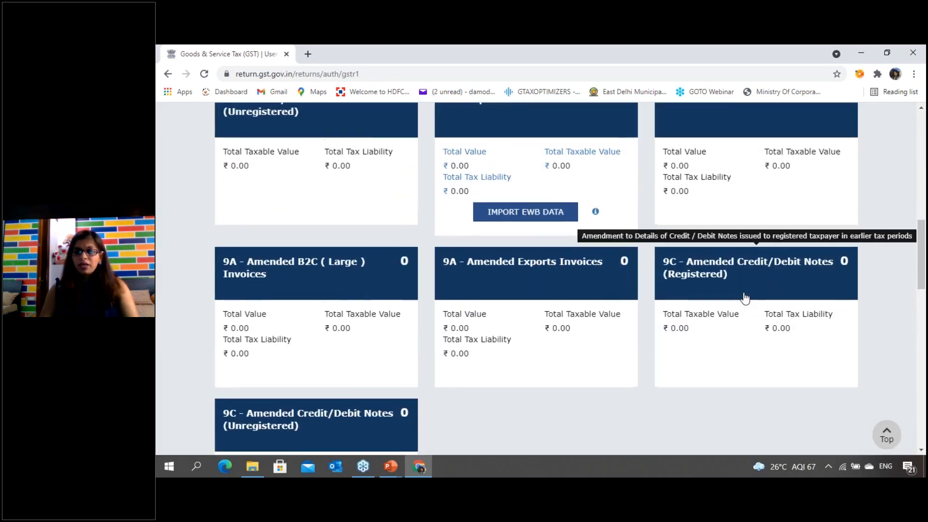
scroll(788, 332, "up", 4)
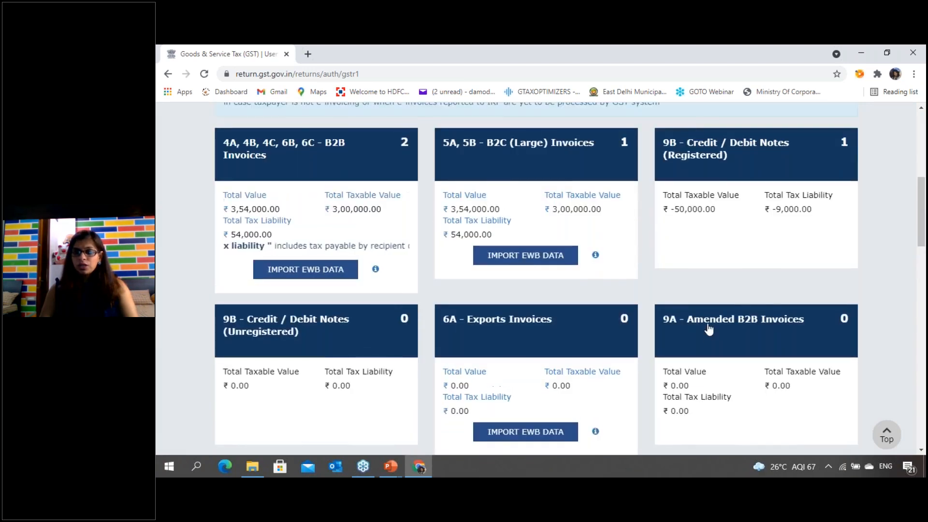
scroll(708, 330, "up", 4)
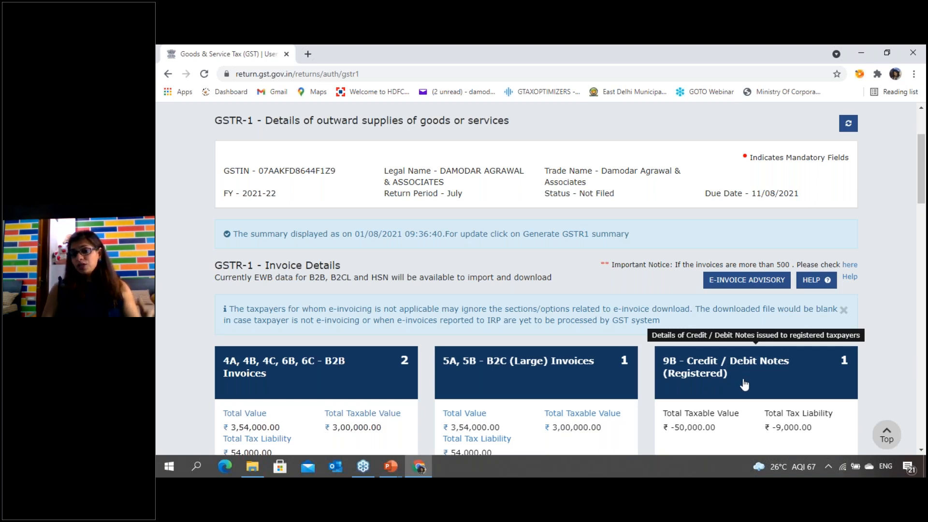
scroll(744, 384, "down", 8)
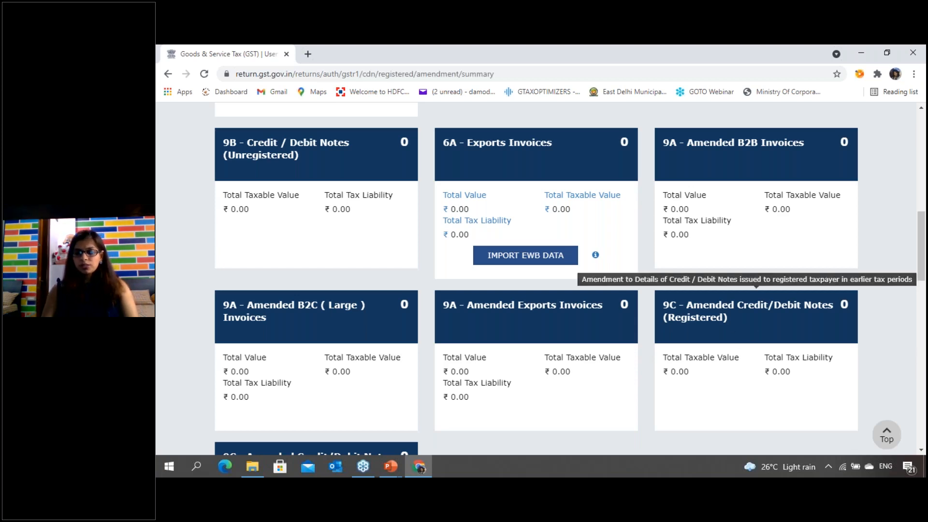
left_click(660, 360)
scroll(659, 360, "down", 2)
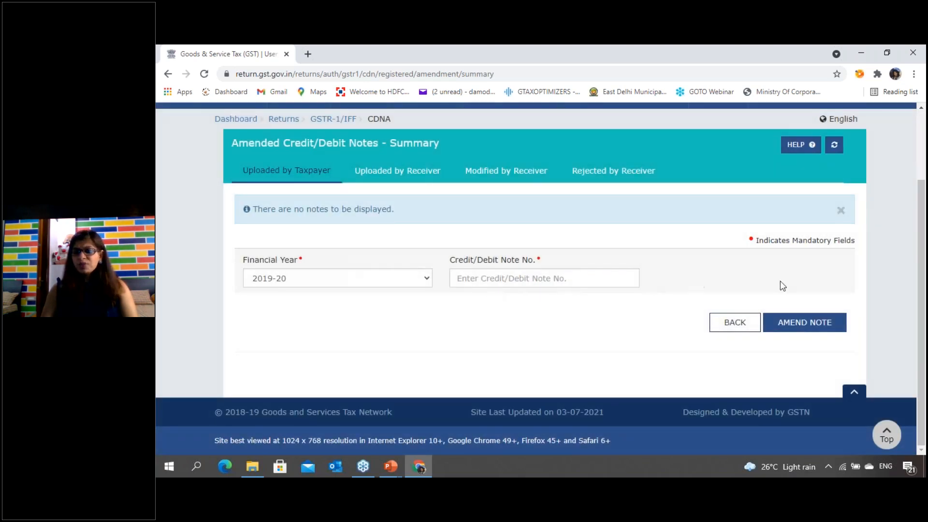
left_click(744, 328)
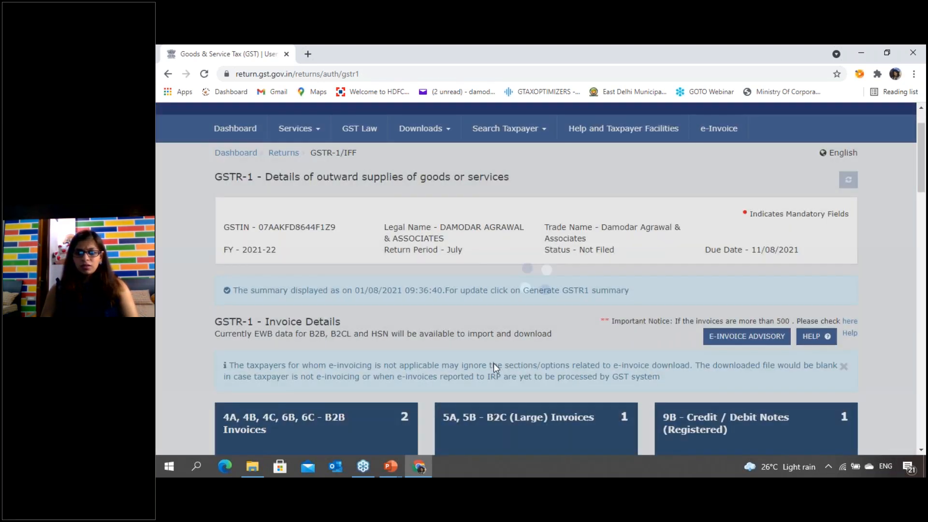
- Examine 9C - Amended Credit/Debit Notes (Unregistered) alongside 9B - Credit/Debit Notes (Unregistered) and the other invoice sections
scroll(421, 358, "down", 5)
scroll(421, 358, "down", 10)
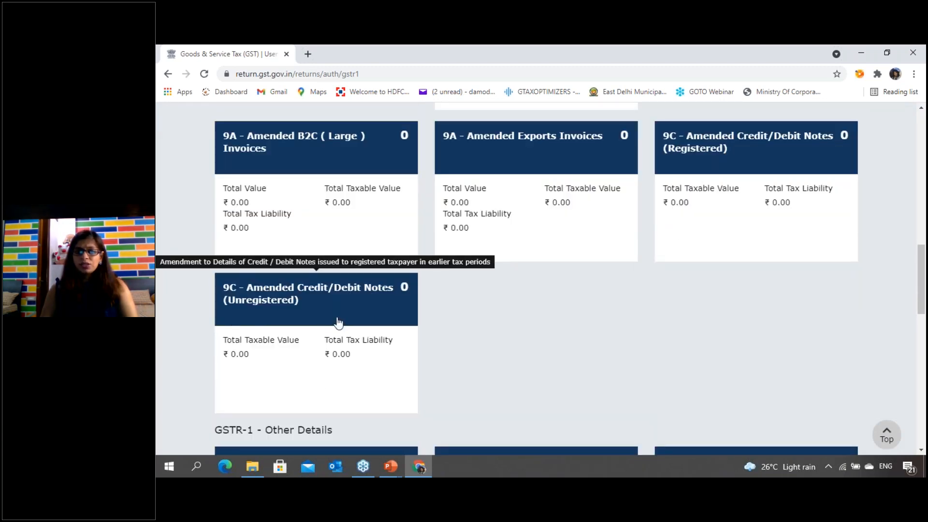
scroll(555, 327, "up", 6)
scroll(285, 330, "up", 1)
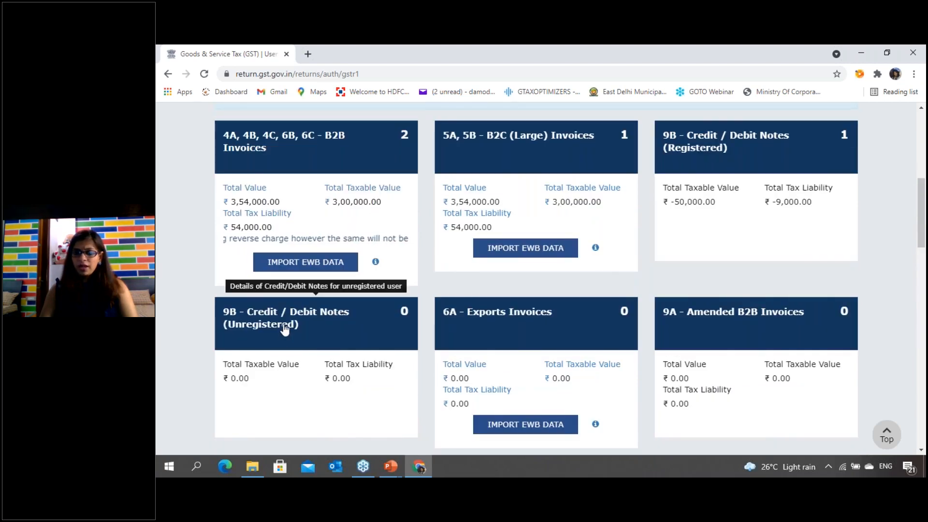
scroll(285, 329, "down", 8)
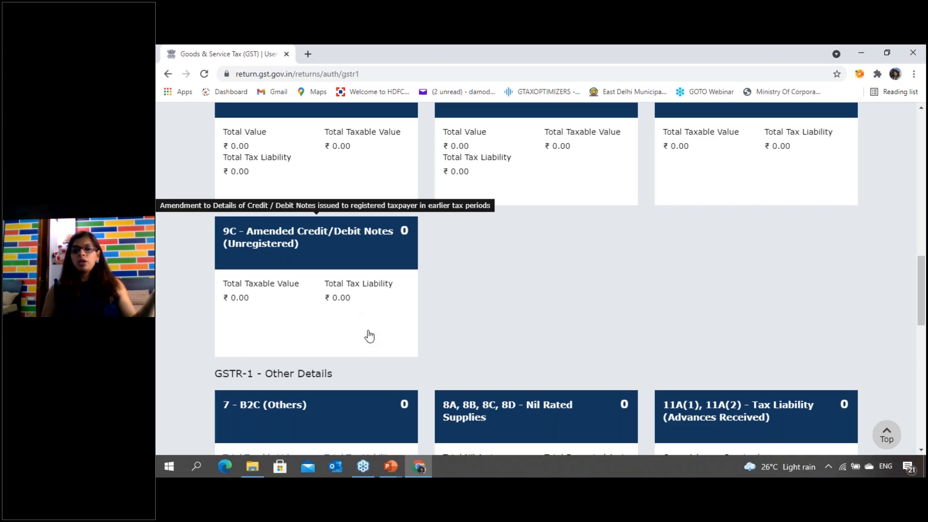
scroll(466, 321, "up", 7)
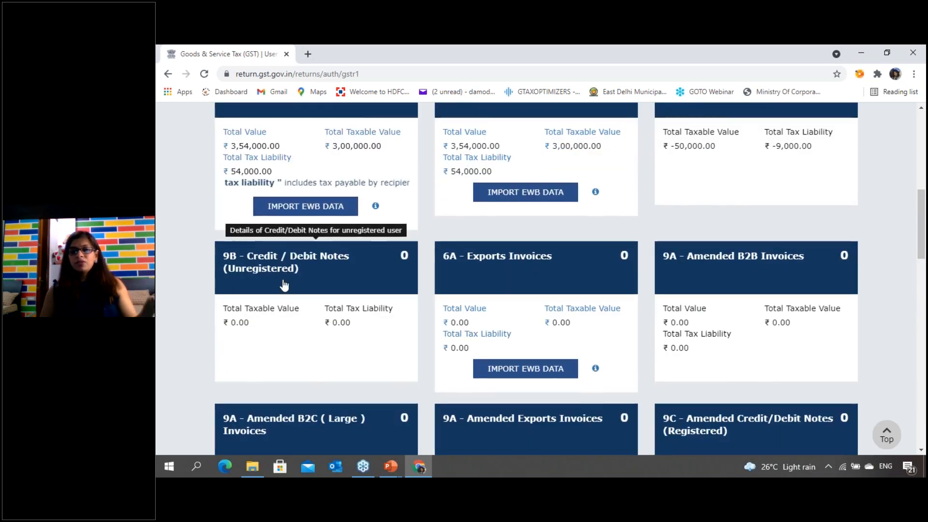
scroll(284, 286, "up", 5)
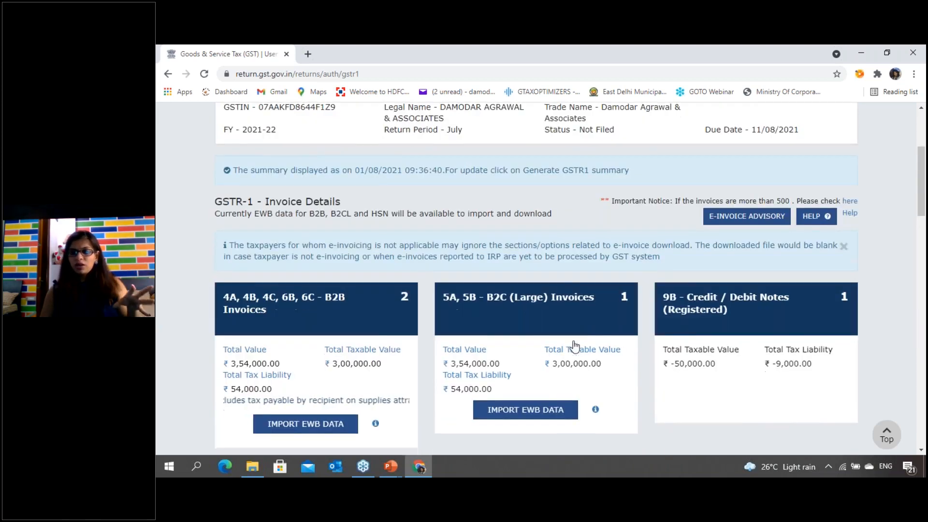
scroll(574, 345, "down", 2)
scroll(638, 256, "down", 5)
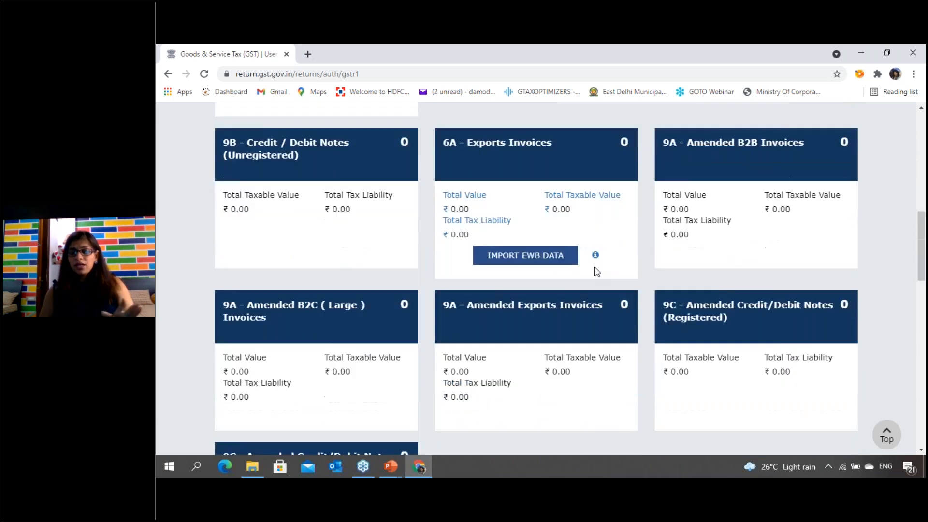
scroll(597, 272, "down", 3)
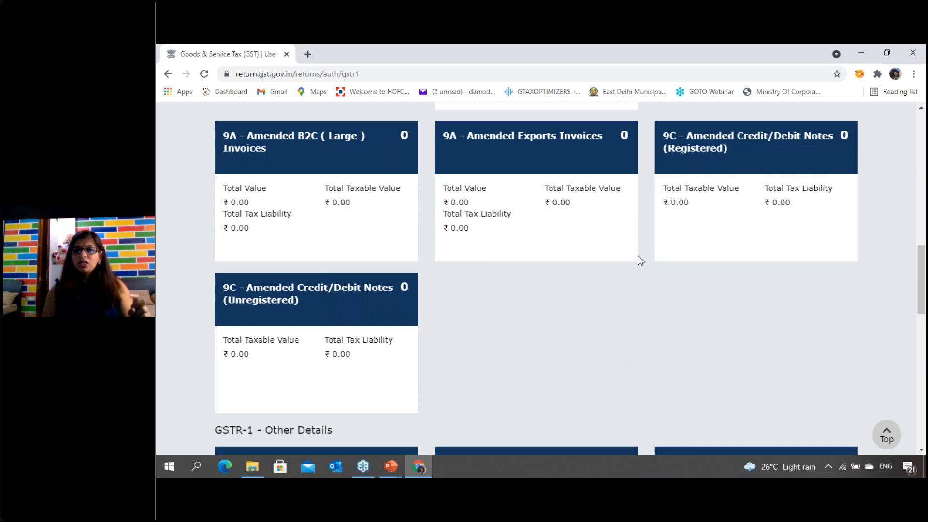
scroll(570, 321, "up", 3)
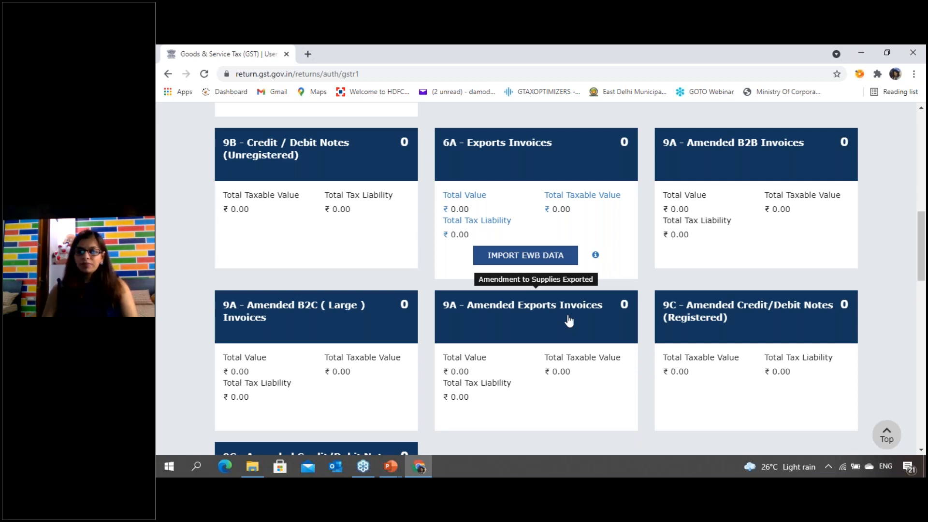
- Review the invoice and amendment sections against the sections listed under GSTR-1 - Other Details
scroll(675, 354, "down", 6)
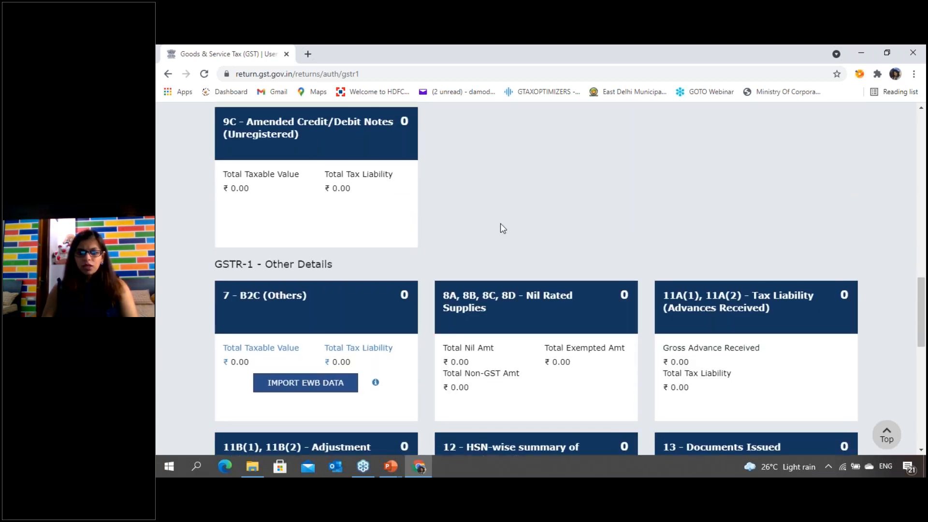
scroll(500, 223, "up", 2)
scroll(505, 238, "up", 15)
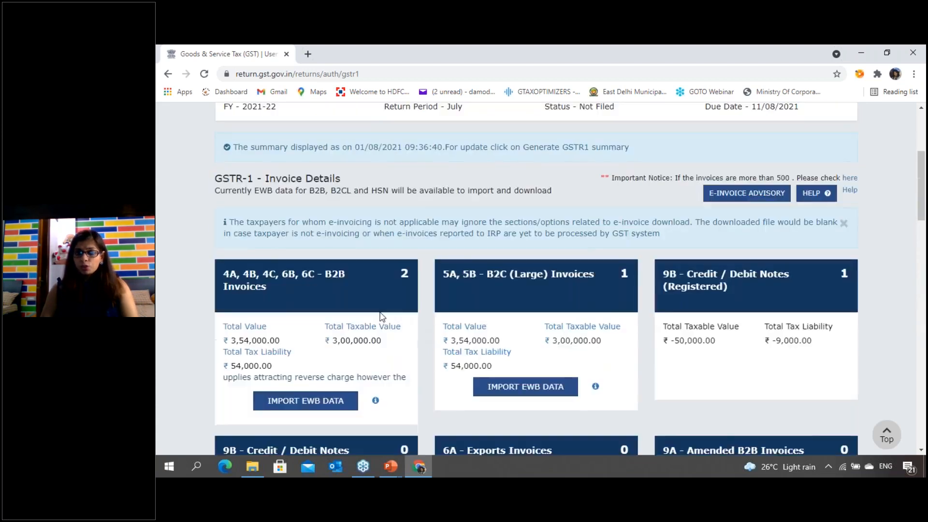
scroll(503, 359, "down", 12)
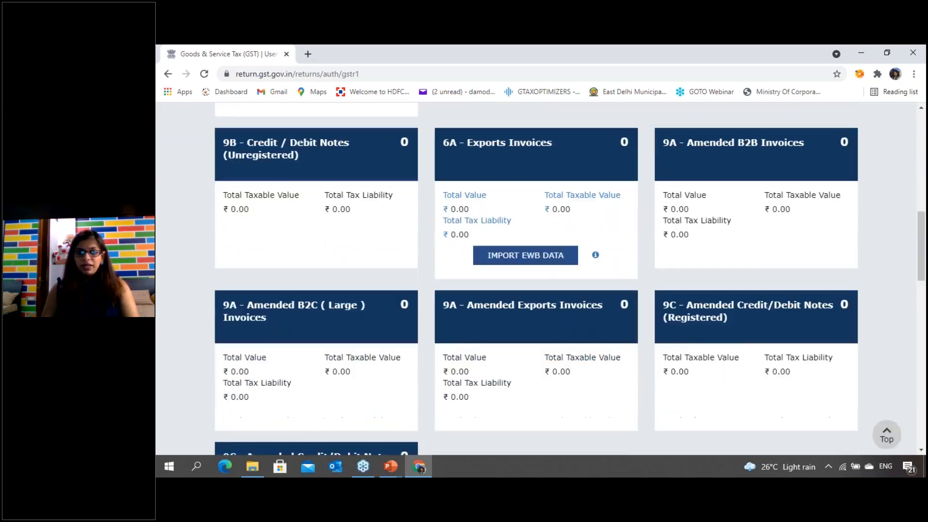
scroll(425, 376, "down", 5)
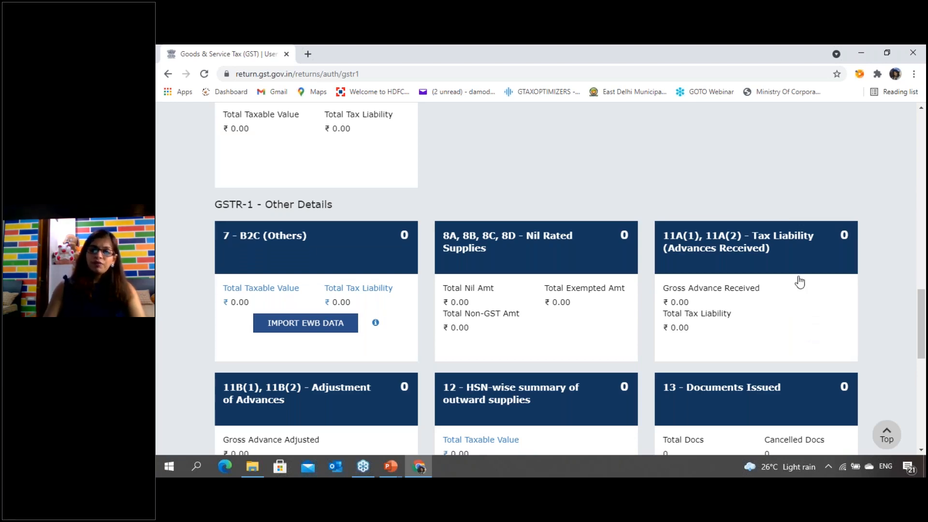
scroll(800, 282, "up", 5)
scroll(455, 284, "down", 10)
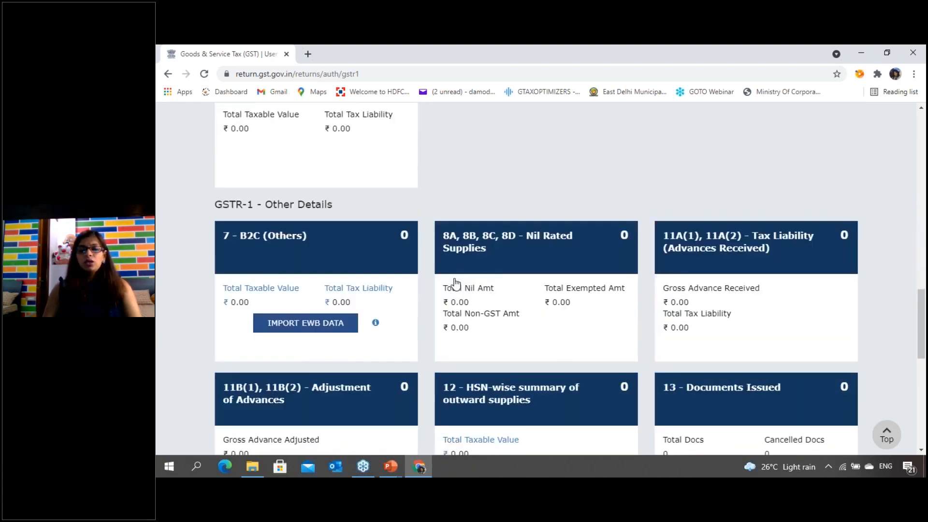
- Open section 7 - B2C (Others) and start adding new details
scroll(319, 220, "up", 4)
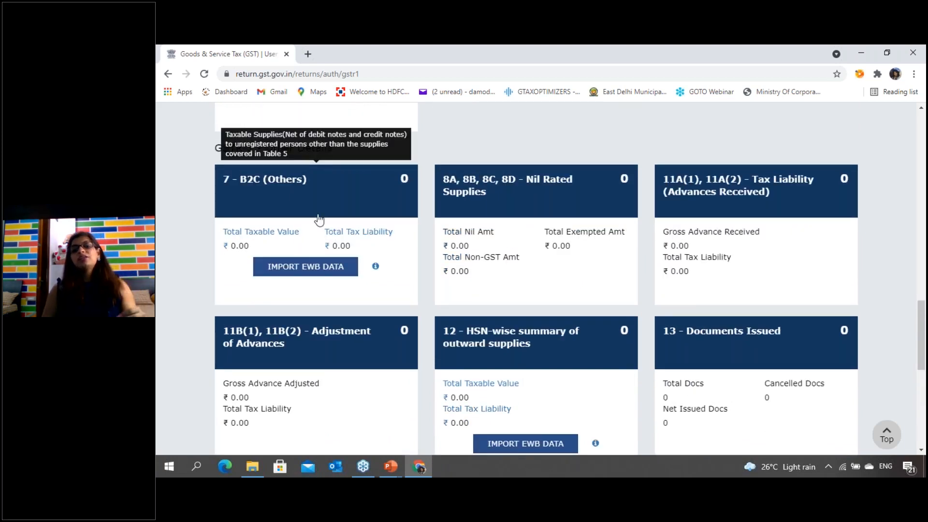
left_click(319, 220)
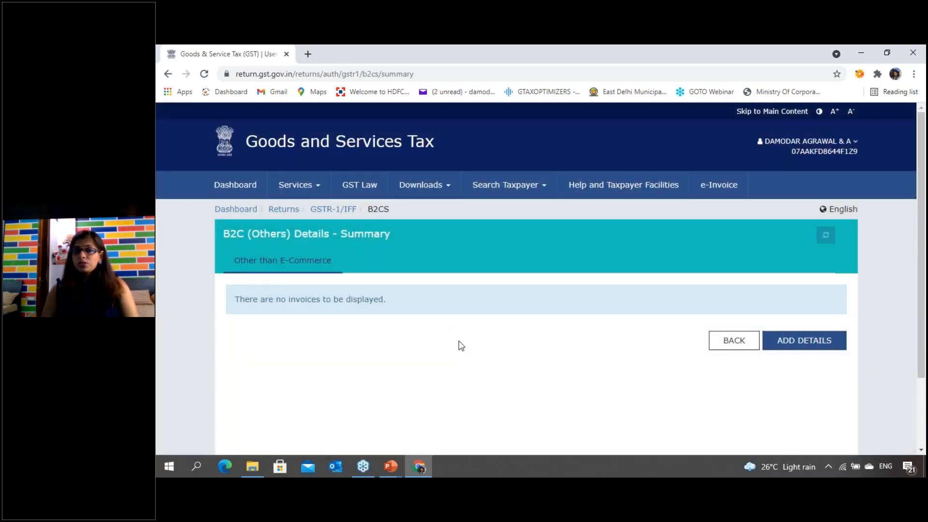
left_click(804, 340)
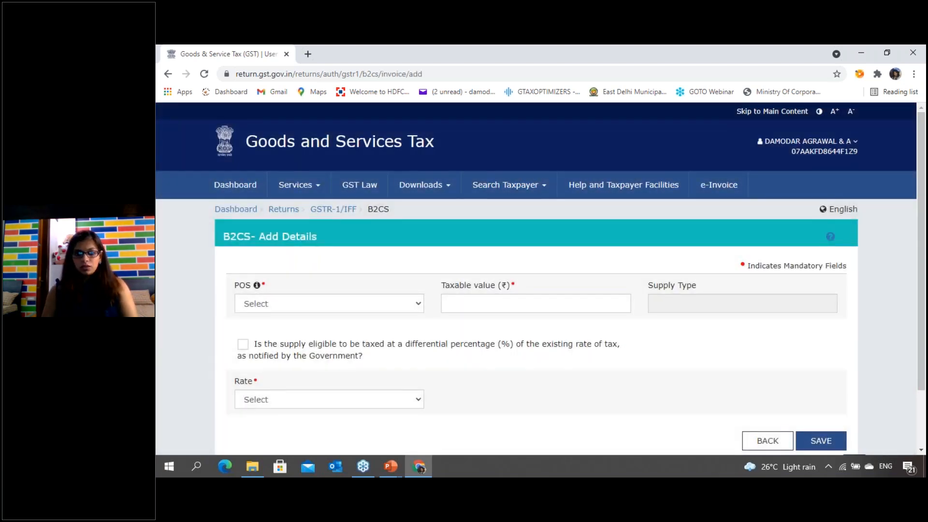
- Fill in the B2CS details with place of supply 10-Bihar, taxable value 1,00,000 and rate 18
scroll(329, 290, "down", 1)
left_click(333, 247)
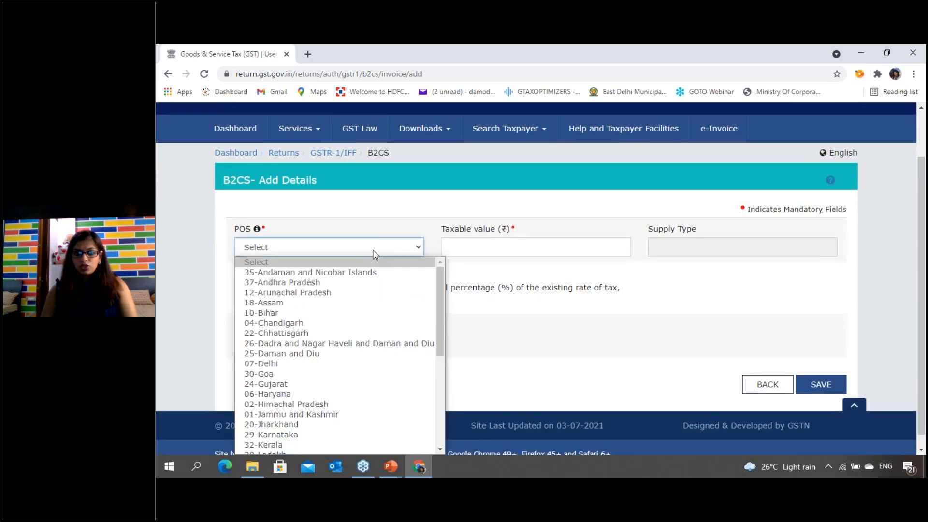
left_click(323, 318)
left_click(504, 243)
type("1,00,000")
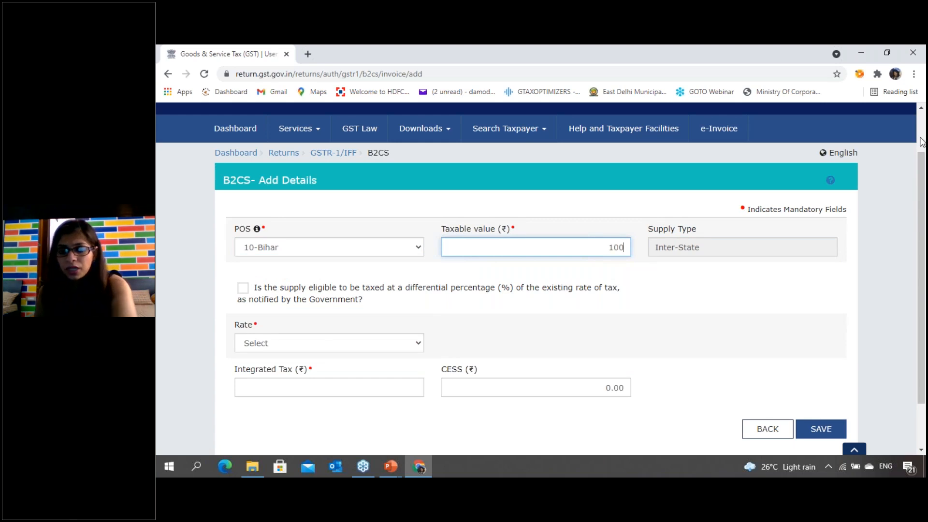
key("Tab")
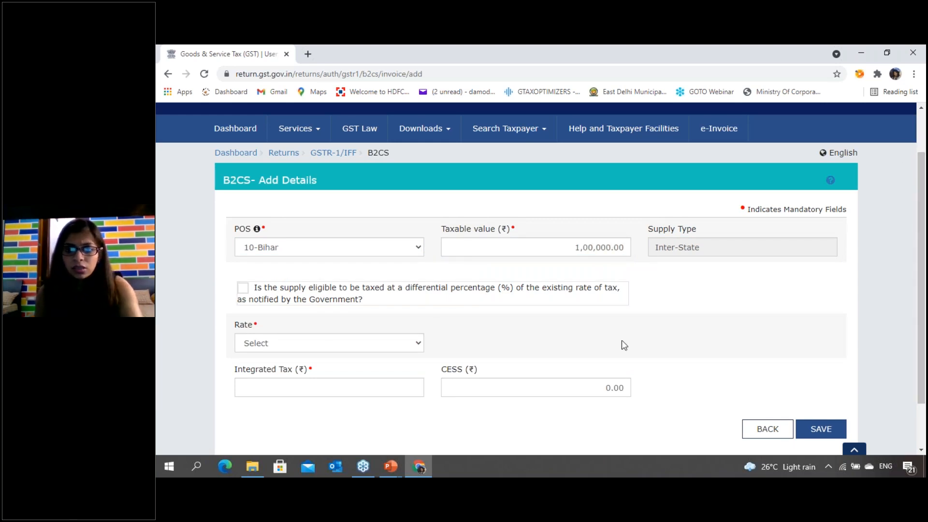
scroll(501, 364, "down", 2)
left_click(370, 285)
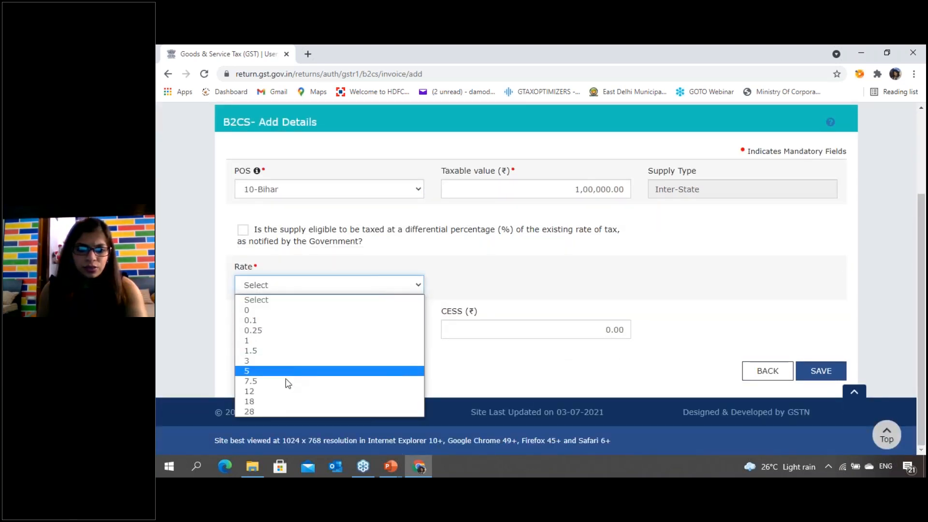
left_click(281, 401)
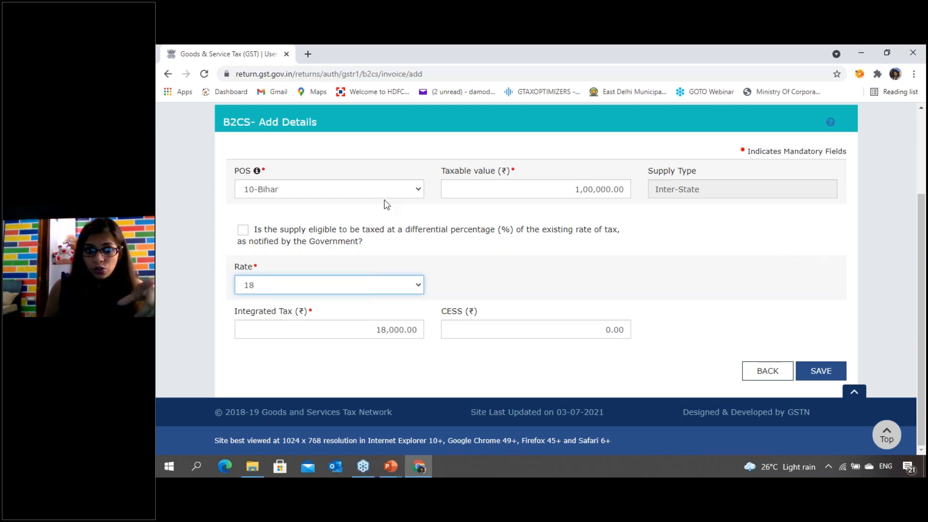
- Check the available tax rates, then leave the B2C (Others) entry unsaved and return to the GSTR-1 overview
left_click(406, 287)
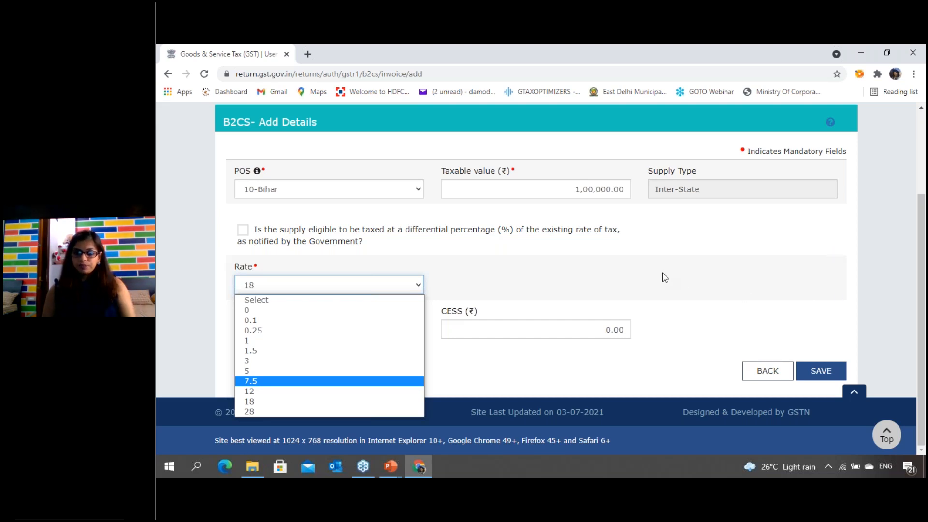
left_click(559, 269)
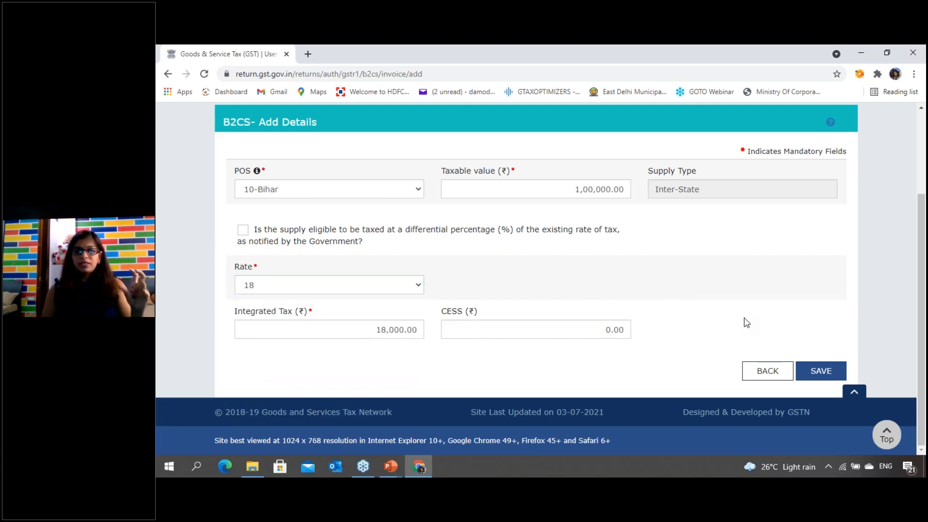
left_click(769, 376)
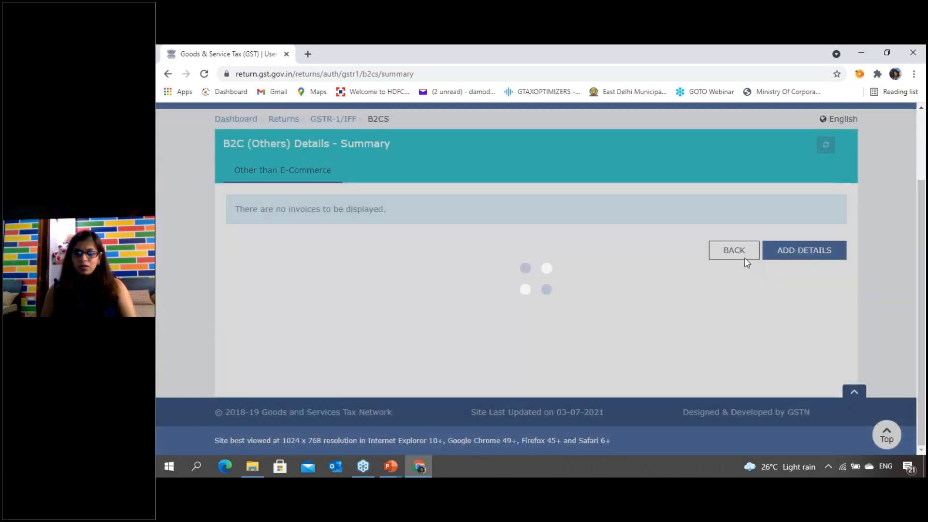
left_click(738, 257)
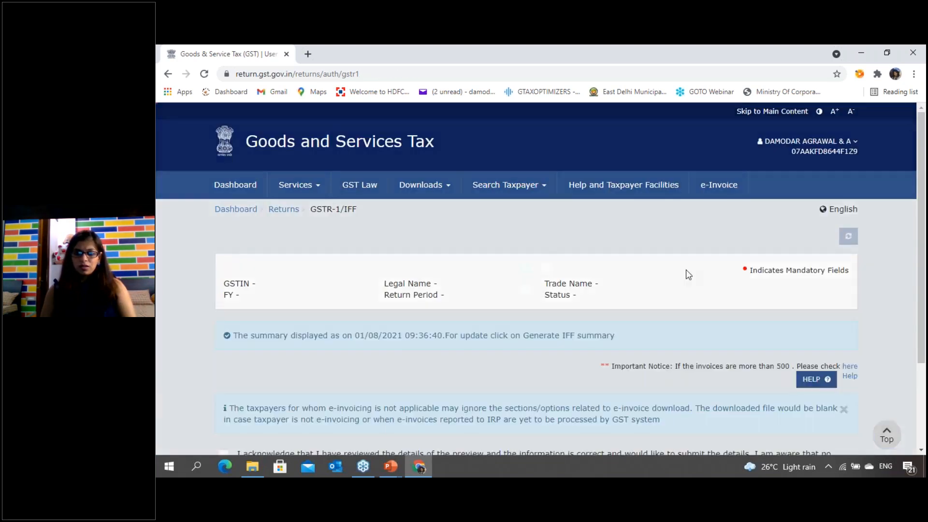
- Open section 8A, 8B, 8C, 8D - Nil Rated Supplies, review its item details table and return to the GSTR-1 overview
scroll(513, 315, "down", 12)
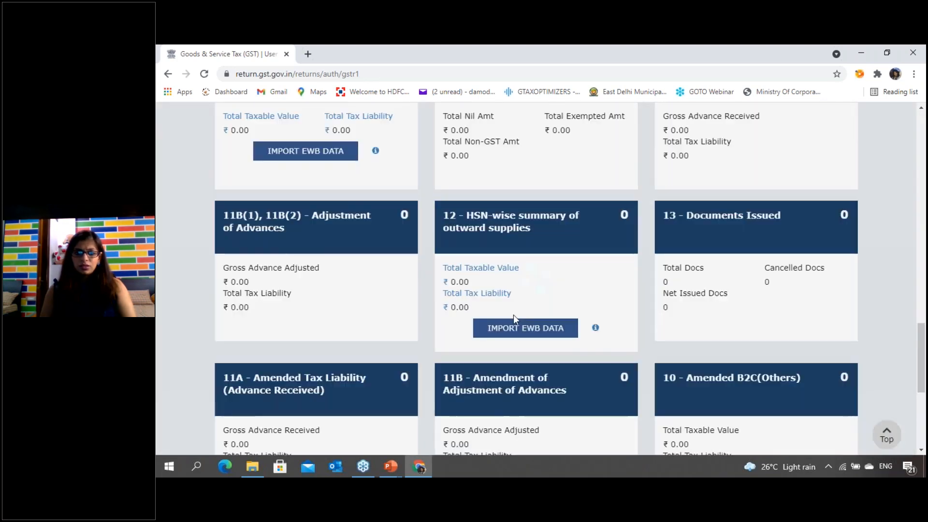
scroll(513, 315, "up", 3)
left_click(542, 263)
scroll(623, 295, "down", 2)
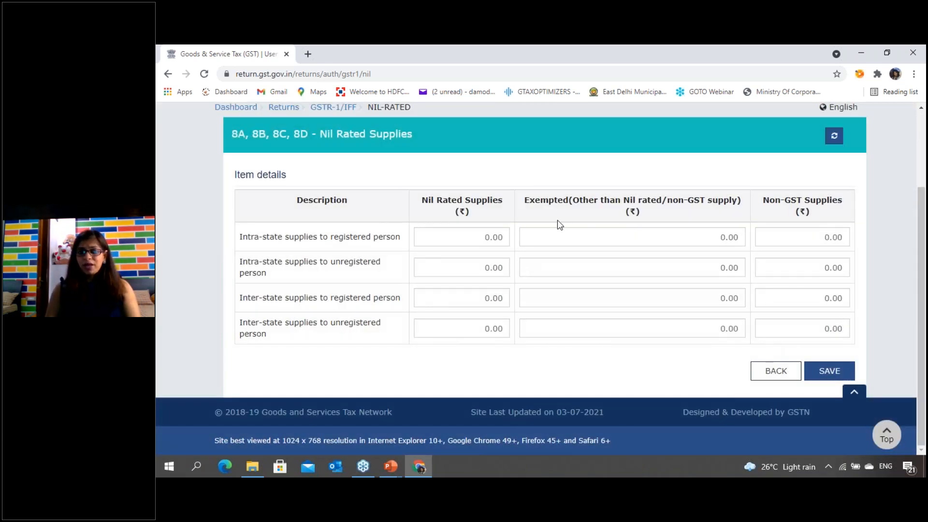
scroll(553, 323, "up", 2)
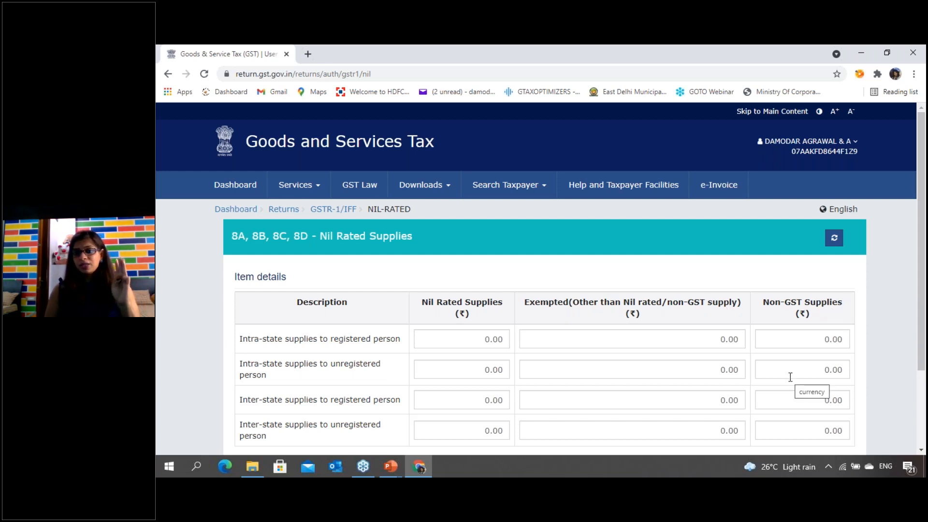
scroll(791, 376, "down", 3)
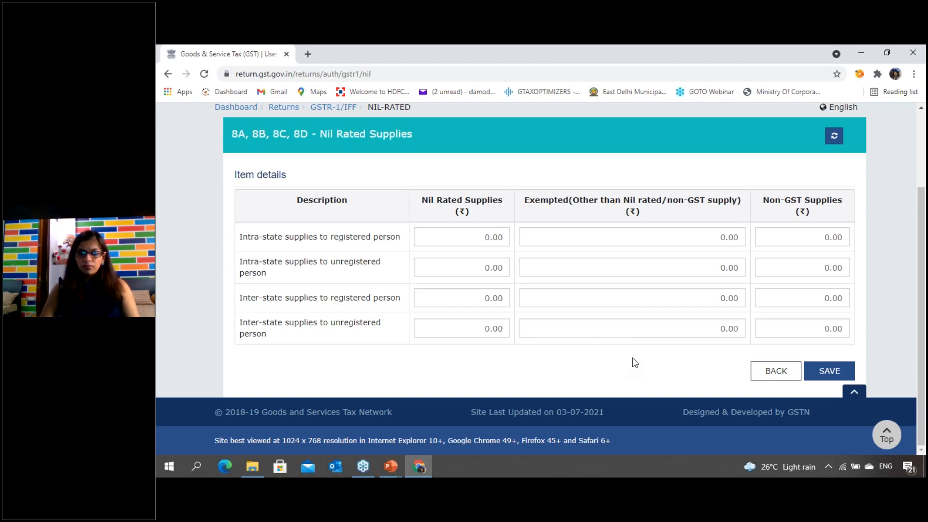
left_click(775, 371)
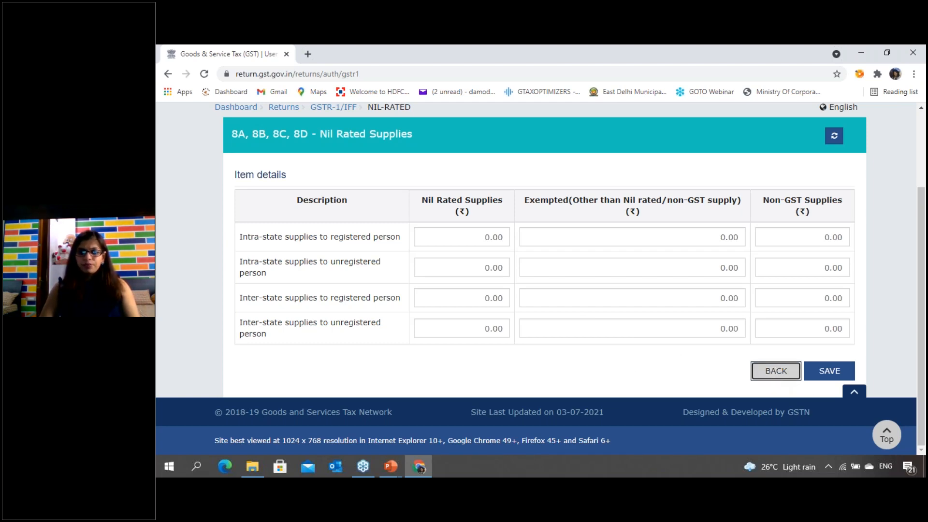
- Look over the GSTR-1 - Other Details sections, then switch to the PowerPoint slide show and advance to a blank slide
scroll(675, 344, "down", 15)
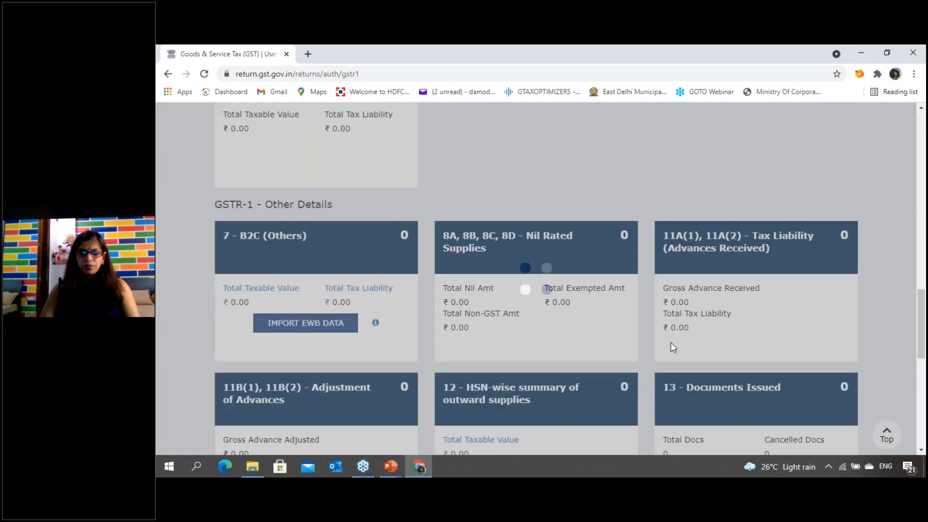
scroll(670, 343, "up", 1)
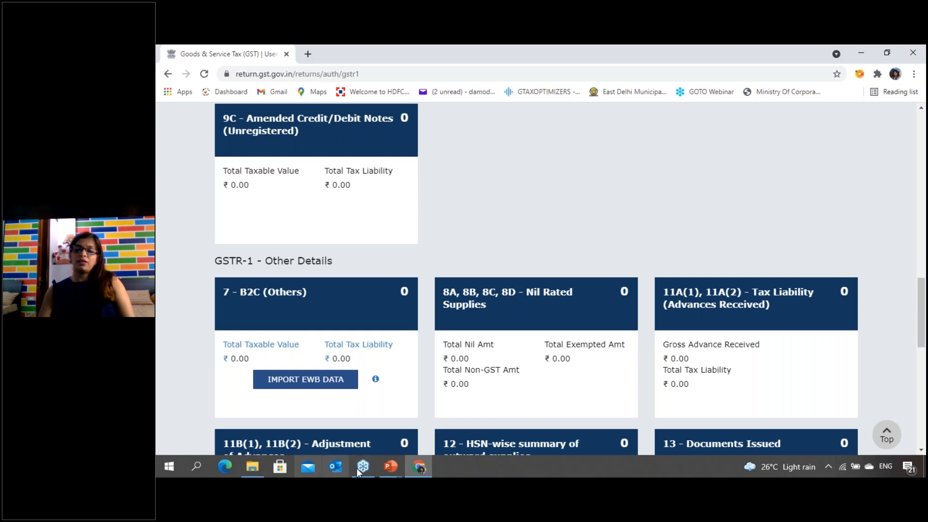
left_click(391, 464)
left_click(357, 416)
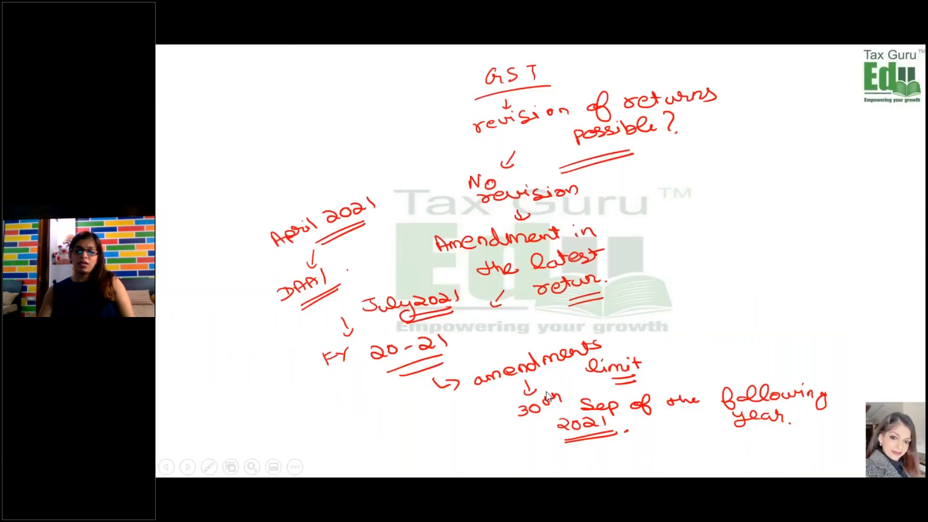
left_click(550, 395)
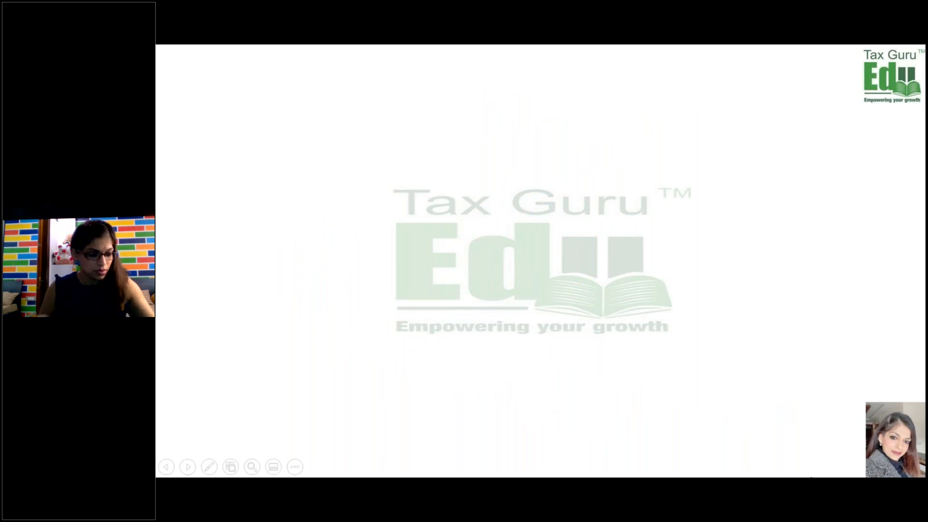
- Handwrite "Advances" in red on the blank slide, branching to underlined "Supply of goods" and "Supply of services"
mouse_move(455, 87)
left_mouse_down()
mouse_move(497, 92)
mouse_move(549, 80)
mouse_move(573, 82)
mouse_move(575, 94)
mouse_move(418, 167)
mouse_move(447, 170)
mouse_move(476, 146)
mouse_move(493, 166)
mouse_move(420, 205)
mouse_move(459, 208)
mouse_move(502, 171)
mouse_move(521, 184)
mouse_move(576, 140)
mouse_move(631, 145)
mouse_move(648, 135)
mouse_move(657, 152)
left_mouse_up()
mouse_move(597, 171)
left_mouse_down()
mouse_move(624, 171)
mouse_move(599, 206)
mouse_move(652, 196)
mouse_move(629, 219)
mouse_move(641, 216)
left_mouse_up()
left_click_drag(468, 225, 501, 217)
left_click_drag(462, 235, 505, 222)
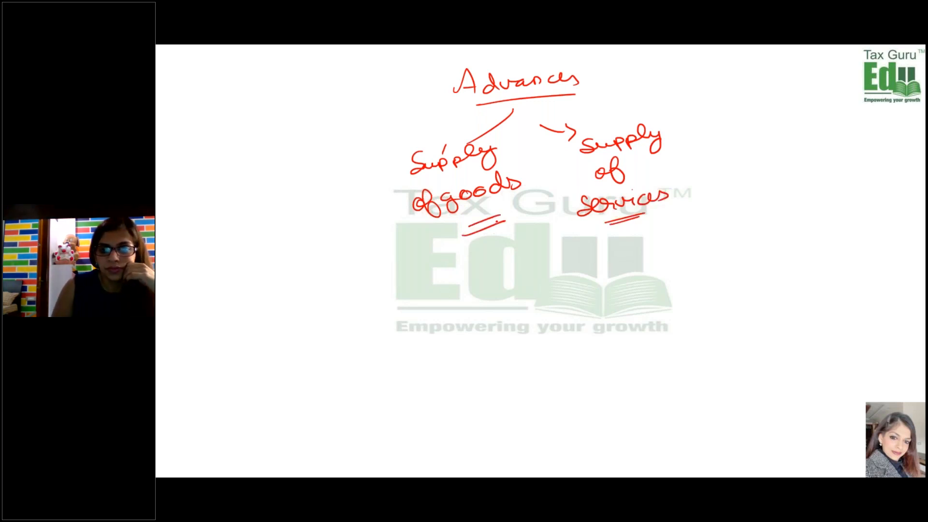
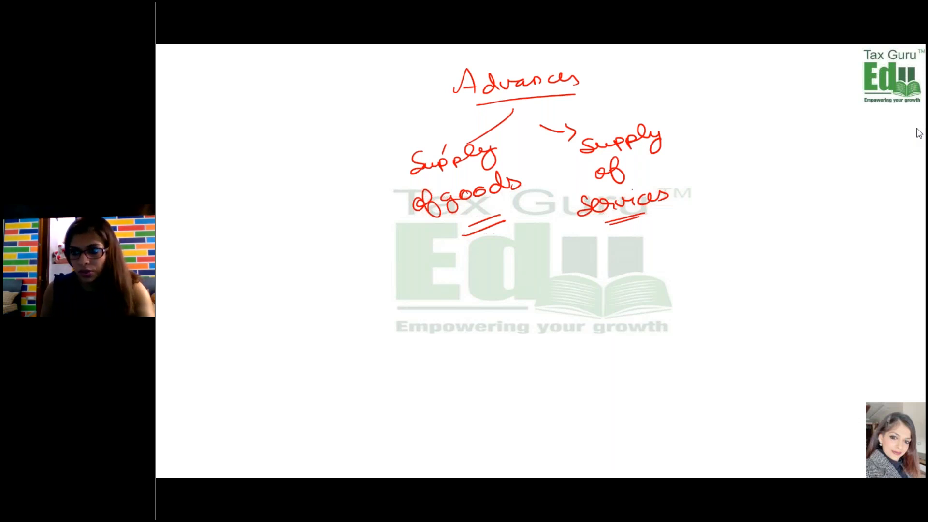
- Switch to the PowerPoint editing window, start the slide show from the Nil Rated Supplies slide and advance to Tax Liability (Advances Received)
key("alt+Tab")
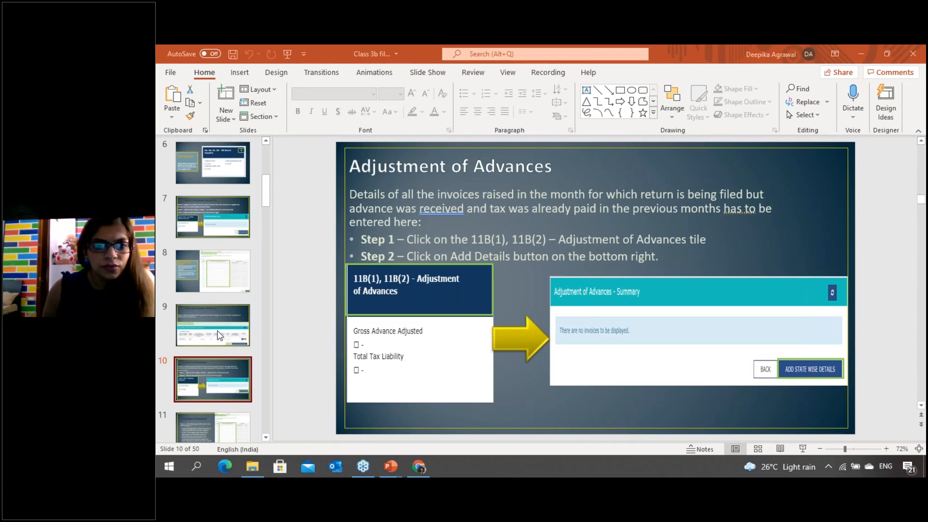
left_click(217, 399)
left_click(218, 271)
left_click(217, 217)
left_click(214, 156)
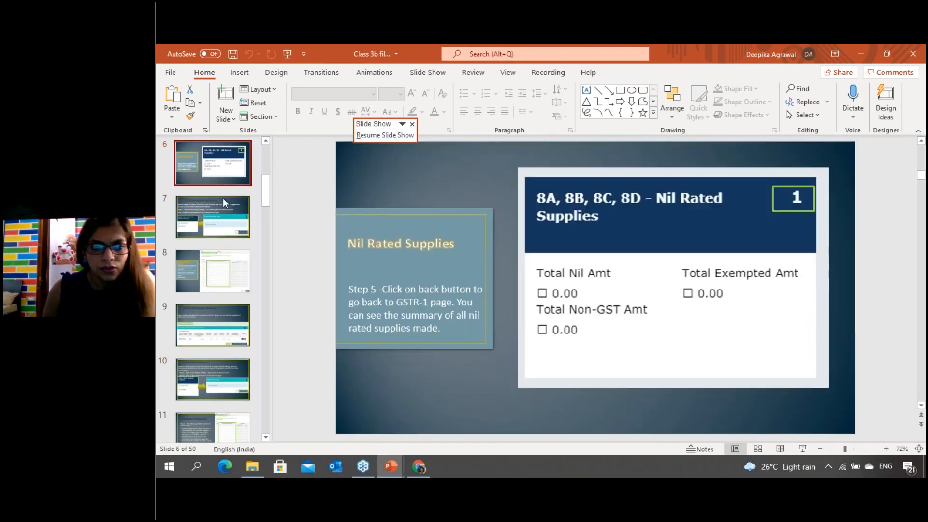
left_click(802, 449)
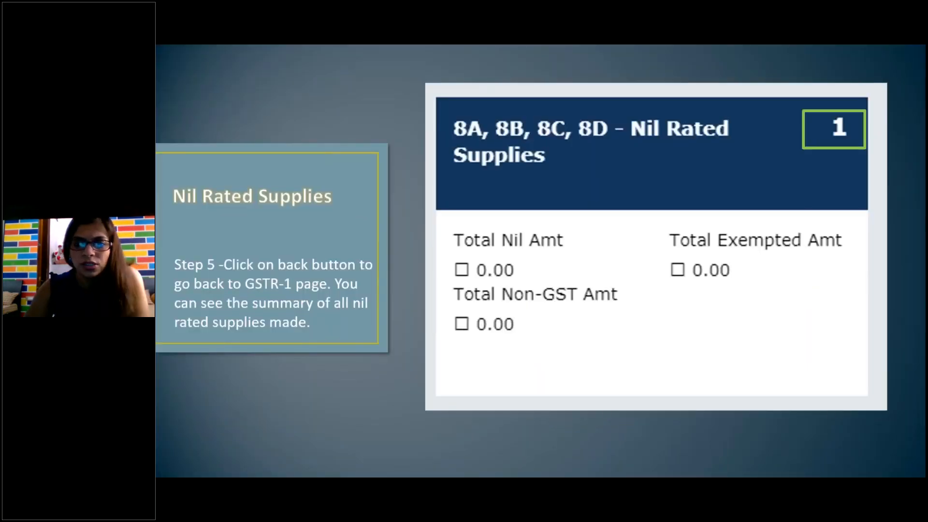
key("Right")
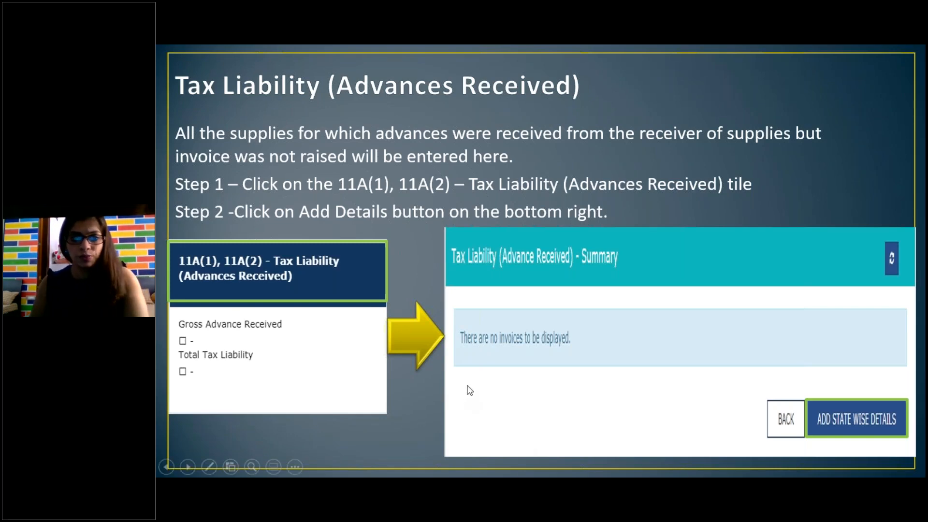
- Switch to the GST portal and start state-wise details in section 11A(1), 11A(2) - Tax Liability (Advances Received) with POS 07-Delhi
key("alt+Tab")
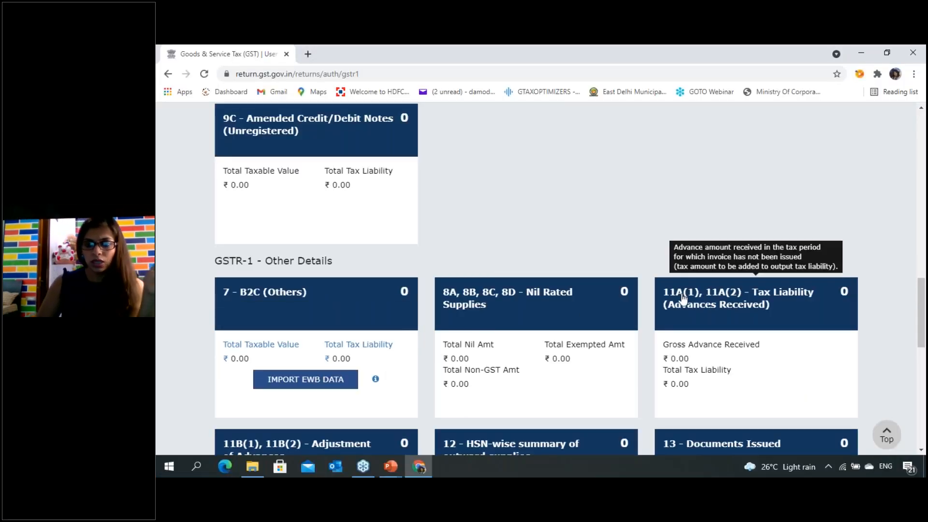
left_click(682, 293)
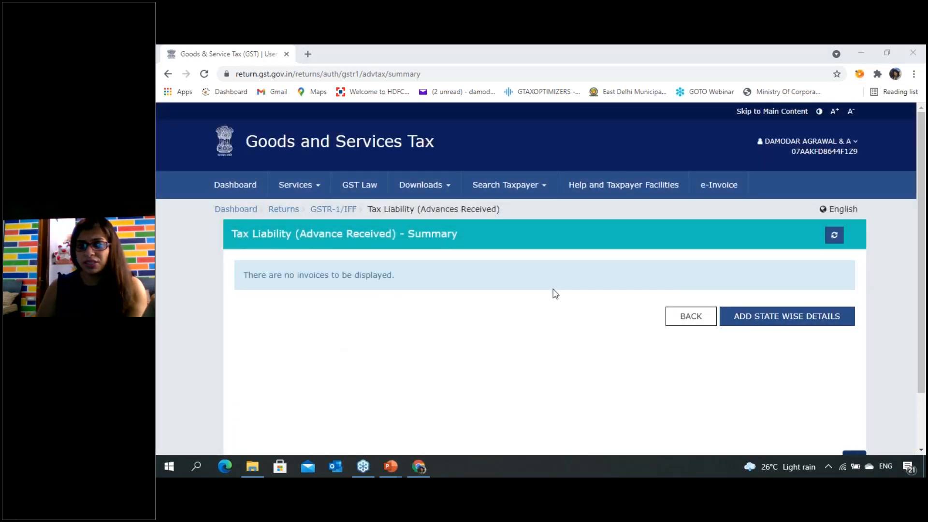
left_click(808, 318)
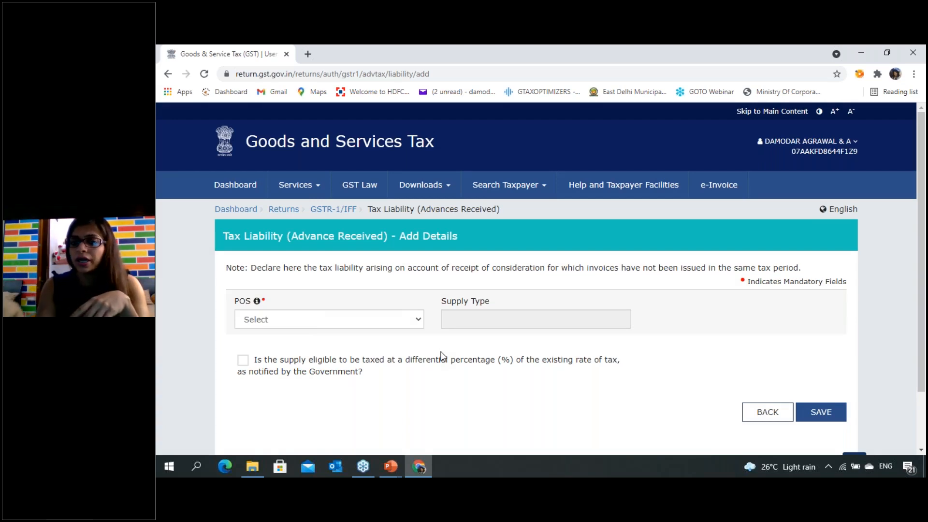
left_click(376, 315)
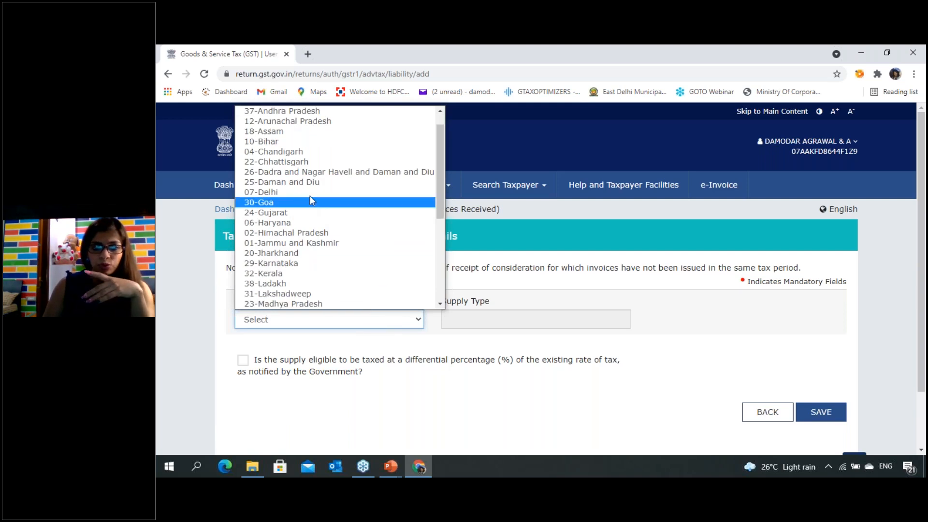
left_click(324, 192)
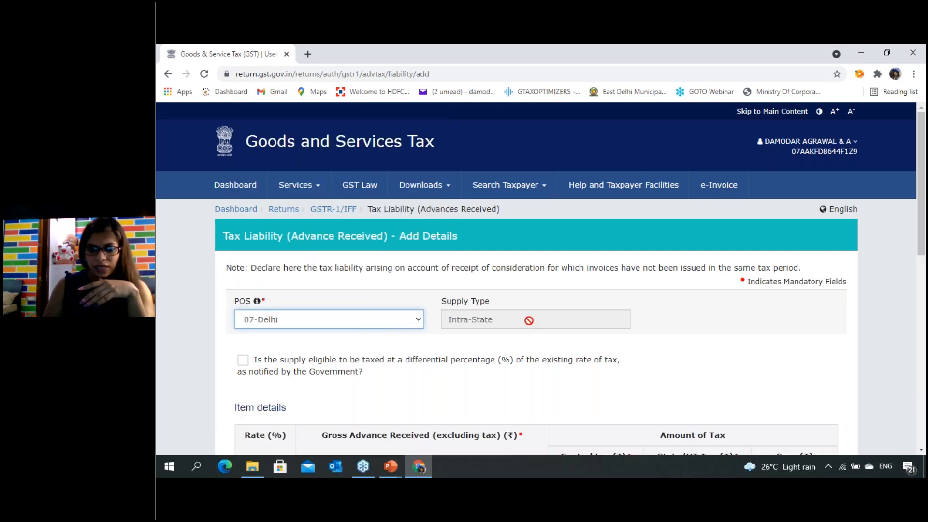
- Enter a gross advance received of 1,00,000 at the 18% rate and save the tax liability details
scroll(435, 329, "down", 3)
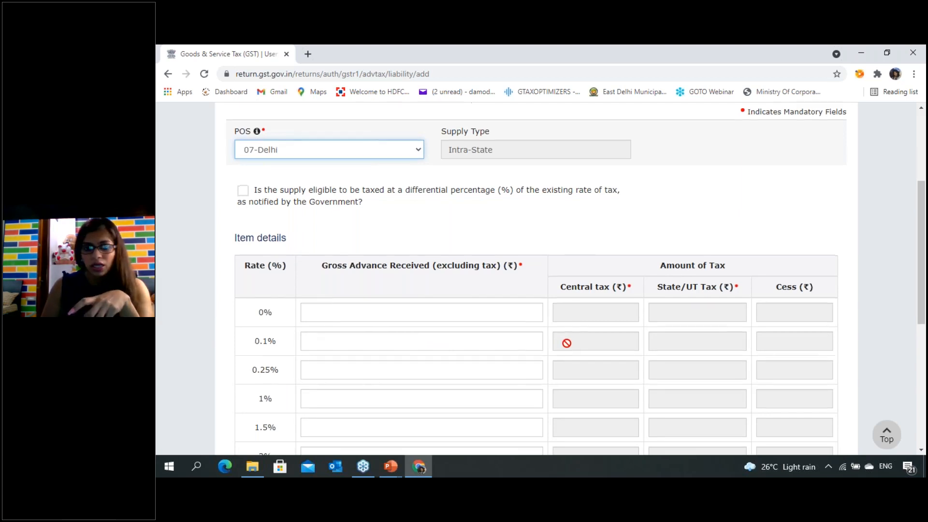
scroll(361, 377, "down", 5)
left_click(331, 346)
type("1,00,00")
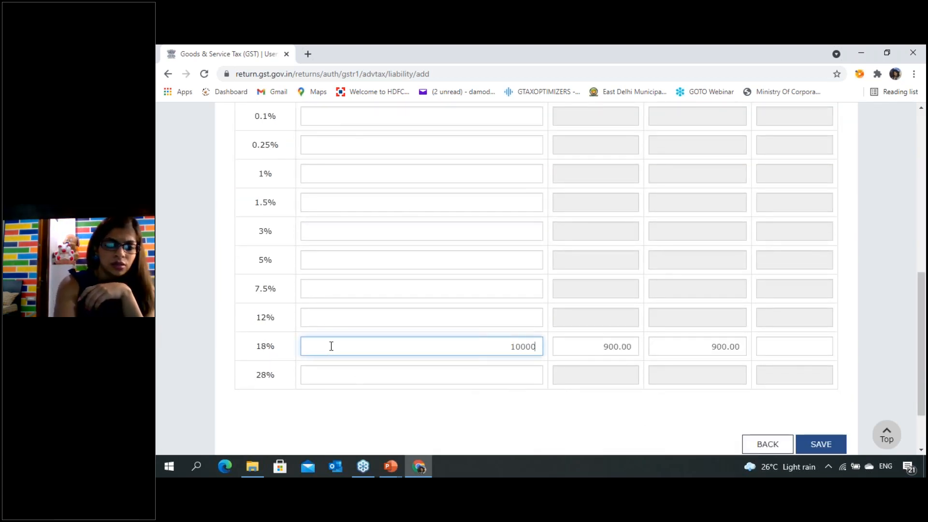
type("0")
key("Tab")
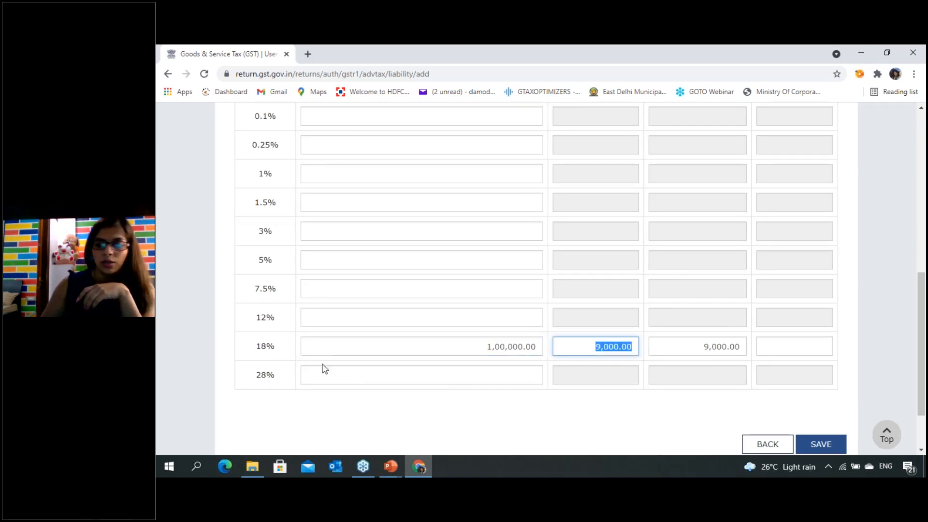
left_click(833, 441)
scroll(833, 435, "down", 2)
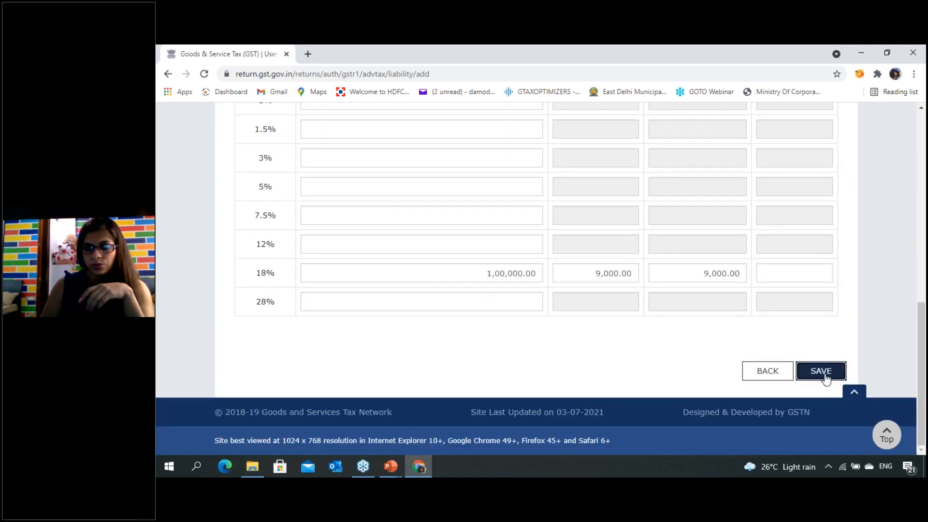
left_click(824, 372)
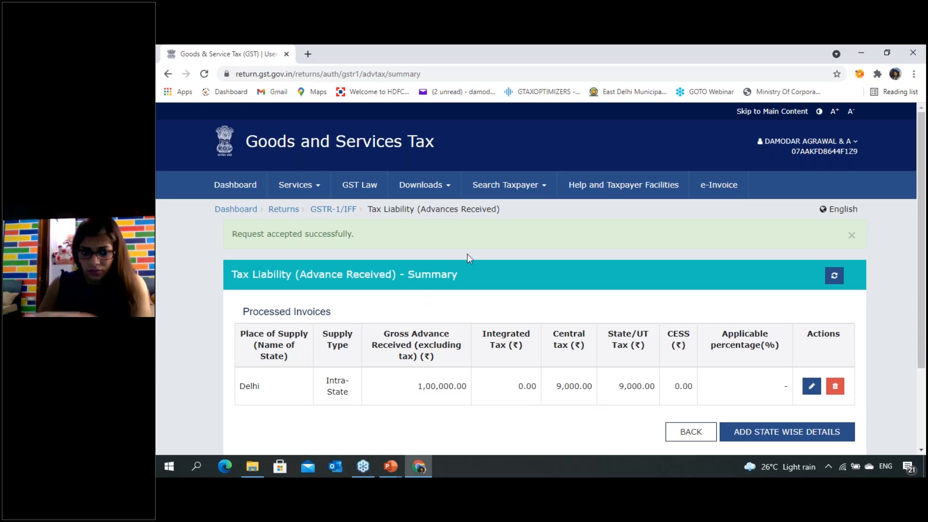
- Return to the GSTR-1 overview and open a state-wise details form in section 11B(1), 11B(2) - Adjustment of Advances
scroll(679, 372, "down", 1)
left_click(684, 380)
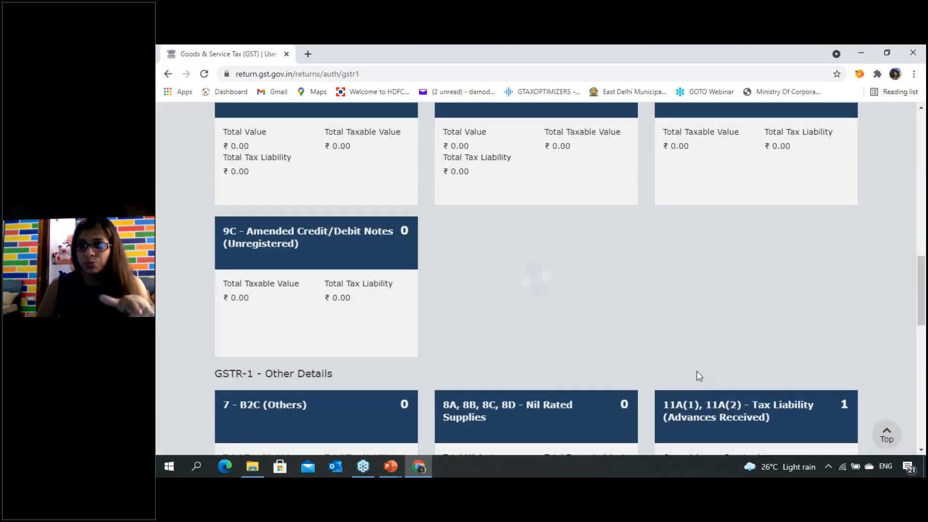
scroll(750, 336, "down", 2)
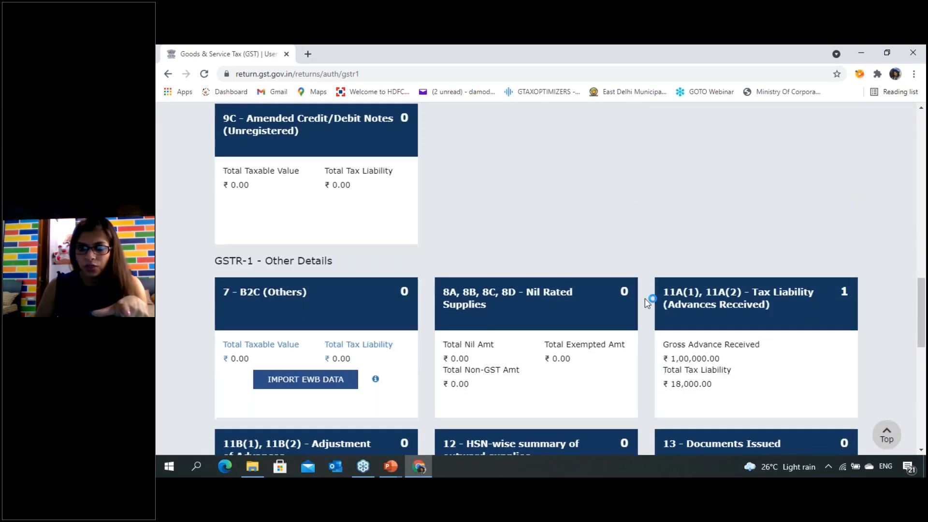
scroll(707, 333, "down", 1)
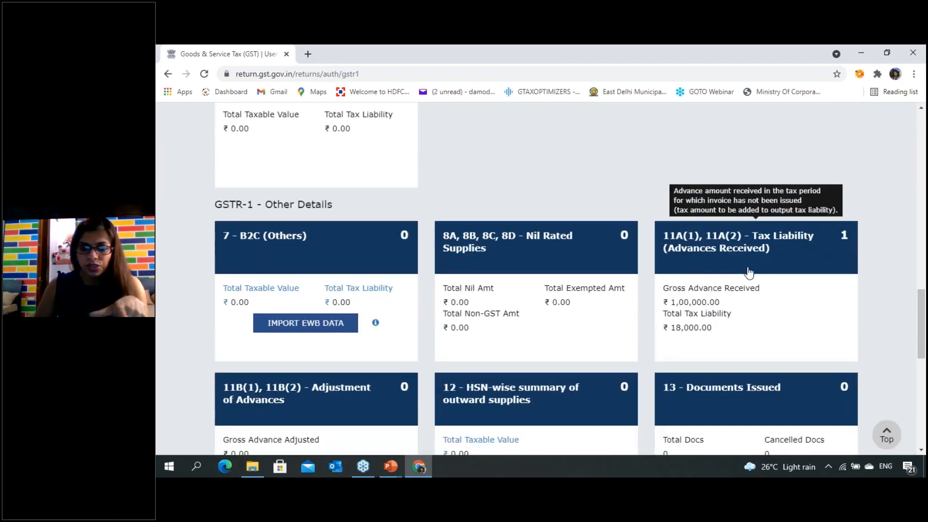
scroll(770, 273, "down", 1)
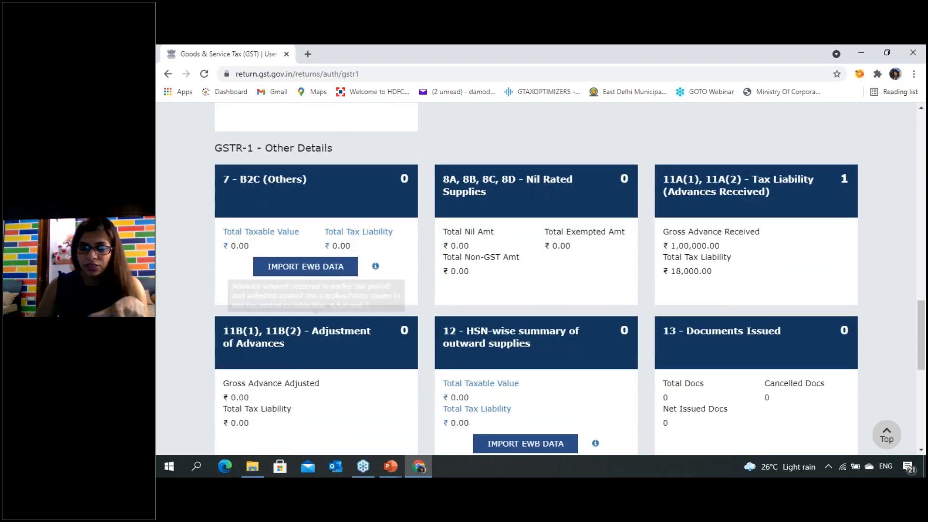
left_click(300, 352)
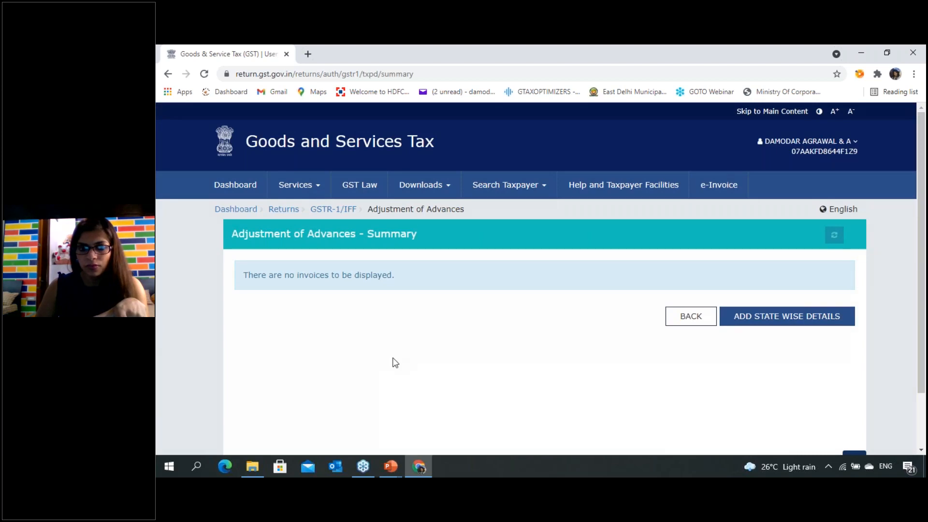
left_click(733, 317)
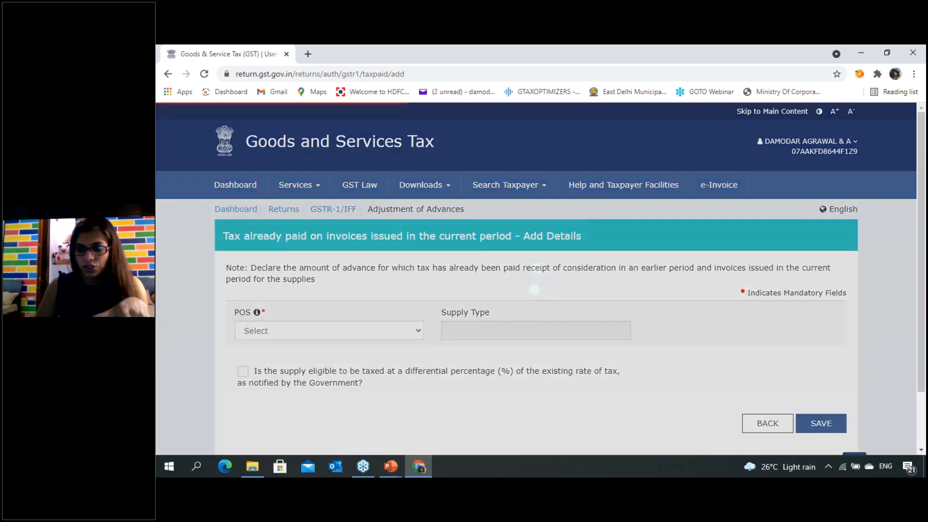
- Set the adjustment's POS to 07-Delhi and enter a gross advance adjusted of 1,00,000 at the 18% rate
scroll(567, 353, "down", 2)
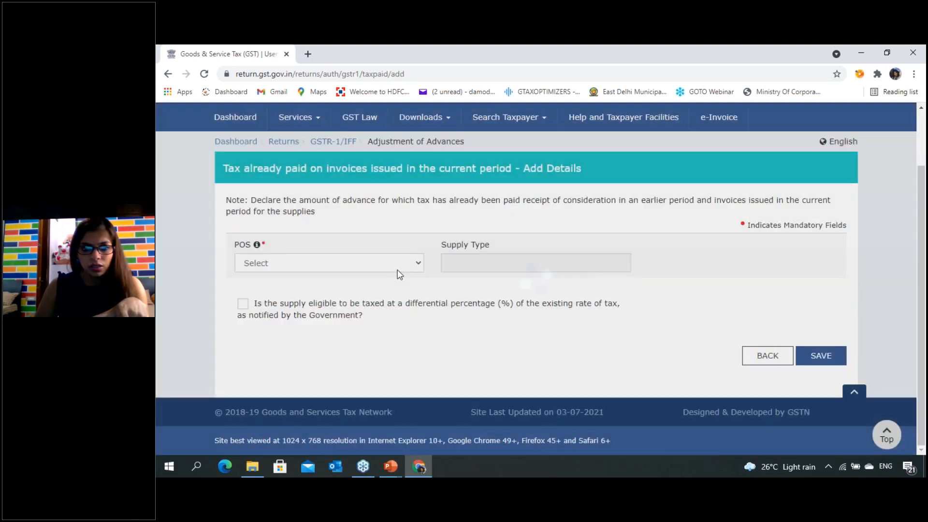
scroll(474, 253, "up", 1)
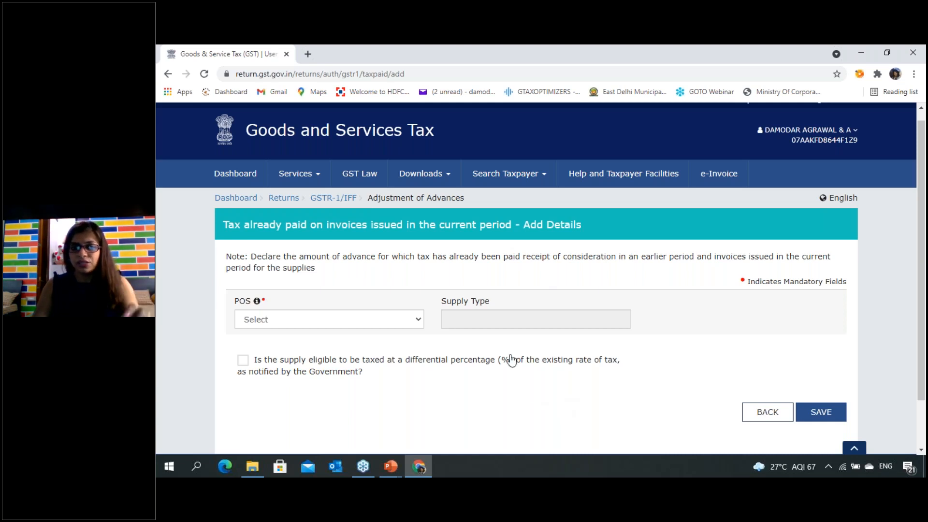
left_click(379, 320)
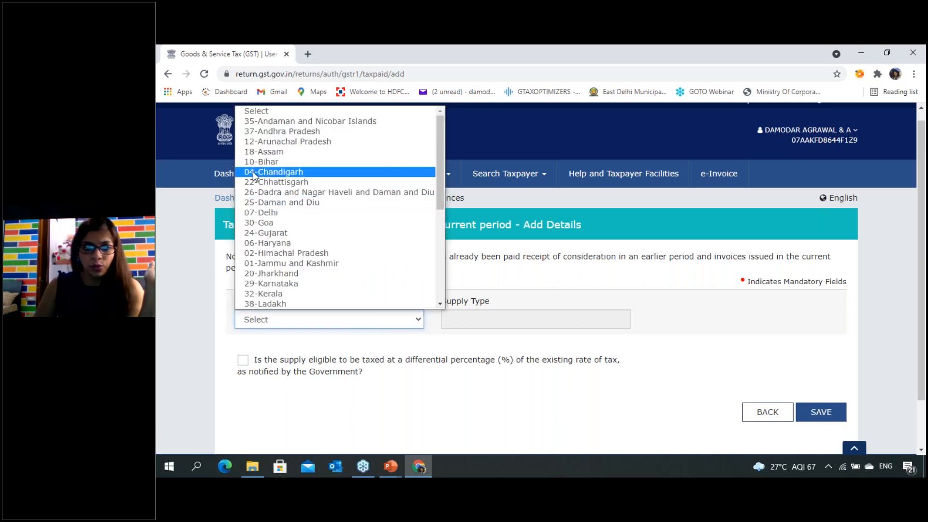
left_click(259, 214)
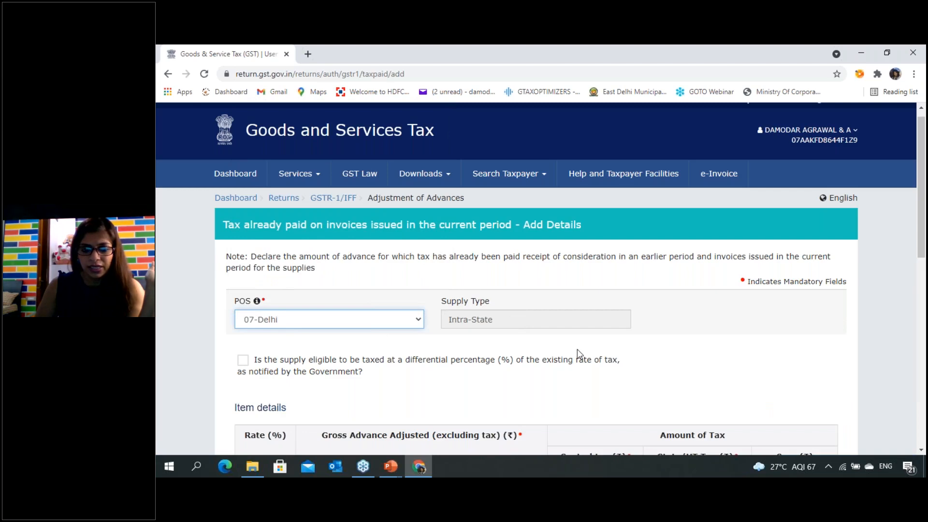
scroll(577, 349, "down", 3)
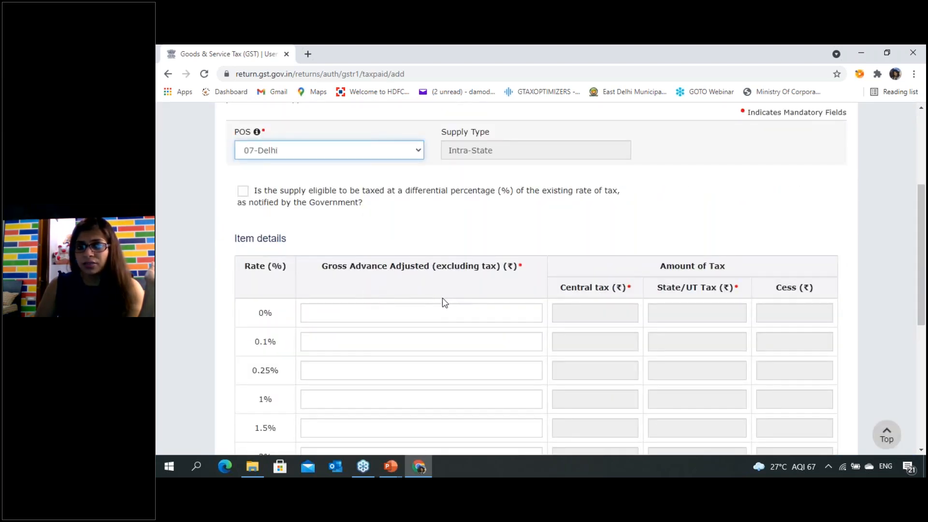
scroll(354, 391, "down", 3)
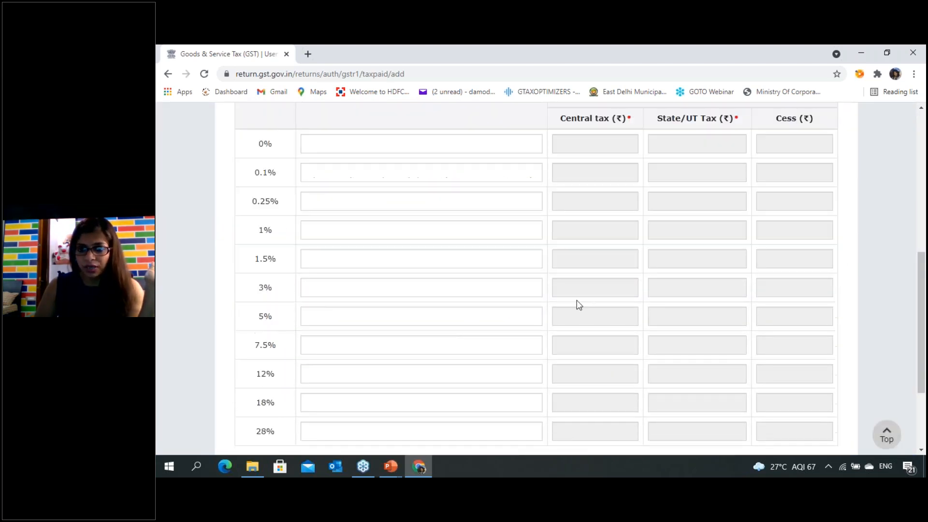
scroll(360, 340, "down", 1)
left_click(361, 340)
type("1000000")
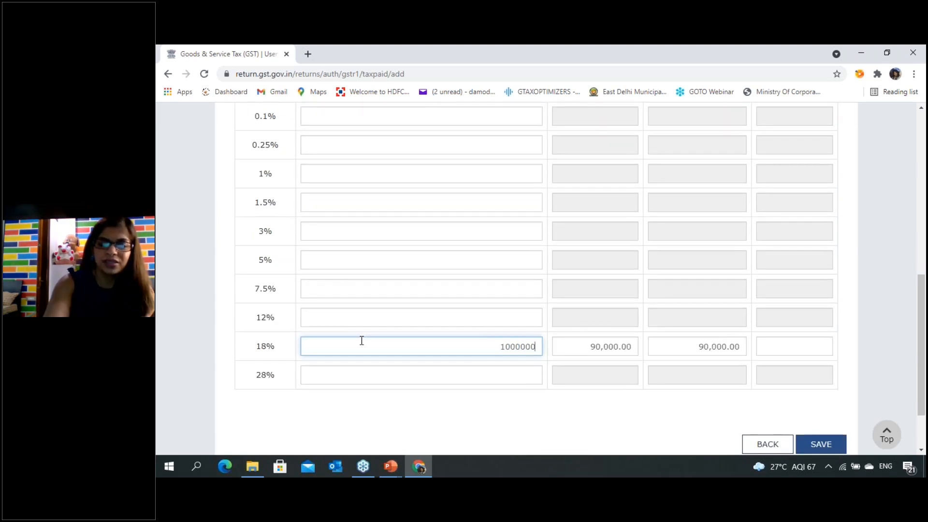
key("BackSpace")
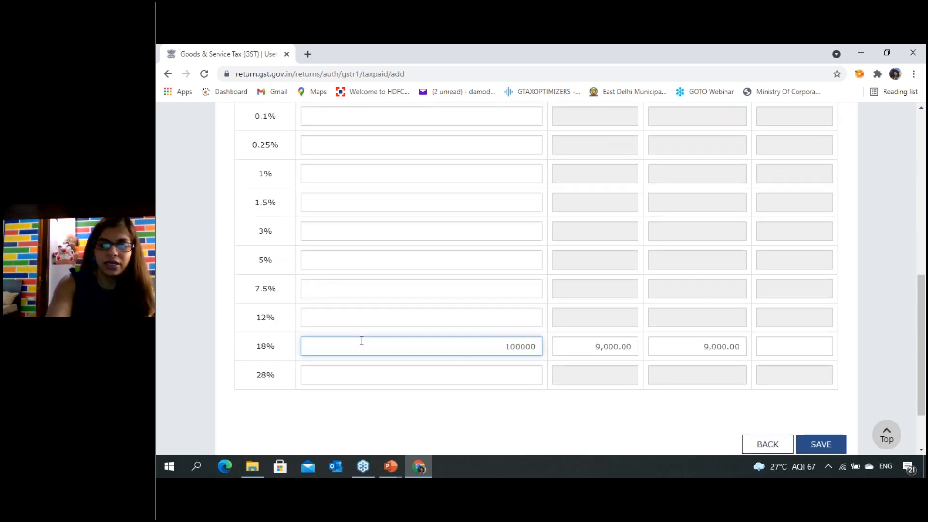
key("Tab")
left_click(472, 419)
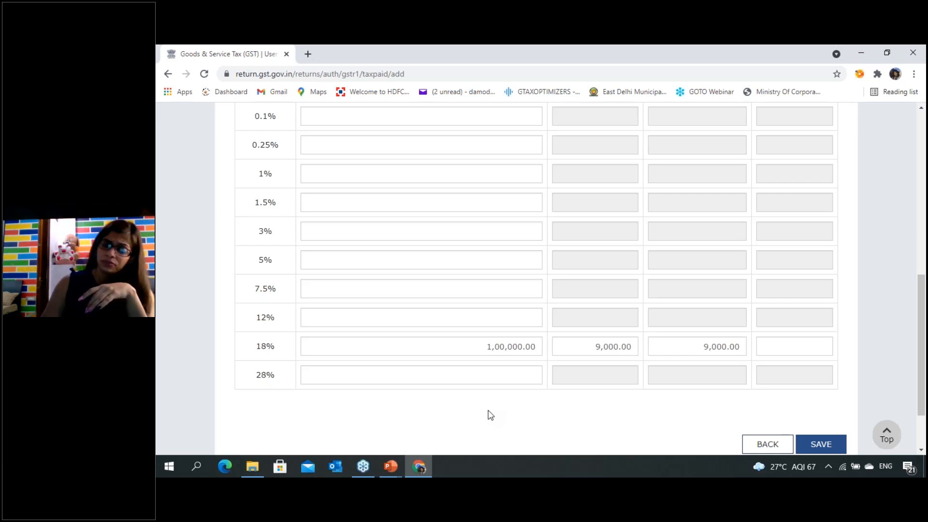
- Look over the adjustment's item details, then leave the entry unsaved and return to the GSTR-1 overview
scroll(607, 354, "down", 1)
scroll(597, 365, "up", 2)
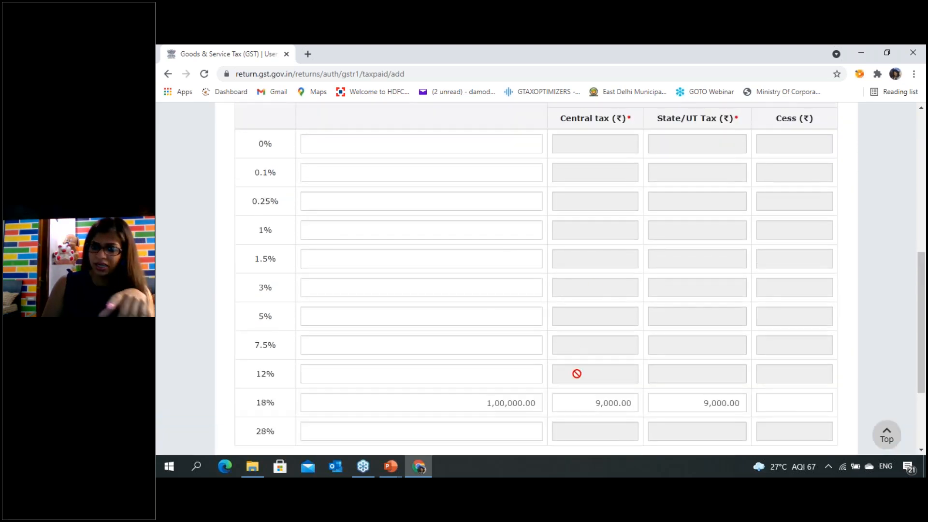
scroll(577, 382, "down", 1)
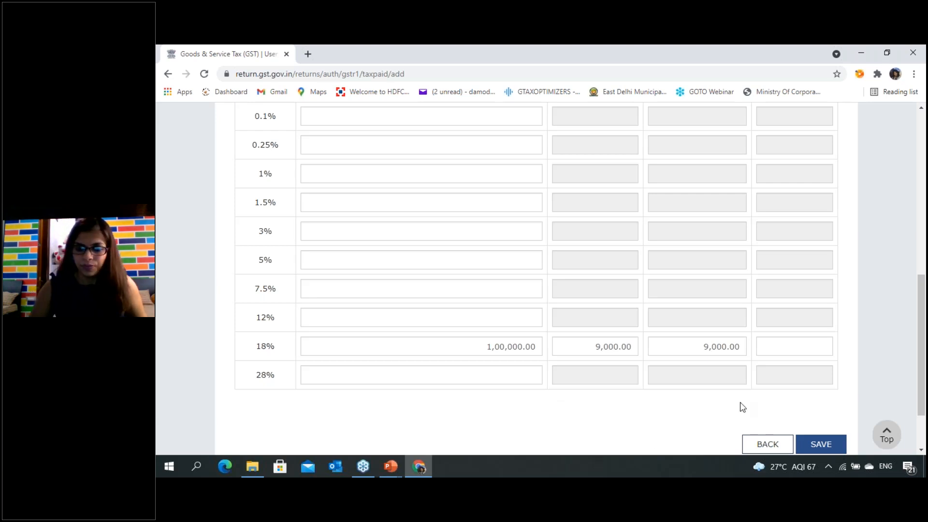
scroll(740, 406, "down", 2)
left_click(761, 372)
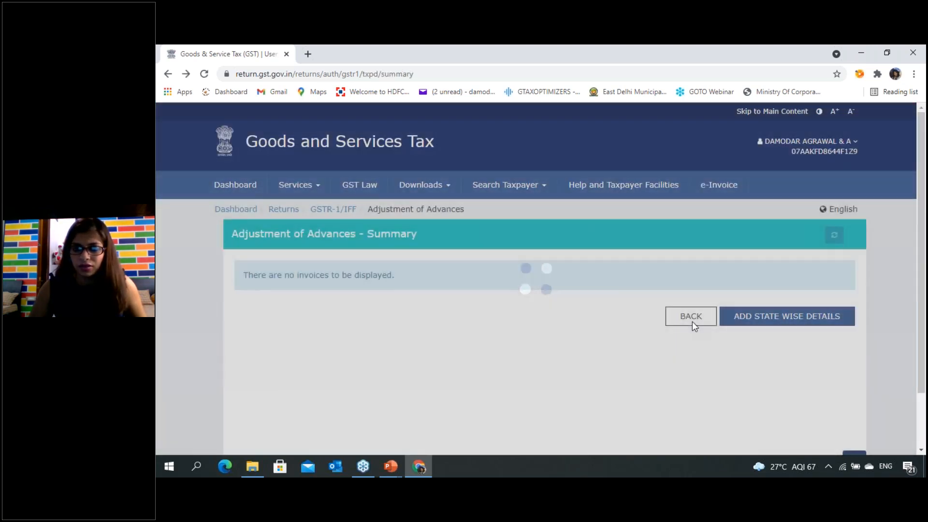
left_click(691, 317)
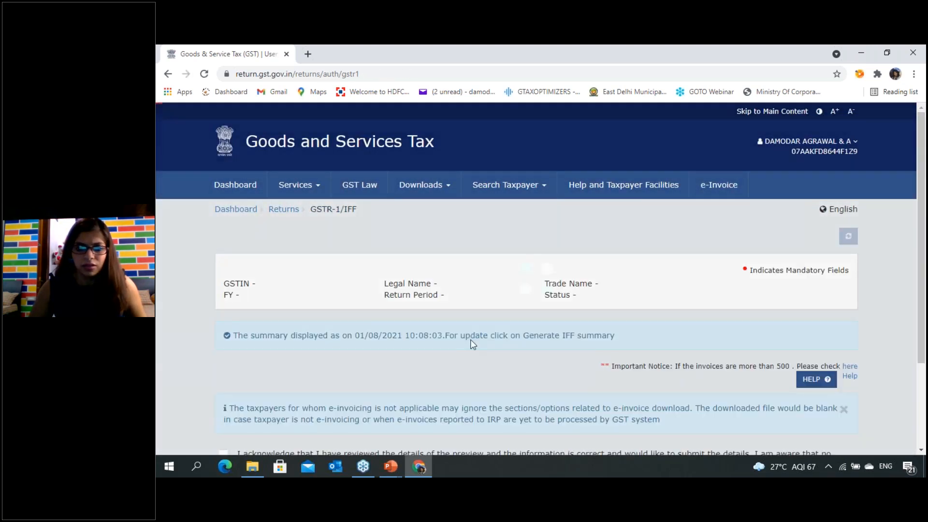
- Open section 12 - HSN-wise summary of outward supplies and look over its Add/Edit Details fields
scroll(473, 347, "down", 15)
scroll(476, 348, "down", 5)
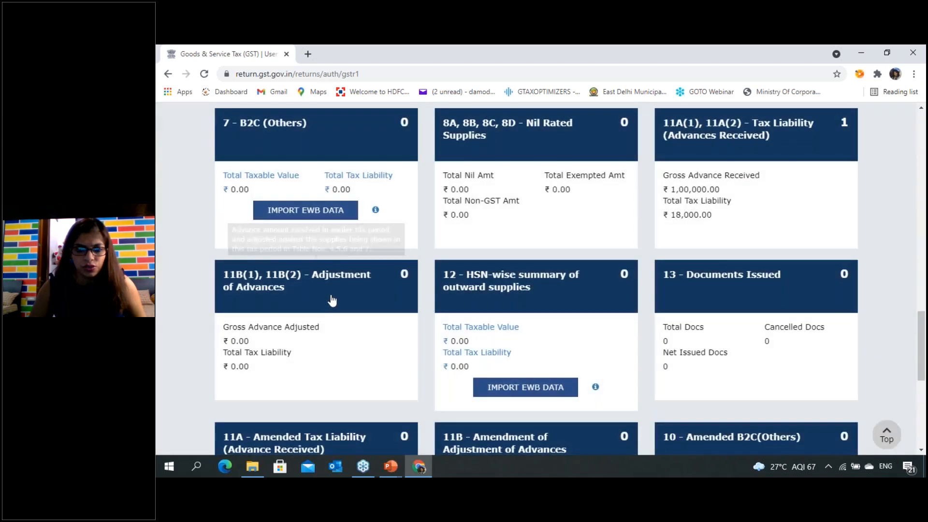
left_click(561, 295)
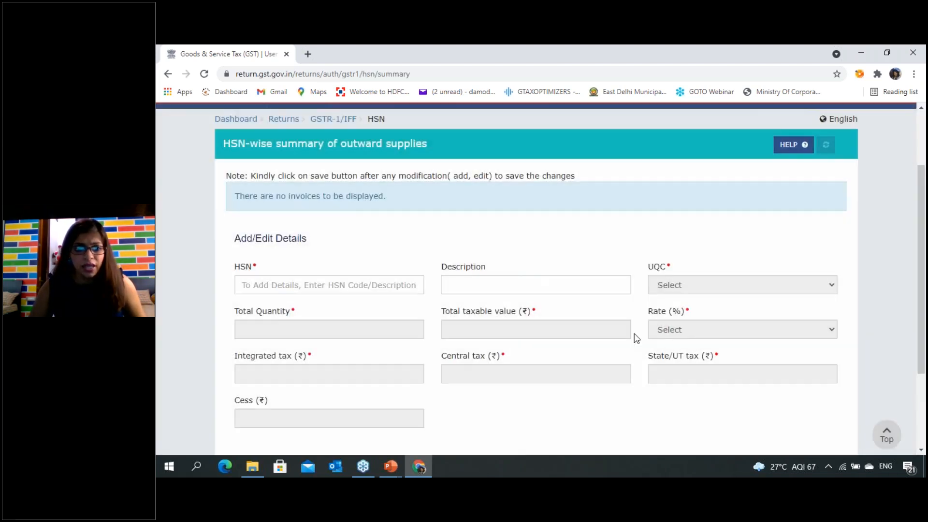
scroll(604, 341, "down", 1)
scroll(606, 346, "down", 2)
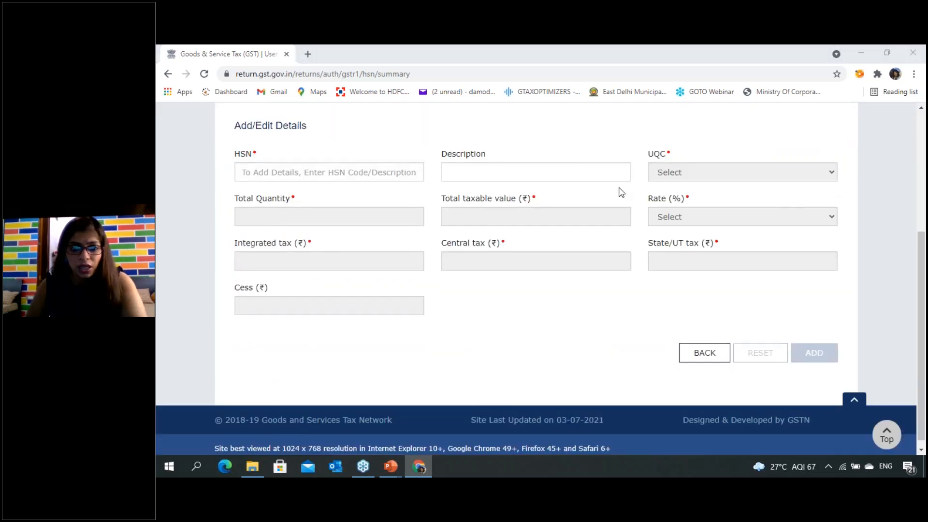
- Switch to the PowerPoint slide show and advance two slides through the Tax Liability (Advances Received) instructions
key("alt+Tab")
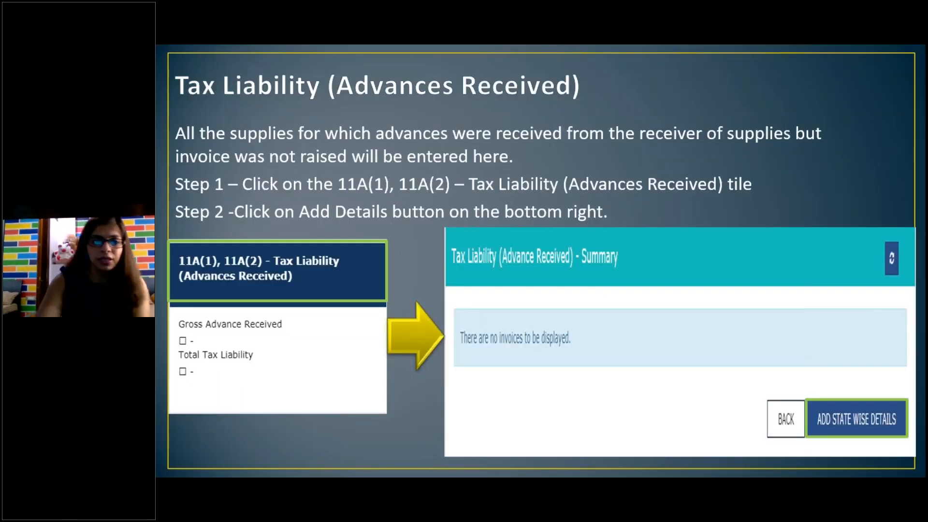
key("Right")
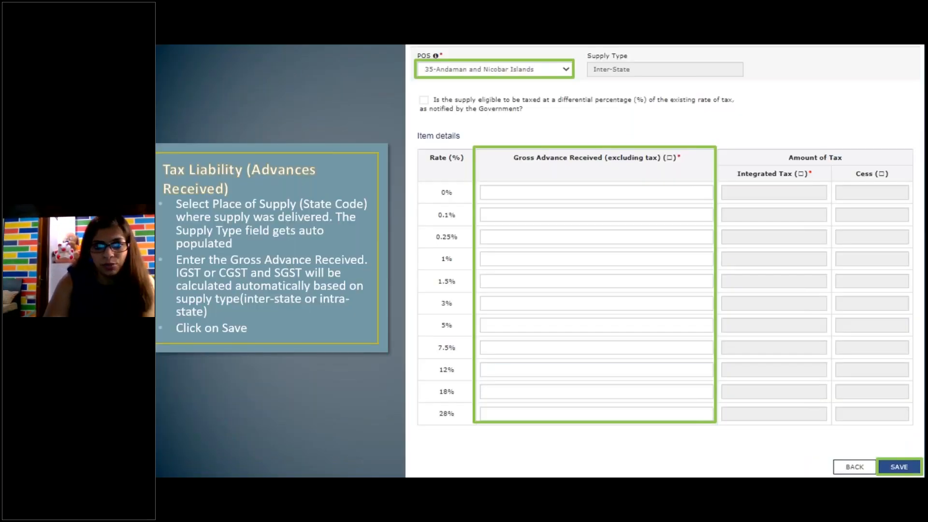
key("Right")
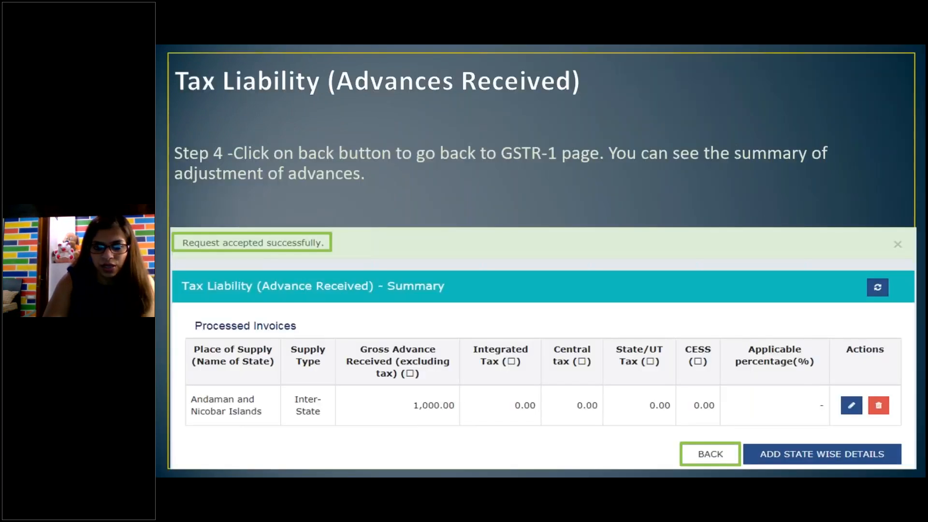
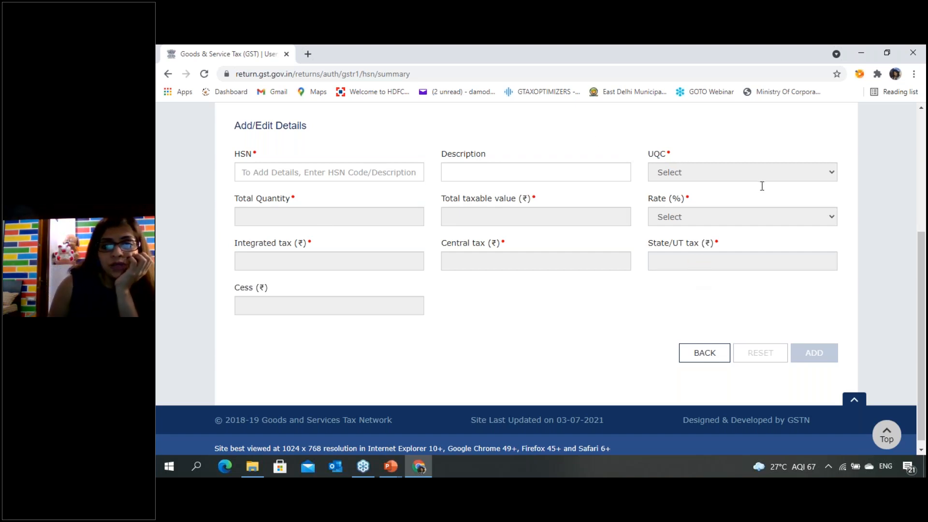
- Try searching the HSN field of the HSN-wise summary form for the codes 876, 645, 065 and 0453
left_click(770, 53)
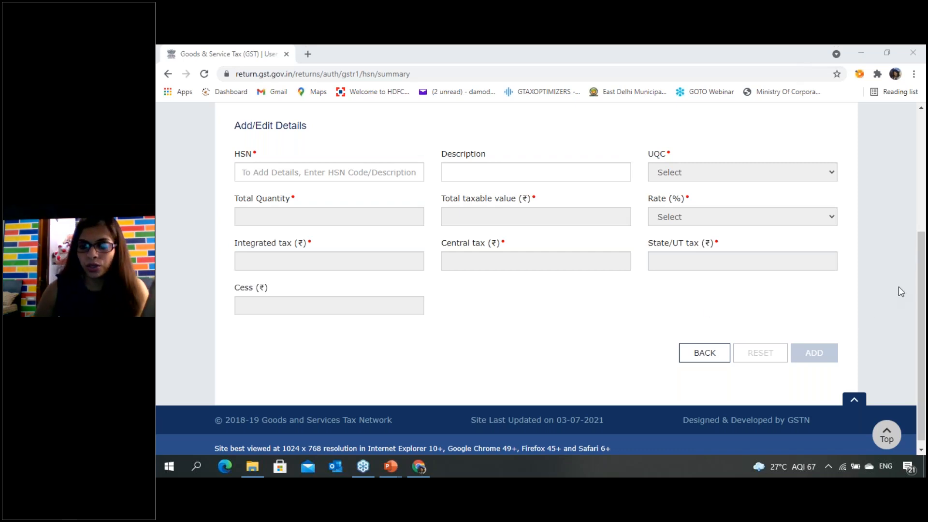
scroll(355, 272, "up", 2)
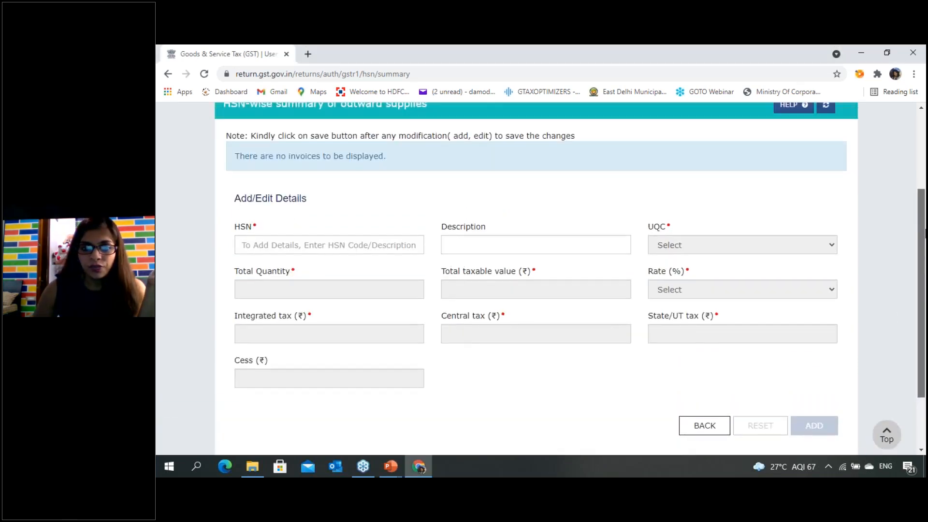
left_click(355, 272)
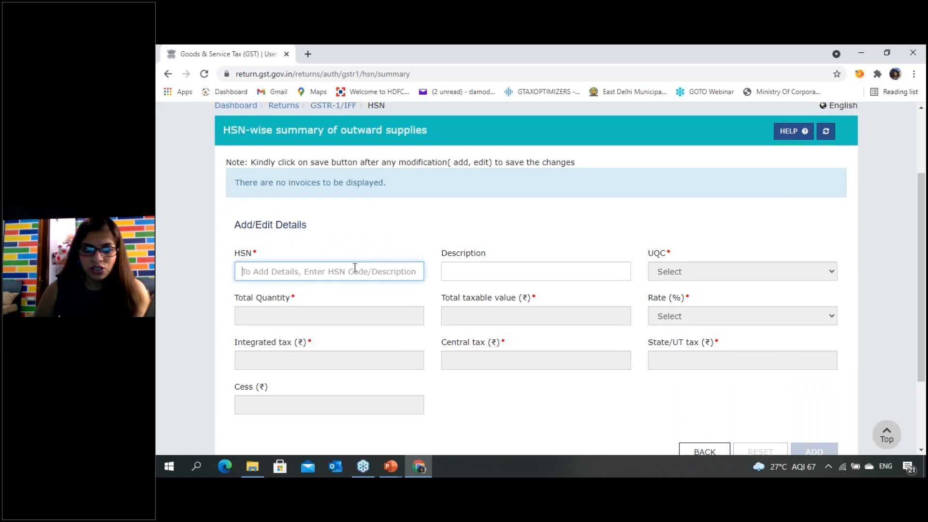
type("876")
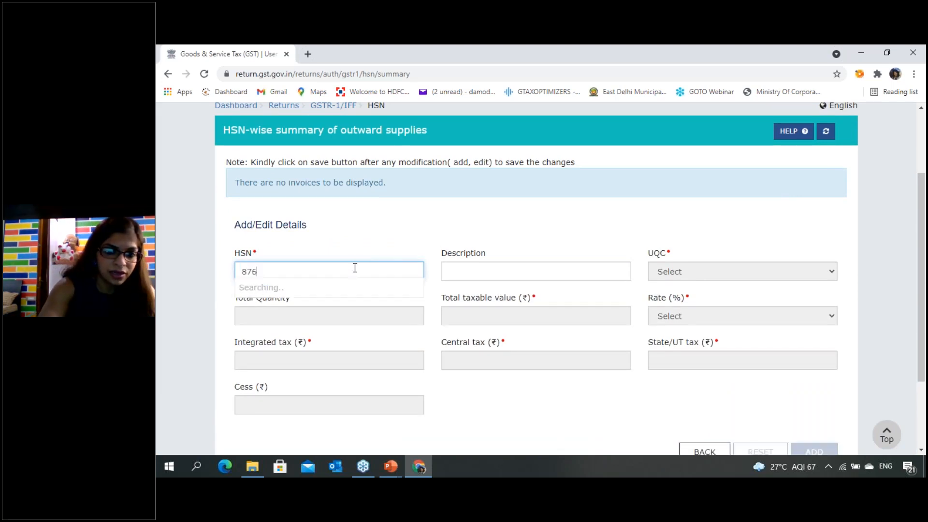
key("BackSpace")
key("BackSpace")
key("BackSpace")
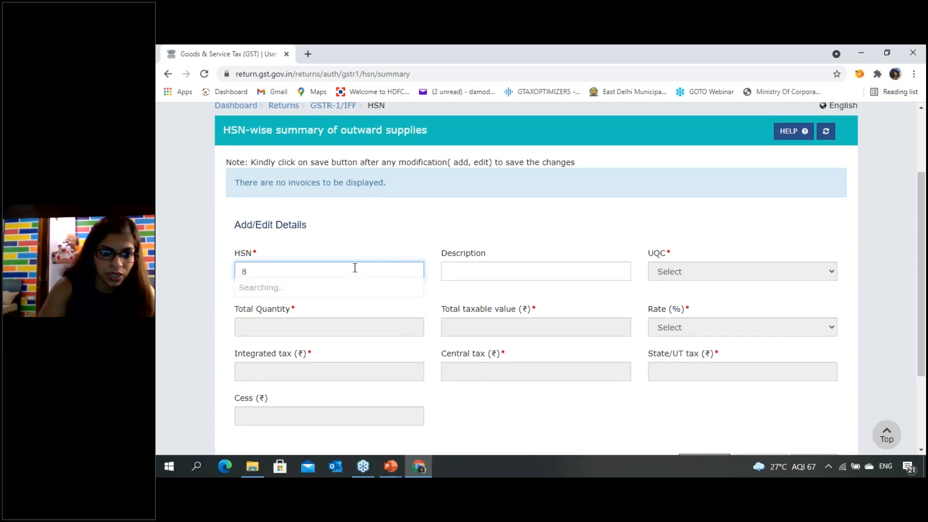
type("645")
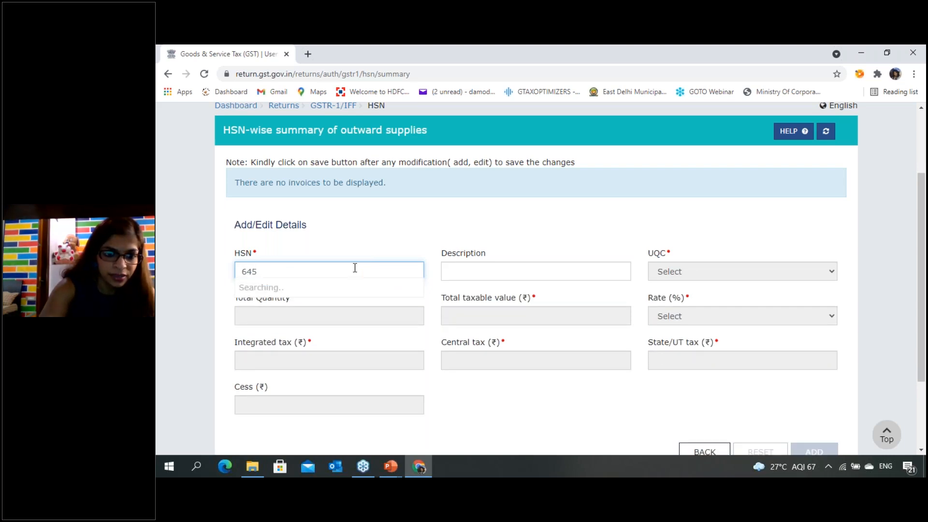
key("BackSpace")
key("BackSpace")
key("BackSpace")
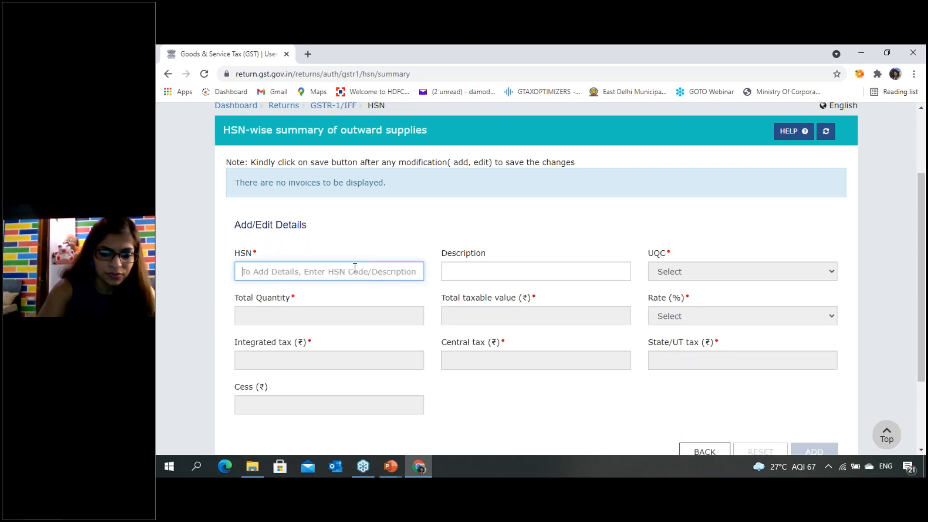
type("065")
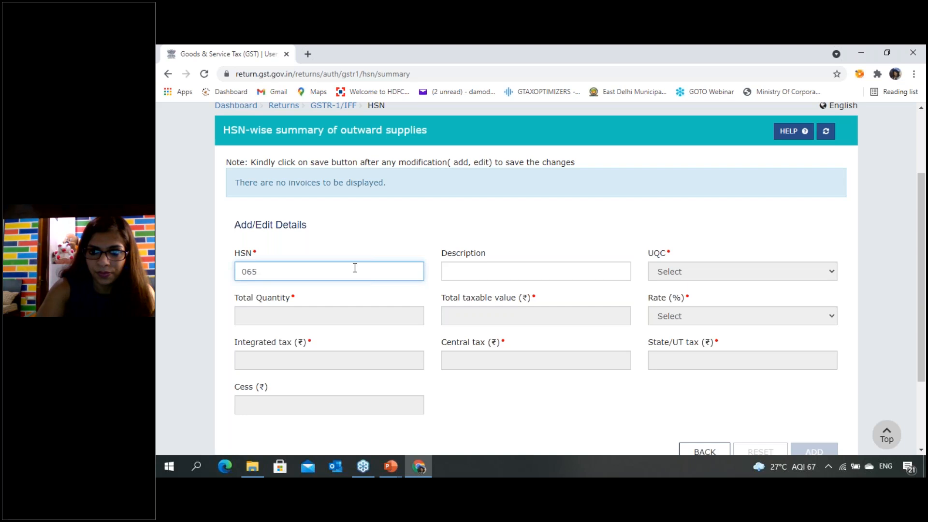
key("BackSpace")
key("BackSpace")
key("BackSpace")
type("0")
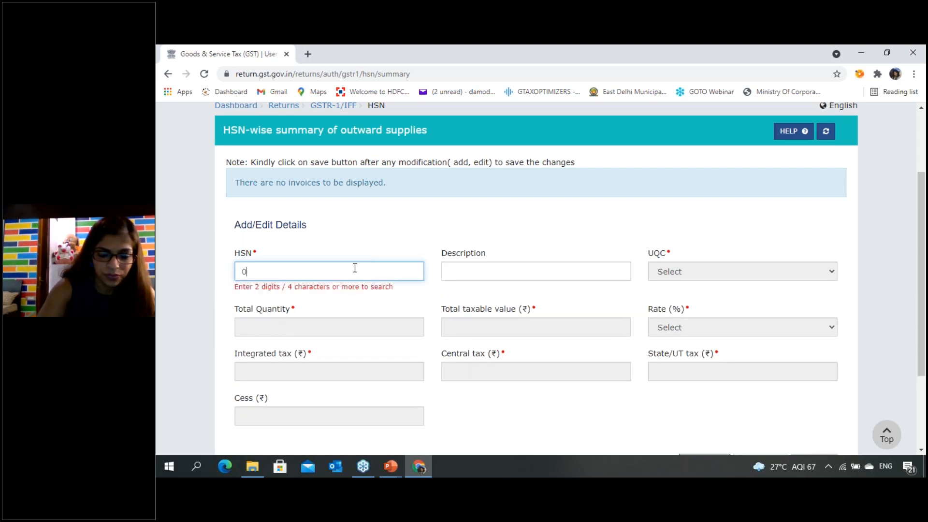
type("4534")
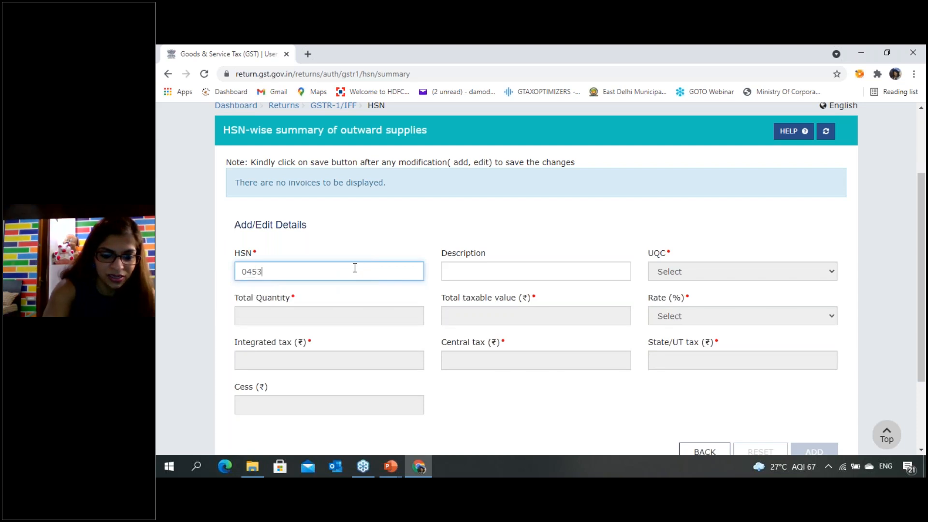
- Try 0658976 as the HSN code, then clear it from the HSN field
key("BackSpace")
key("BackSpace")
key("BackSpace")
key("BackSpace")
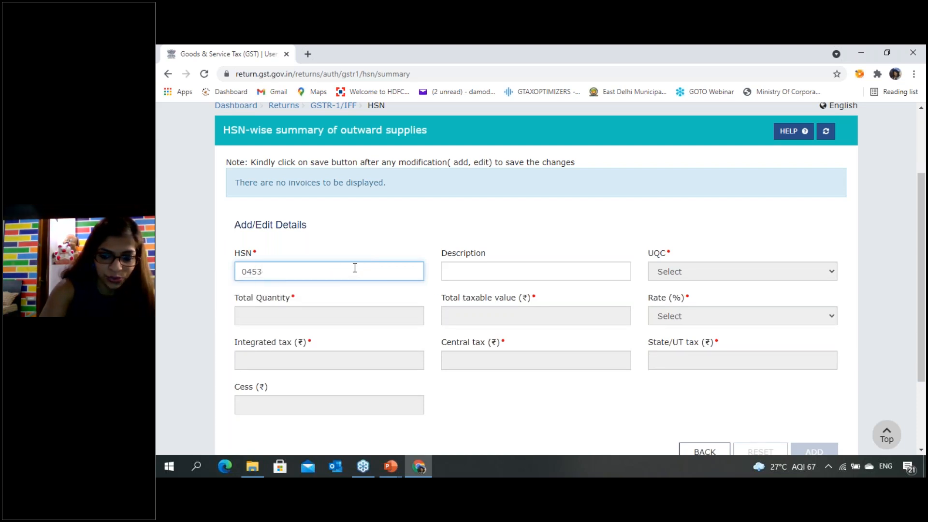
type("65")
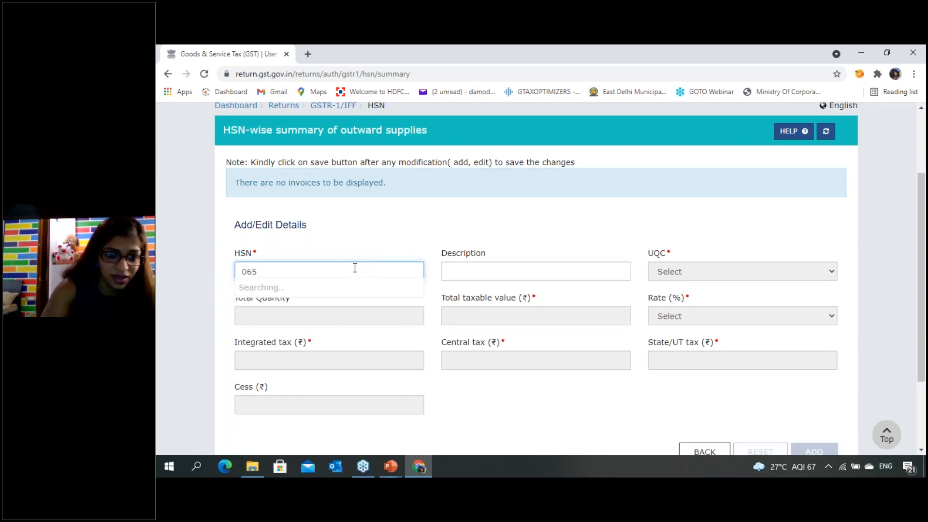
type("8976")
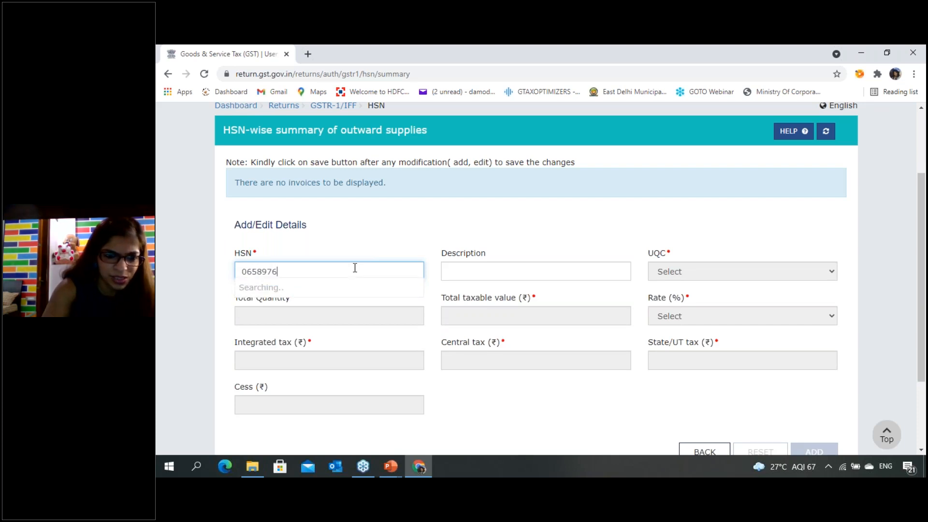
left_click(507, 278)
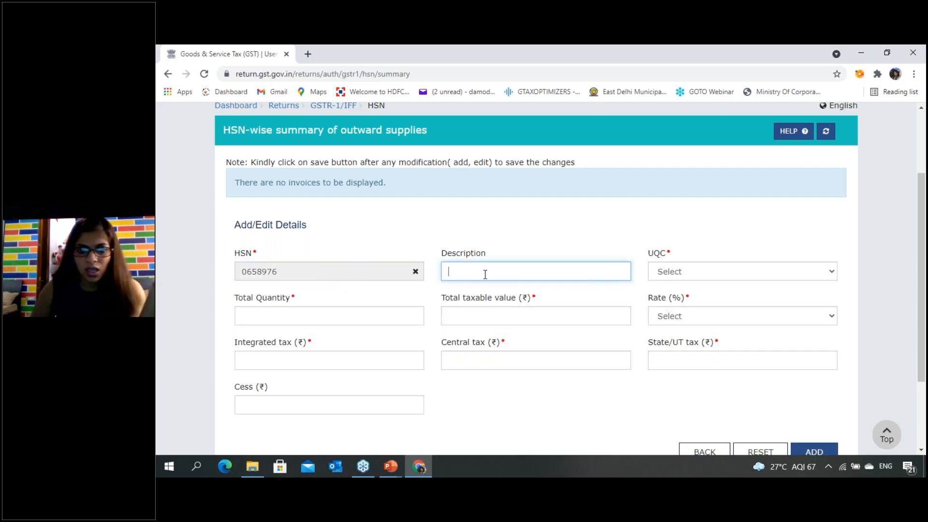
left_click(325, 272)
left_click(415, 271)
- Search the HSN field for 6302 and select the entry 630251 - OF COTTON
left_click(325, 274)
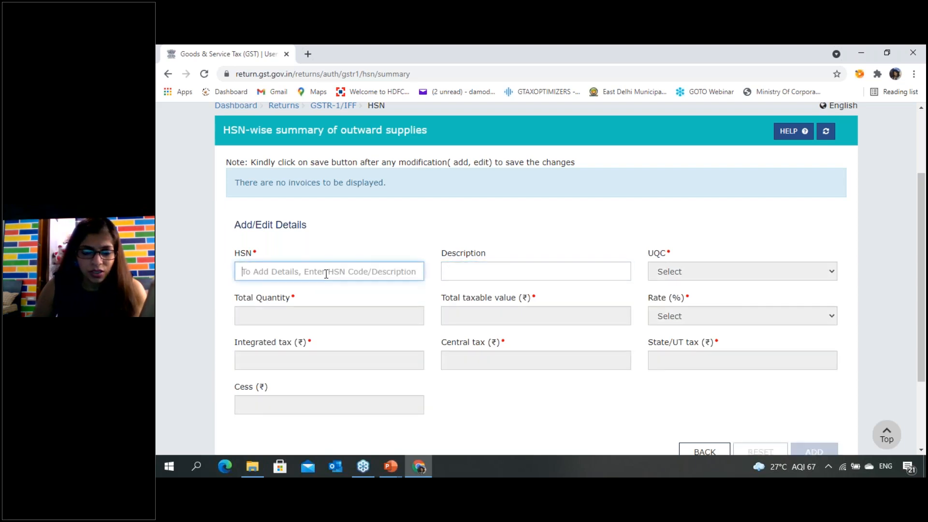
type("6302")
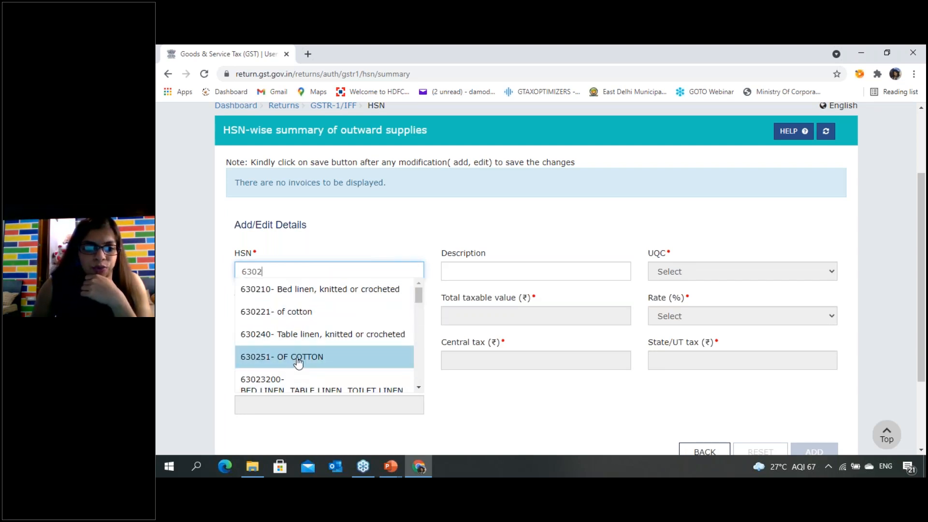
left_click(297, 360)
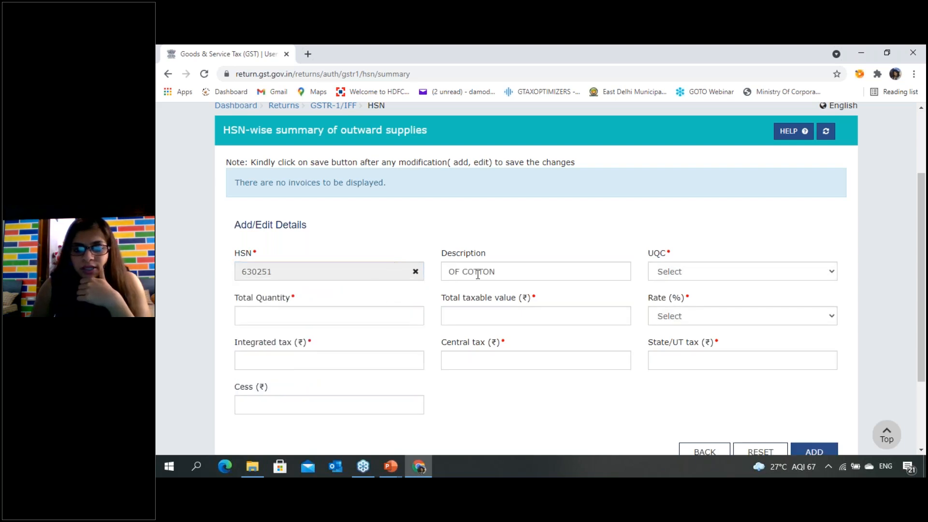
- Set the cotton entry's UQC to KGS-KILOGRAMS and its total quantity to 500
left_click(721, 284)
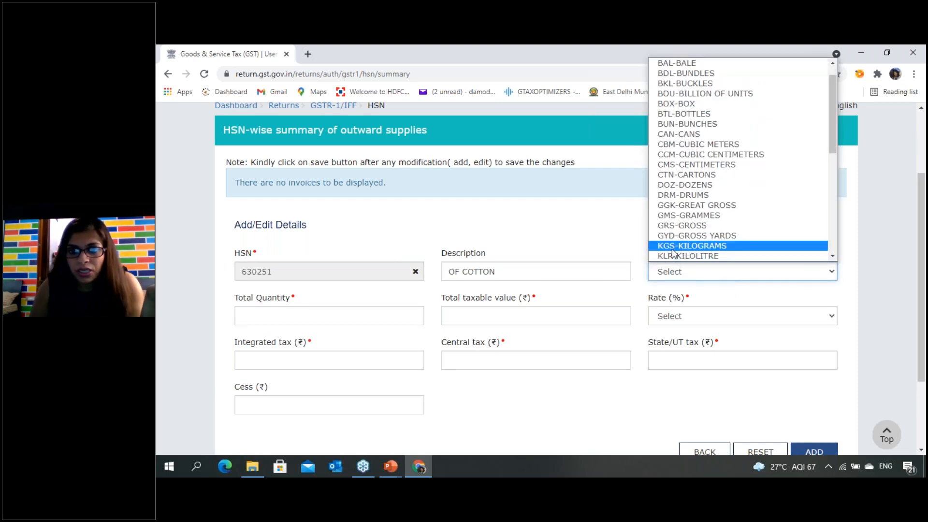
scroll(673, 253, "down", 5)
scroll(672, 253, "up", 5)
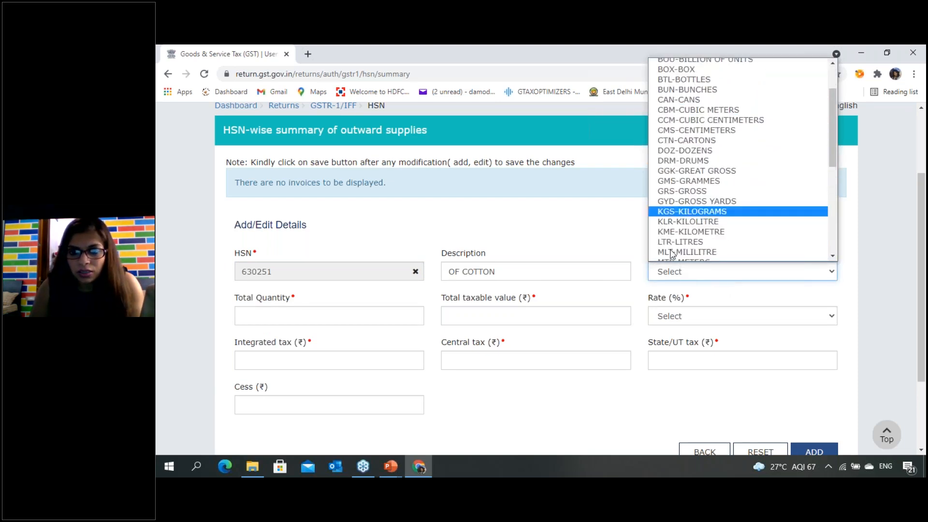
left_click(671, 252)
left_click(280, 312)
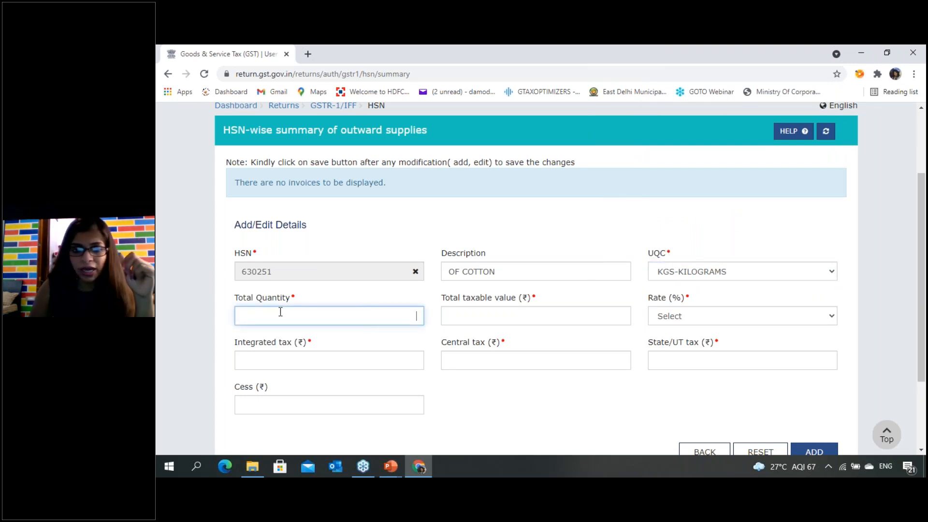
type("500")
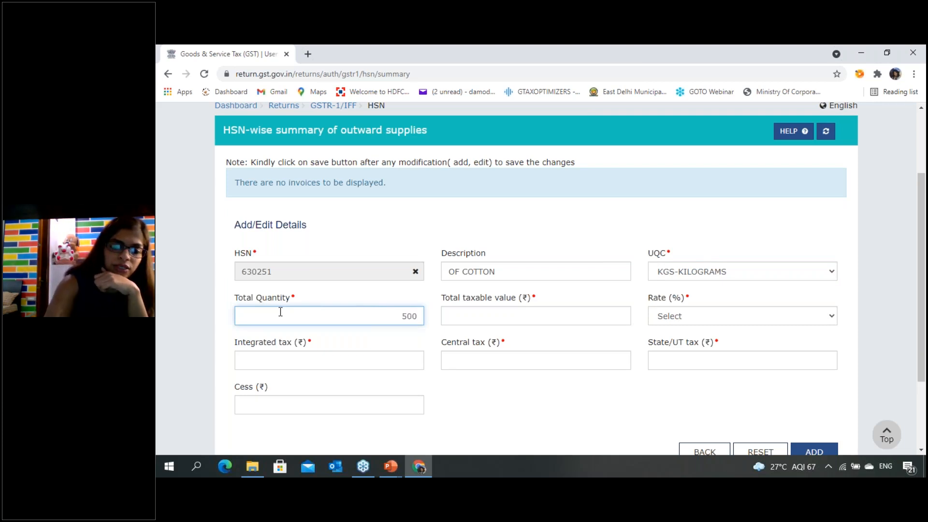
- Examine the total taxable value field, the available tax rates and the tax amount fields of the HSN entry
left_click(624, 315)
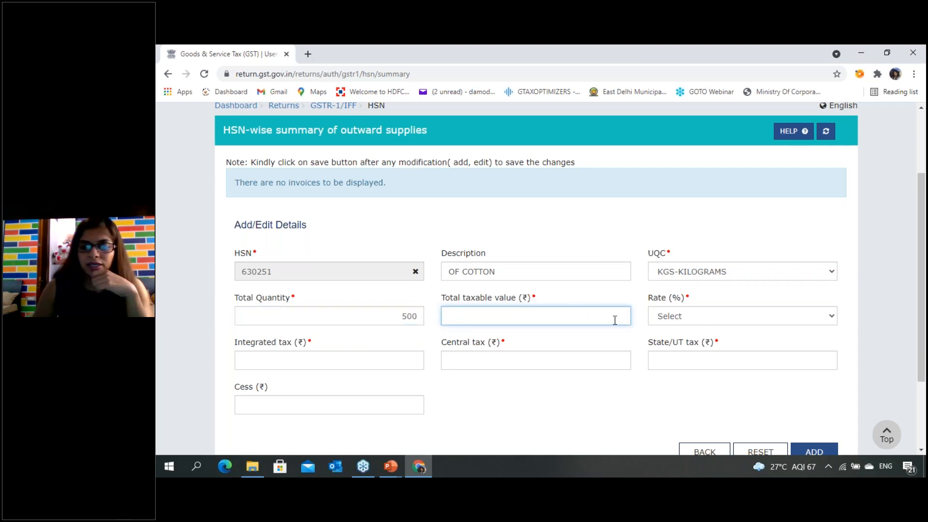
left_click(671, 317)
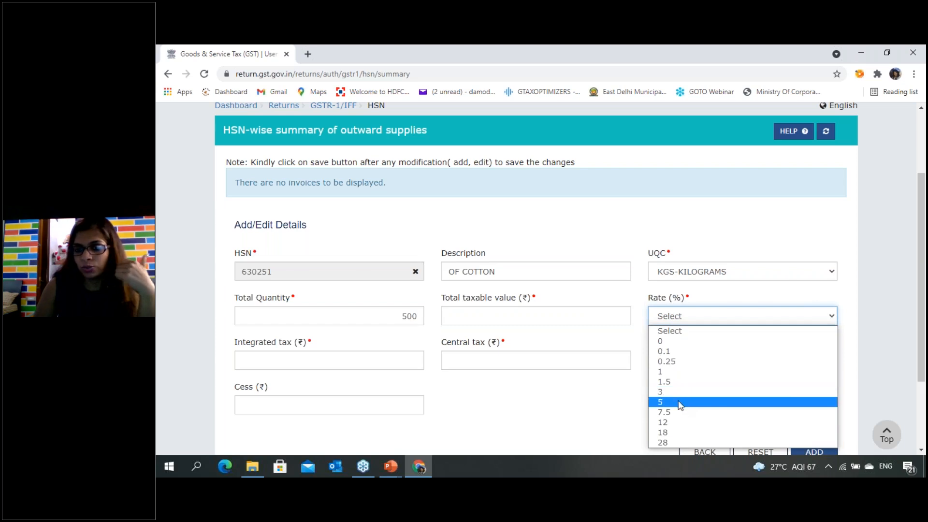
scroll(414, 360, "down", 1)
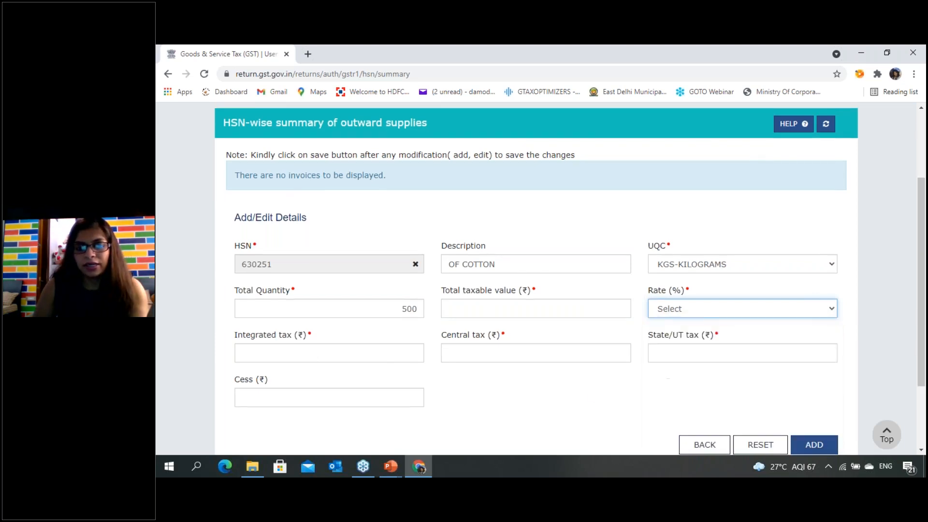
scroll(680, 272, "down", 2)
scroll(396, 357, "up", 3)
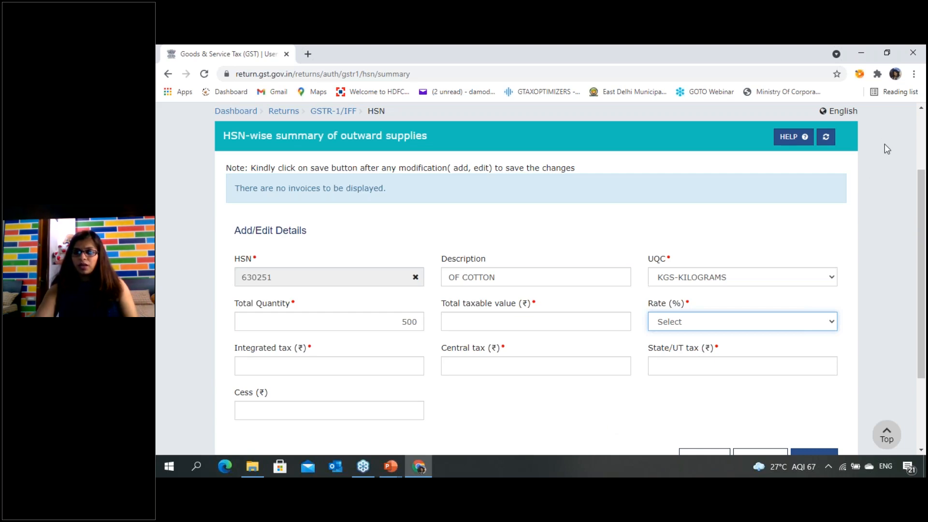
scroll(522, 401, "down", 2)
scroll(563, 338, "up", 5)
scroll(577, 348, "down", 3)
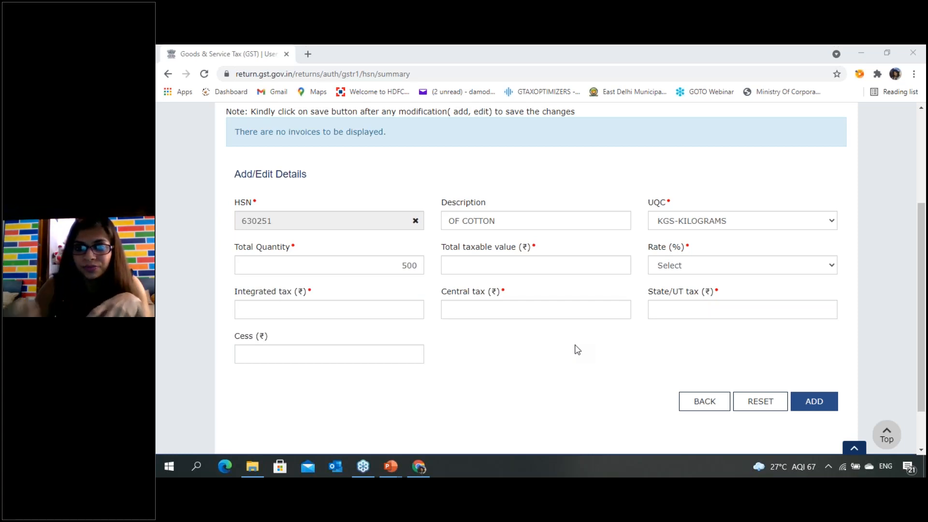
- Leave the HSN entry unsaved and open section 13 - Documents Issued from the GSTR-1 overview
left_click(704, 401)
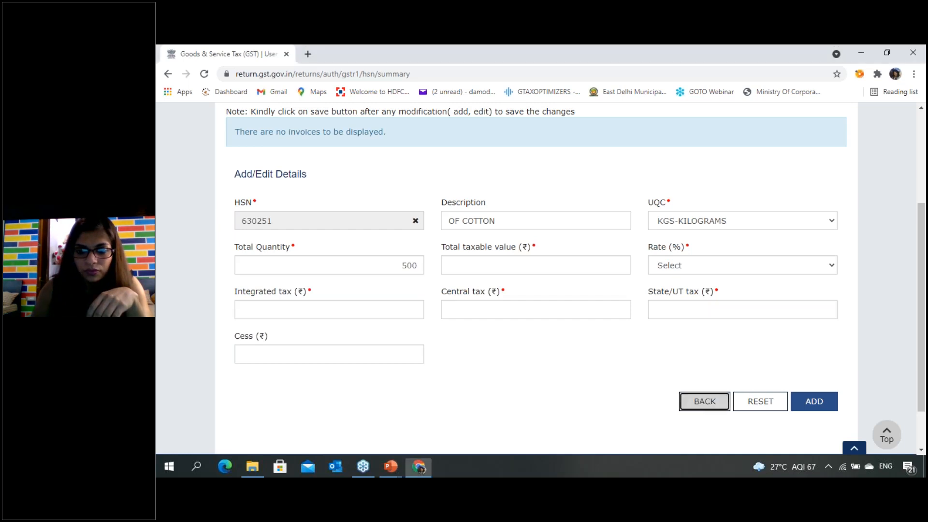
left_click(568, 275)
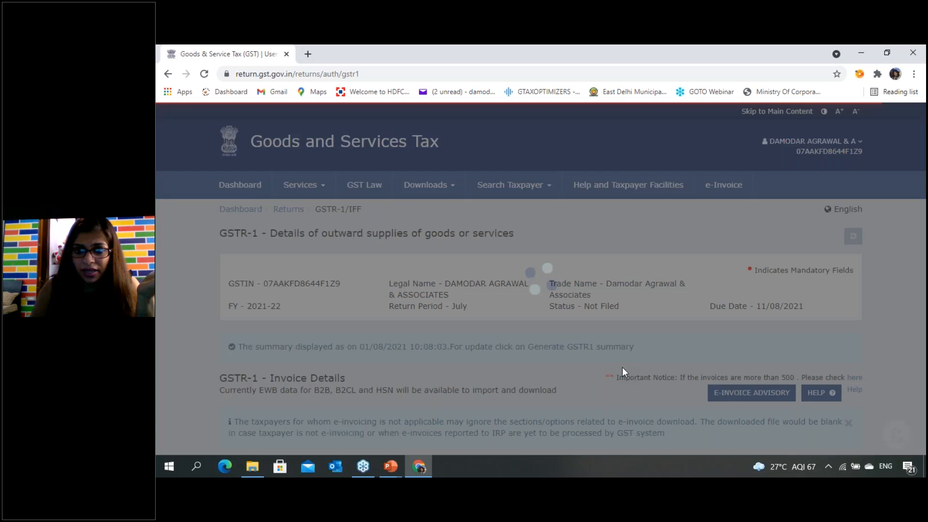
scroll(629, 368, "down", 10)
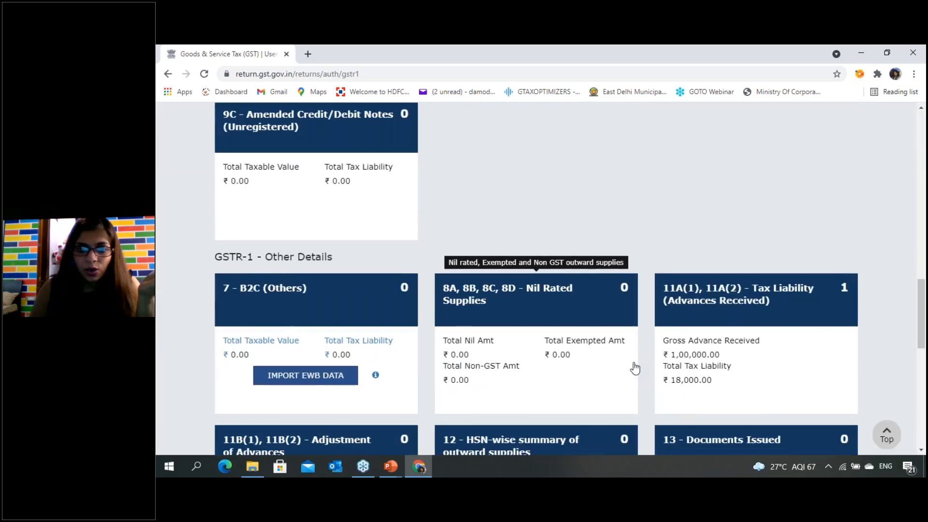
scroll(635, 368, "down", 3)
scroll(537, 280, "down", 1)
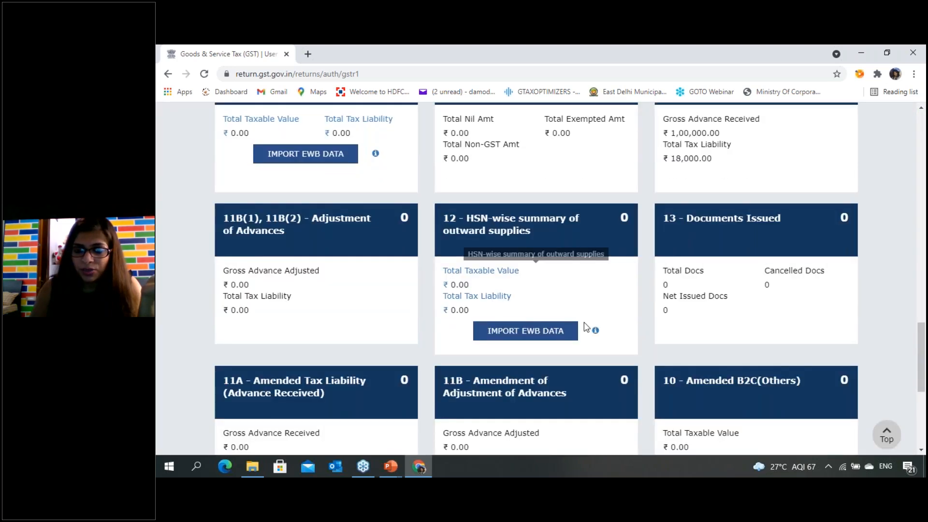
scroll(757, 333, "up", 3)
left_click(757, 333)
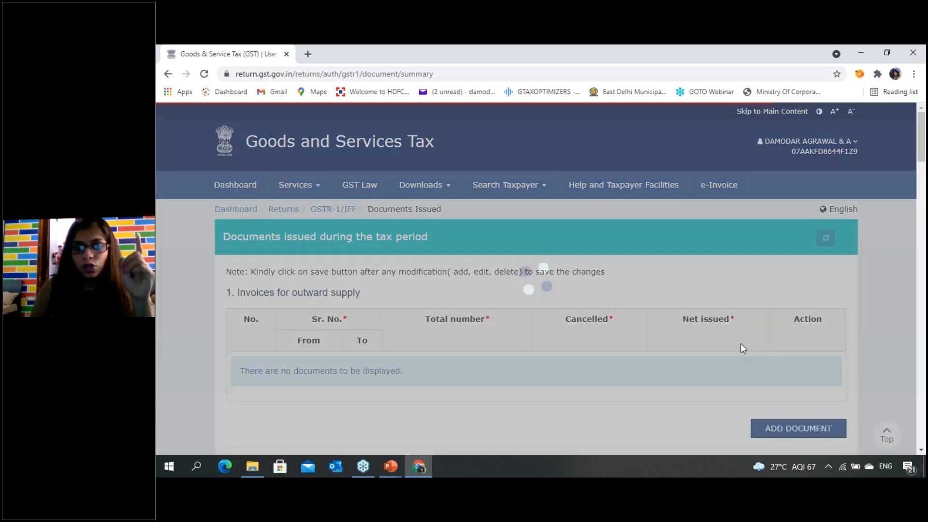
- Add a blank document row under Invoices for outward supply and look over the document tables that follow
scroll(572, 402, "down", 1)
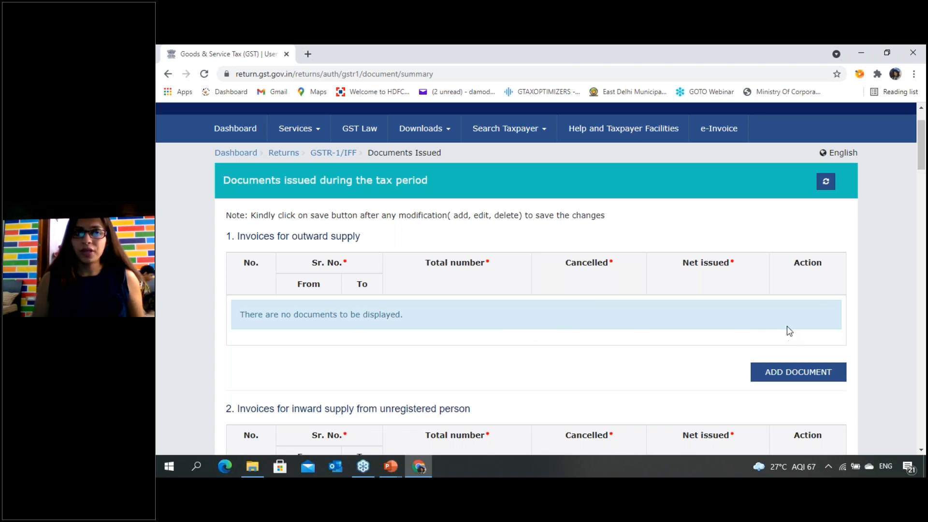
scroll(786, 327, "down", 2)
scroll(311, 139, "up", 2)
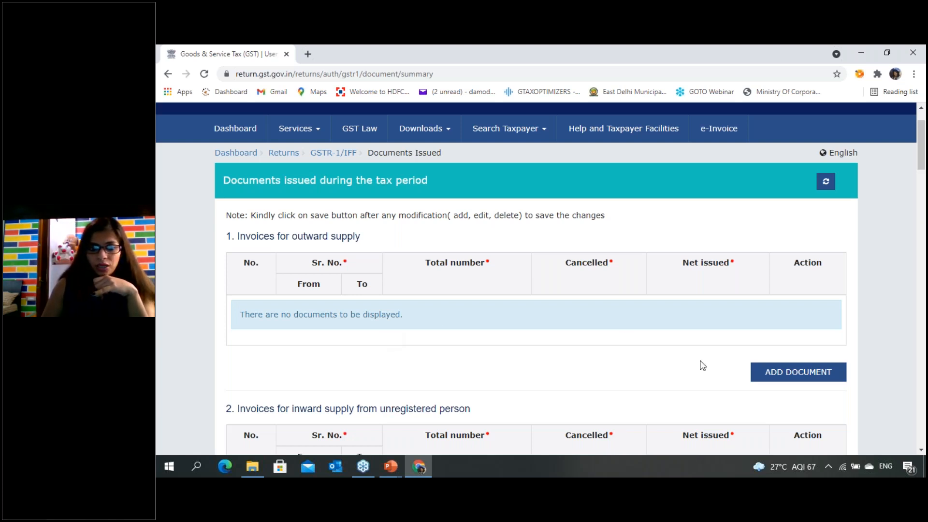
left_click(799, 372)
scroll(661, 308, "up", 1)
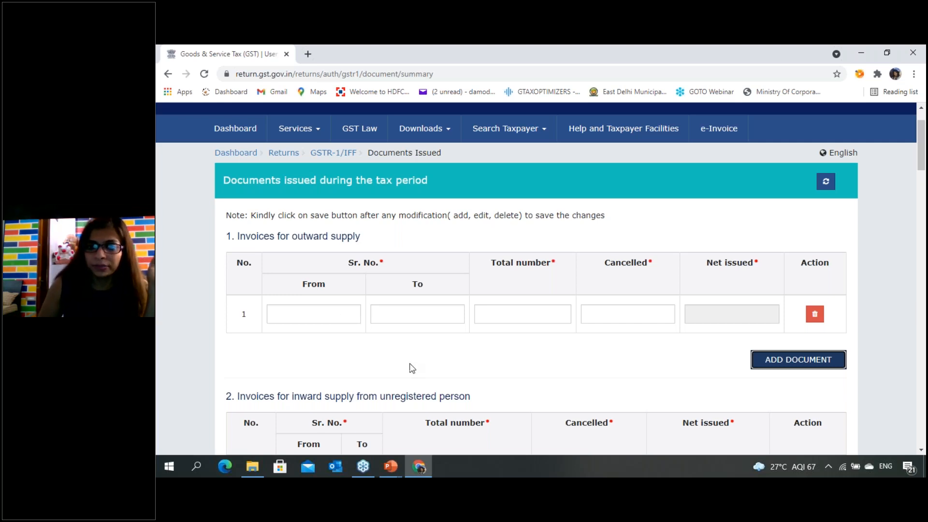
scroll(415, 387, "down", 5)
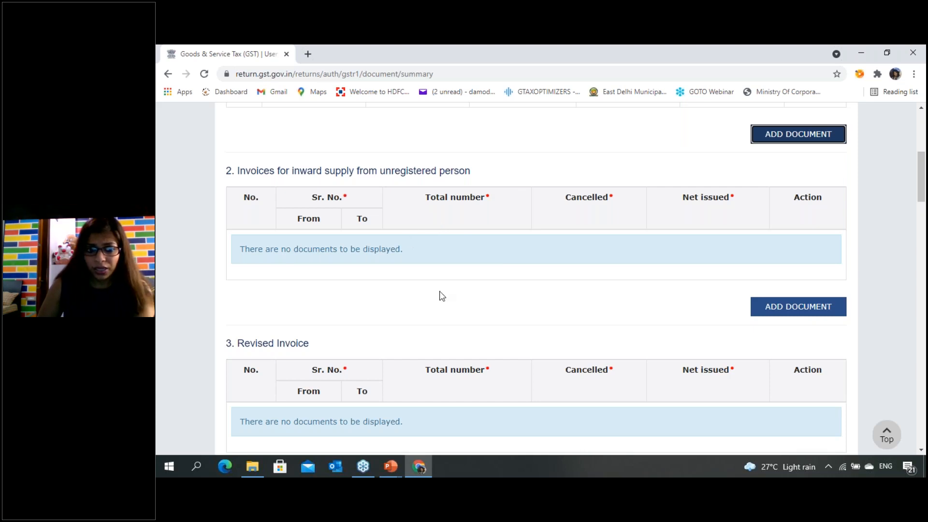
- Look through the Documents Issued tables from Invoices for outward supply to Refund voucher
scroll(458, 312, "up", 2)
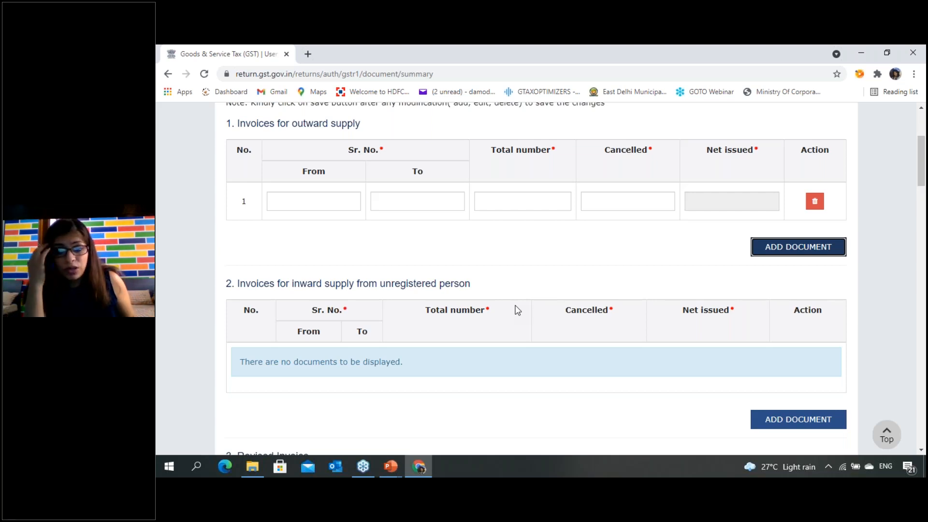
scroll(493, 275, "down", 5)
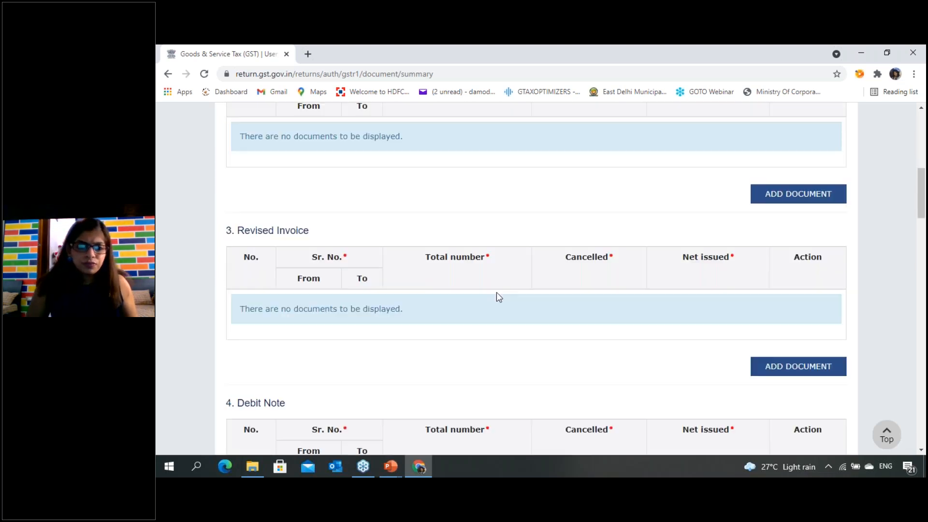
scroll(496, 292, "down", 1)
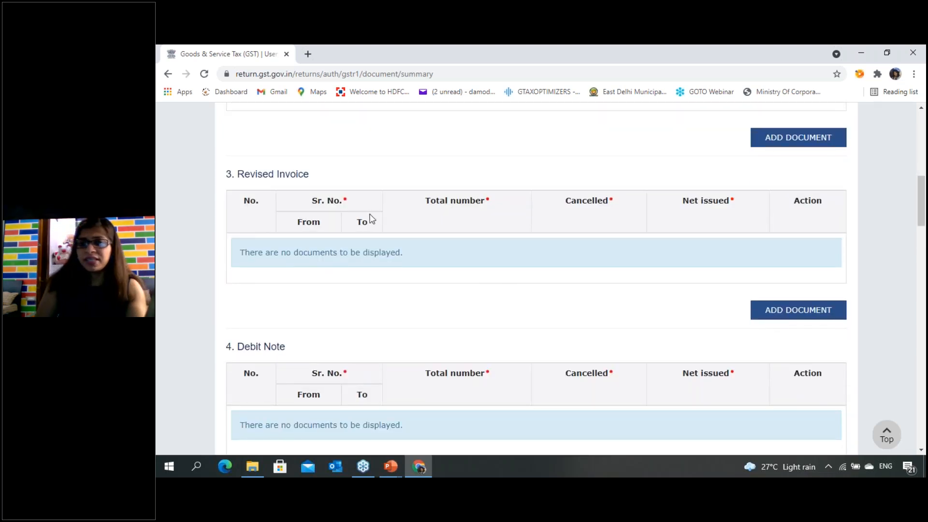
scroll(463, 292, "down", 1)
scroll(455, 270, "down", 3)
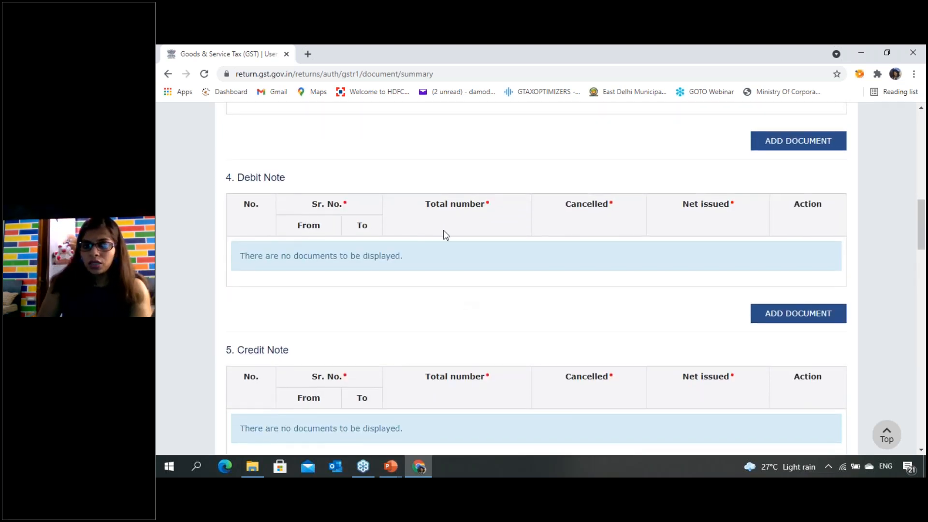
scroll(443, 237, "down", 4)
scroll(372, 338, "down", 1)
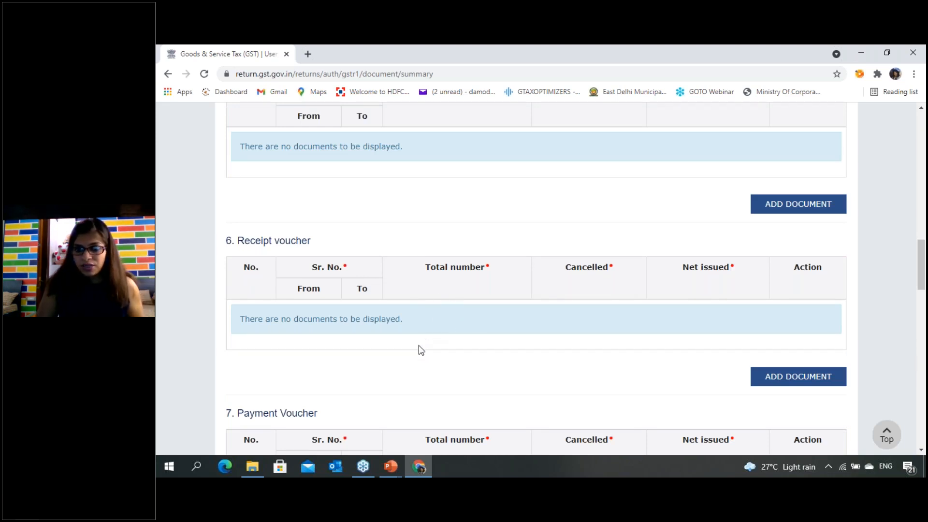
scroll(418, 359, "down", 1)
scroll(420, 360, "down", 2)
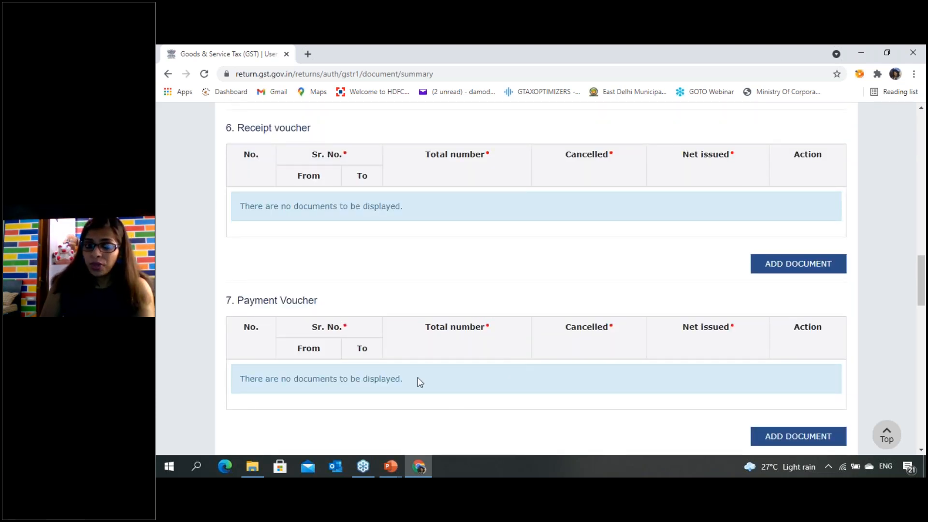
scroll(419, 382, "down", 5)
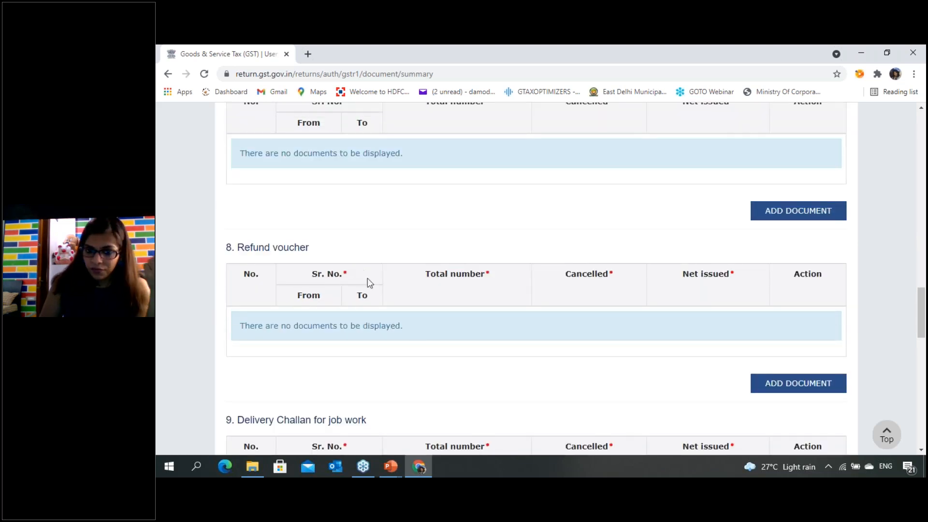
- Look through the Delivery Challan tables for job work, supply on approval, liquid gas and cases other than by way of supply
scroll(423, 360, "down", 4)
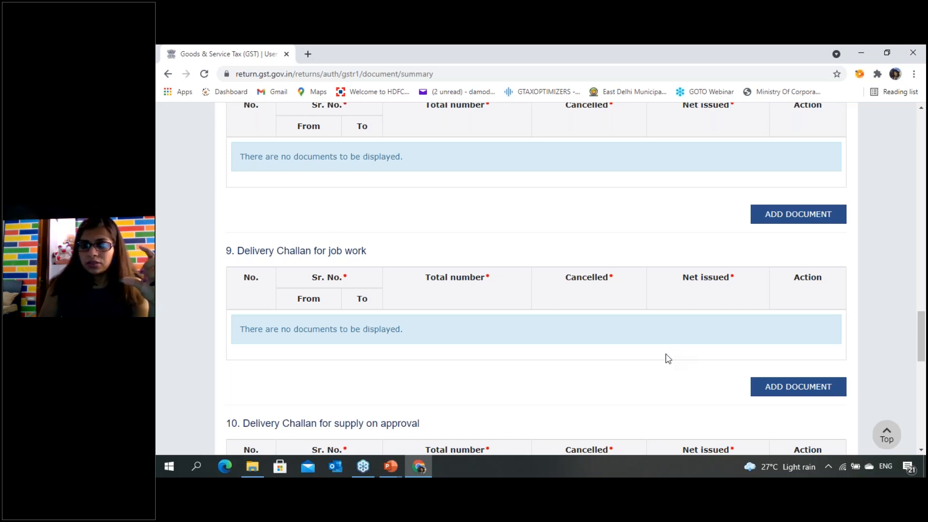
scroll(478, 375, "down", 2)
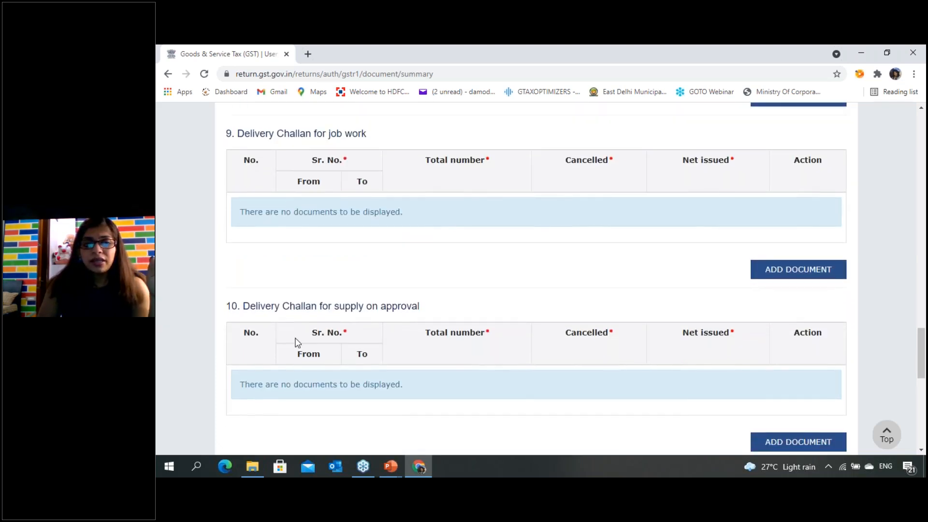
scroll(509, 227, "down", 2)
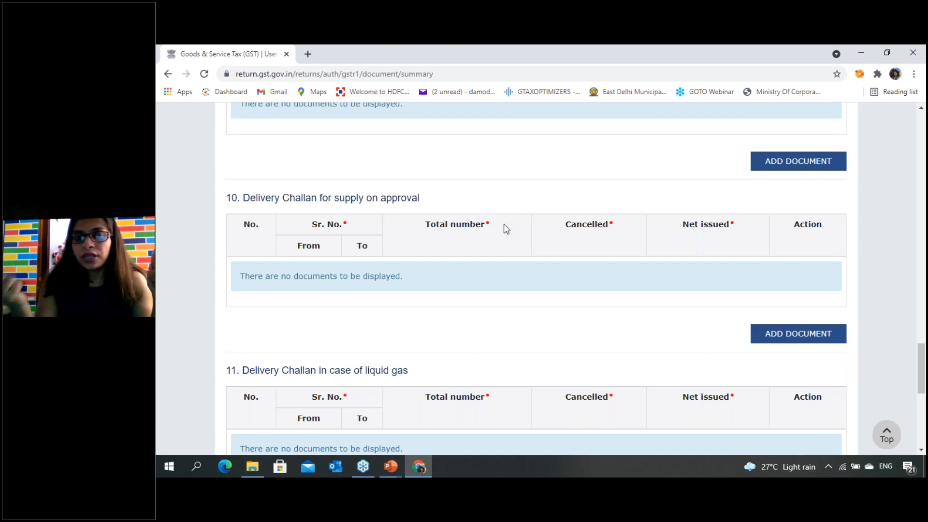
scroll(475, 199, "down", 3)
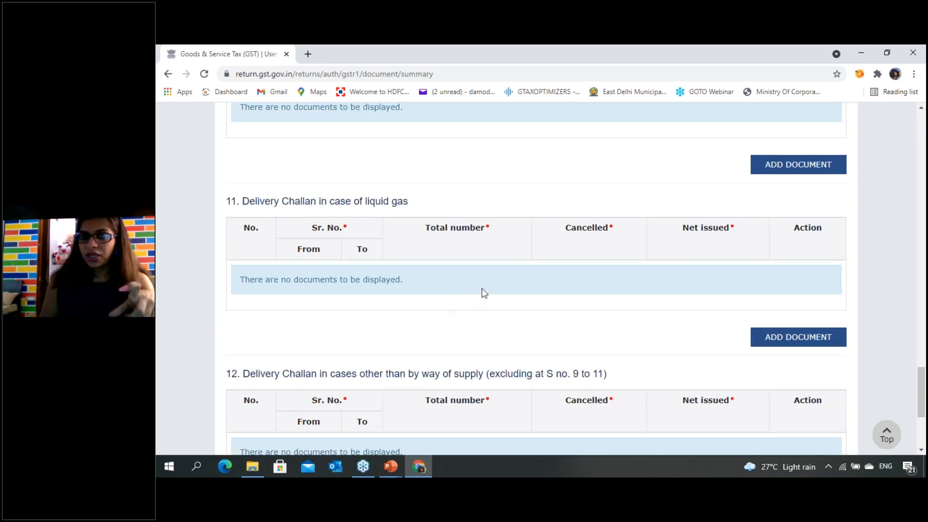
scroll(484, 293, "down", 2)
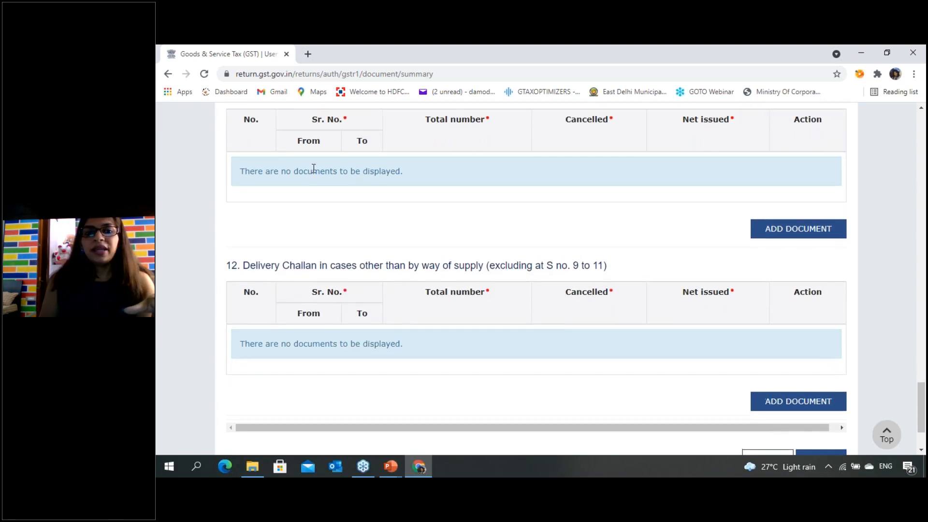
scroll(313, 168, "up", 7)
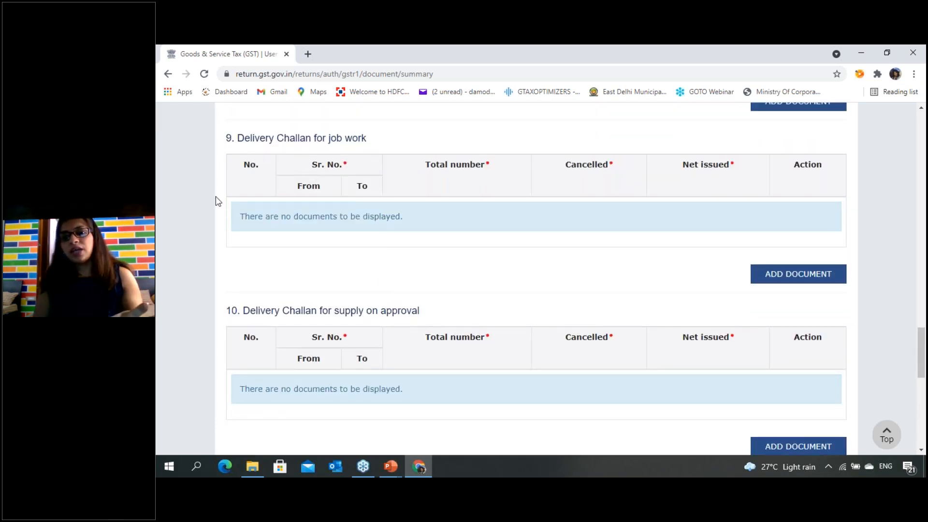
scroll(273, 363, "down", 1)
scroll(273, 365, "down", 5)
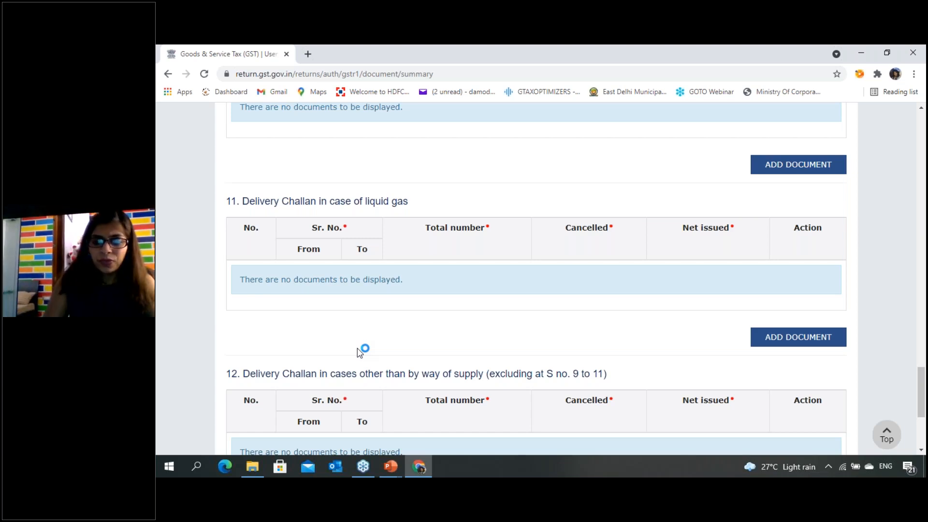
scroll(679, 338, "down", 5)
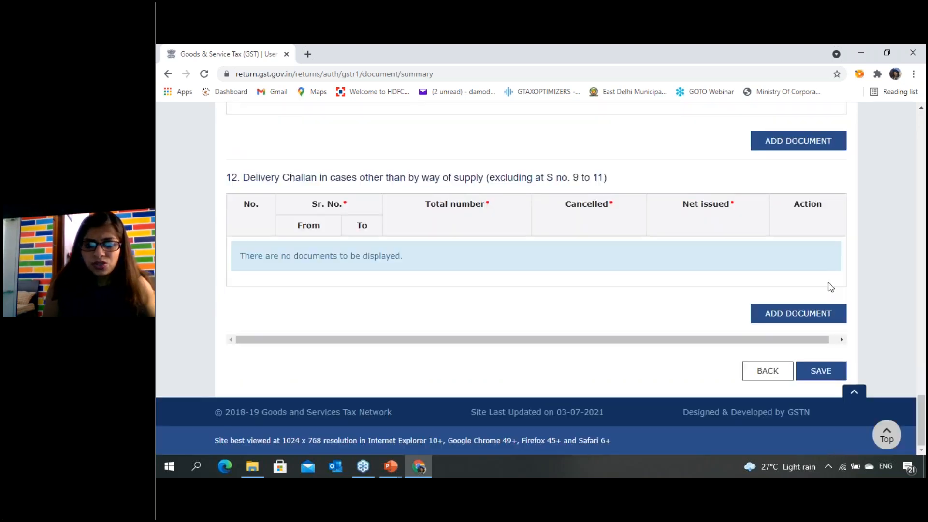
- Leave the documents page unsaved and review the advances received, adjustment and amendment sections in the GSTR-1 overview
left_click(773, 374)
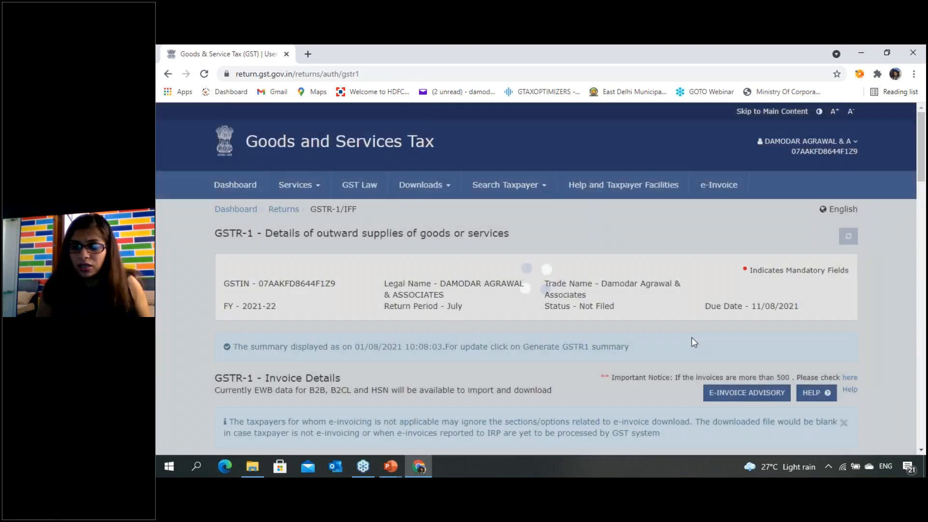
scroll(686, 339, "down", 10)
scroll(614, 329, "down", 10)
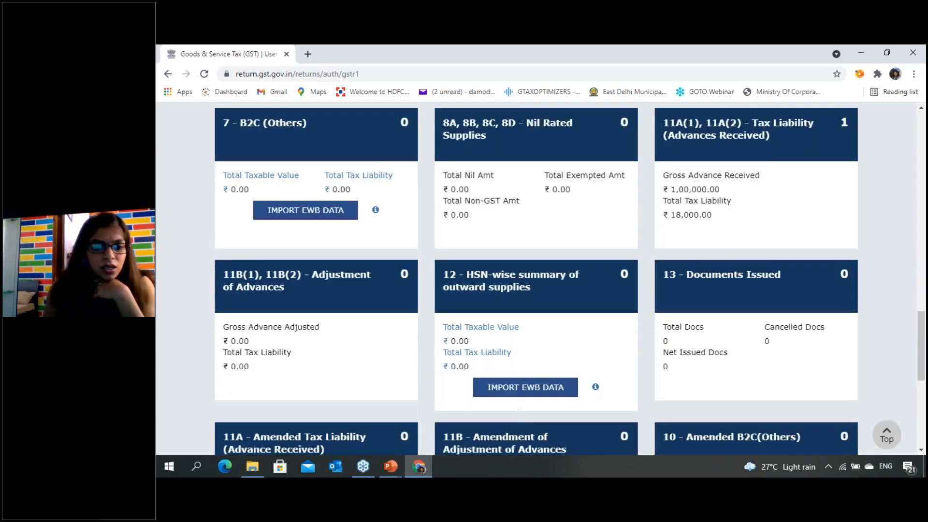
scroll(628, 326, "up", 4)
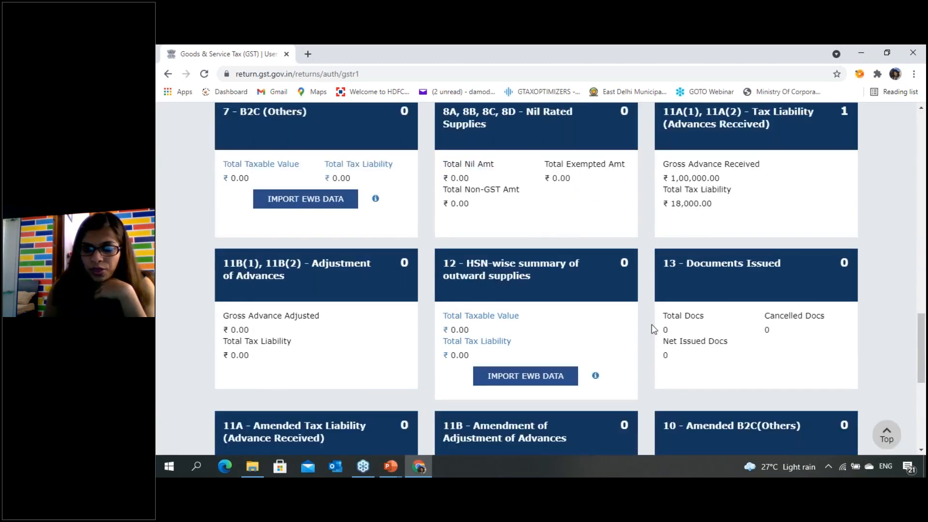
scroll(670, 345, "up", 1)
scroll(342, 321, "down", 3)
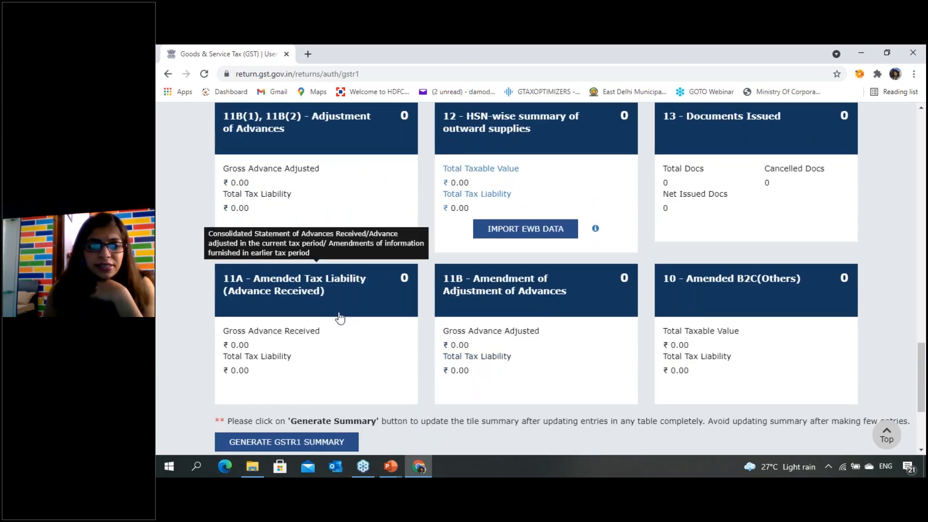
scroll(340, 318, "up", 2)
scroll(341, 321, "up", 1)
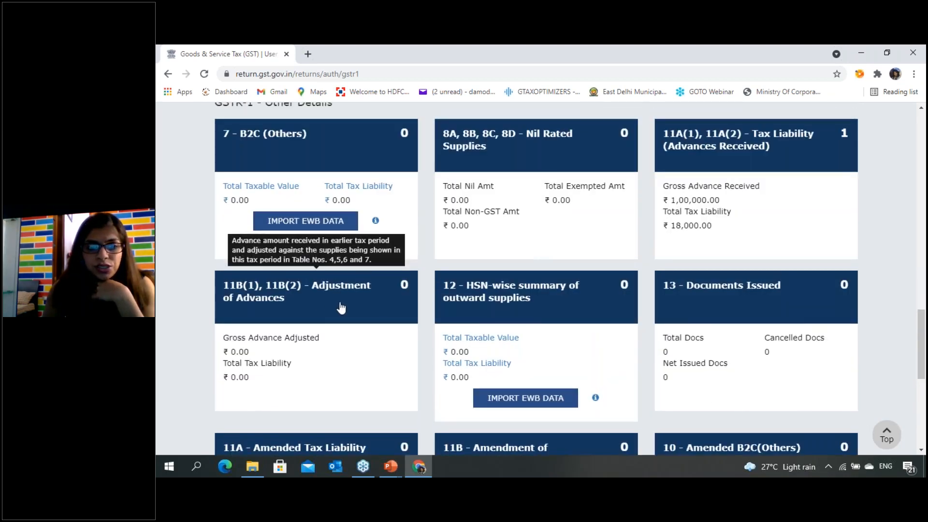
scroll(342, 308, "up", 2)
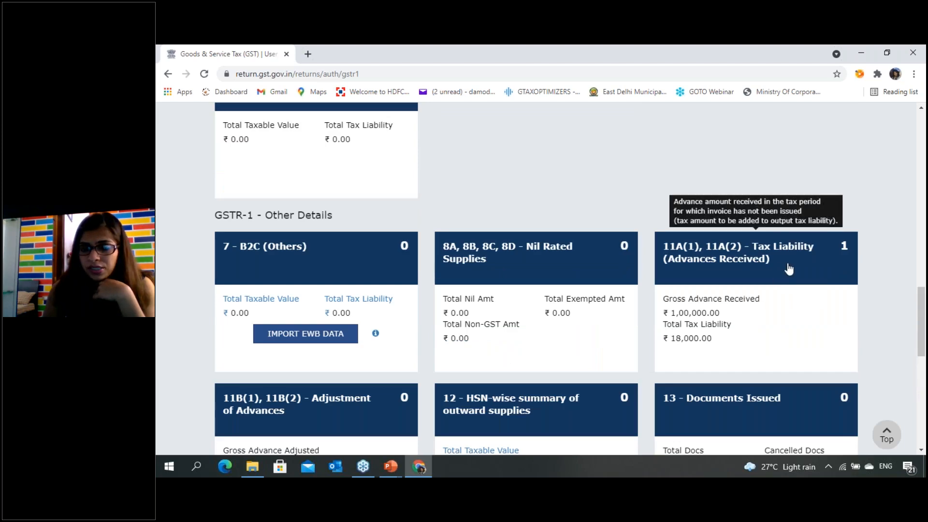
- Open section 11A - Amended Tax Liability (Advance Received), examine its Financial Year field and return to the GSTR-1 overview without amending anything
scroll(789, 271, "down", 5)
left_click(295, 288)
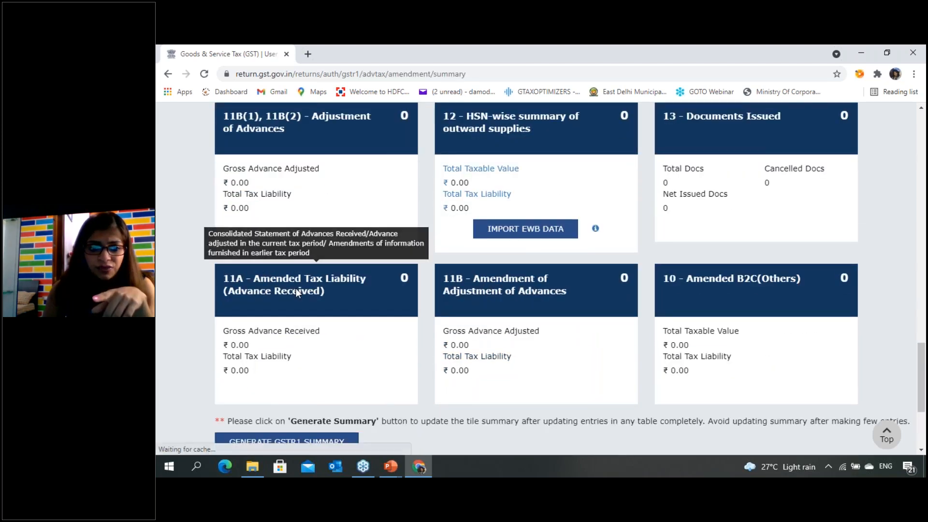
scroll(386, 308, "down", 2)
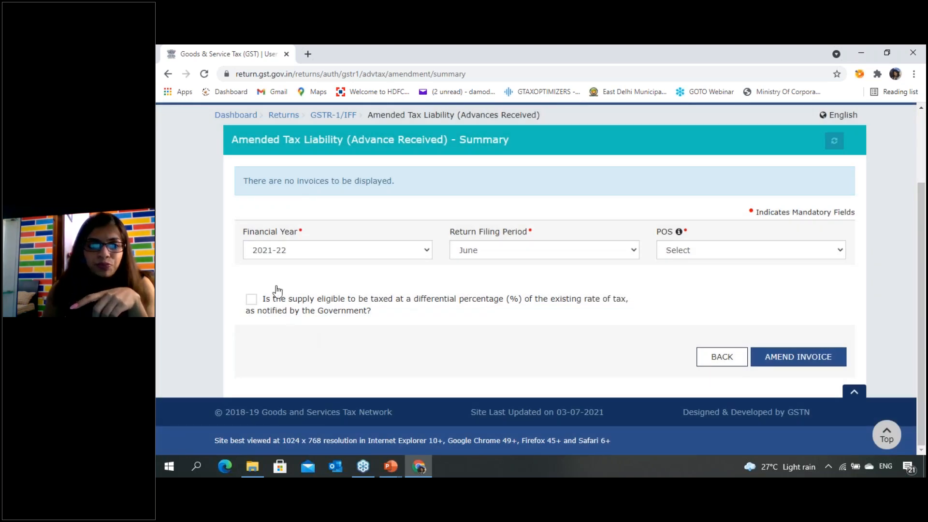
left_click(367, 251)
left_click(370, 253)
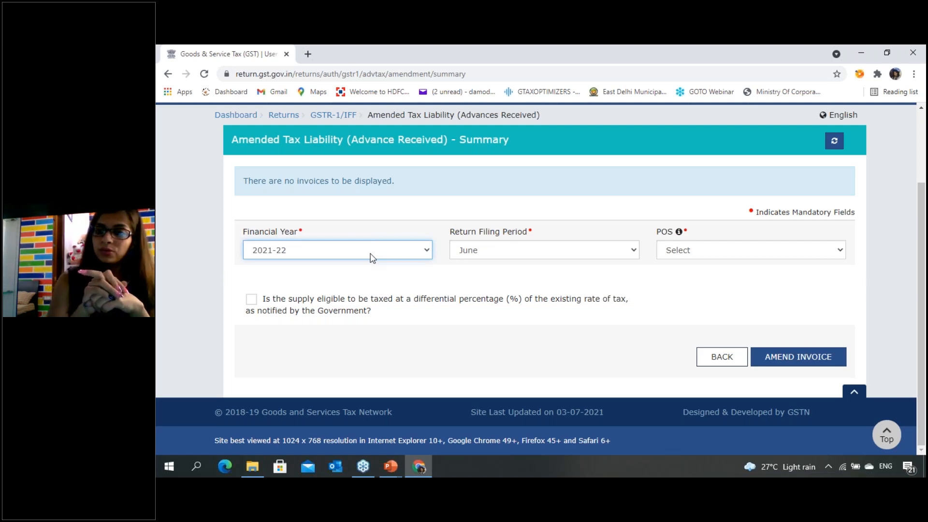
left_click(725, 362)
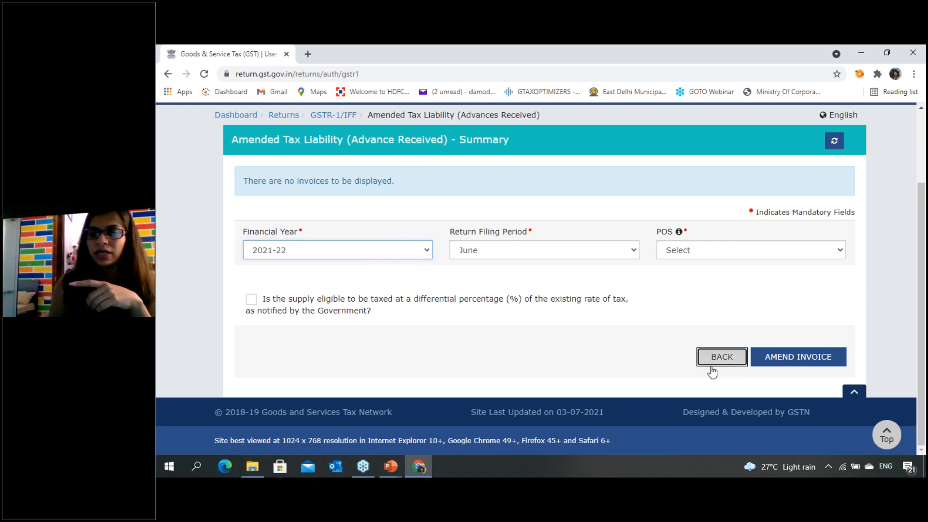
- Compare the 11A(1), 11A(2) advances received section with section 11B - Amendment of Adjustment of Advances
scroll(752, 385, "down", 10)
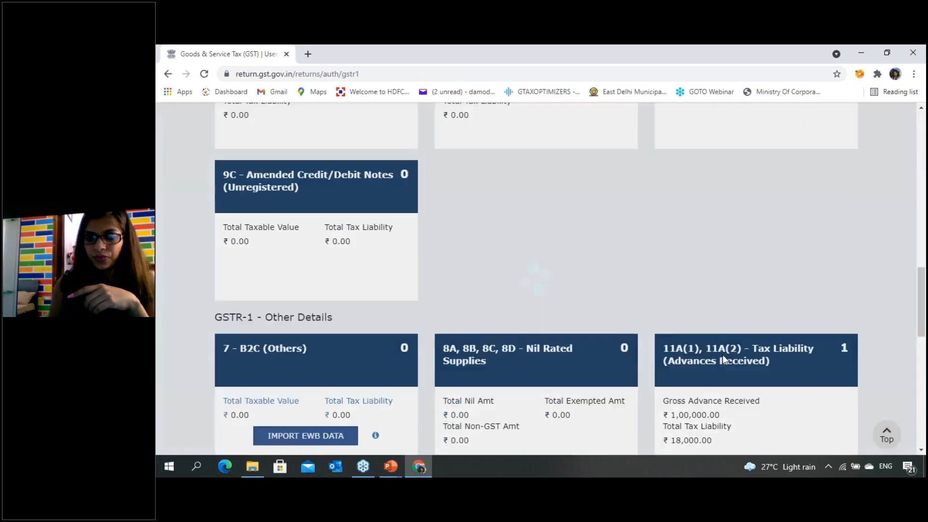
scroll(747, 382, "down", 3)
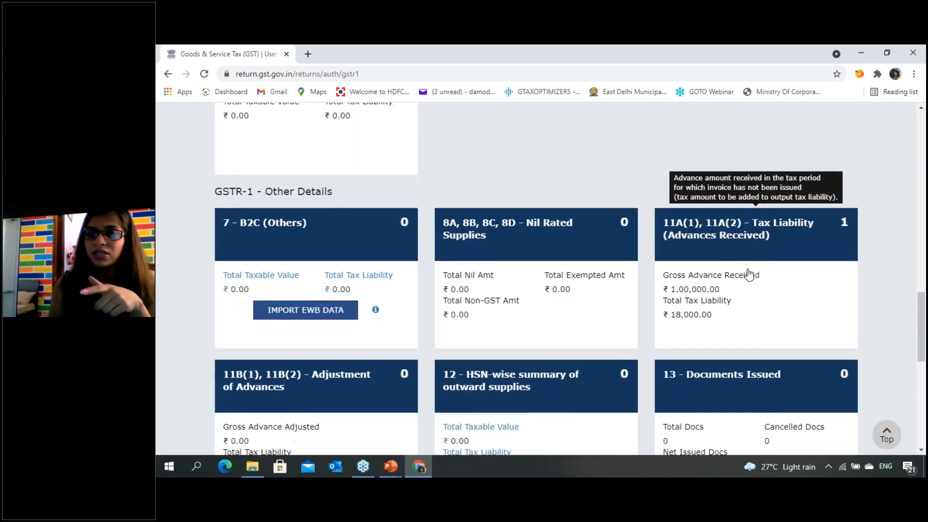
scroll(749, 272, "up", 2)
scroll(768, 321, "down", 6)
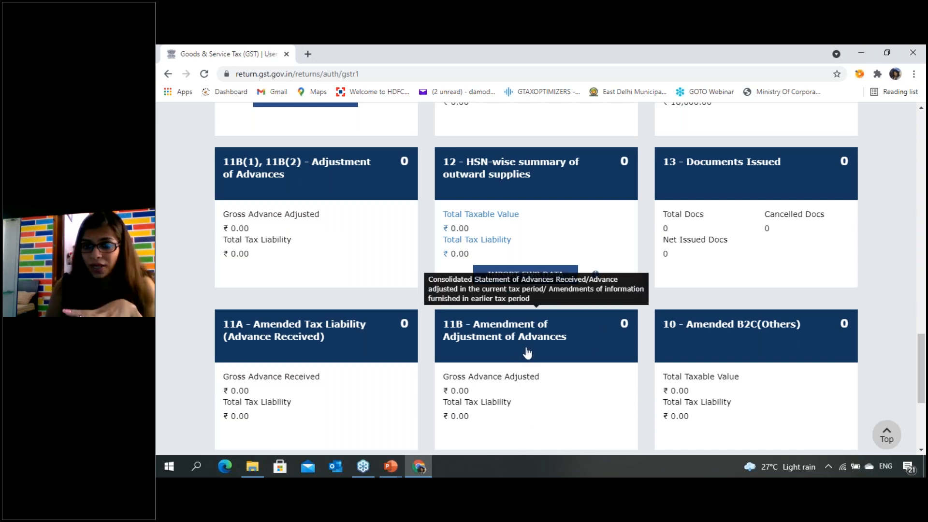
scroll(658, 353, "up", 1)
scroll(715, 271, "up", 4)
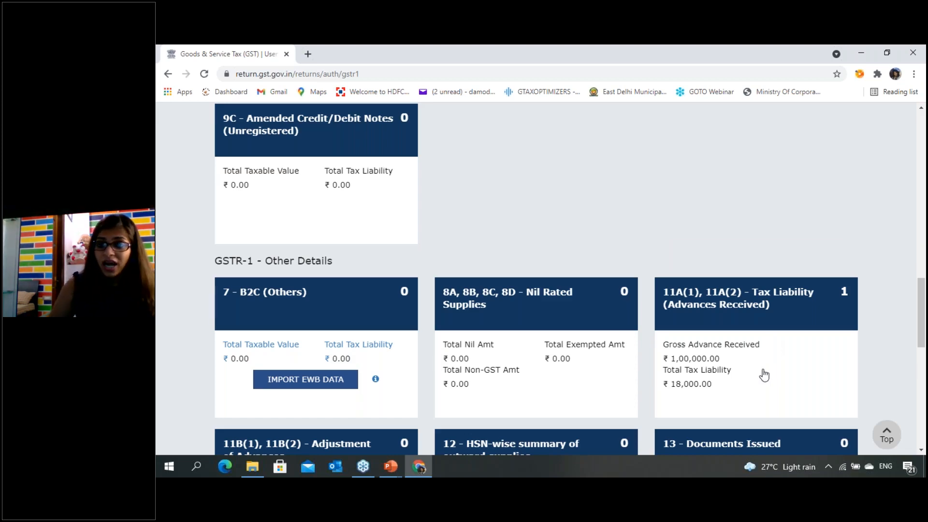
scroll(782, 302, "down", 3)
scroll(782, 305, "down", 3)
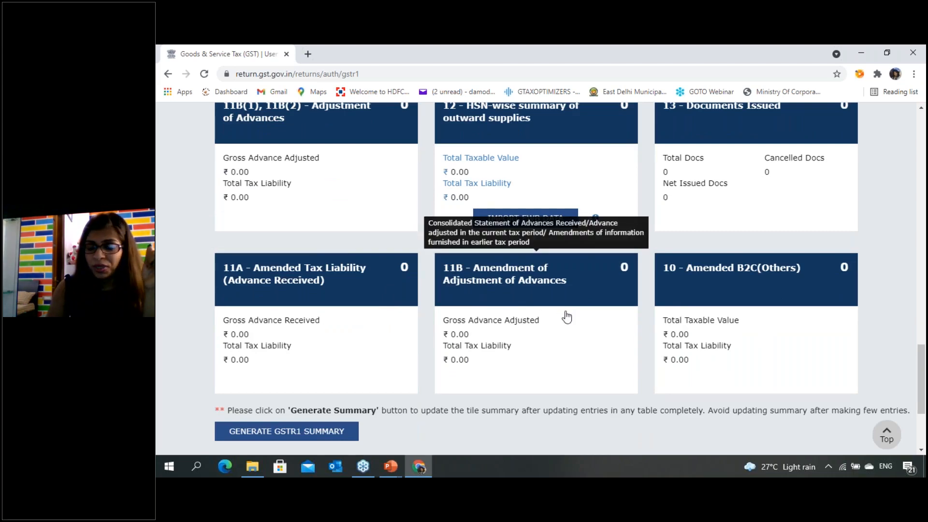
- Open section 10 - Amended B2C(Others), view its amendment form and go back to the GSTR-1 overview without amending any details
left_click(764, 294)
scroll(661, 350, "down", 2)
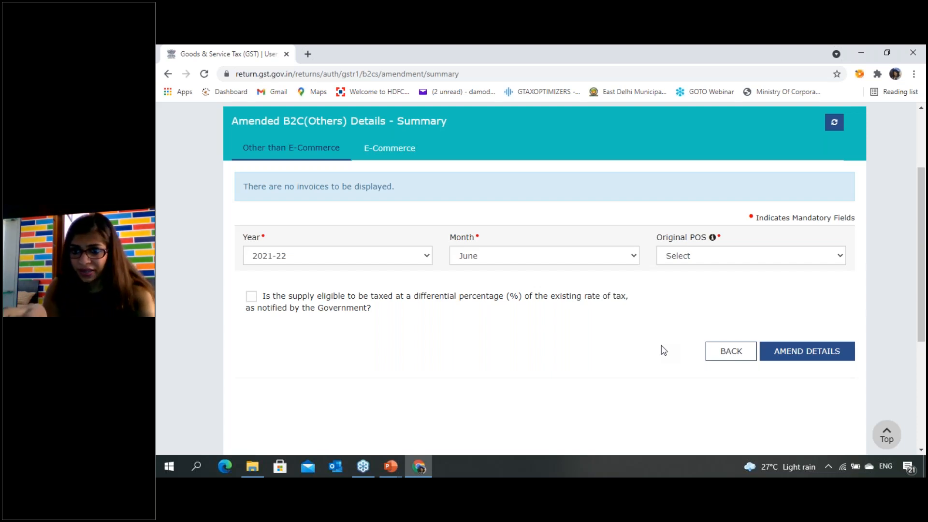
left_click(749, 358)
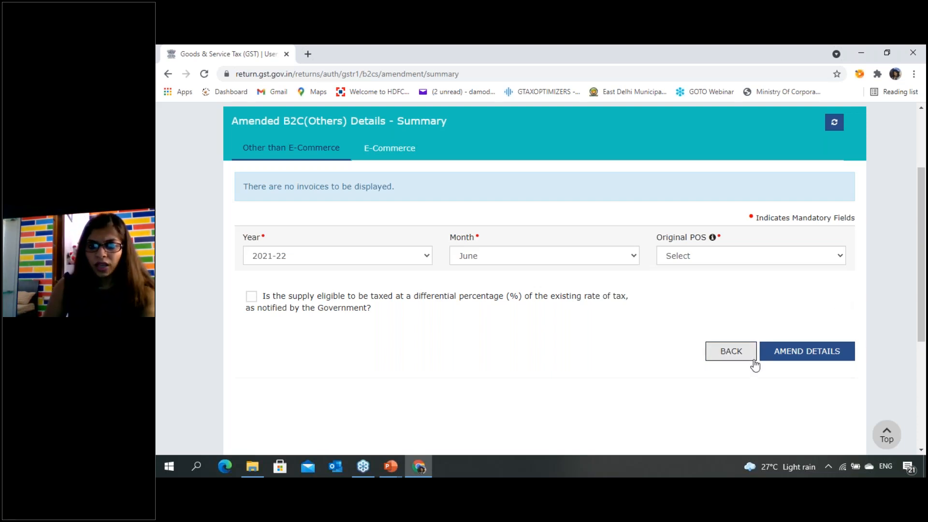
- Examine the Generate GSTR1 Summary, acknowledgement, preview and filing options below the GSTR-1 Other Details sections
scroll(452, 298, "down", 4)
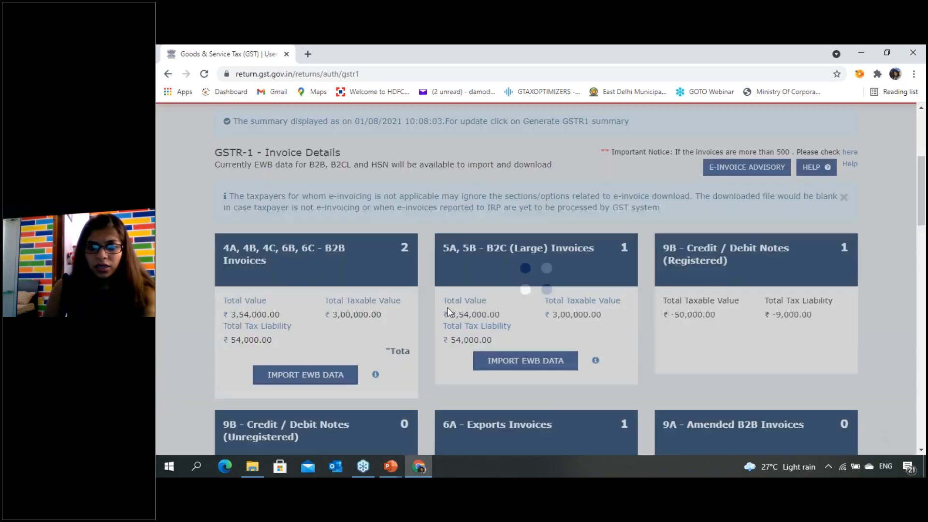
scroll(433, 269, "down", 20)
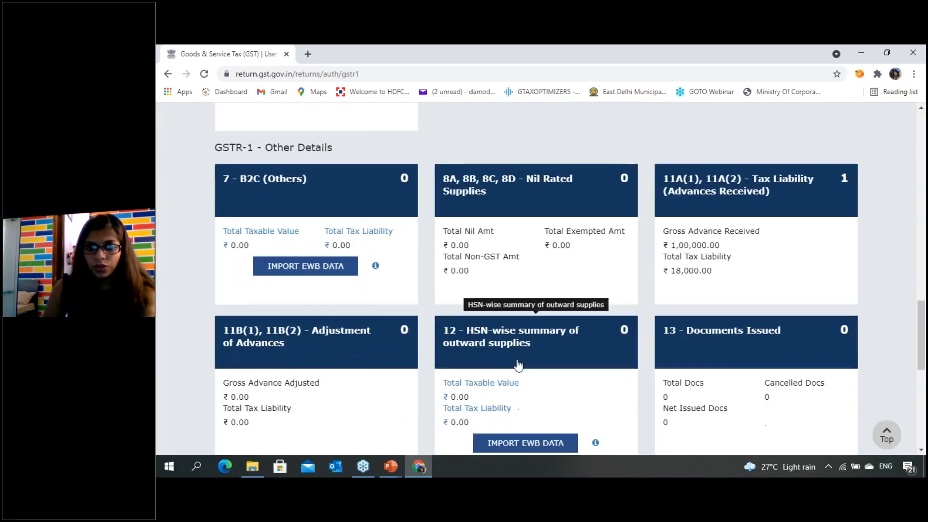
scroll(523, 365, "down", 5)
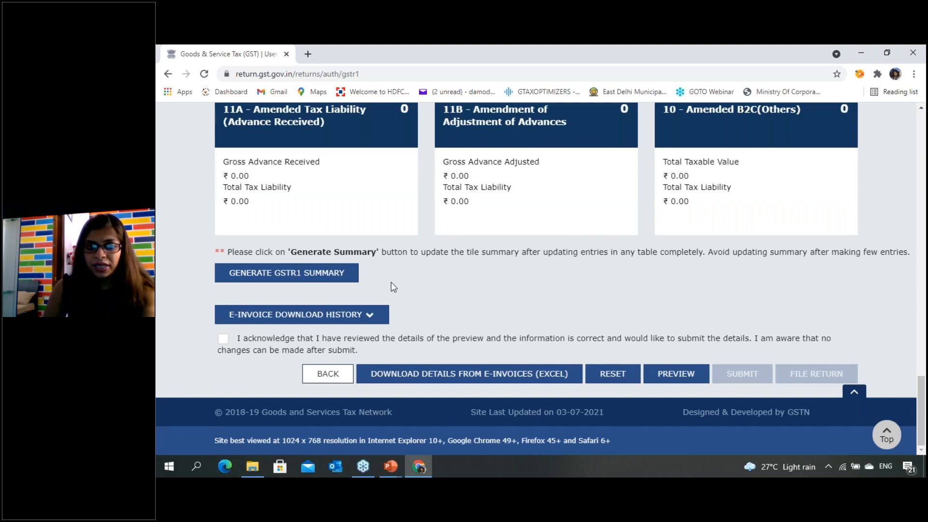
- Generate the GSTR-1 summary for July 2021-22 and refresh the return page to update the section tiles
left_click(345, 274)
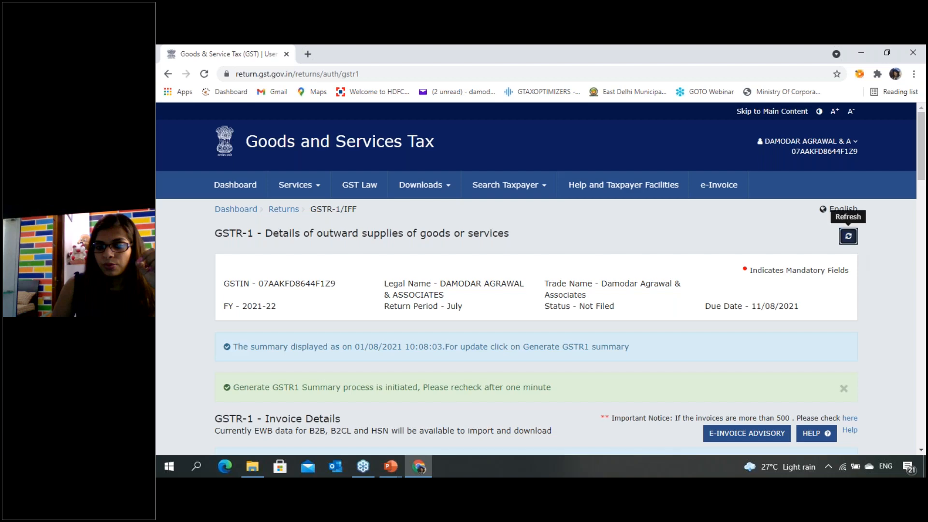
left_click(849, 237)
scroll(359, 382, "down", 1)
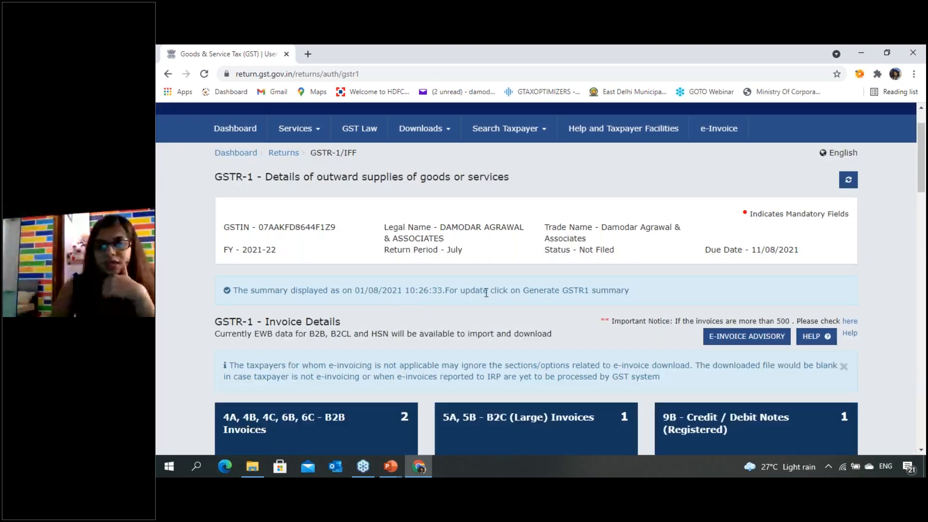
scroll(506, 319, "down", 1)
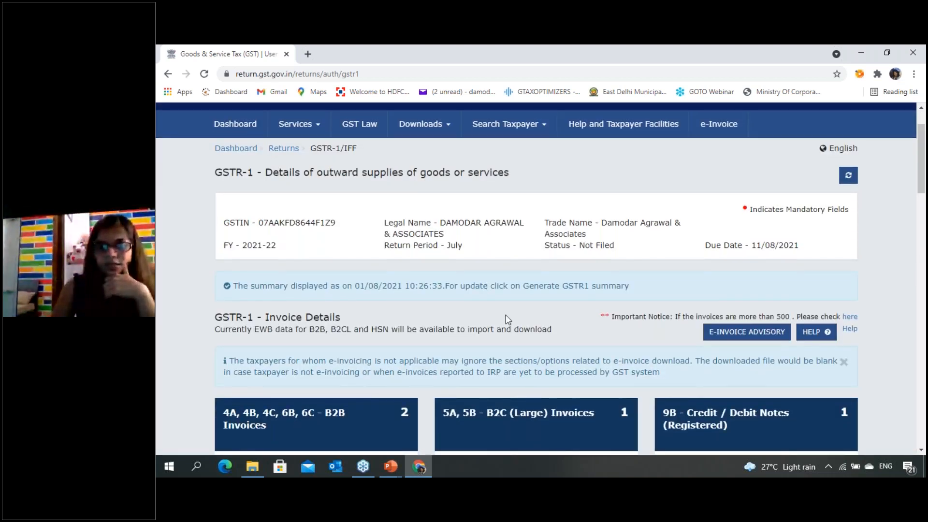
scroll(506, 317, "down", 20)
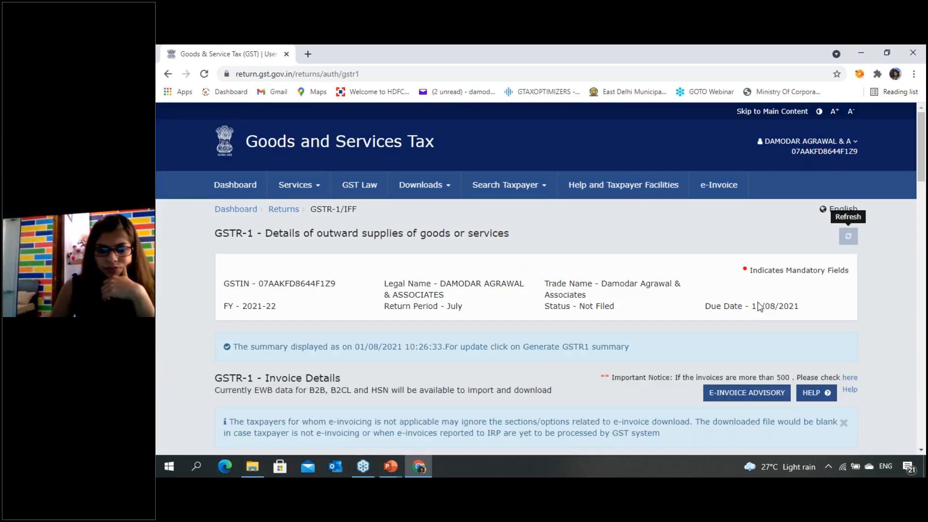
- Request the Excel download of details from e-invoices and check the e-invoice download history
scroll(760, 307, "down", 20)
left_click(435, 376)
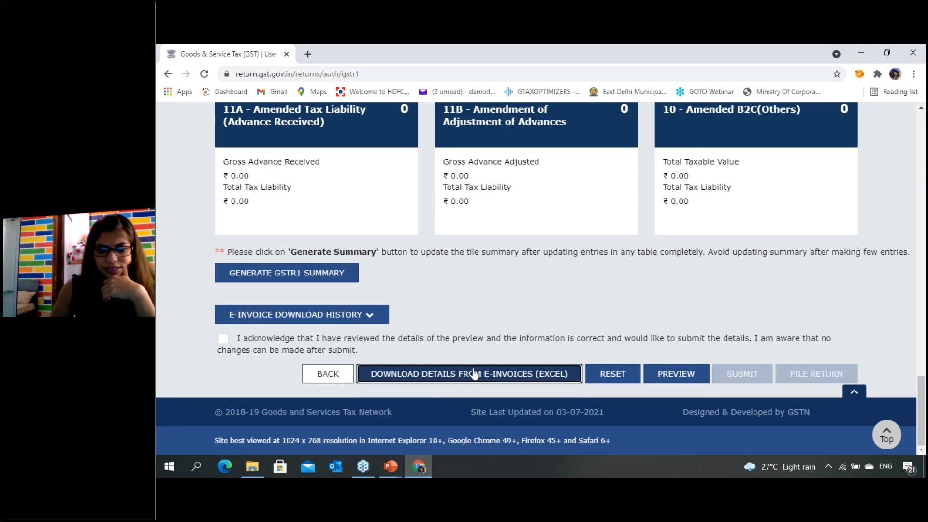
scroll(459, 382, "up", 3)
scroll(474, 374, "down", 3)
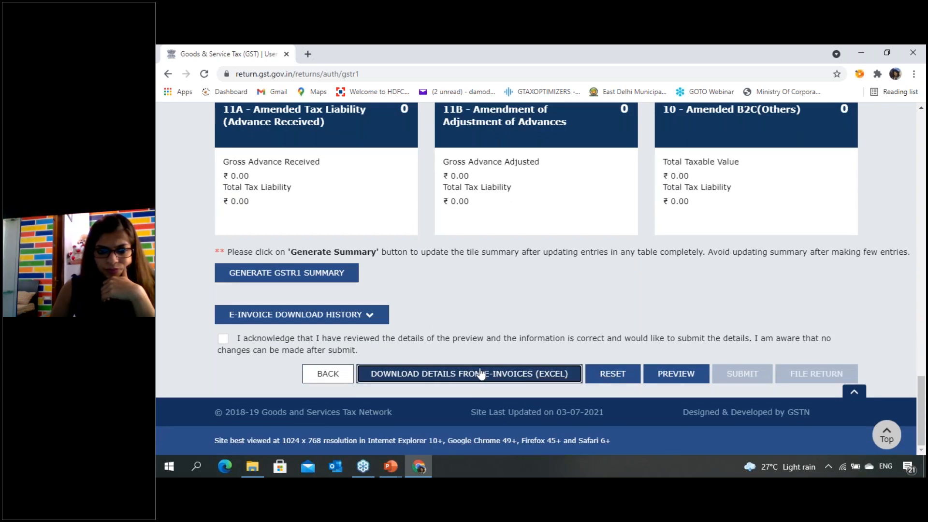
left_click(382, 317)
left_click(380, 318)
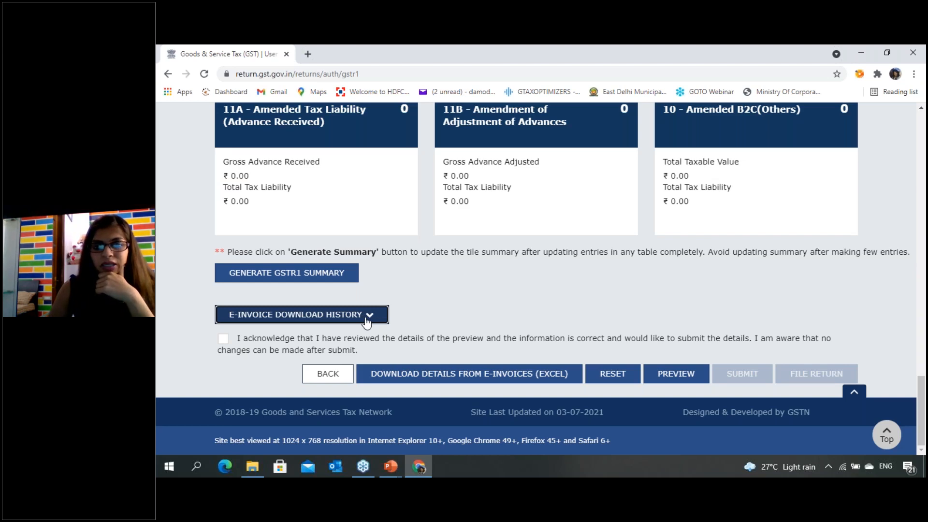
- Download the GSTR-1 preview as a PDF into the 5_01.08.2021 folder, keeping the suggested file name
scroll(367, 321, "up", 15)
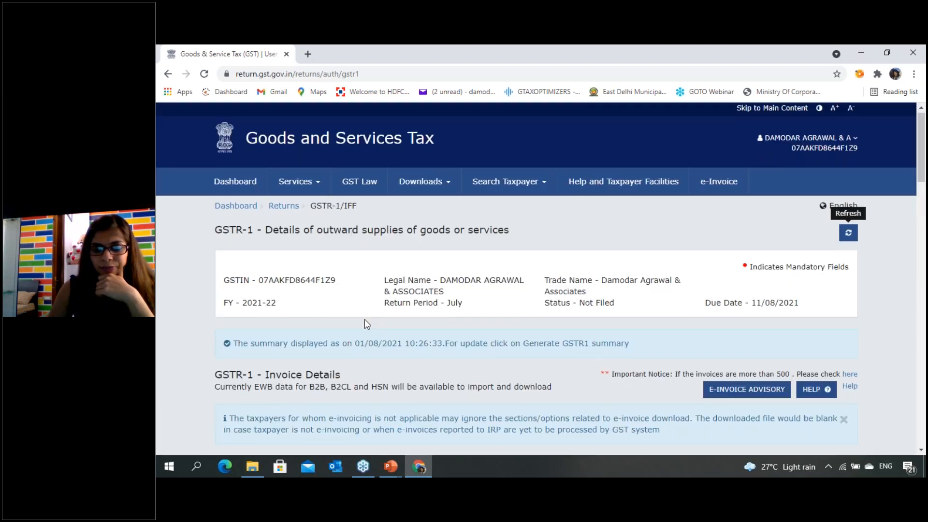
scroll(364, 324, "down", 15)
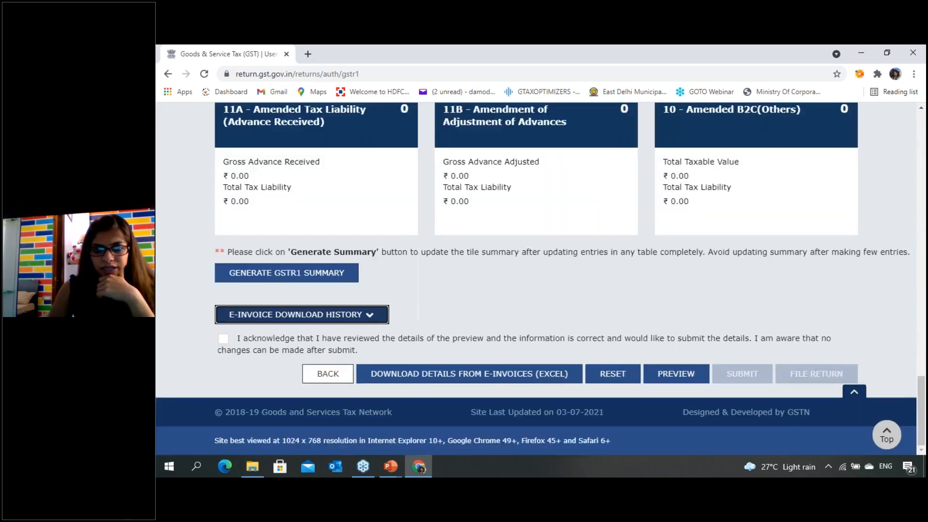
scroll(627, 299, "up", 10)
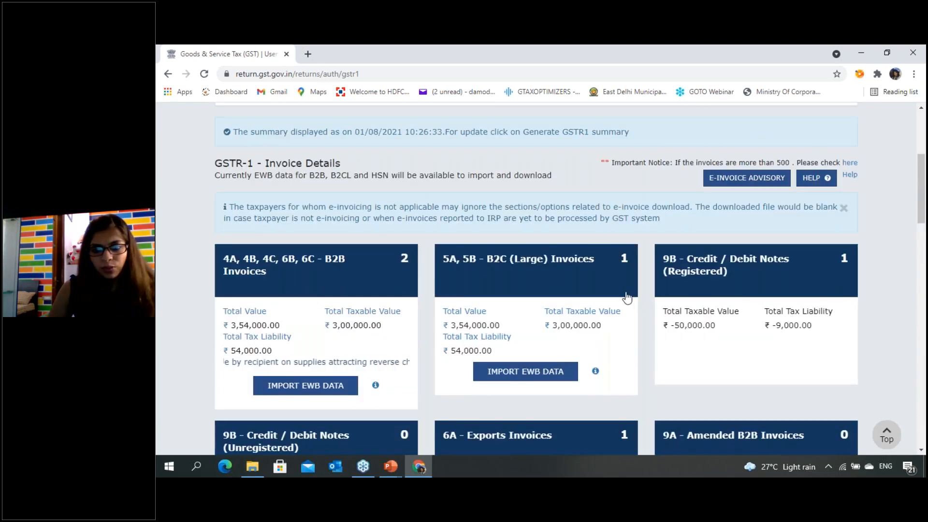
scroll(805, 326, "down", 6)
scroll(802, 324, "down", 8)
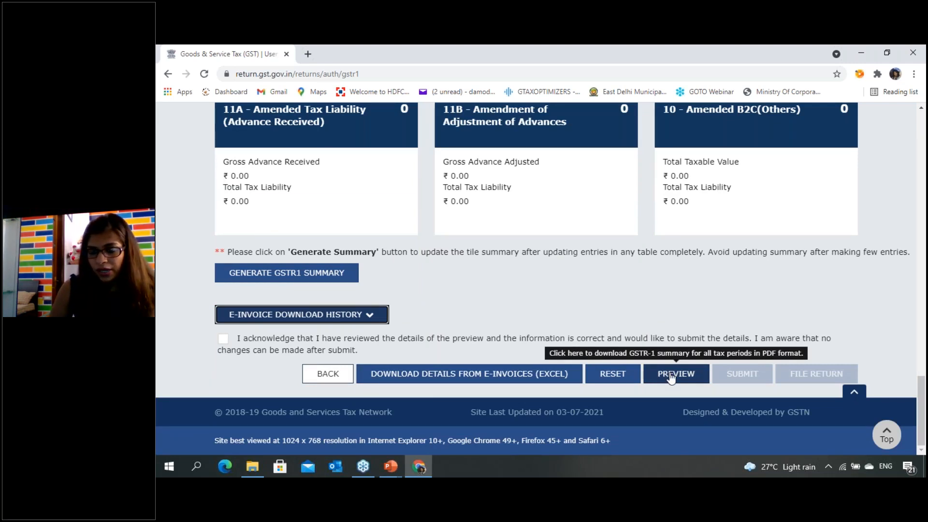
left_click(671, 375)
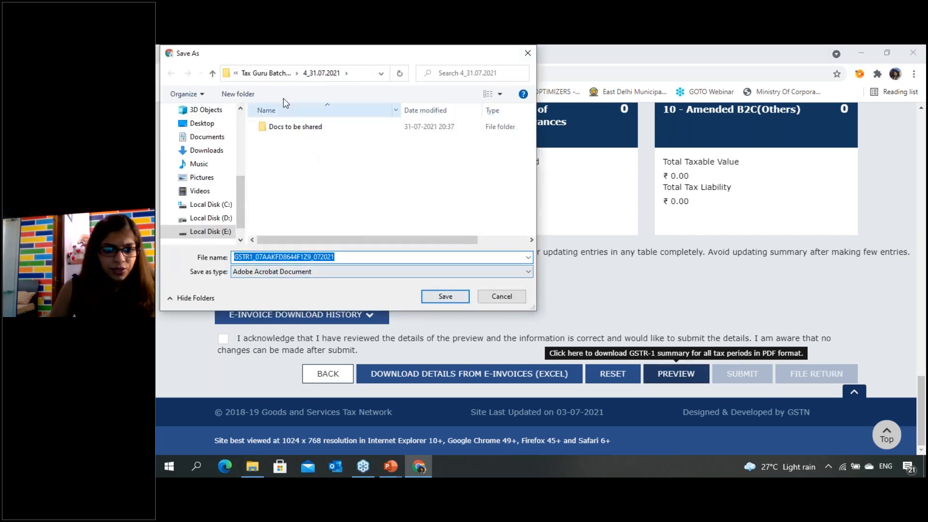
left_click(266, 73)
double_click(288, 174)
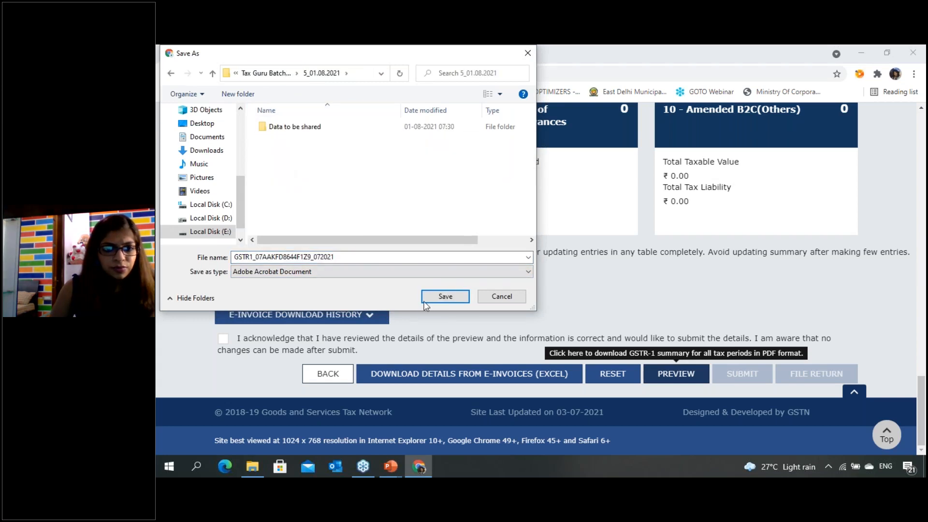
left_click(442, 297)
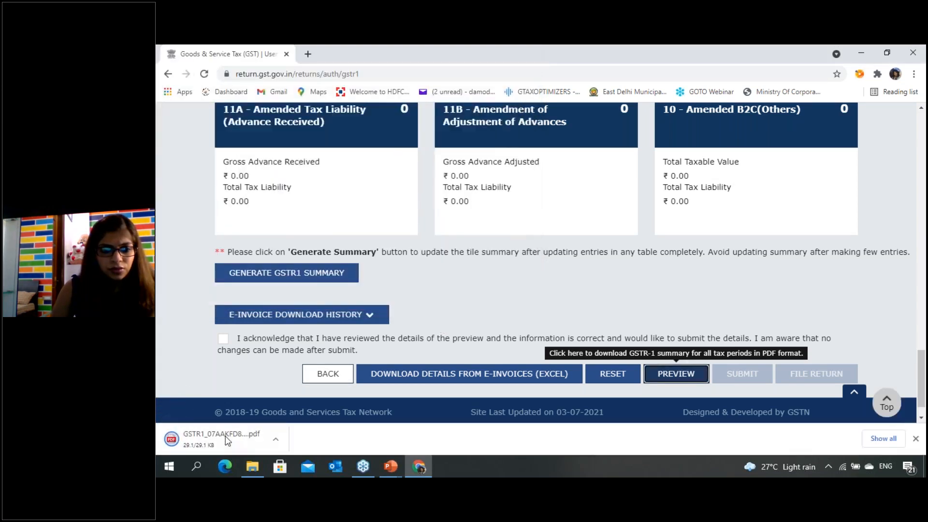
- Open the downloaded GSTR-1 draft PDF and review its section totals from B2B invoices through documents issued
left_click(228, 440)
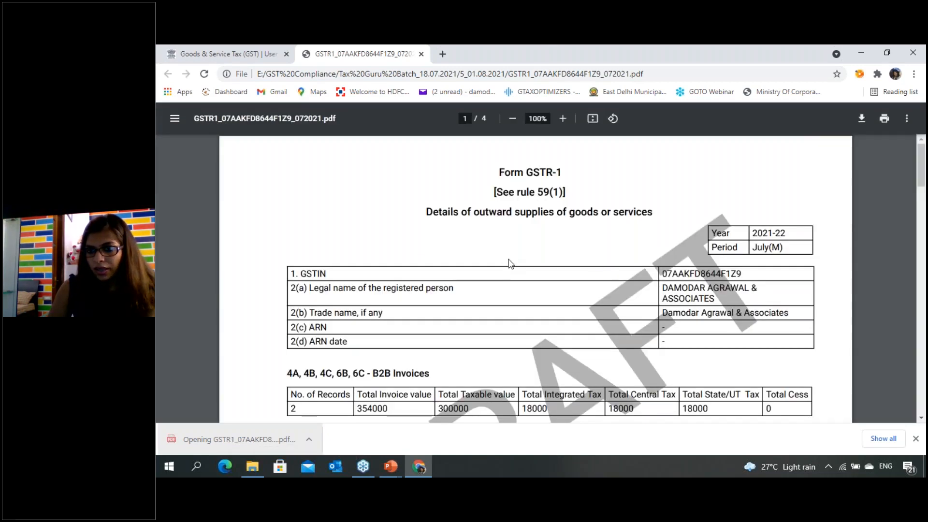
scroll(508, 263, "down", 4)
scroll(437, 273, "down", 15)
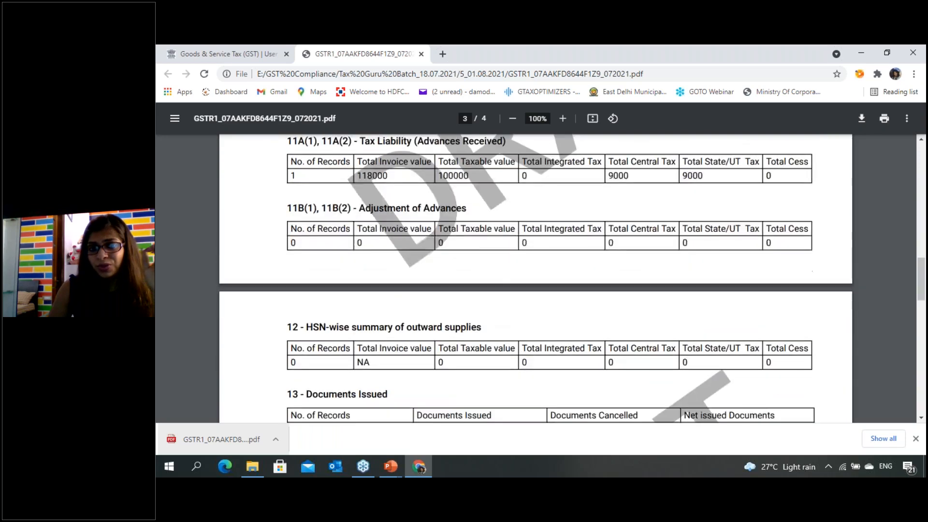
scroll(472, 311, "down", 6)
- Return to the GSTR-1 page, tick the review acknowledgement to enable submission, and clear it again without submitting
left_click(222, 51)
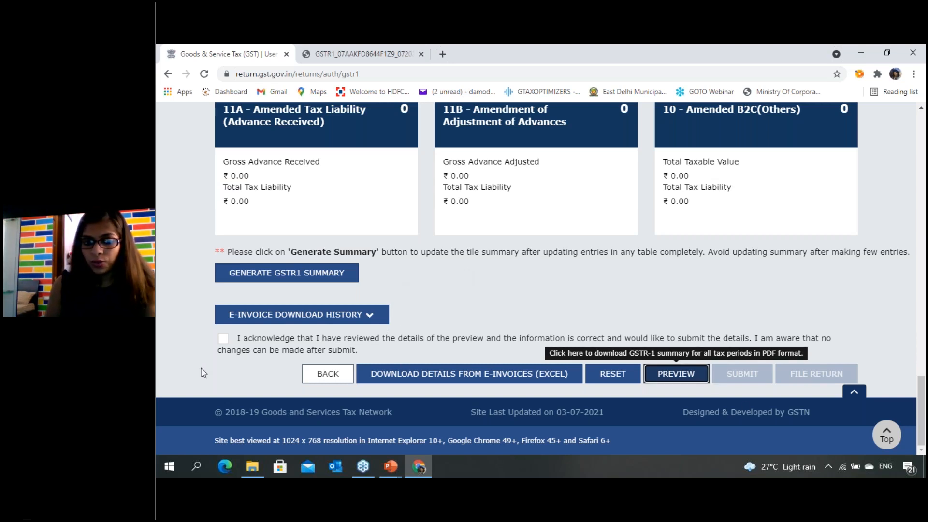
left_click(230, 341)
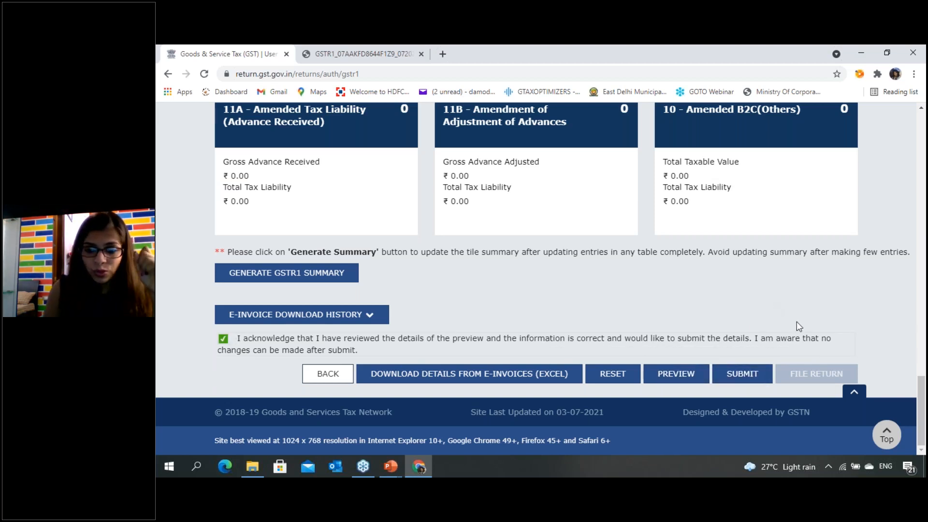
left_click(405, 340)
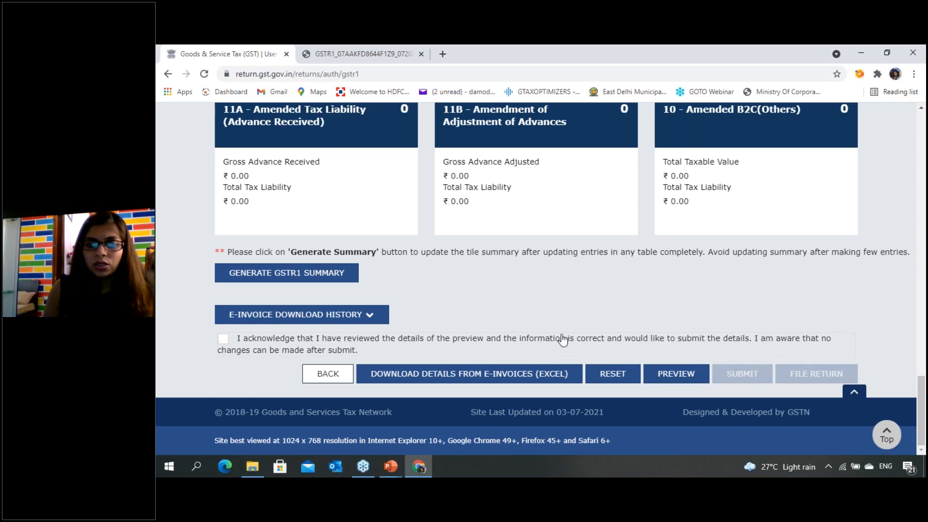